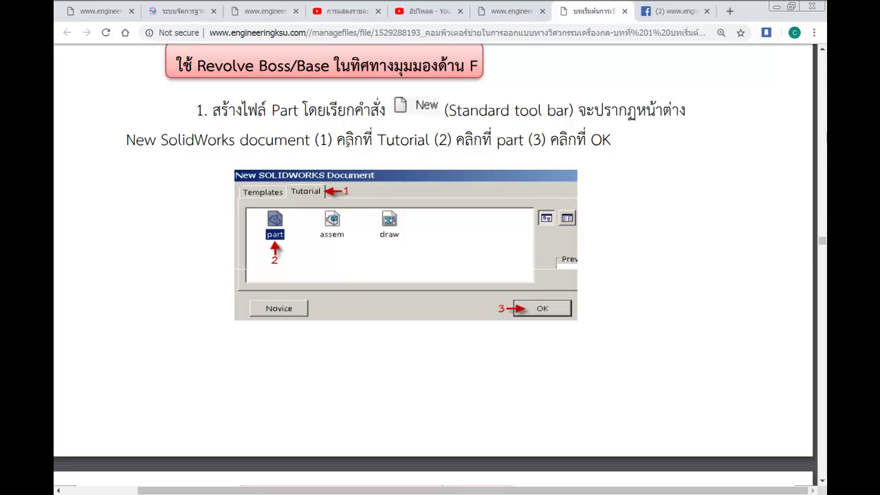
Step: Review tutorial steps 1–4 on page 18: new part, millimetre units, Front plane, revolve
click(345, 142)
scroll(365, 181, down, 8)
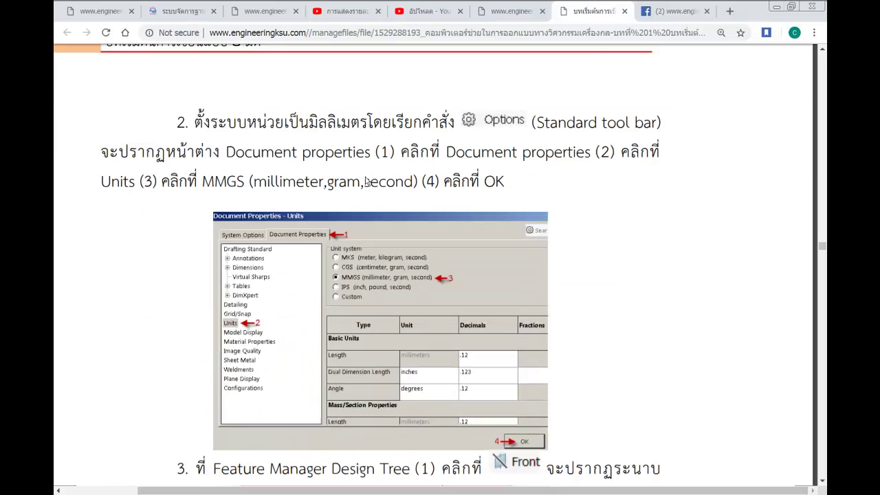
scroll(366, 181, down, 2)
scroll(285, 132, up, 4)
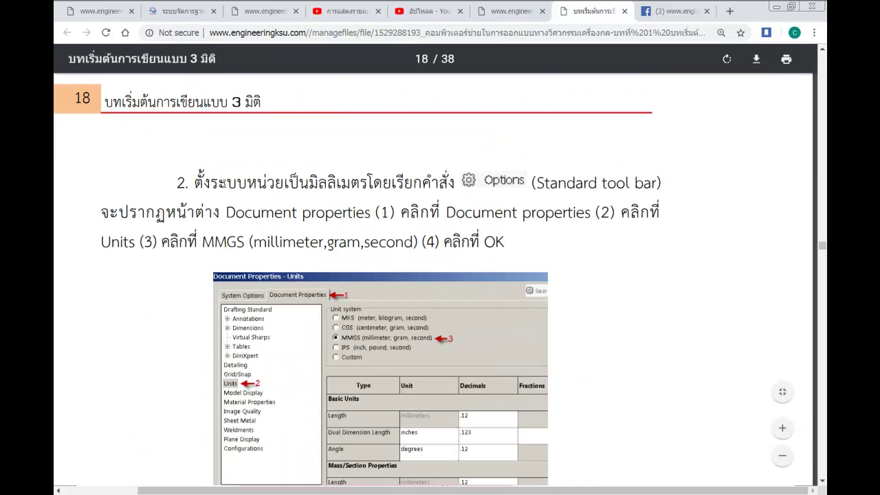
scroll(303, 379, down, 6)
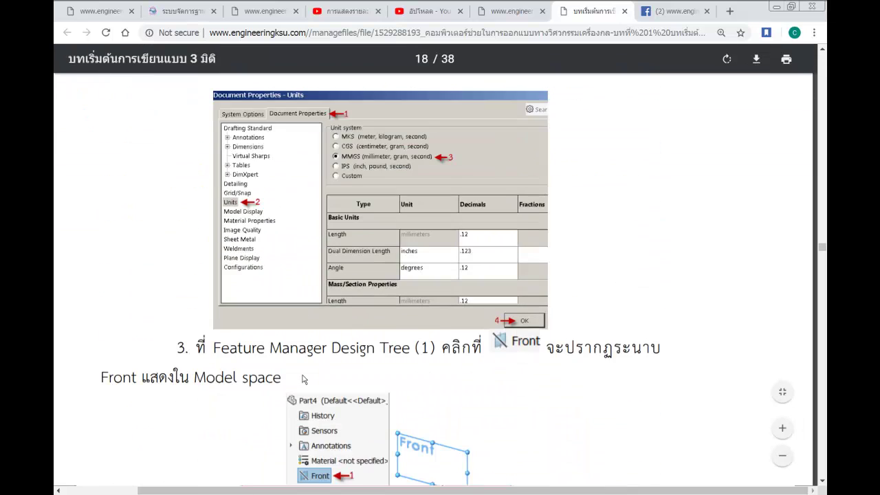
scroll(303, 380, down, 8)
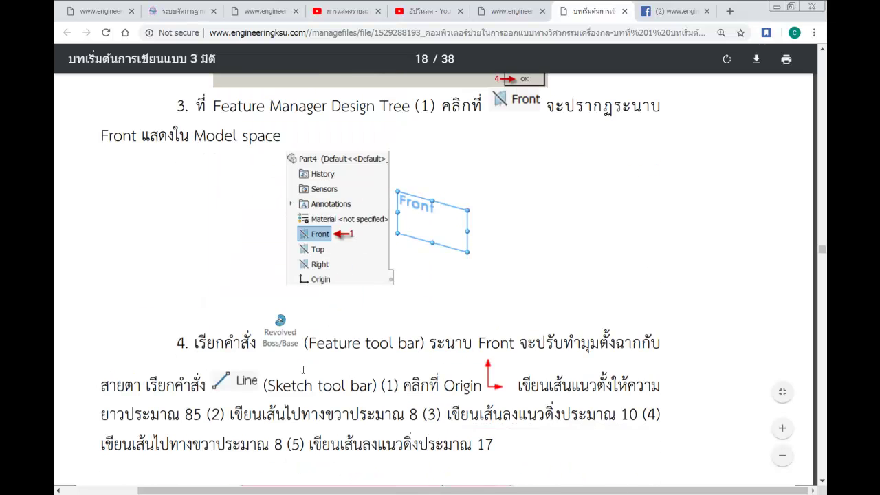
scroll(302, 364, up, 2)
key(alt+Tab)
Step: Start a Revolved Boss/Base feature with a new sketch on the Front plane
click(83, 179)
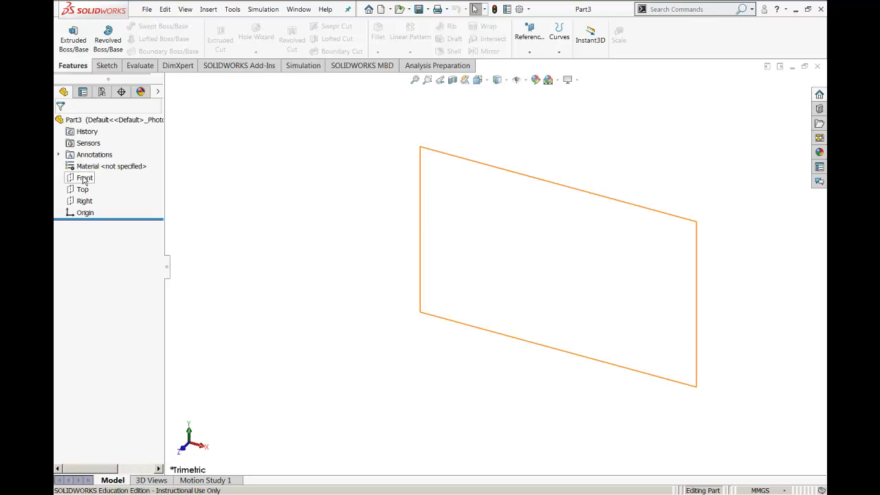
click(84, 178)
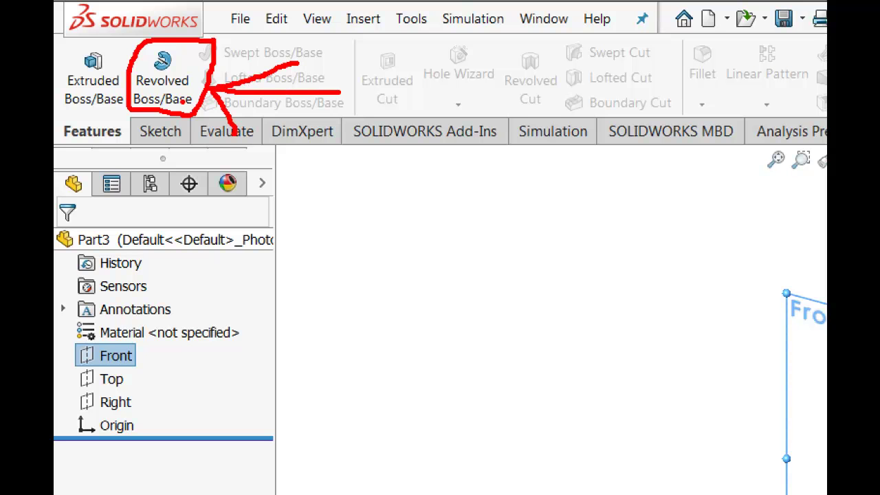
click(162, 79)
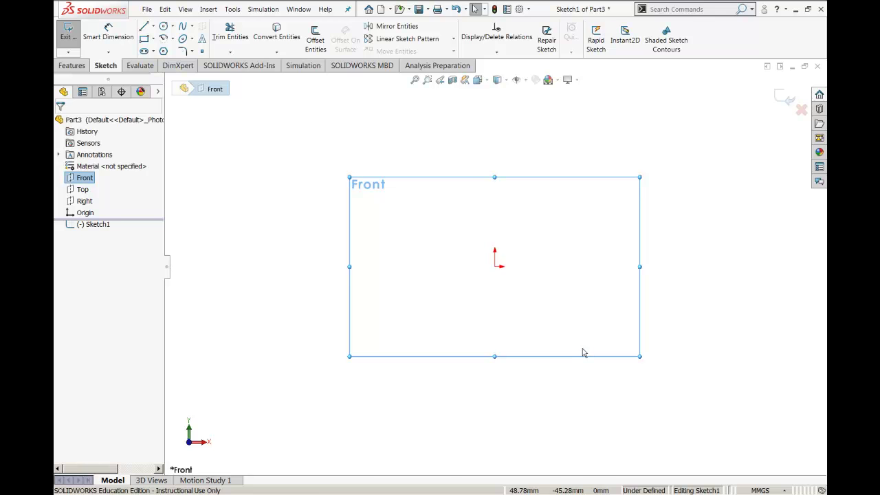
Step: Check the page 19 profile figure and step 4 line lengths (85, 8, 10, 8, 17)
key(alt+Tab)
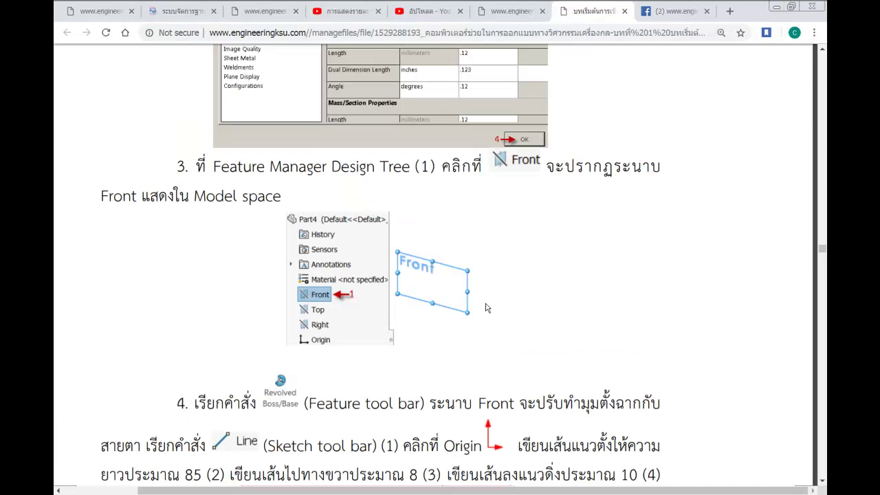
scroll(489, 310, down, 15)
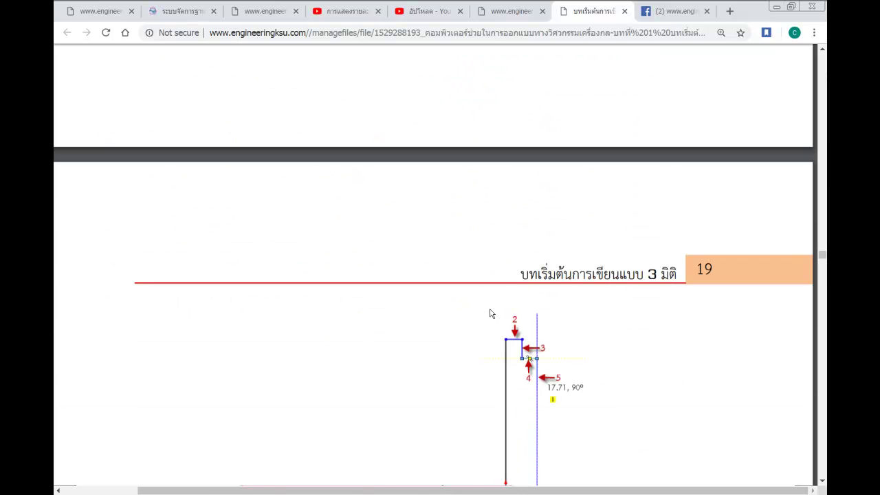
scroll(491, 314, down, 4)
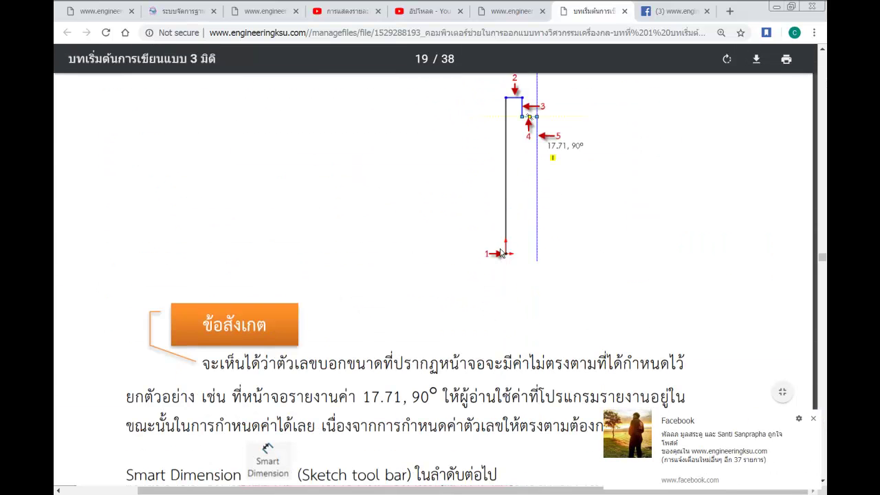
scroll(501, 253, up, 3)
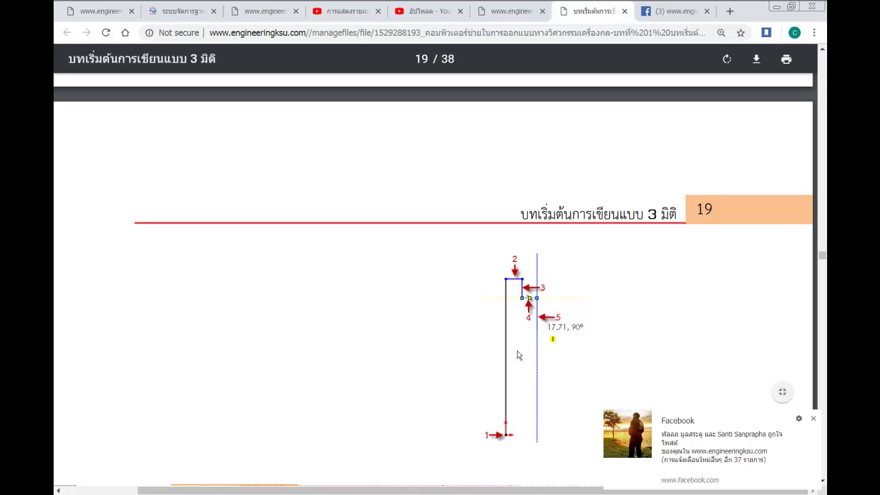
click(506, 440)
click(506, 440)
scroll(503, 288, up, 6)
scroll(502, 288, up, 3)
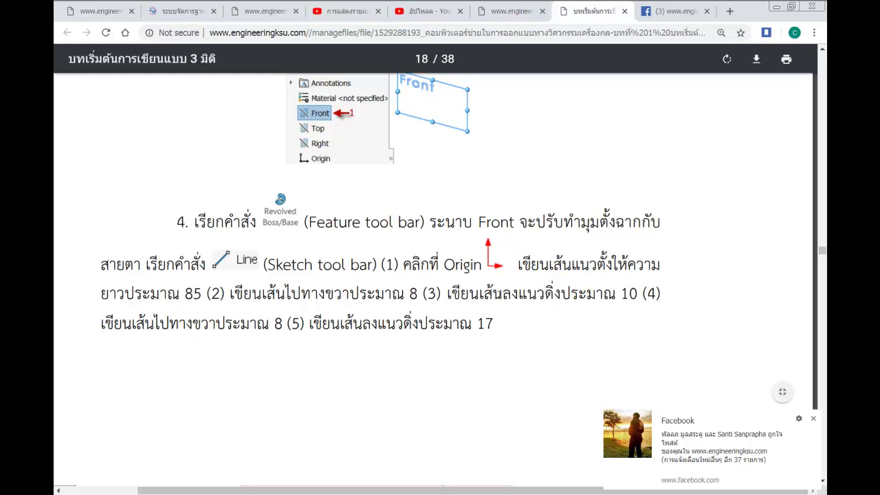
click(261, 323)
key(alt+Tab)
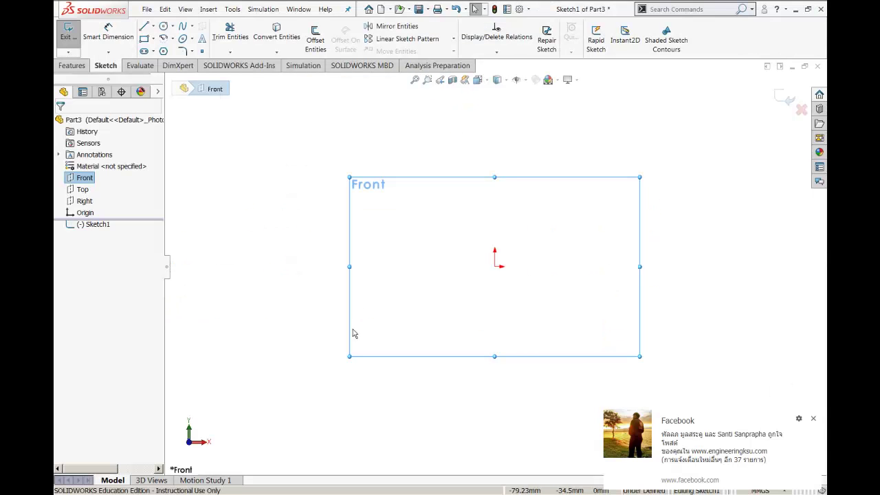
Step: Draw a vertical line about 85 long upward from the sketch origin
click(146, 28)
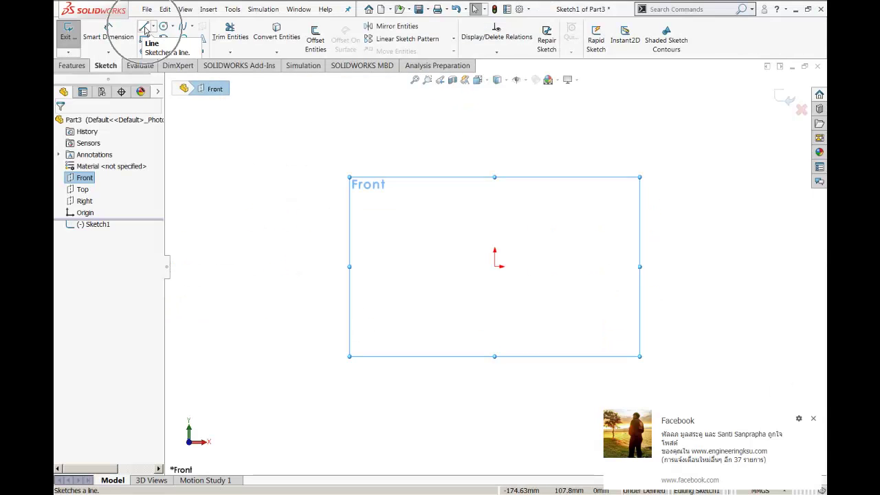
click(147, 30)
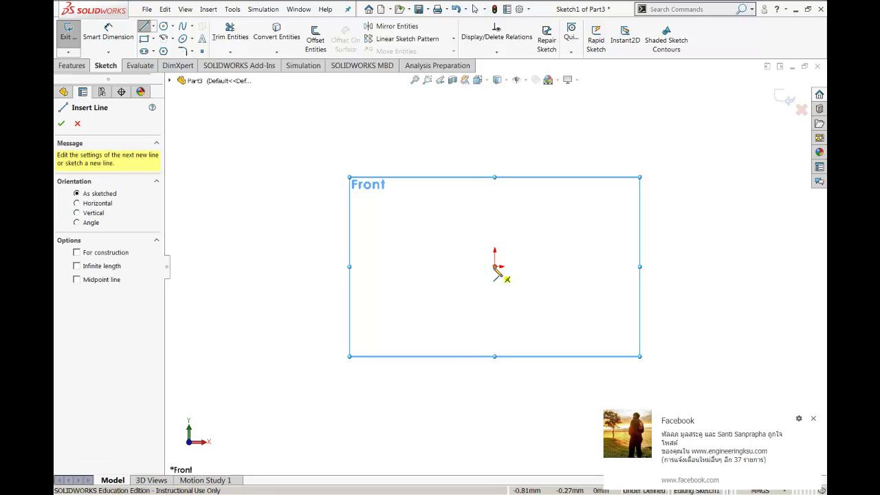
click(496, 271)
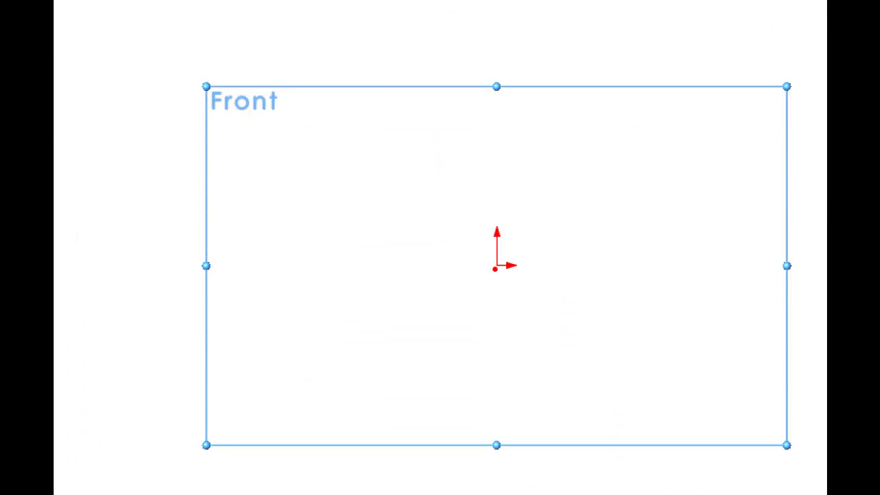
click(496, 265)
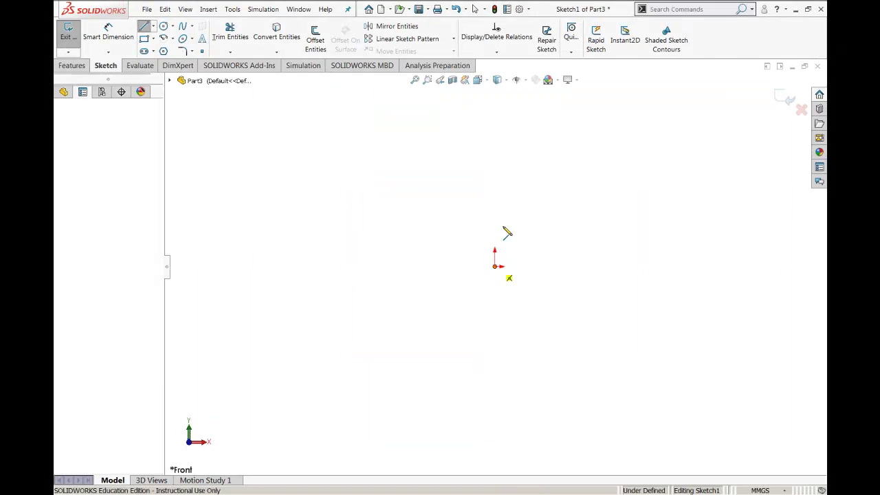
click(495, 110)
Step: Add two 8-wide steps dropping about 10, then a final drop of about 17
click(510, 110)
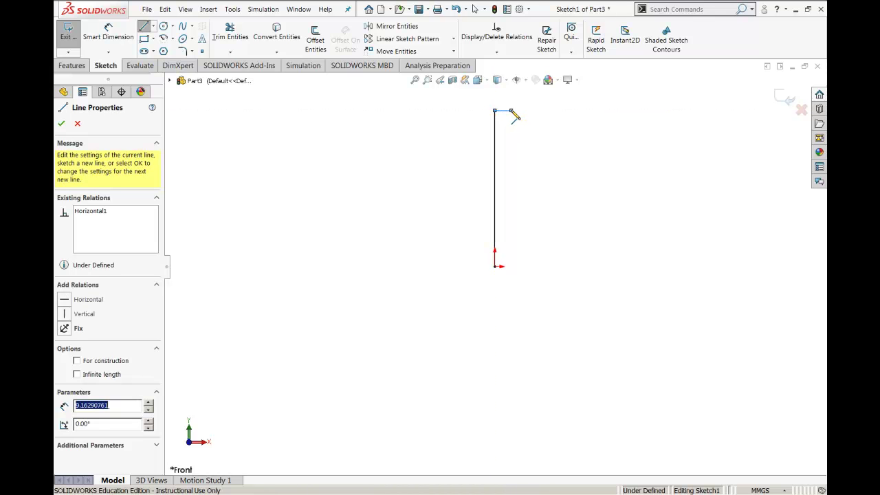
click(511, 133)
click(526, 133)
scroll(524, 151, down, 4)
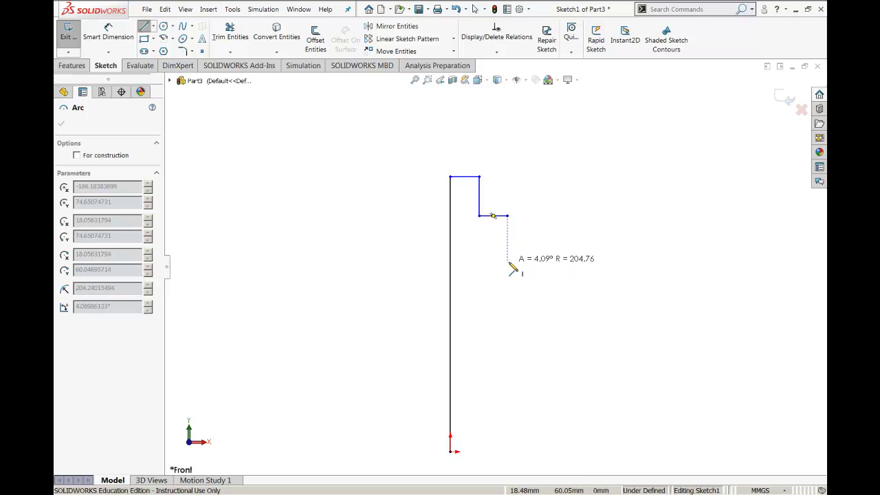
key(a)
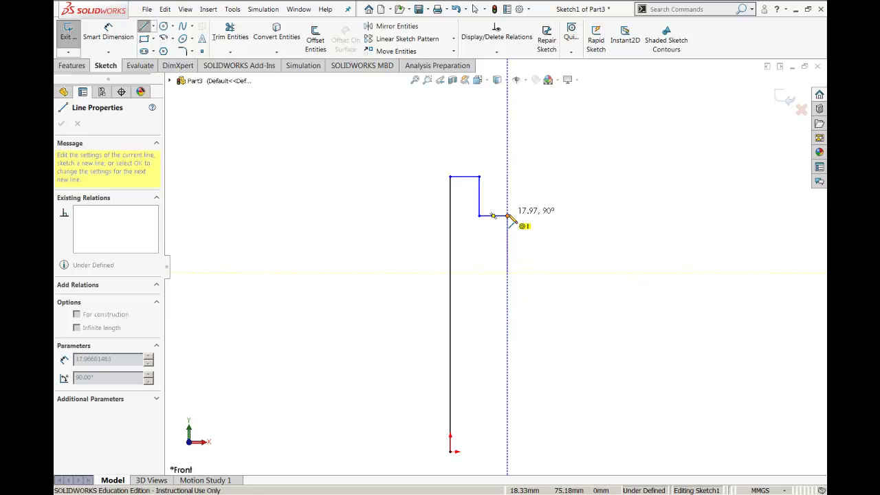
click(509, 217)
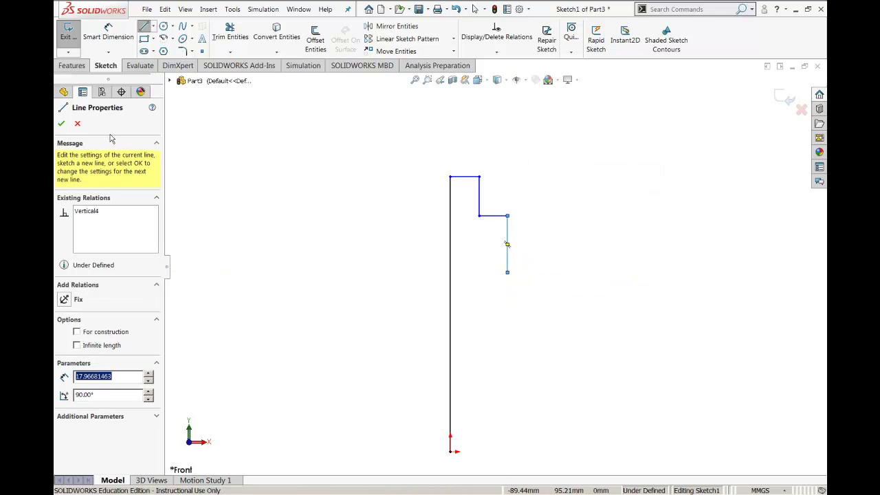
click(62, 124)
click(62, 124)
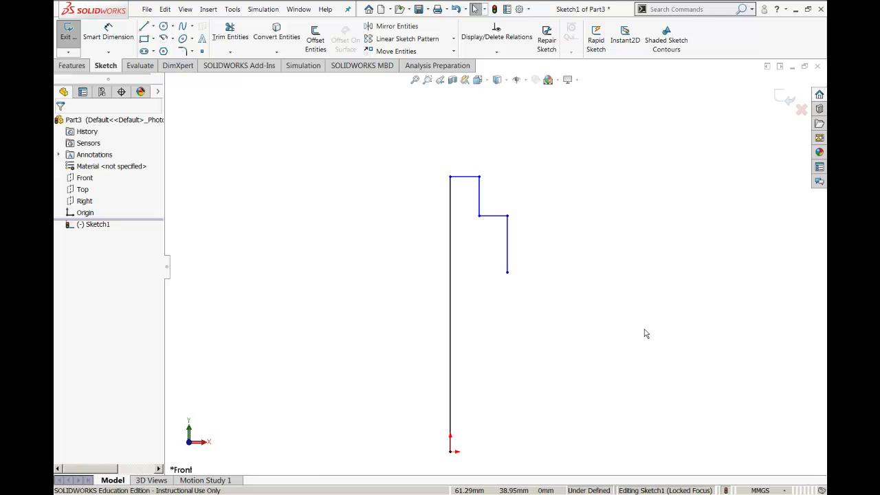
Step: Read the tutorial's step 5 Tangent Arc instructions, radius about 204
key(alt+Tab)
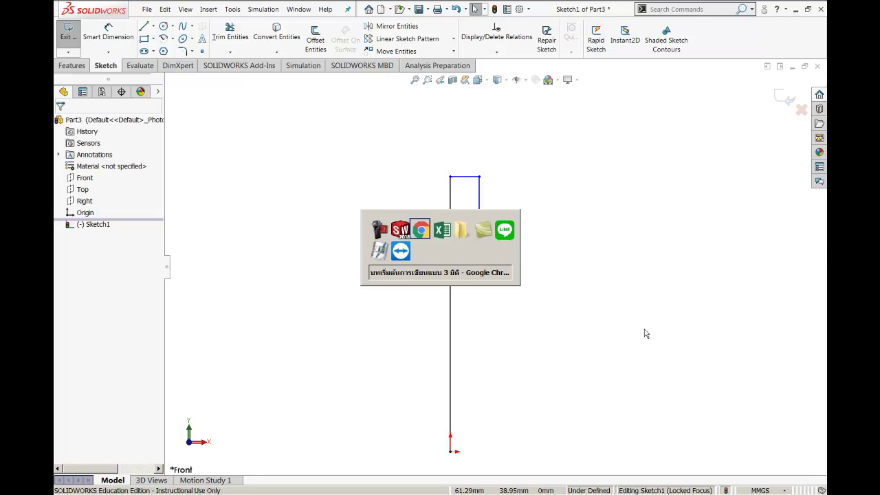
scroll(606, 321, down, 2)
scroll(607, 321, down, 7)
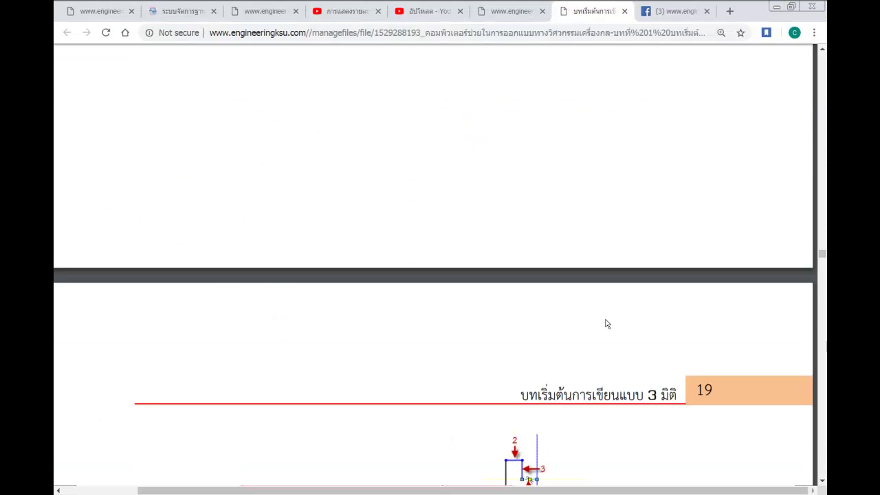
scroll(607, 324, down, 4)
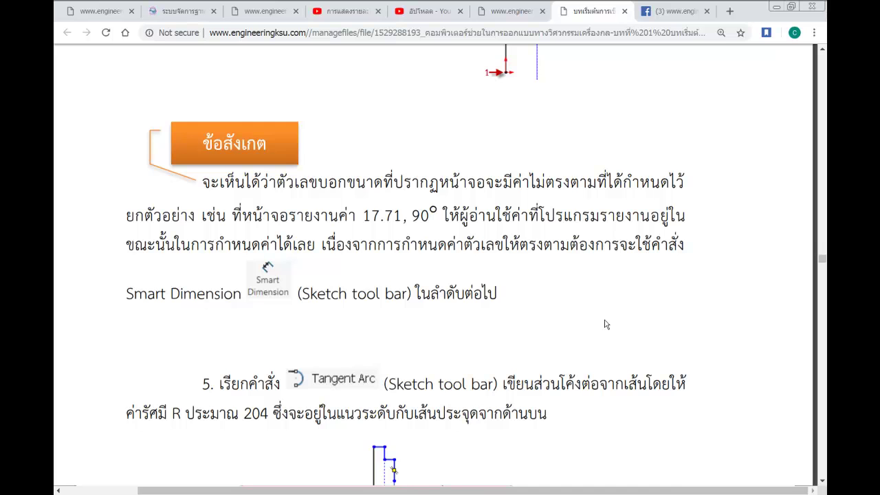
scroll(607, 323, down, 5)
scroll(606, 324, up, 1)
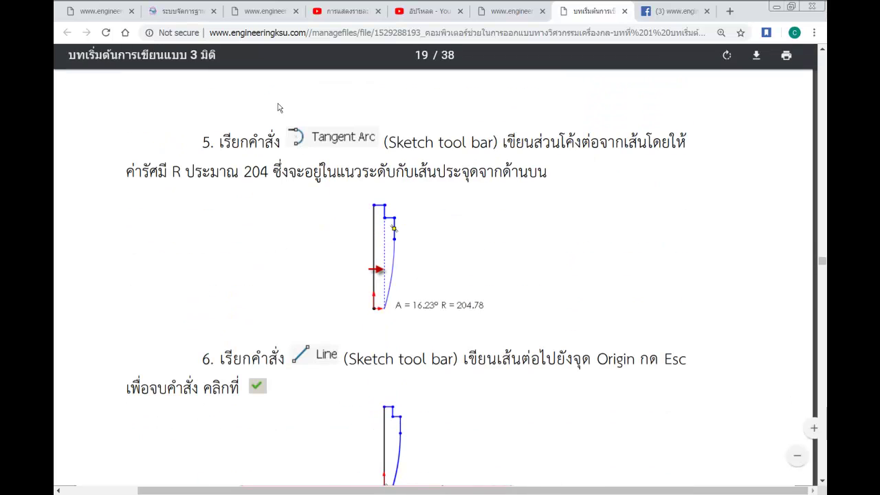
click(348, 144)
click(353, 141)
click(313, 152)
click(311, 152)
key(alt+Tab)
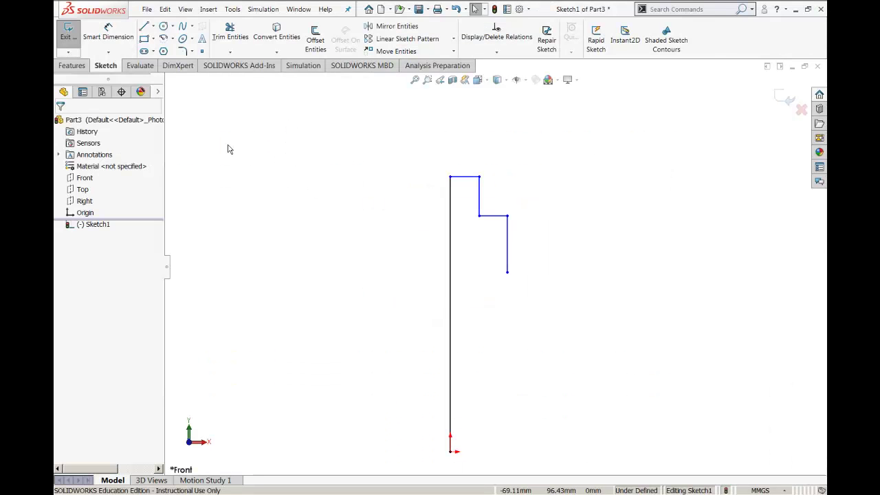
Step: Circle the Tangent Arc option in the arc flyout for viewers
click(172, 39)
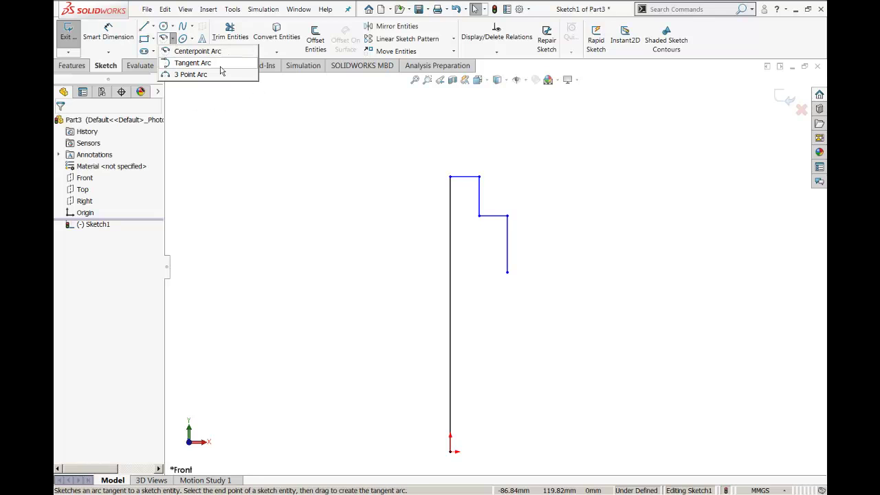
drag(220, 69, 211, 57)
mouse_move(209, 122)
mouse_down()
mouse_move(114, 103)
mouse_move(84, 107)
mouse_move(78, 124)
mouse_move(80, 134)
mouse_move(106, 142)
mouse_move(200, 143)
mouse_move(207, 123)
mouse_up()
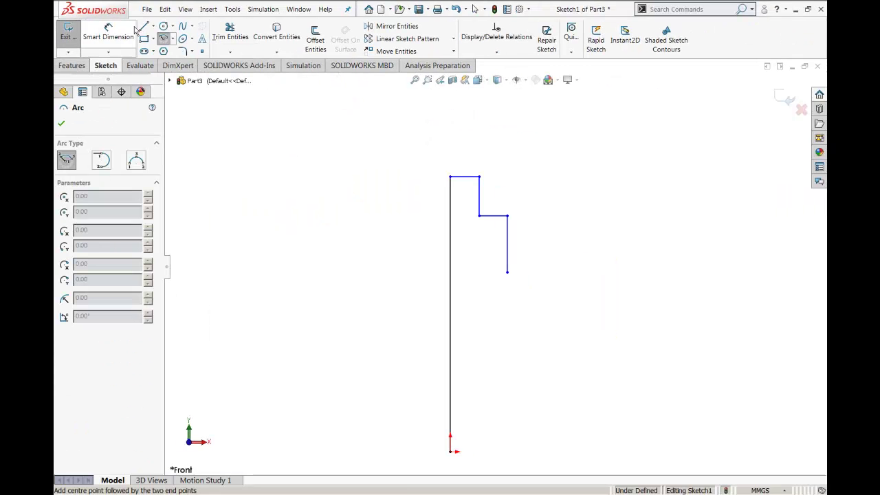
Step: Draw a tangent arc from the lower step's endpoint down to just right of the origin
click(173, 39)
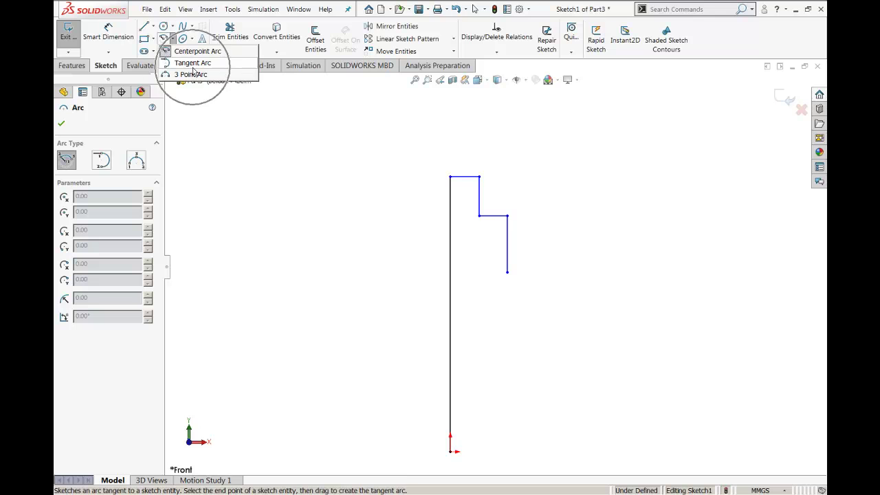
click(192, 64)
click(509, 273)
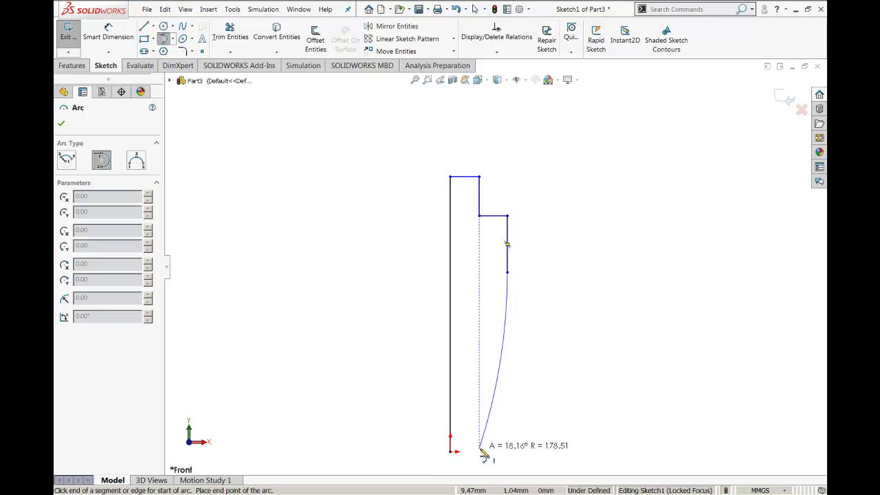
click(480, 452)
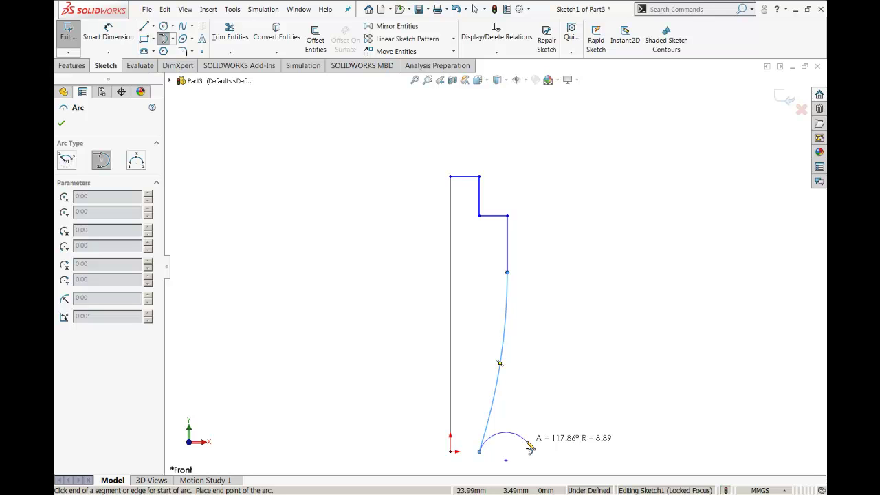
click(143, 26)
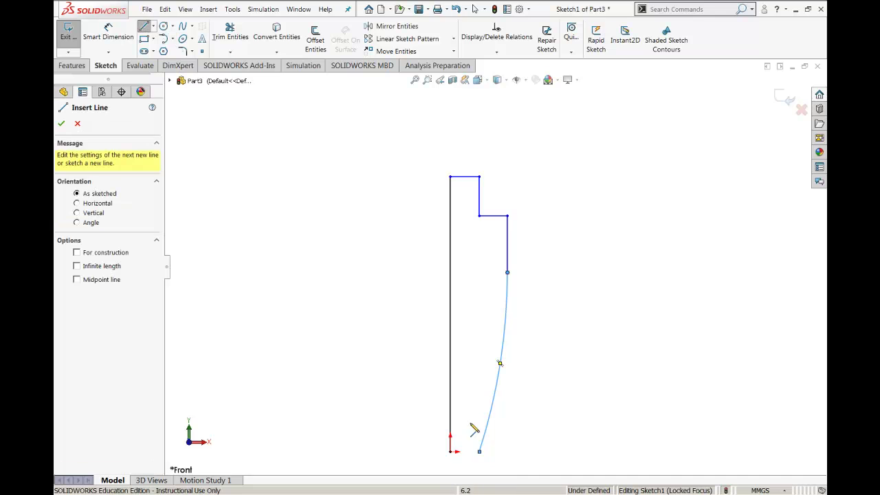
scroll(468, 464, up, 3)
scroll(477, 363, down, 5)
scroll(460, 316, down, 6)
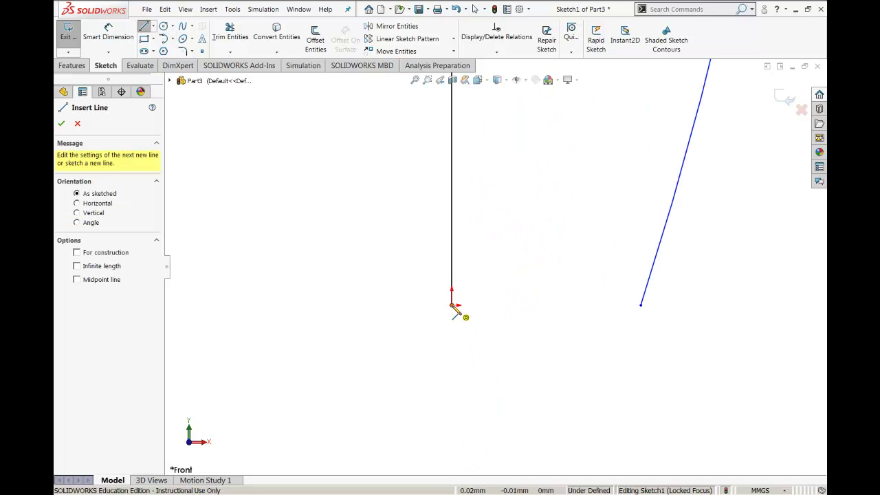
Step: Draw the horizontal bottom line from the origin to the arc's lower end, then fit the view
click(451, 305)
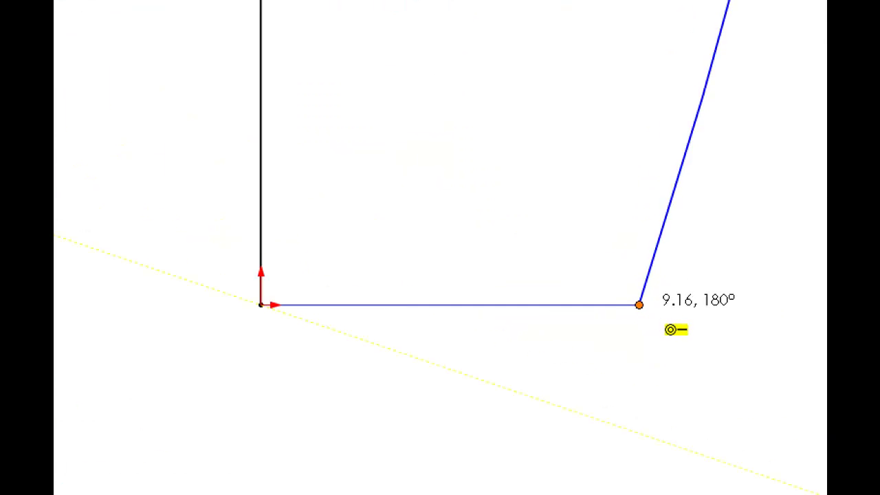
drag(263, 289, 257, 316)
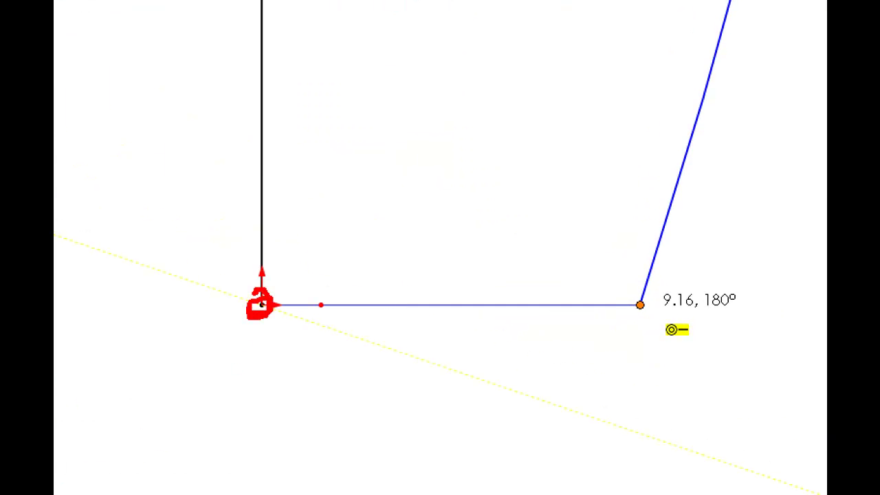
mouse_move(645, 311)
mouse_down()
mouse_move(639, 294)
mouse_move(653, 313)
mouse_up()
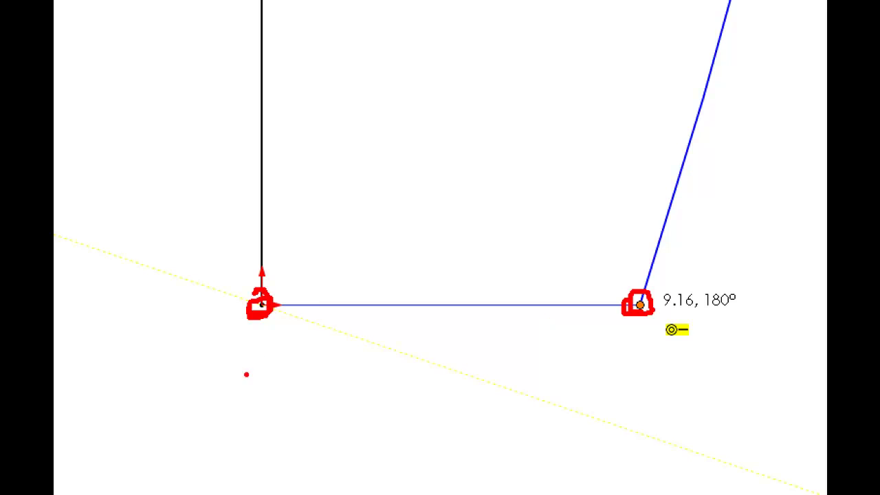
mouse_move(249, 361)
mouse_down()
mouse_move(279, 370)
mouse_move(260, 412)
mouse_up()
drag(225, 415, 286, 411)
mouse_move(307, 391)
mouse_down()
mouse_move(607, 389)
mouse_move(586, 419)
mouse_up()
drag(618, 345, 635, 382)
mouse_move(665, 386)
mouse_down()
mouse_move(635, 410)
mouse_move(705, 428)
mouse_up()
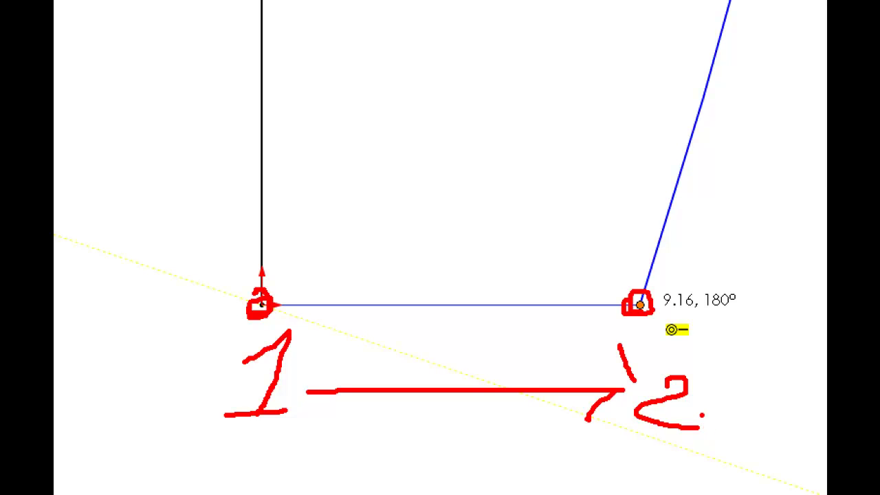
click(639, 304)
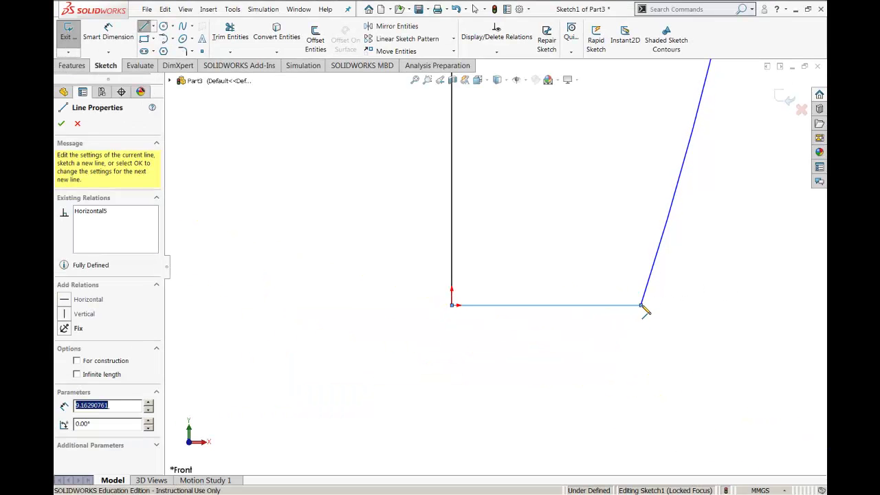
key(Escape)
key(Escape)
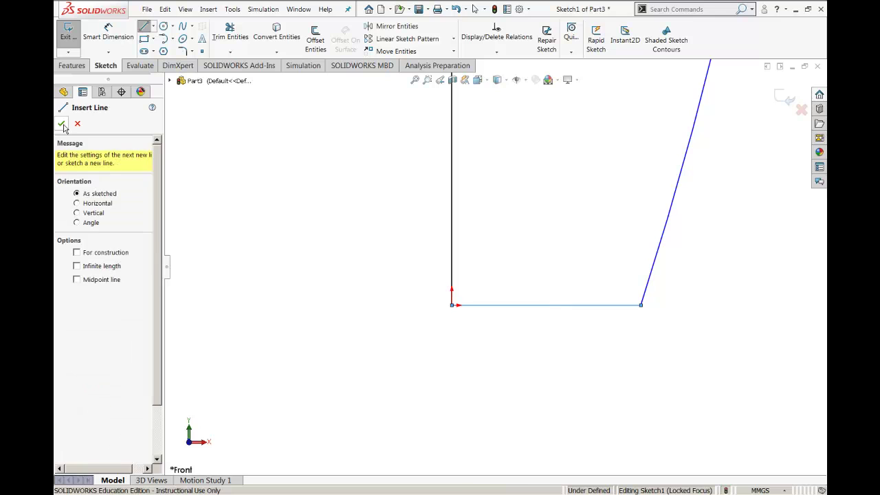
key(f)
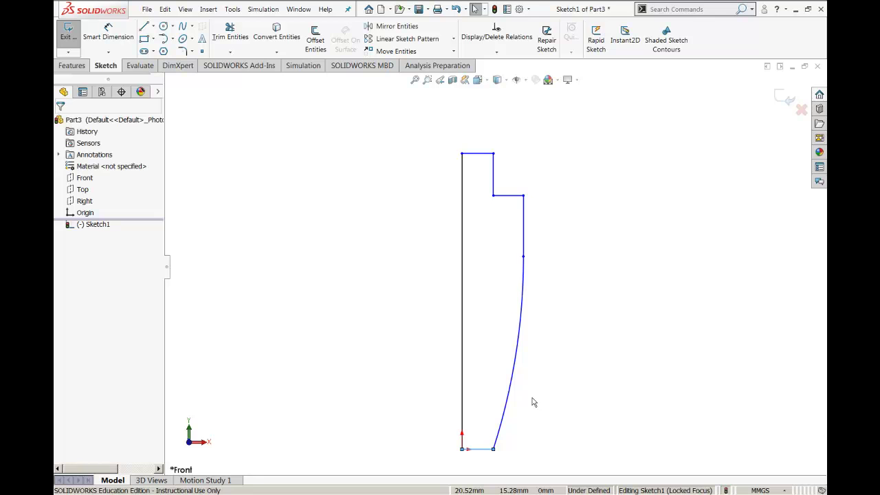
Step: Read the step 7 Smart Dimension values (85, 8, 10, 8, R204, 8) in the tutorial
key(alt+Tab)
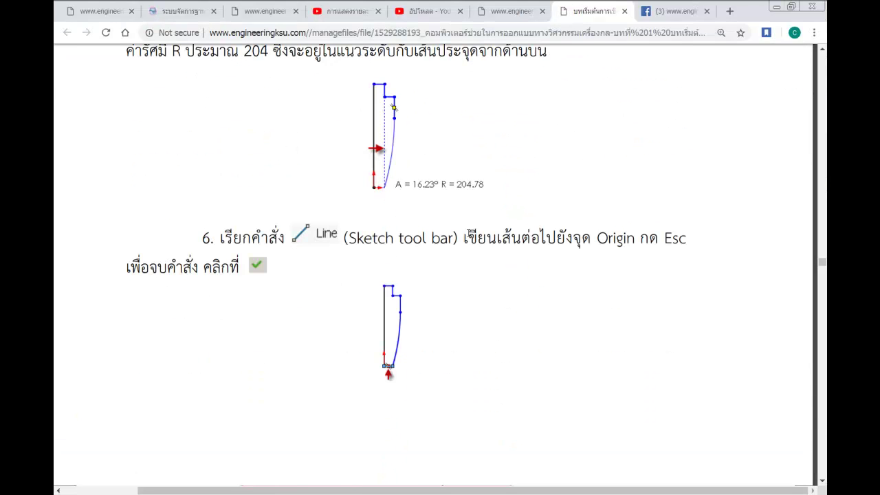
key(alt+Tab)
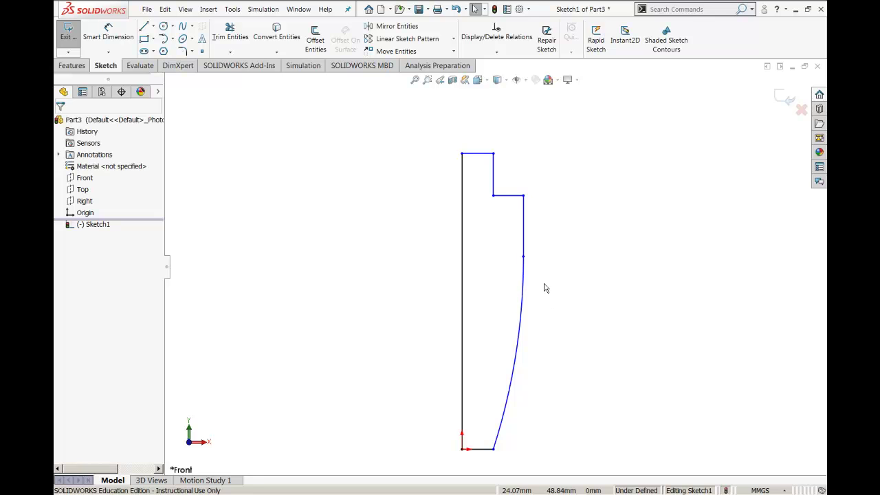
key(alt+Tab)
scroll(546, 289, down, 5)
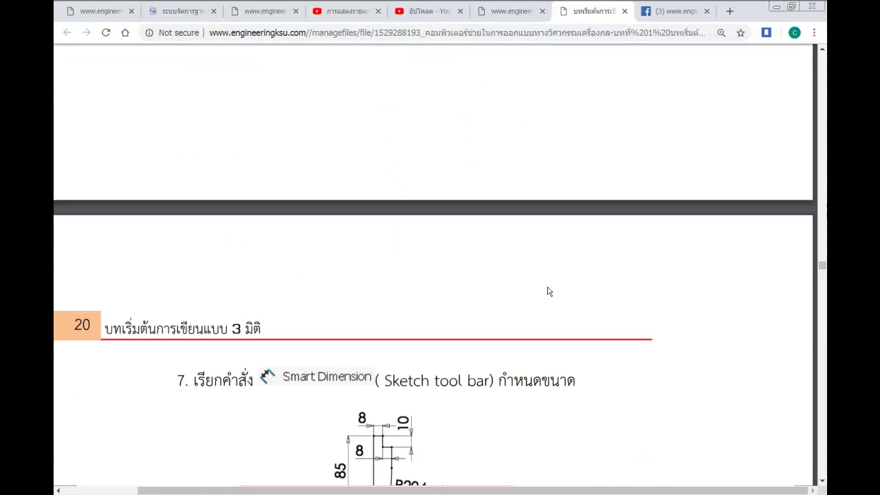
scroll(549, 291, down, 4)
scroll(549, 286, up, 2)
click(303, 201)
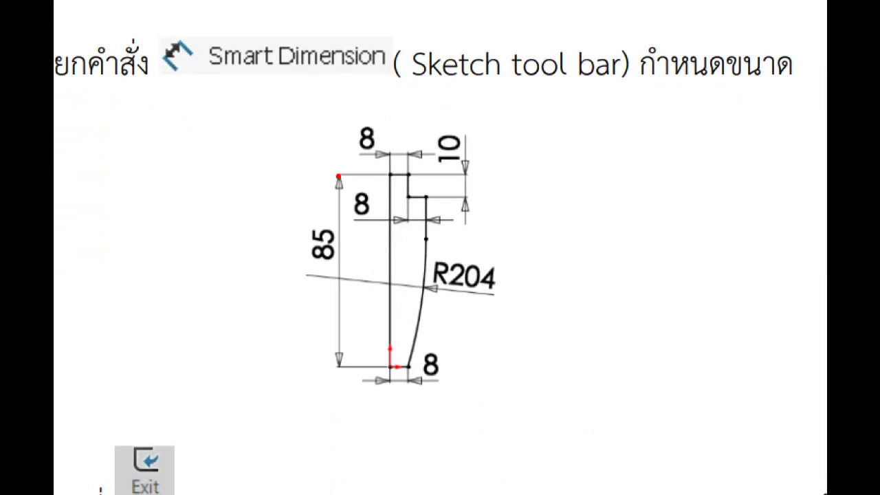
mouse_move(380, 169)
mouse_down()
mouse_move(338, 177)
mouse_move(350, 261)
mouse_move(337, 368)
mouse_move(377, 363)
mouse_up()
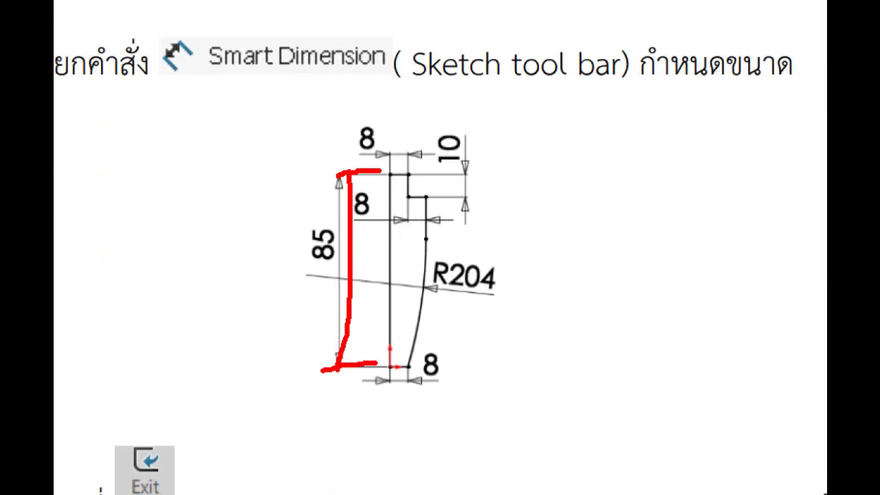
key(alt+Tab)
key(alt+Tab)
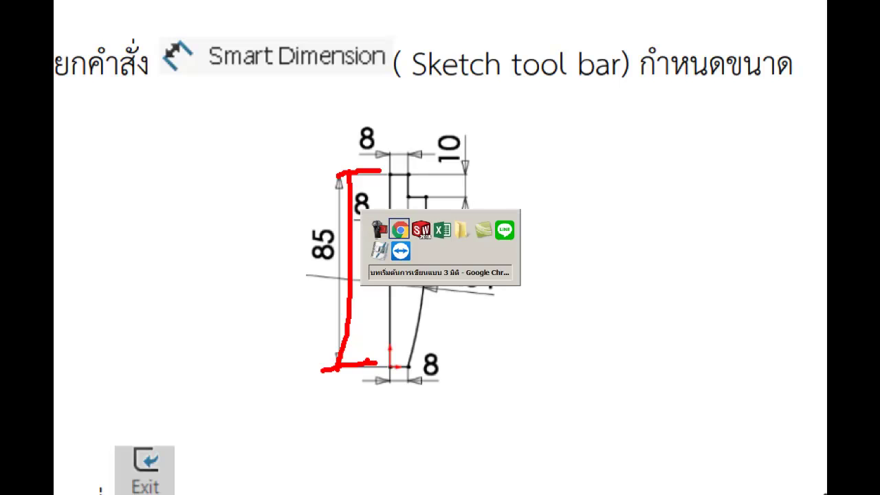
key(alt+Tab)
Step: Dimension the left vertical line to 85 mm and the top line to 8 mm
click(108, 31)
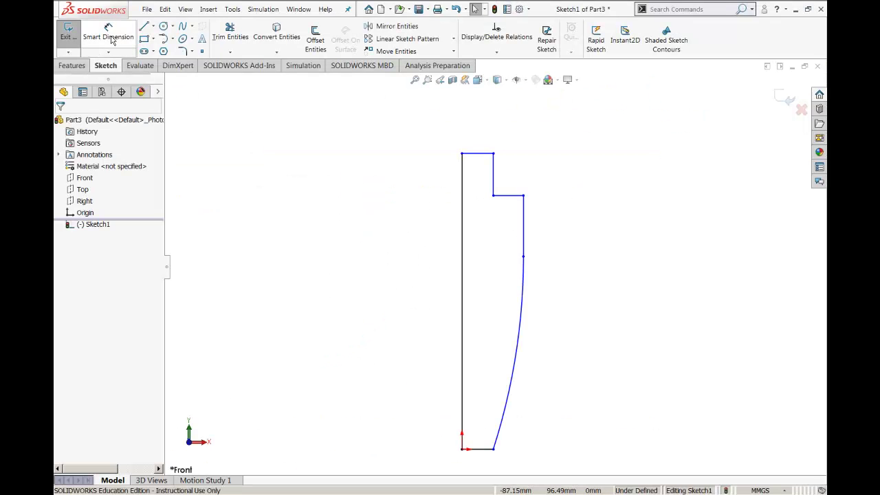
click(463, 337)
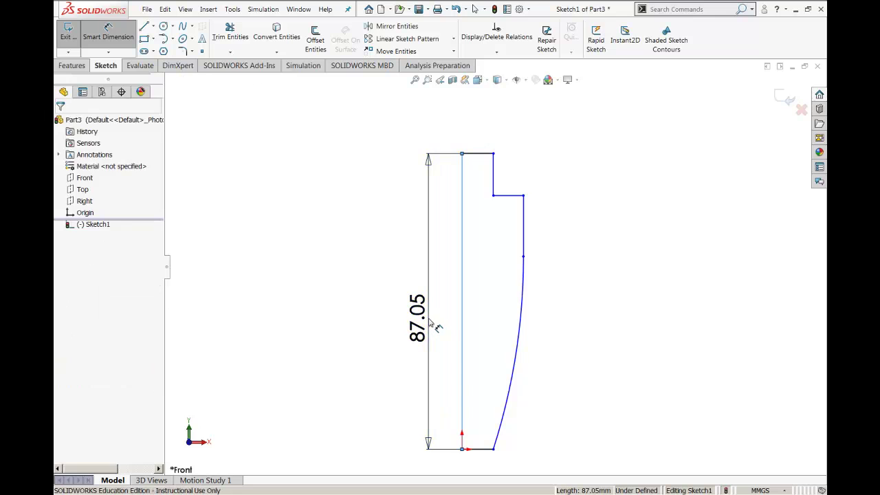
click(429, 318)
text(85)
key(Return)
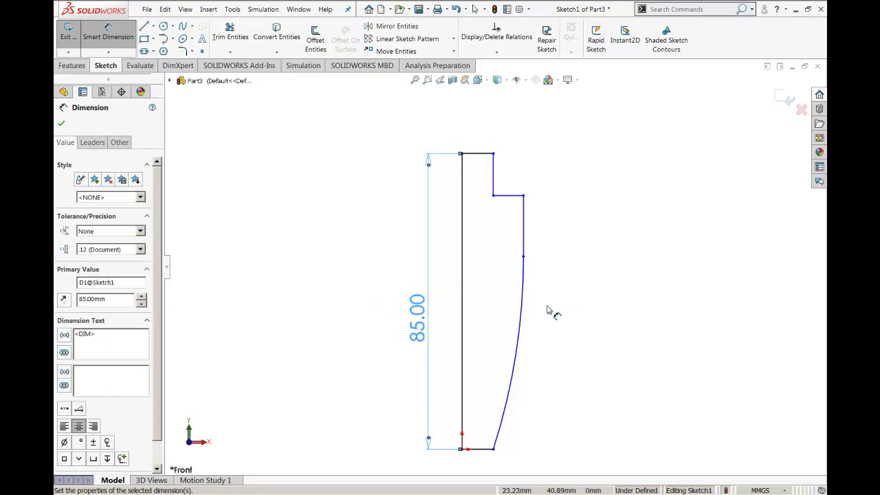
key(alt+Tab)
key(alt+Tab)
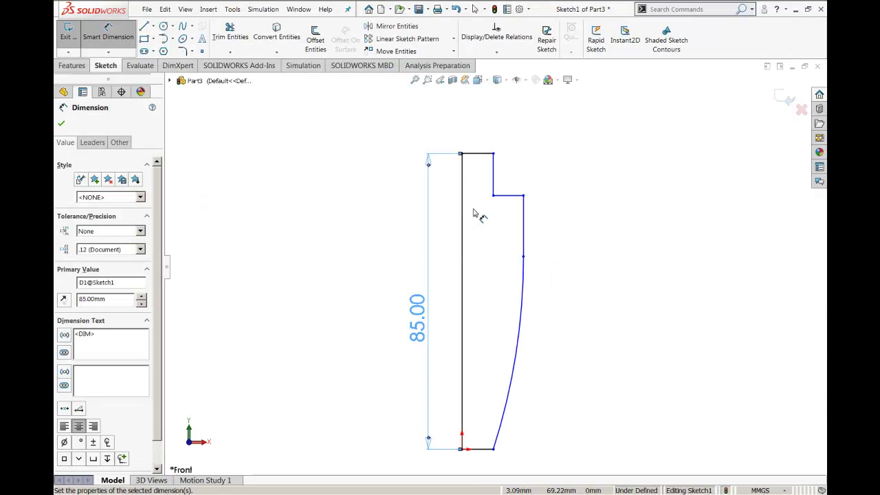
click(479, 154)
click(477, 131)
text(8)
key(Return)
key(alt+Tab)
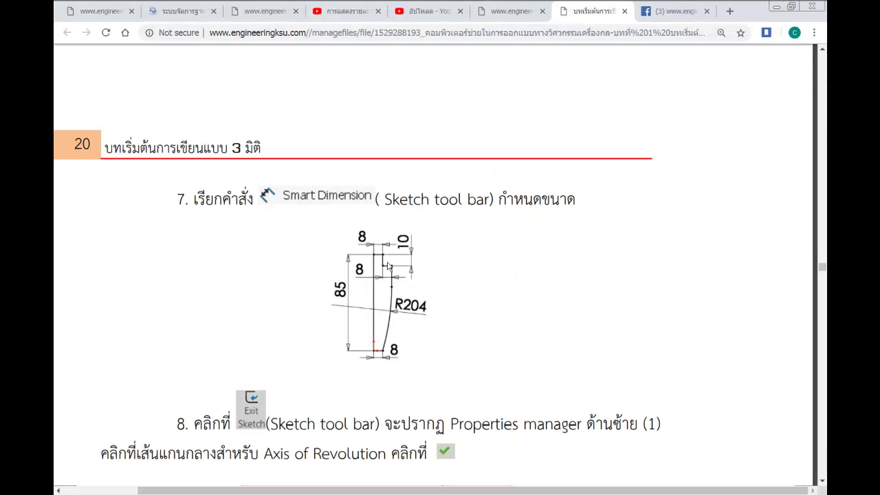
key(alt+Tab)
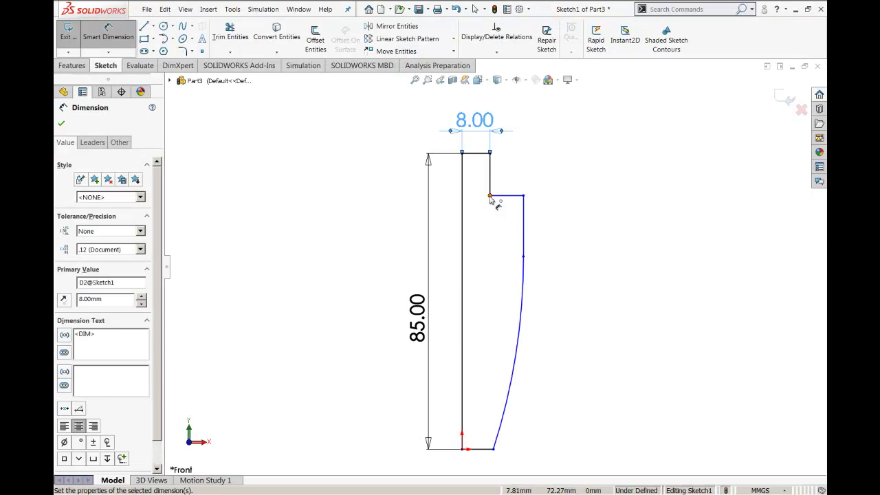
Step: Dimension the short vertical step line to 10 mm and the horizontal ledge to 8 mm
click(490, 176)
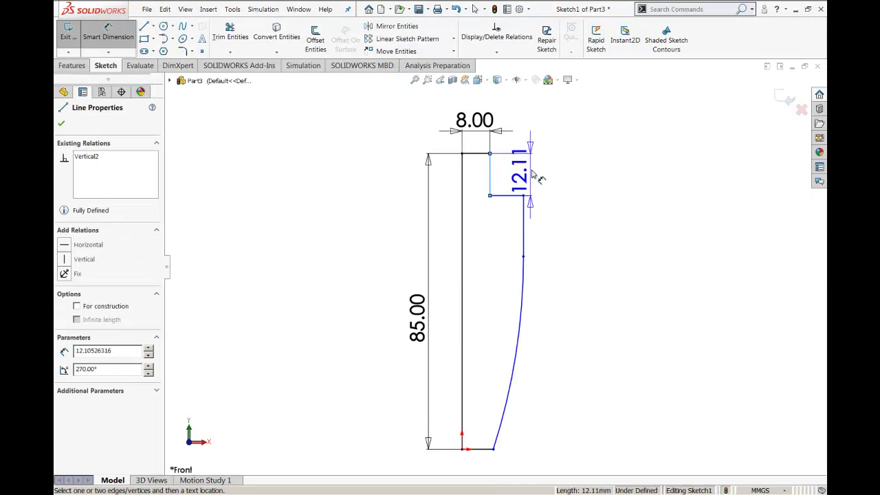
click(543, 137)
text(10)
key(Return)
key(alt+Tab)
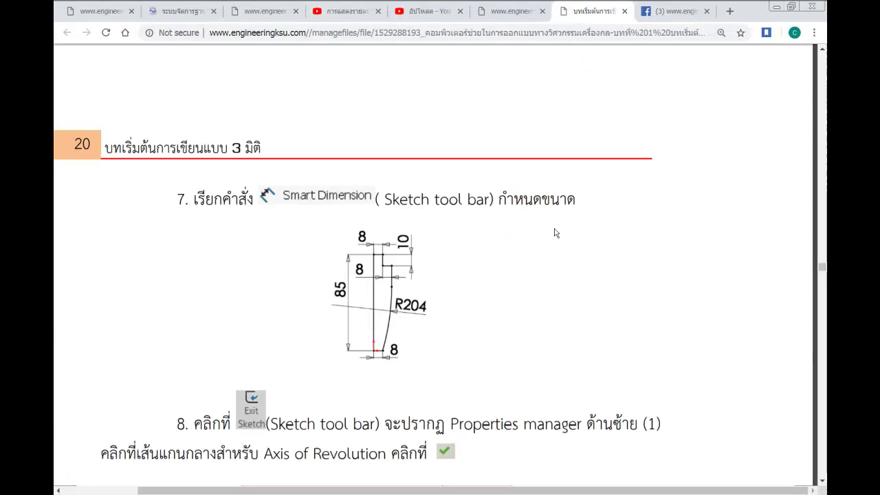
key(alt+Tab)
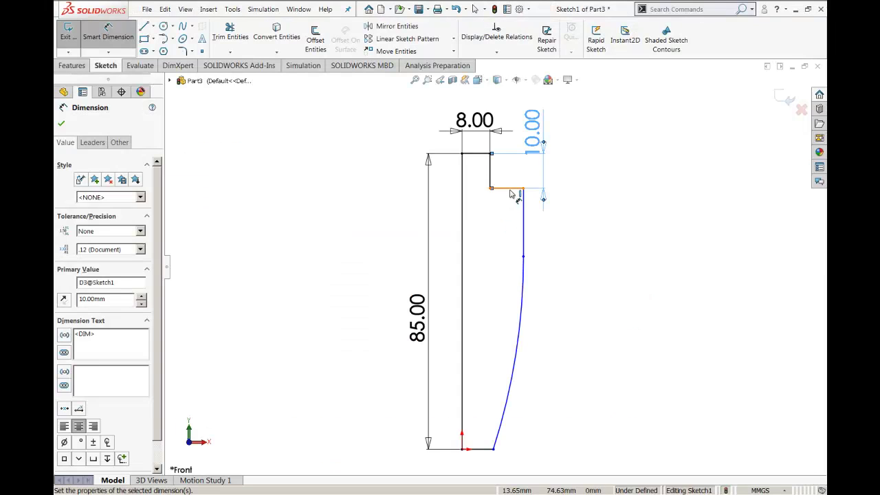
click(514, 188)
click(529, 231)
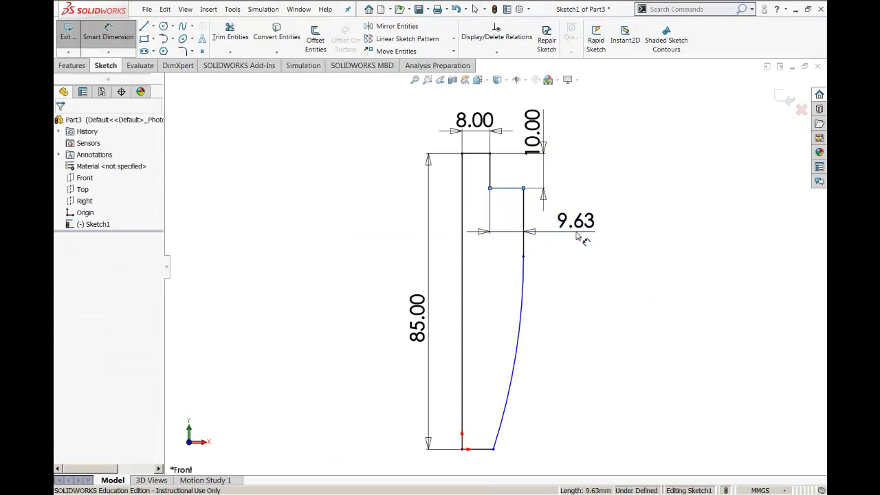
text(8)
key(Return)
key(alt+Tab)
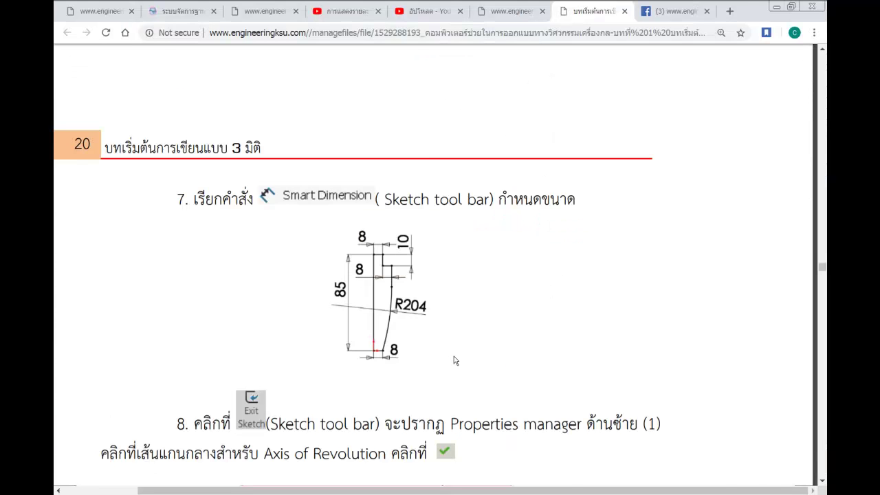
Step: Dimension the bottom line to 8 mm
key(alt+Tab)
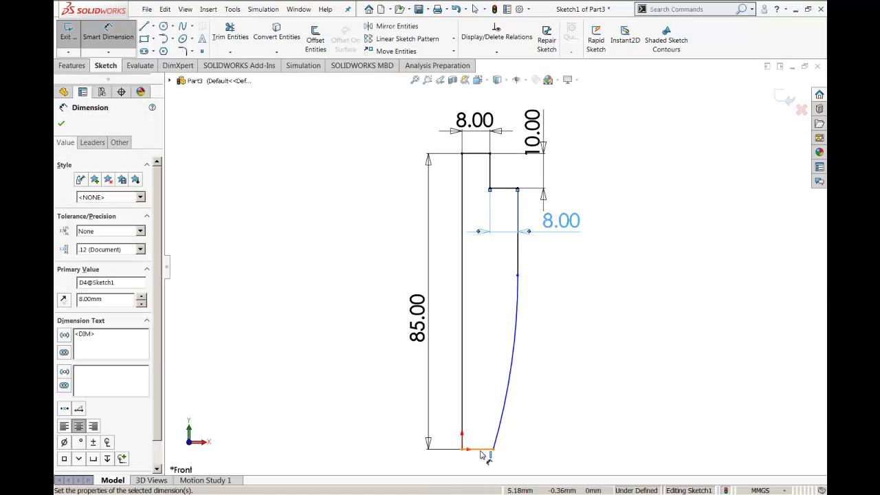
click(483, 454)
click(537, 469)
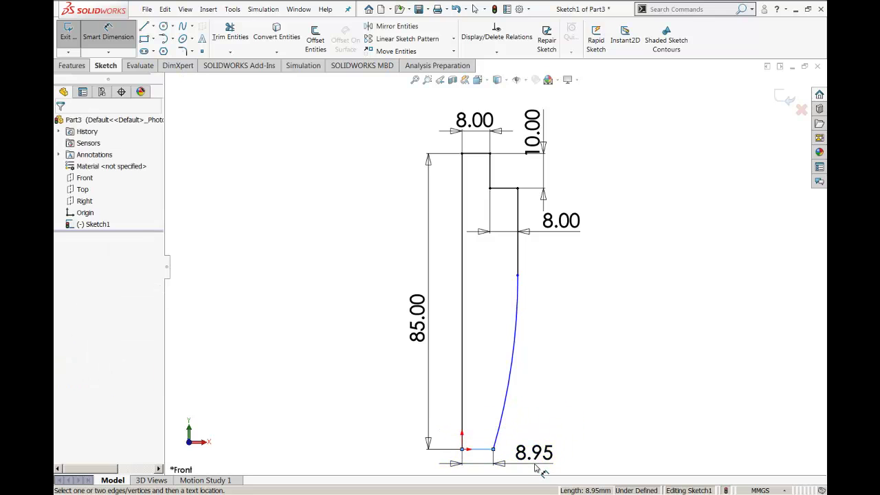
click(537, 470)
text(8)
key(Return)
Step: Set the arc's radius dimension to 204 mm
key(alt+Tab)
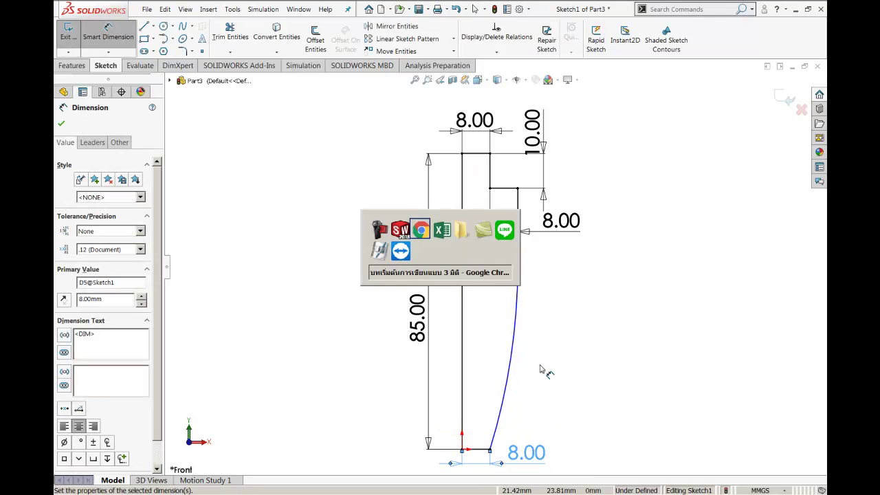
key(alt+Tab)
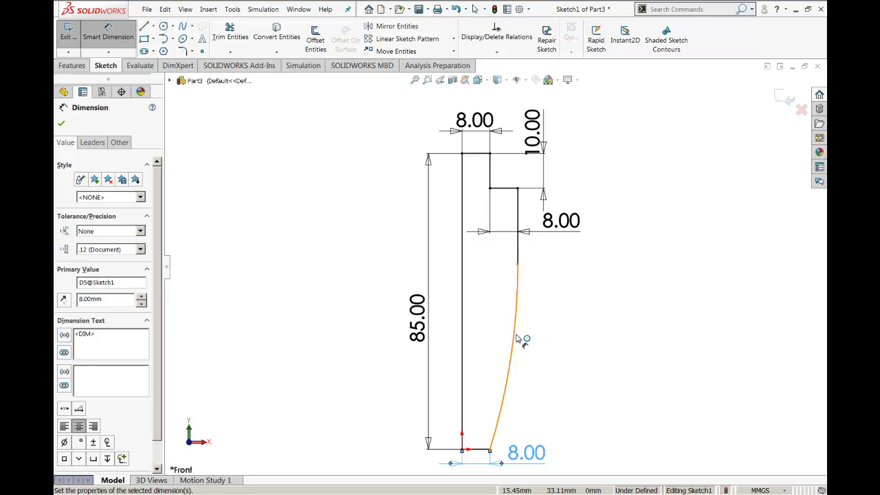
click(517, 338)
click(582, 365)
text(204)
key(Return)
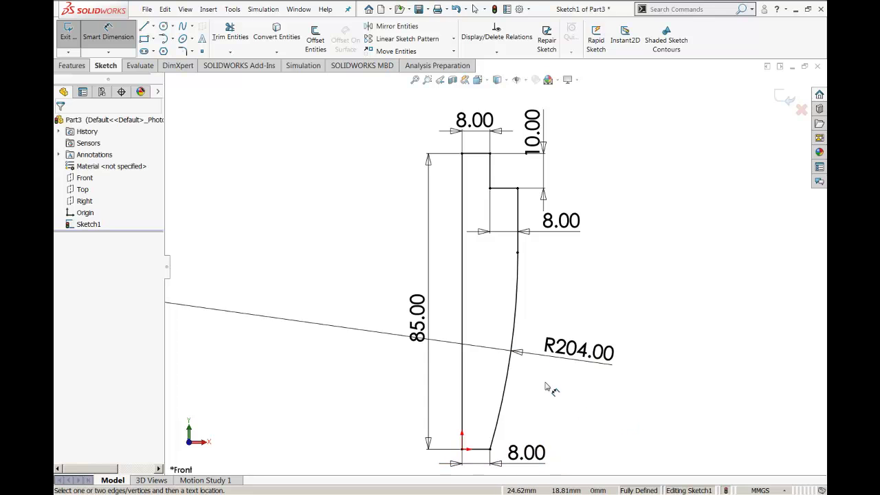
Step: Move the 85.00 dimension label upward and the 10.00 dimension slightly up and right
drag(417, 317, 414, 278)
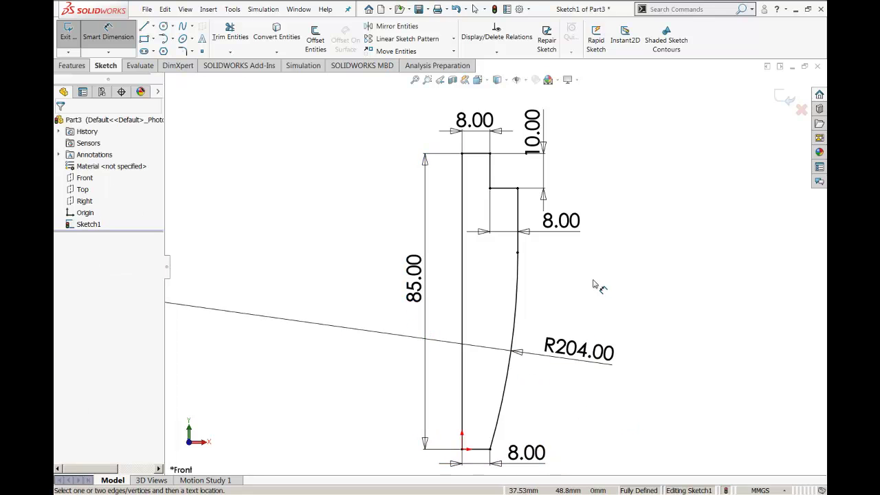
drag(550, 142, 554, 134)
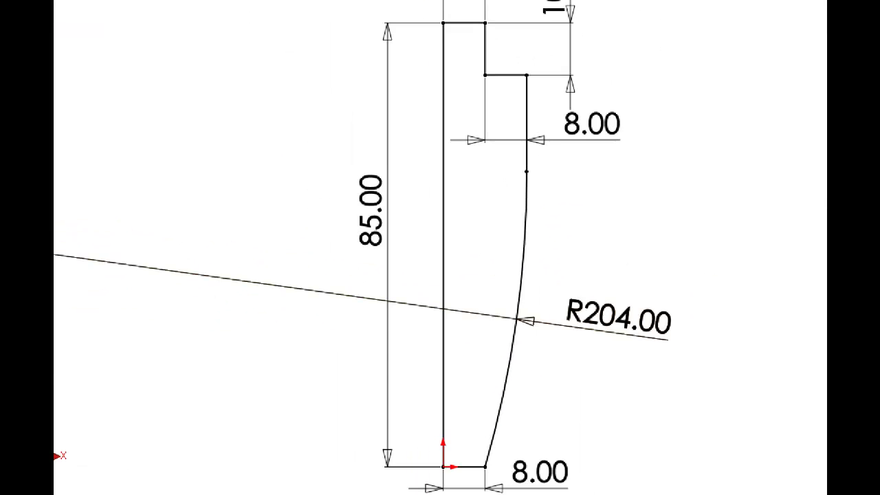
mouse_move(514, 177)
mouse_down()
mouse_move(519, 250)
mouse_move(474, 471)
mouse_up()
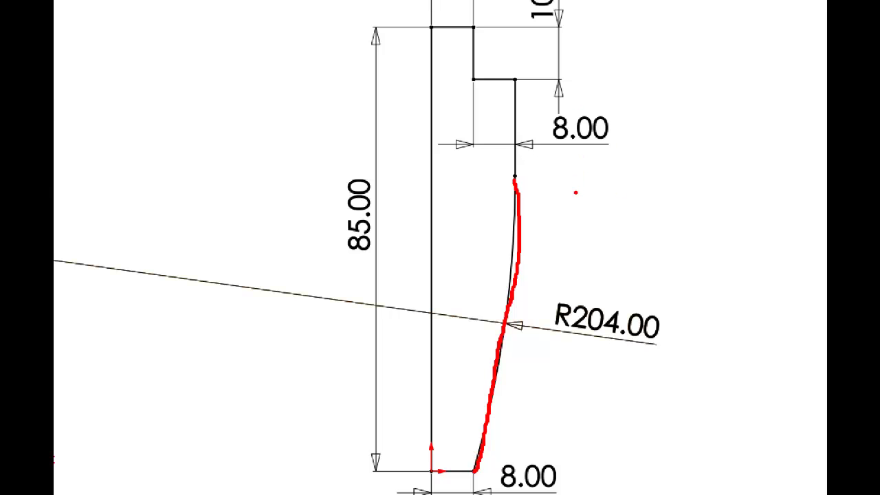
key(Escape)
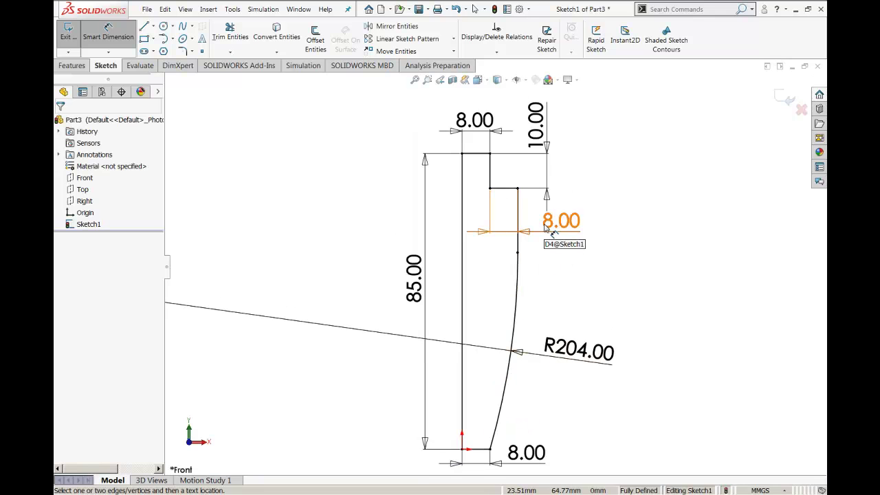
mouse_move(696, 465)
mouse_down()
mouse_move(644, 471)
mouse_move(635, 492)
mouse_move(700, 493)
mouse_move(723, 467)
mouse_up()
mouse_move(764, 356)
mouse_down()
mouse_move(716, 459)
mouse_move(750, 451)
mouse_move(715, 465)
mouse_up()
click(706, 440)
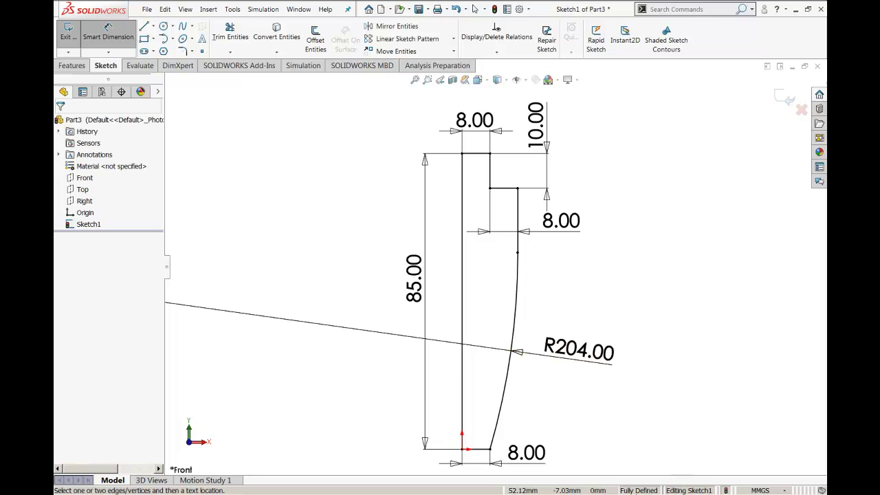
click(573, 362)
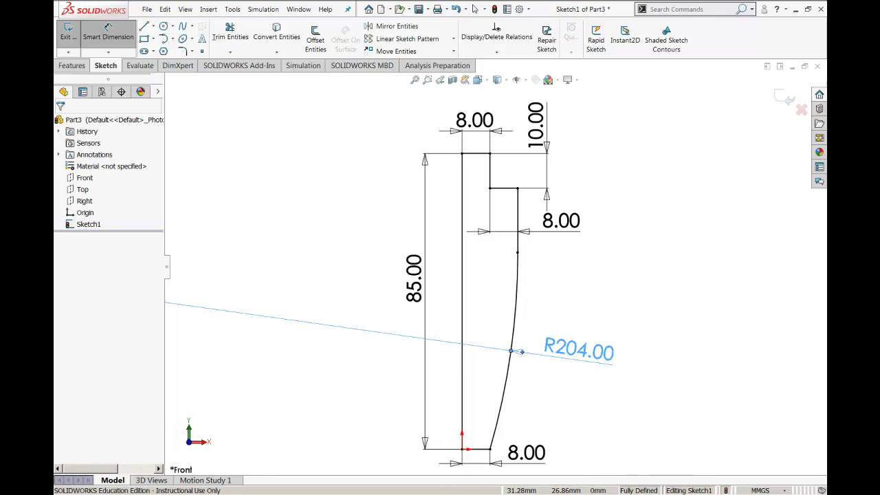
key(Delete)
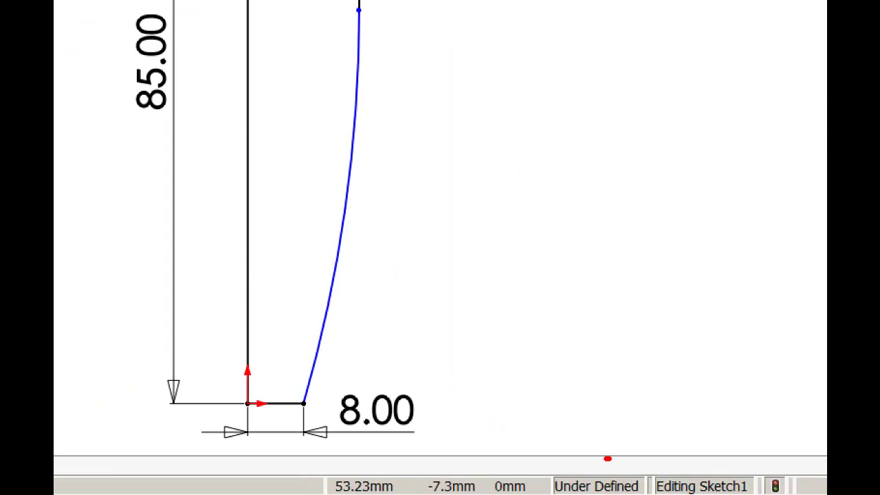
mouse_move(607, 458)
mouse_down()
mouse_move(545, 477)
mouse_move(534, 492)
mouse_move(634, 491)
mouse_move(605, 457)
mouse_up()
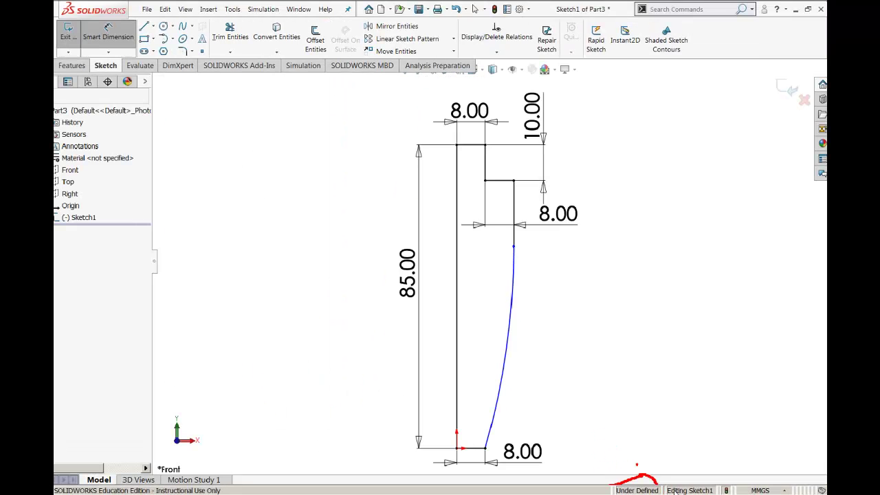
click(512, 370)
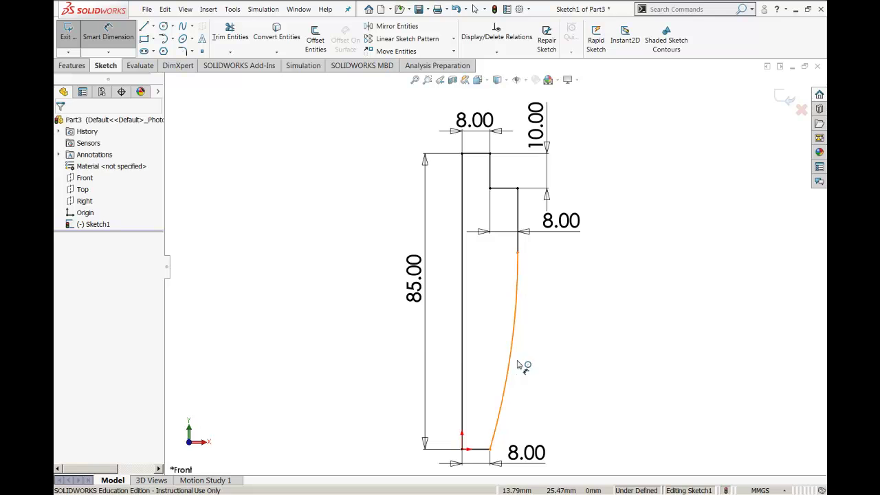
click(540, 387)
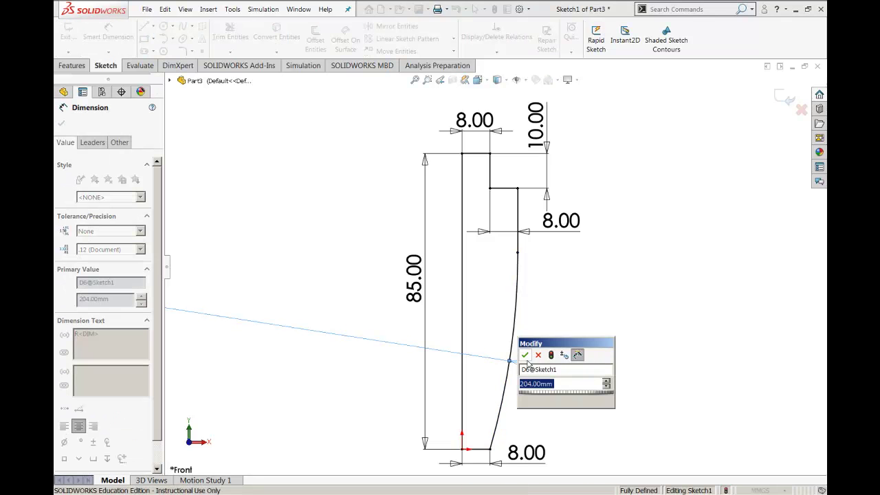
click(524, 354)
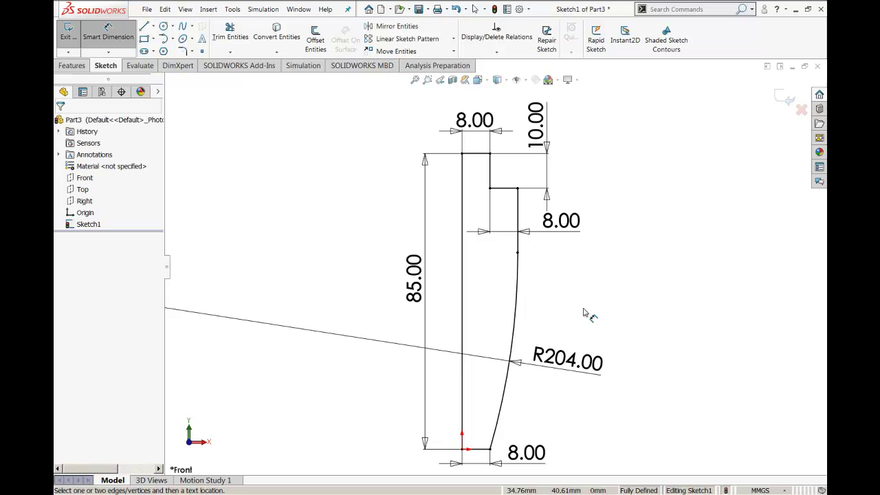
click(583, 312)
click(584, 313)
Step: Read the tutorial's step 8 revolve instructions in Chrome, then return to the SOLIDWORKS Sketch1
key(alt+Tab)
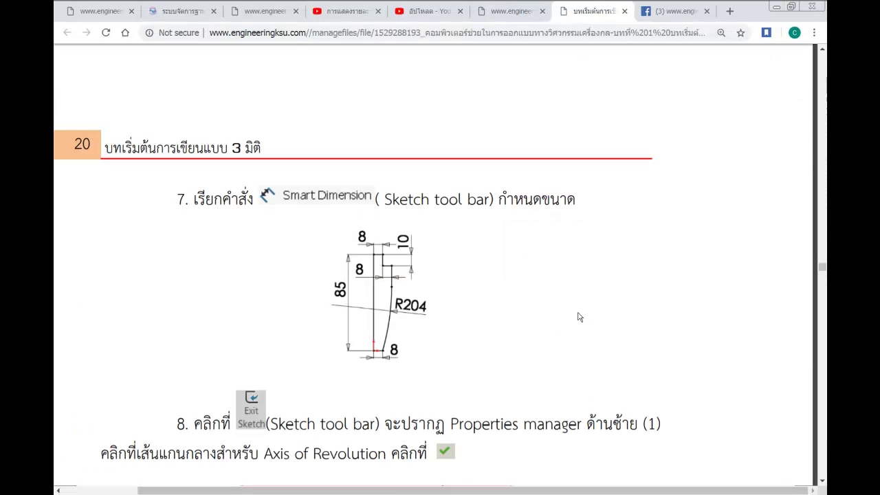
scroll(577, 315, down, 4)
click(252, 118)
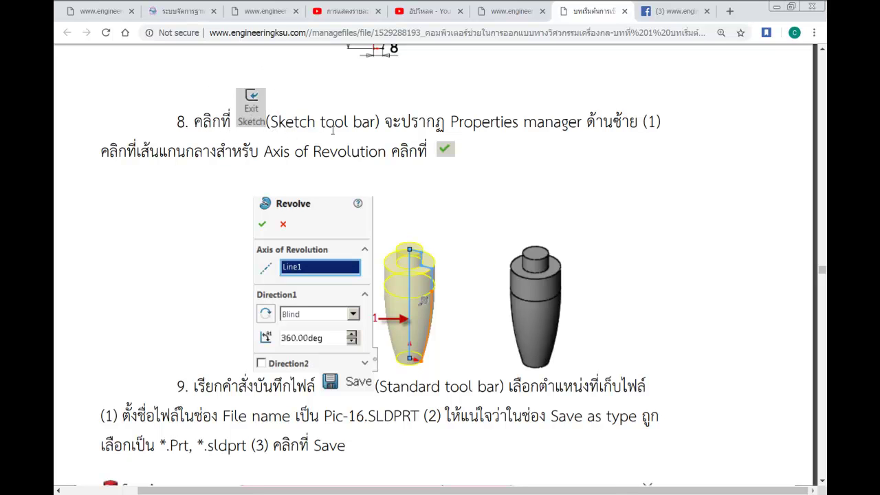
click(304, 206)
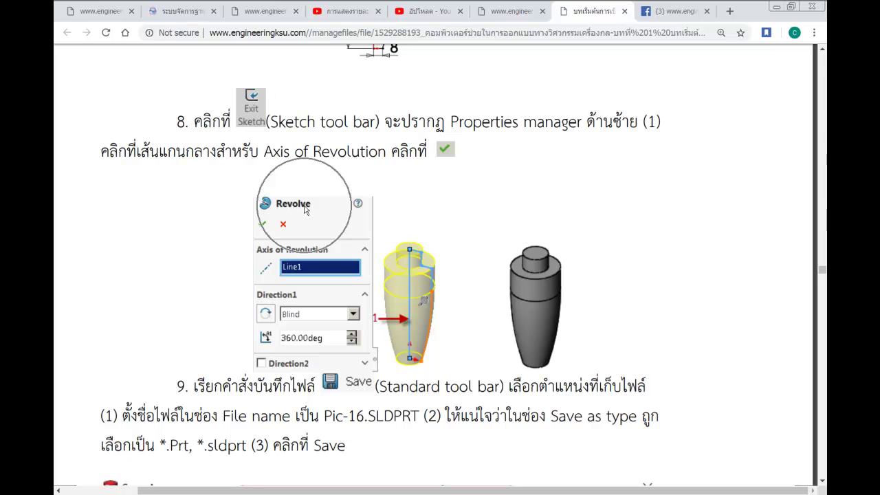
scroll(305, 208, down, 1)
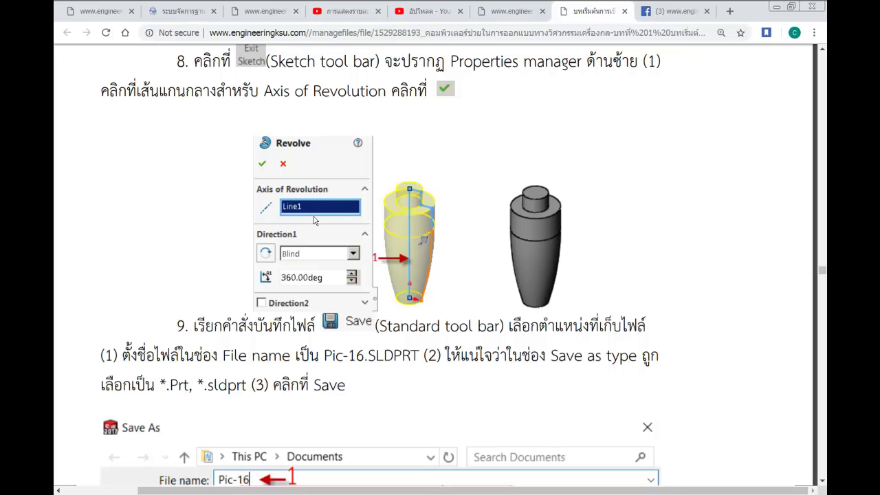
middle_click(413, 268)
click(420, 229)
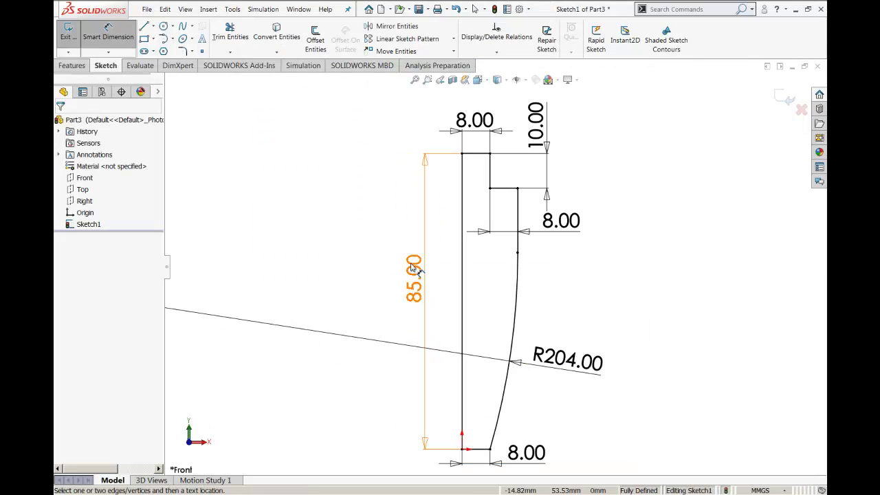
Step: Exit the sketch and revolve it Blind 360° about vertical Line1 as the axis
click(73, 40)
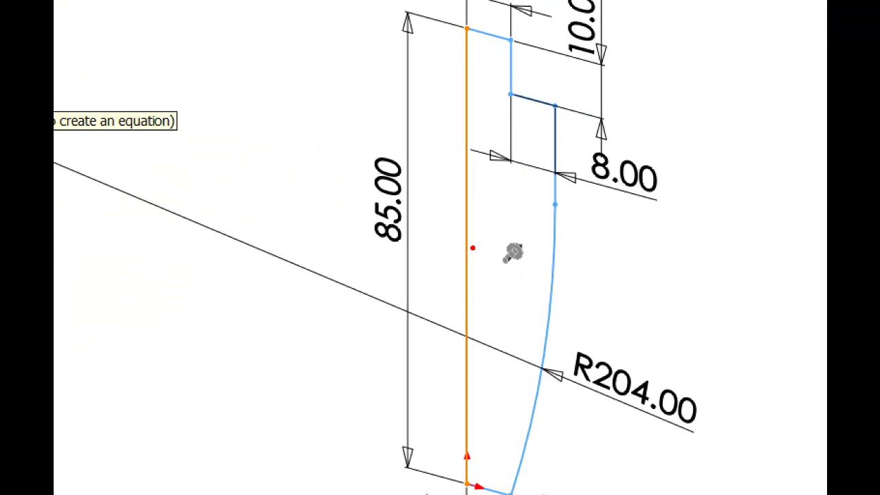
click(465, 246)
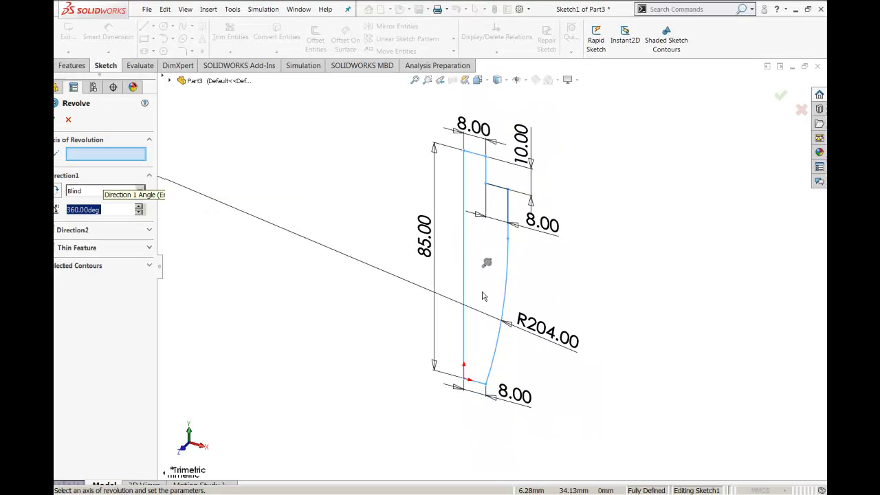
click(464, 263)
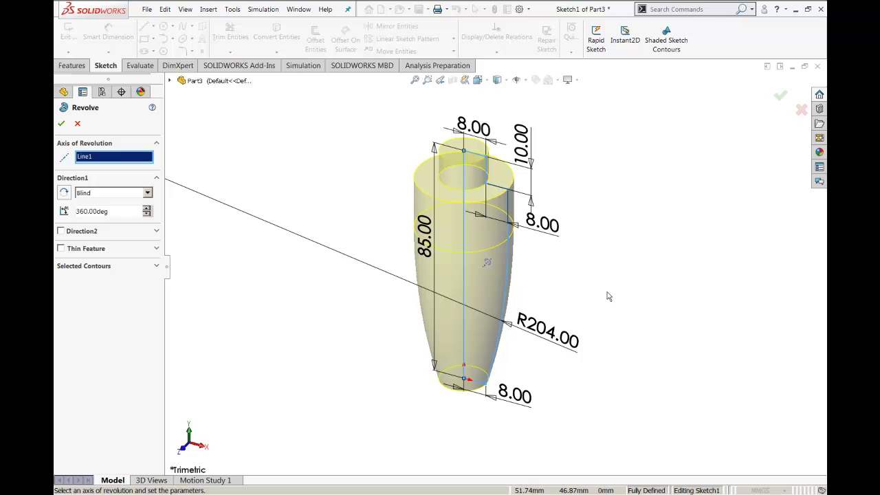
click(61, 123)
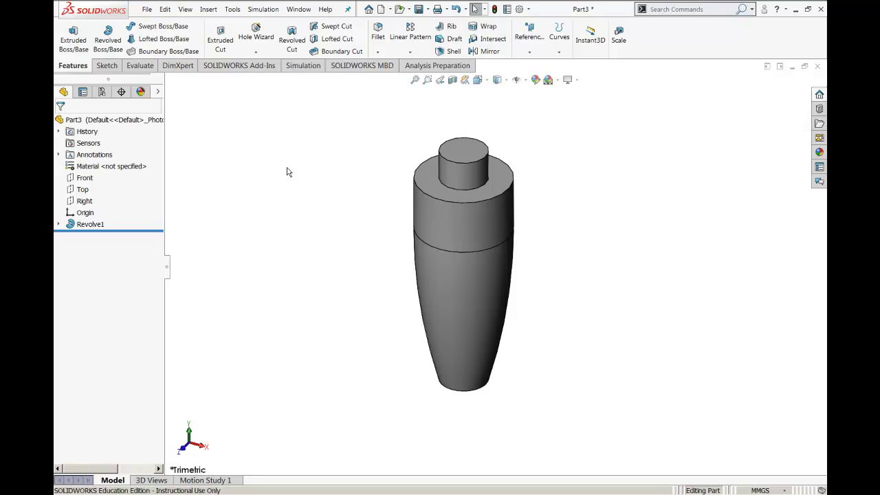
scroll(492, 254, up, 2)
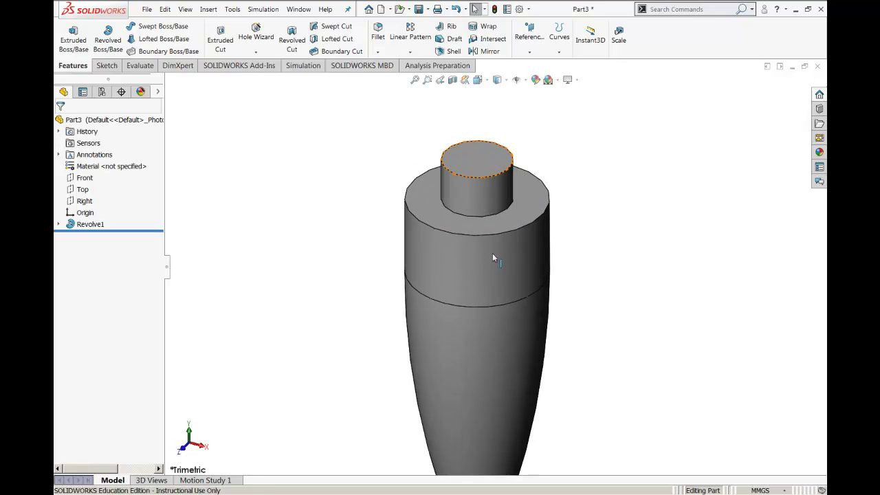
scroll(492, 269, down, 4)
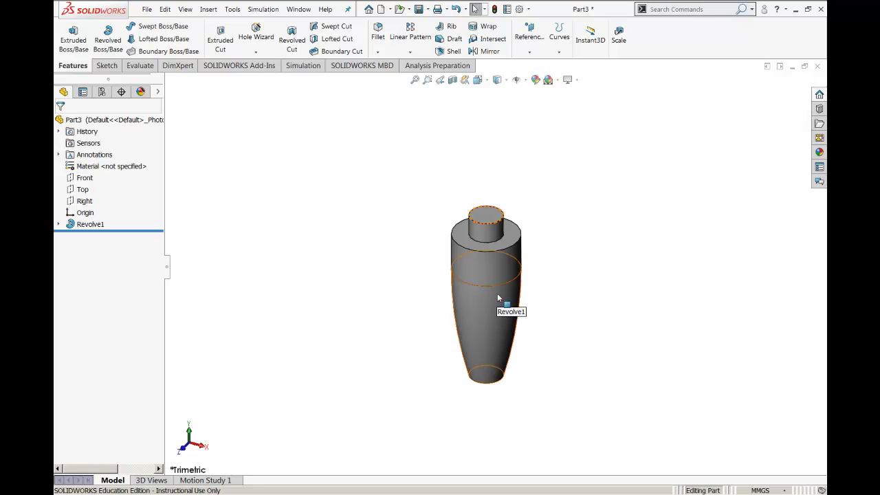
scroll(497, 295, down, 3)
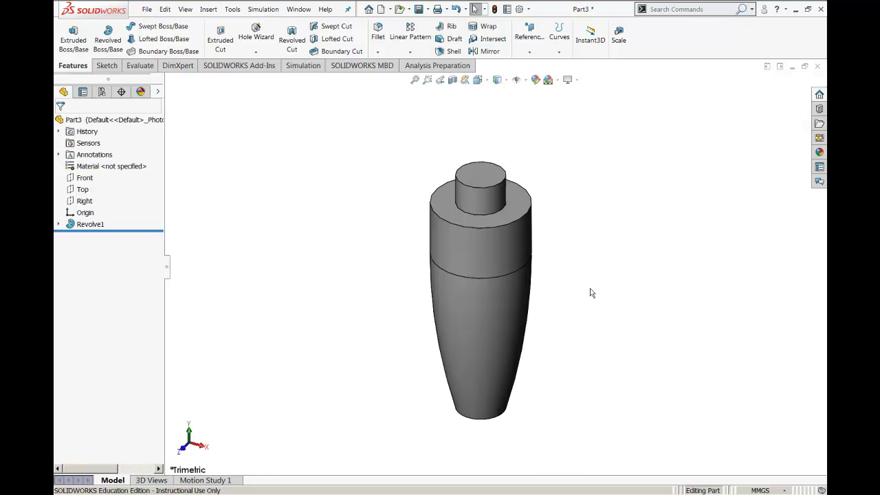
Step: Screenshot the finished revolved part with the Snagit Print hotkey, then switch to the Chrome tutorial
key(Print)
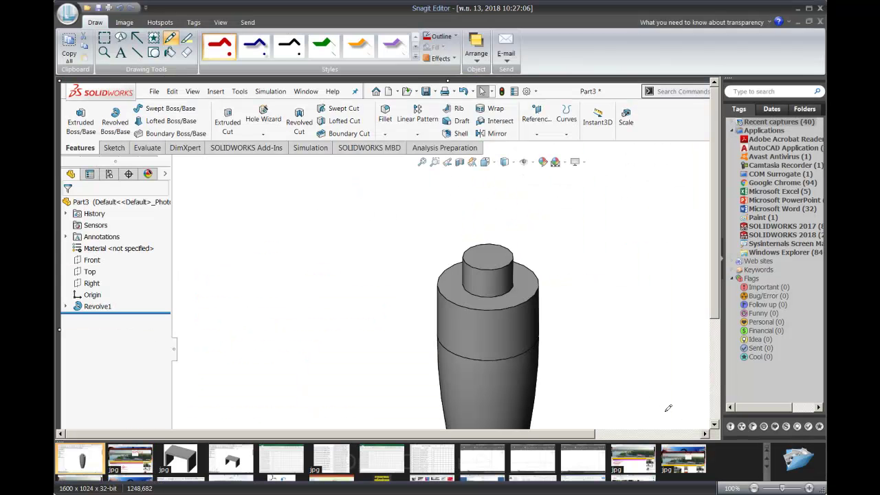
key(alt+Tab)
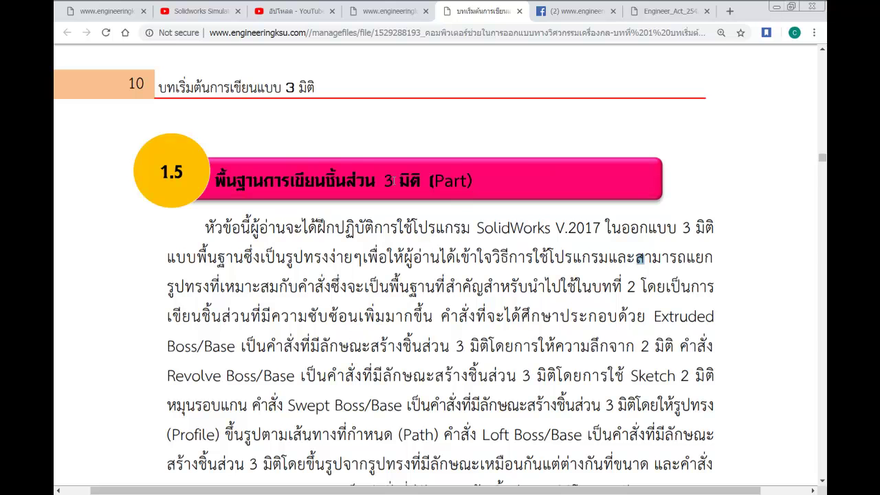
Step: Switch from Chrome to the SOLIDWORKS window showing Part1's Boss-Extrude1 block
key(alt+Tab)
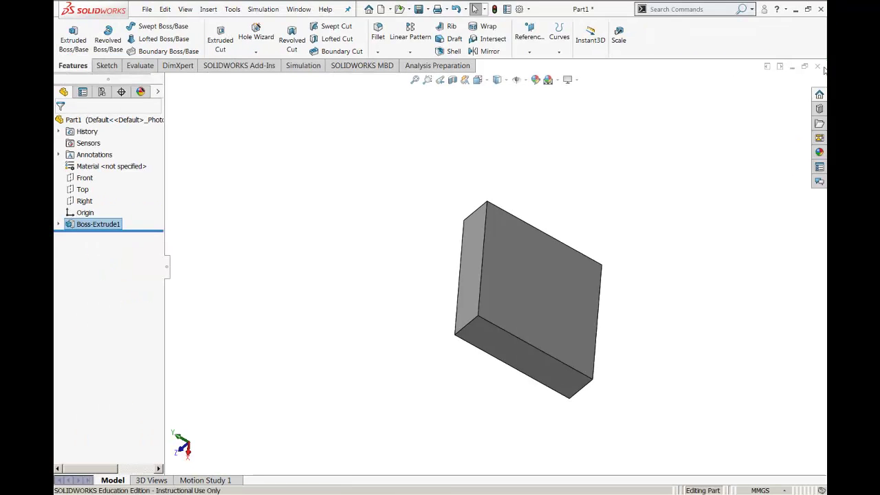
Step: Close Part1 without saving and create a new part from the part template
key(Escape)
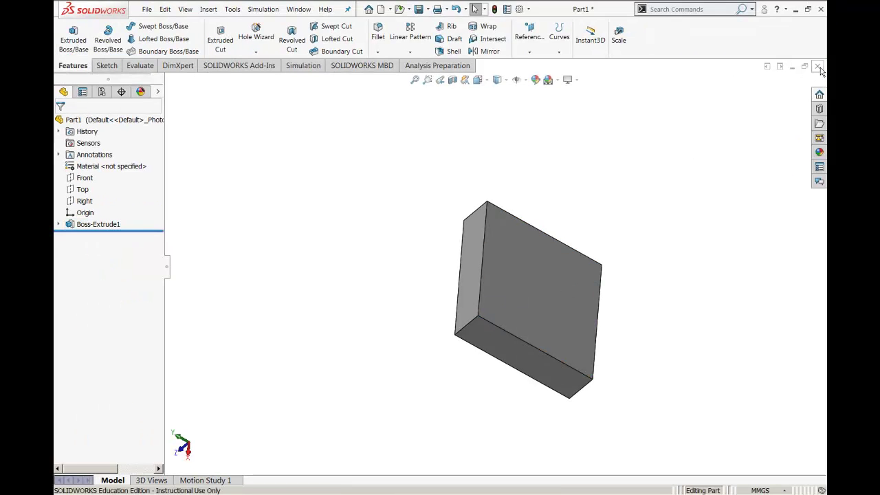
click(817, 66)
click(466, 270)
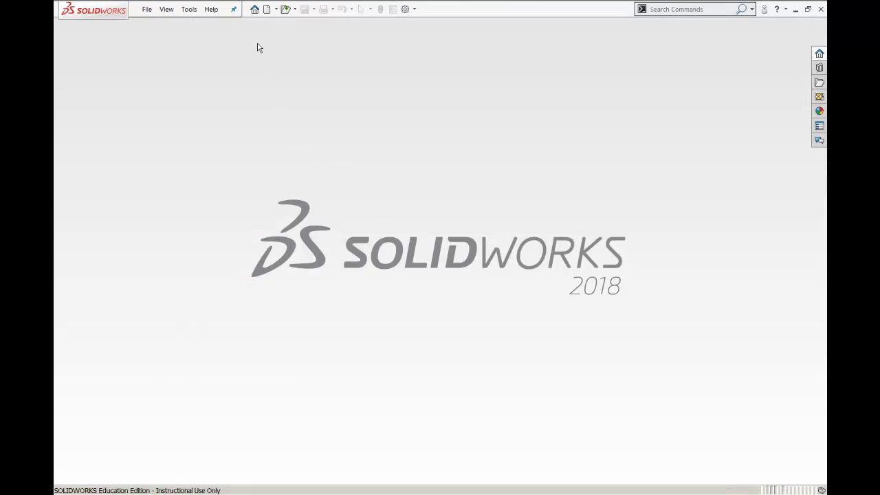
click(267, 9)
click(230, 134)
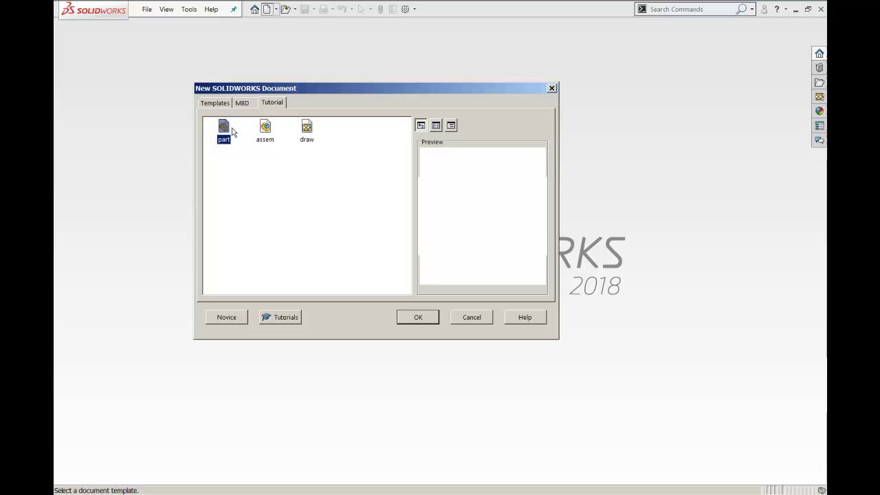
click(415, 317)
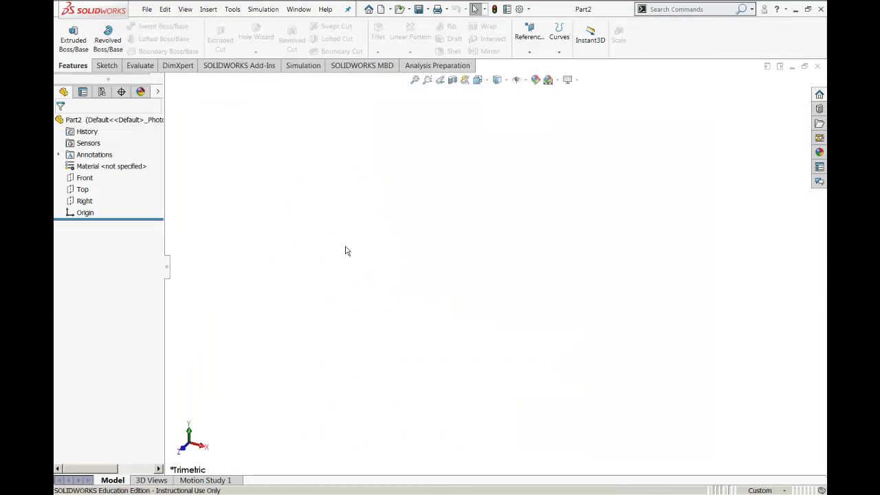
Step: Set the new part's document units to MMGS, then return to the Chrome tutorial
click(520, 9)
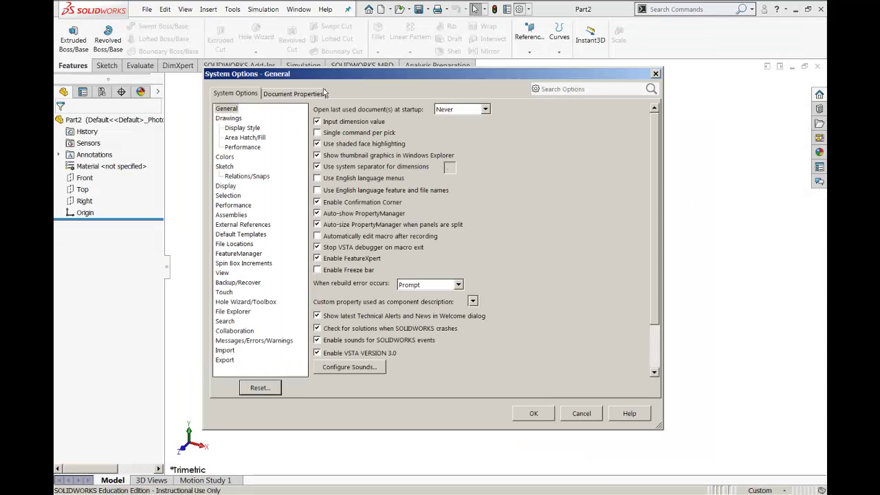
click(313, 93)
click(224, 187)
click(363, 138)
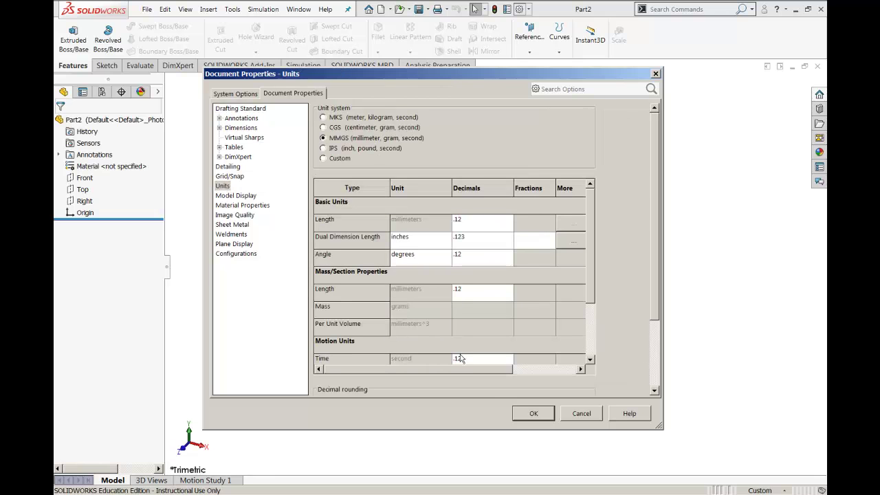
click(529, 413)
key(alt+Tab)
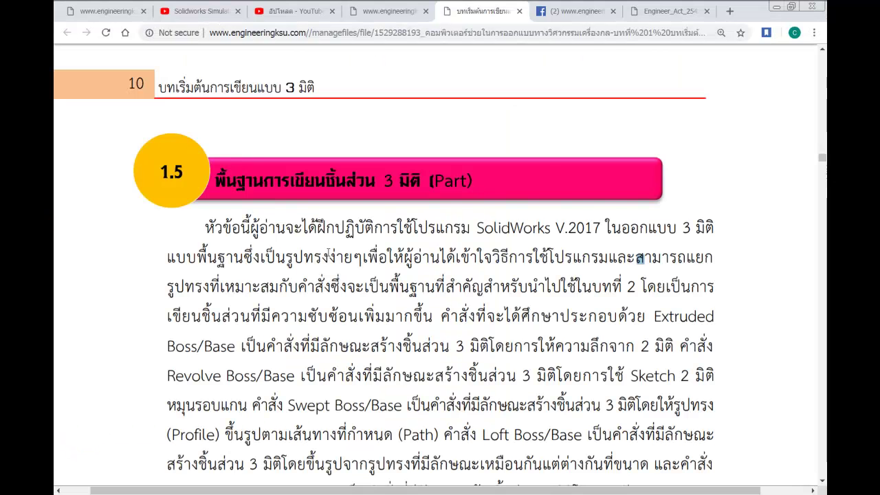
Step: Scroll to section 1.5.1 Extruded Boss/Base, highlight its heading and introduction, continue toward Figure 1.15
scroll(386, 243, down, 5)
scroll(387, 243, down, 1)
drag(290, 177, 426, 173)
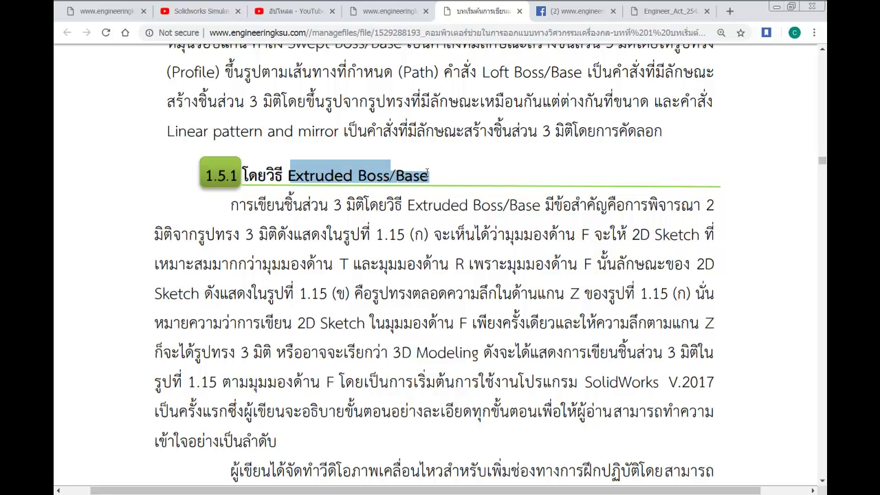
scroll(404, 230, down, 1)
drag(234, 146, 321, 371)
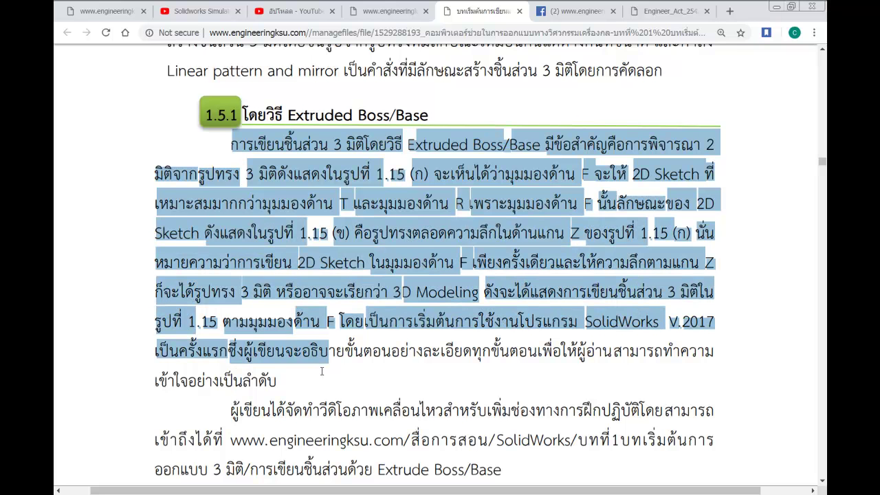
scroll(563, 294, down, 5)
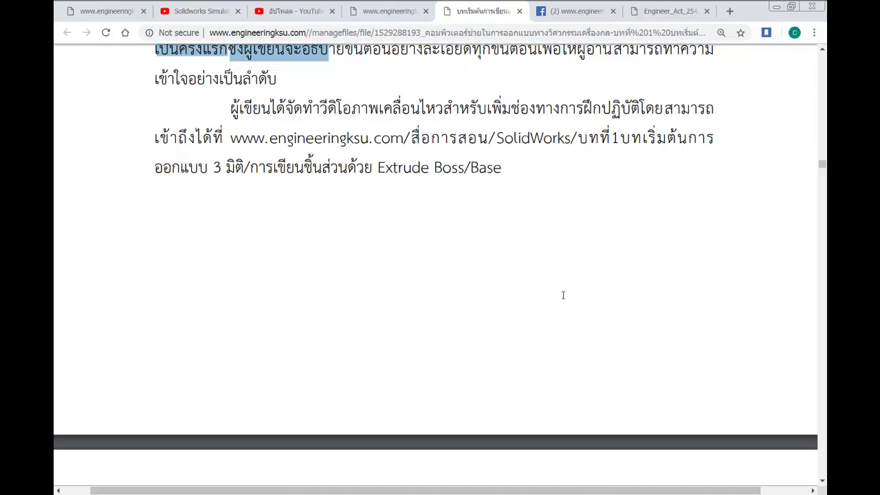
scroll(563, 294, down, 7)
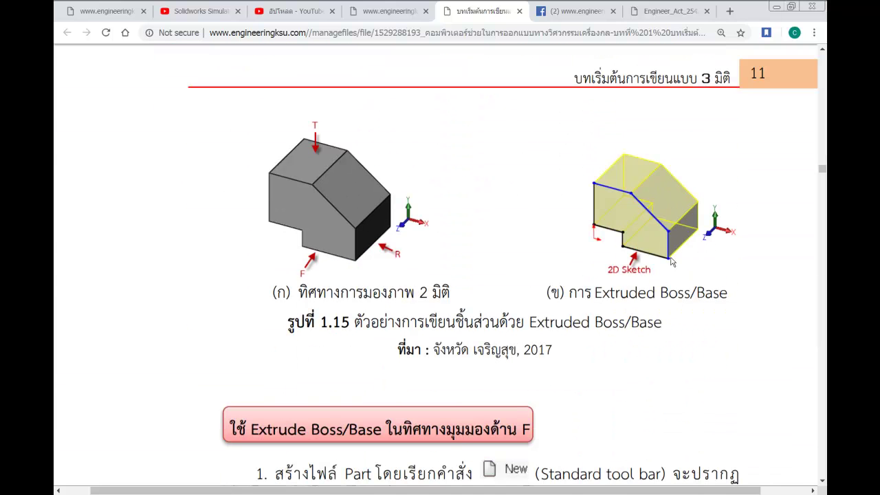
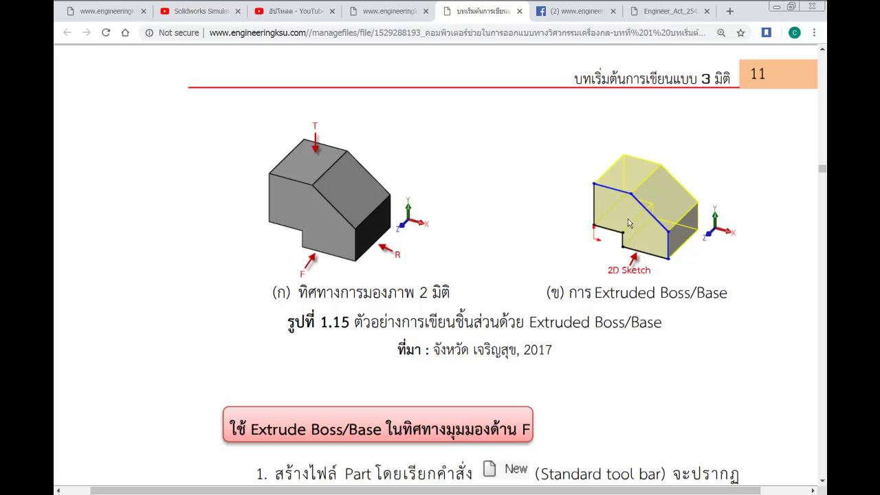
Step: Circle the Features tab and Extruded Boss/Base button, then bring up the PDF tutorial in Chrome
scroll(434, 383, down, 2)
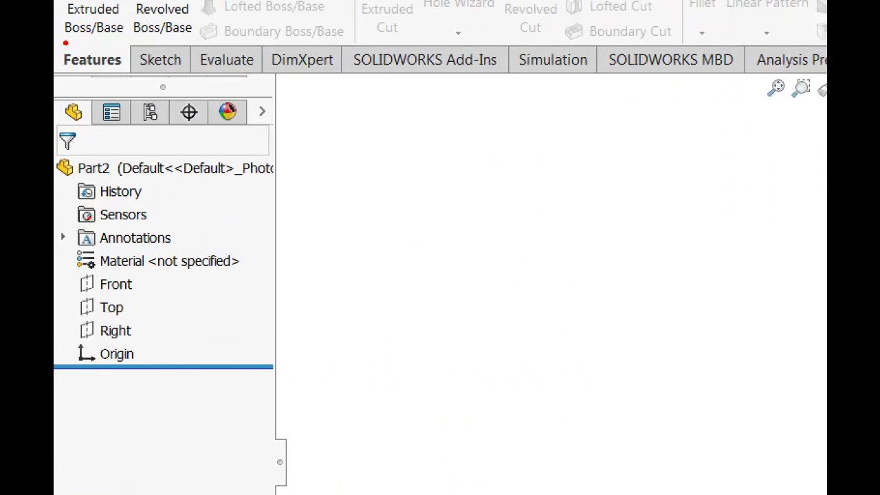
mouse_move(65, 43)
mouse_down()
mouse_move(62, 76)
mouse_move(121, 75)
mouse_move(128, 63)
mouse_move(118, 47)
mouse_move(74, 42)
mouse_up()
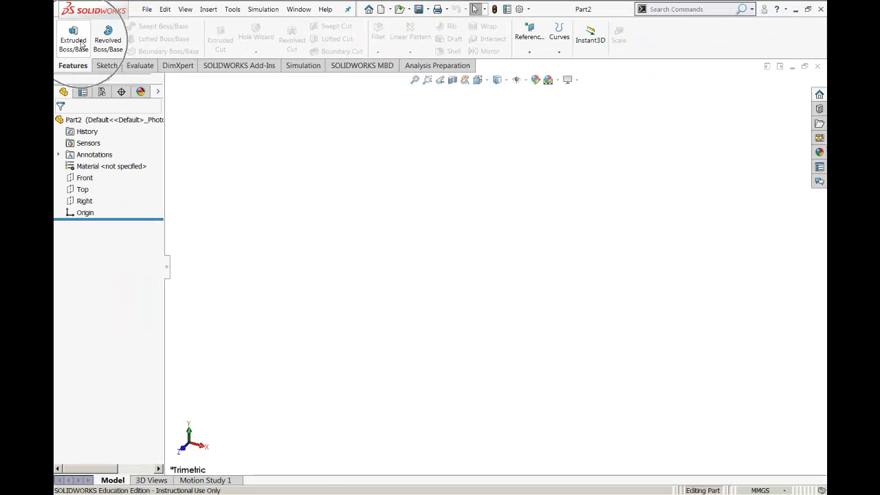
mouse_move(87, 27)
mouse_down()
mouse_move(63, 31)
mouse_move(59, 66)
mouse_up()
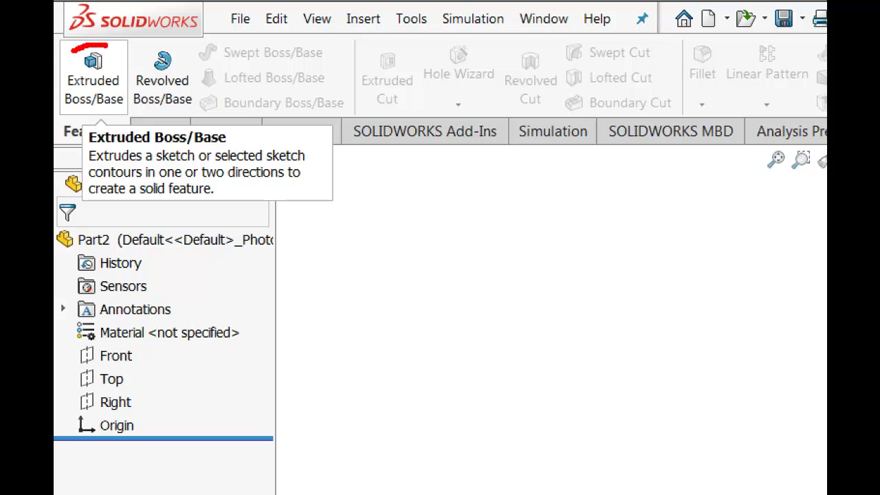
mouse_move(63, 108)
mouse_down()
mouse_move(106, 115)
mouse_move(123, 88)
mouse_move(109, 47)
mouse_up()
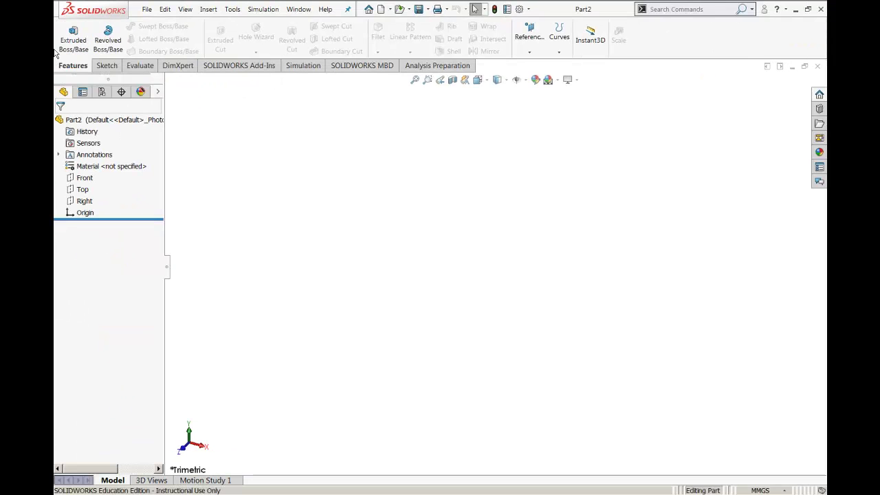
key(alt+Tab)
scroll(446, 303, down, 3)
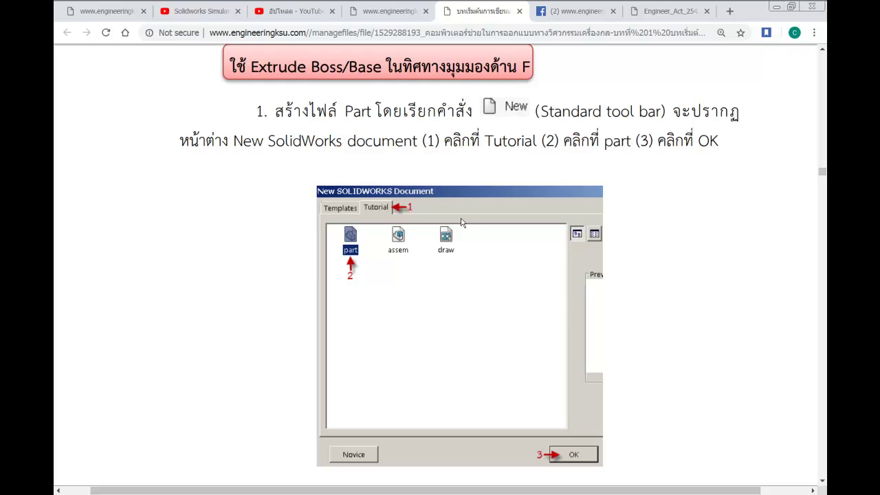
Step: Scroll the tutorial PDF through setup steps 1 to 3
scroll(444, 255, down, 5)
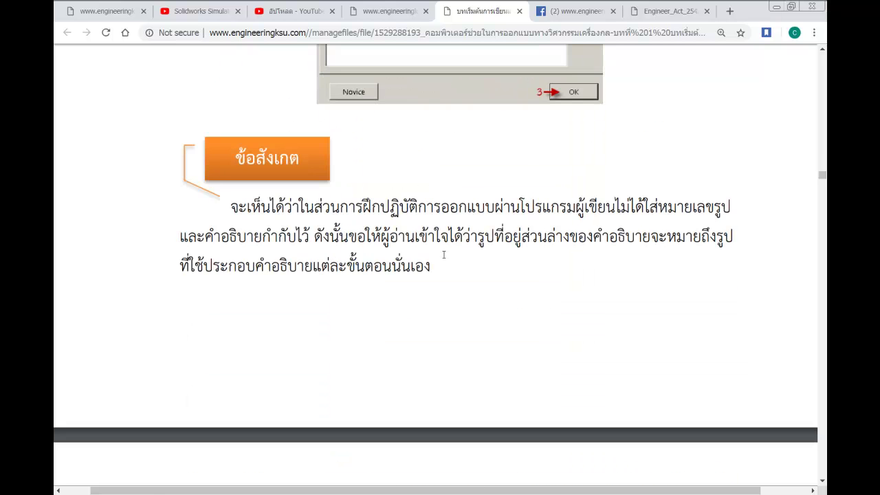
scroll(443, 255, down, 1)
scroll(443, 128, down, 7)
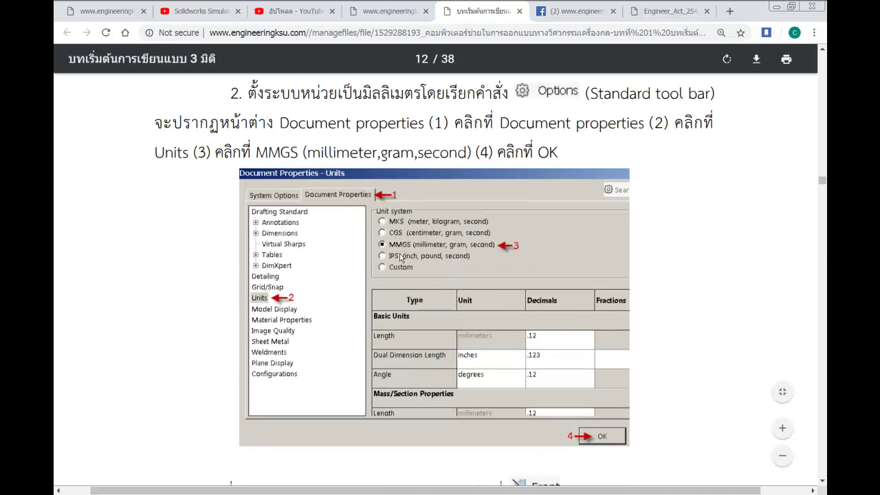
scroll(542, 320, down, 8)
scroll(543, 320, up, 4)
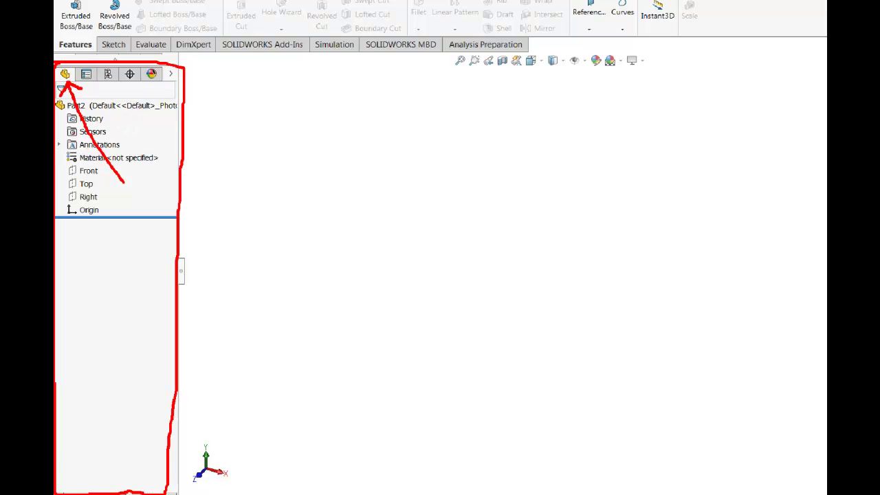
Step: Highlight the Feature Manager Design Tree and Front text in step 3, then return to SOLIDWORKS
key(alt+Tab)
key(alt+Tab)
key(alt+Tab)
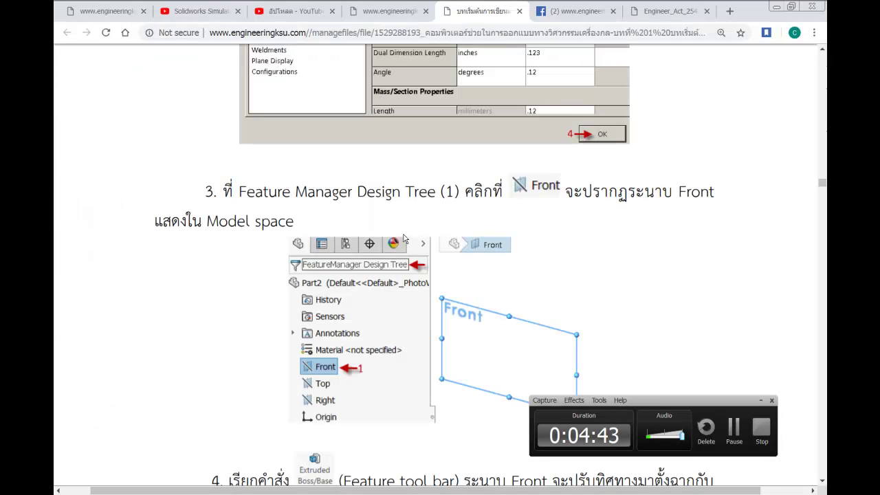
drag(297, 194, 437, 191)
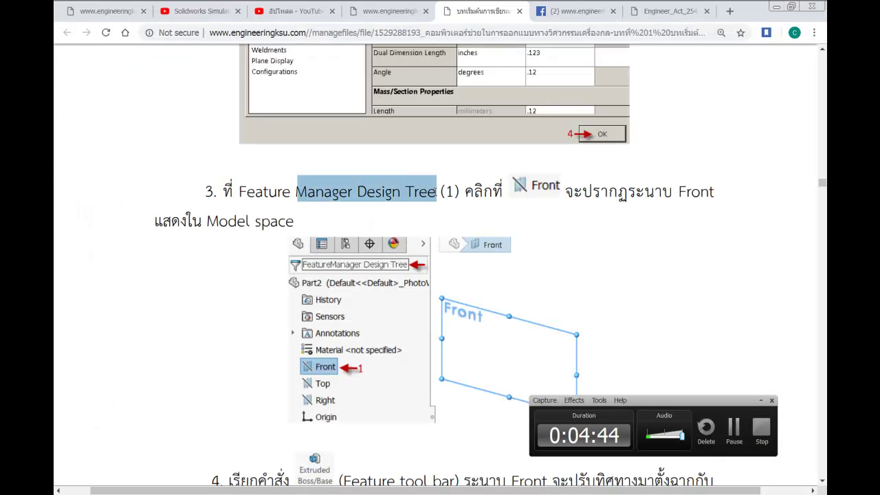
drag(503, 193, 569, 194)
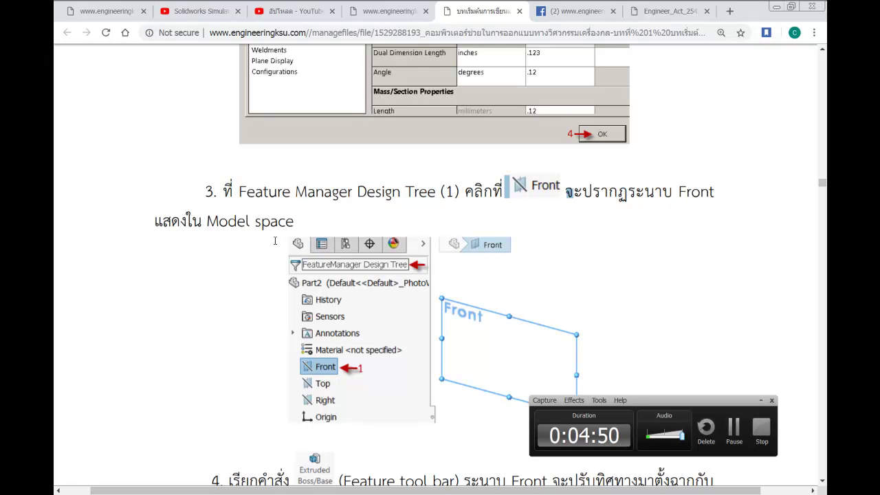
key(alt+Tab)
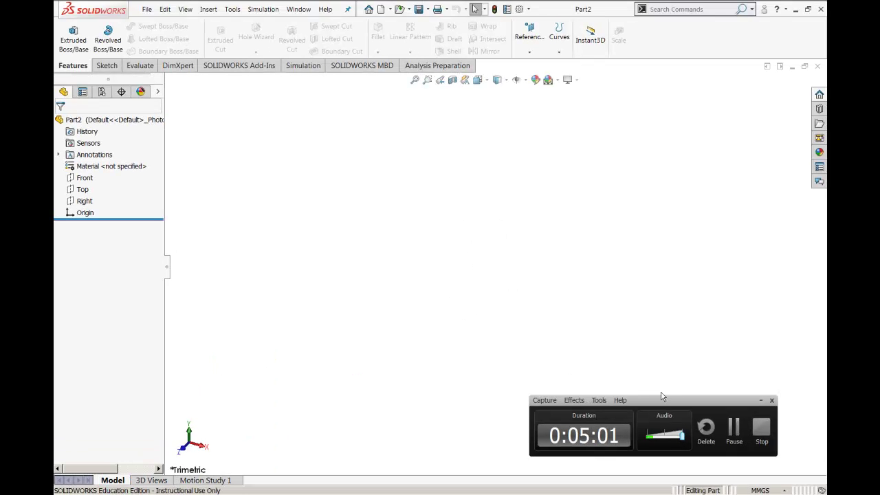
Step: Select Part2's Front plane in the FeatureManager tree, then go back to the Chrome tutorial
drag(682, 408, 670, 420)
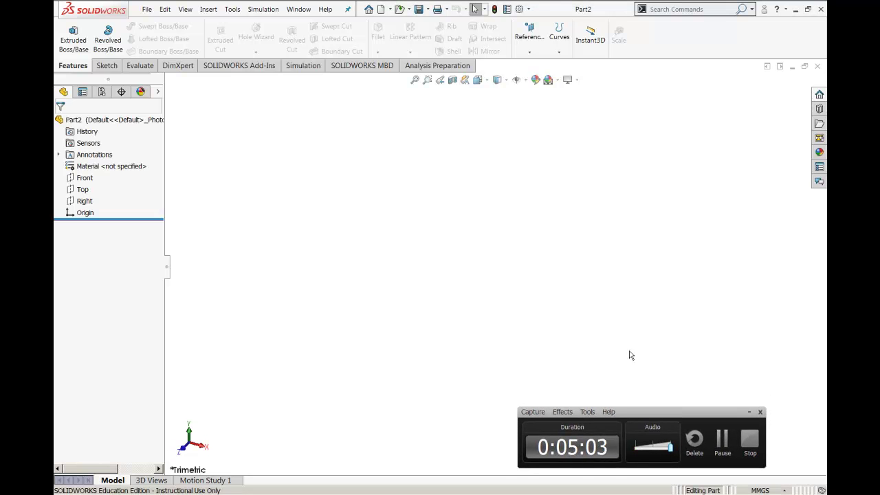
click(85, 178)
drag(658, 416, 749, 464)
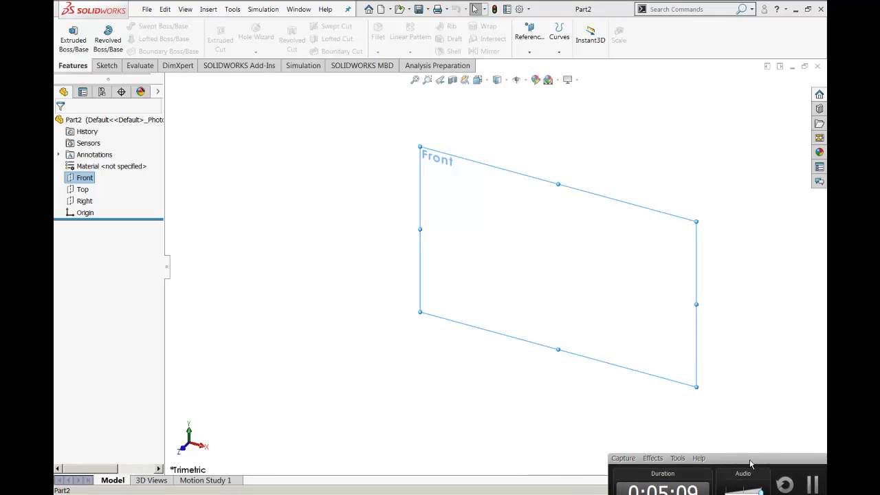
key(alt+Tab)
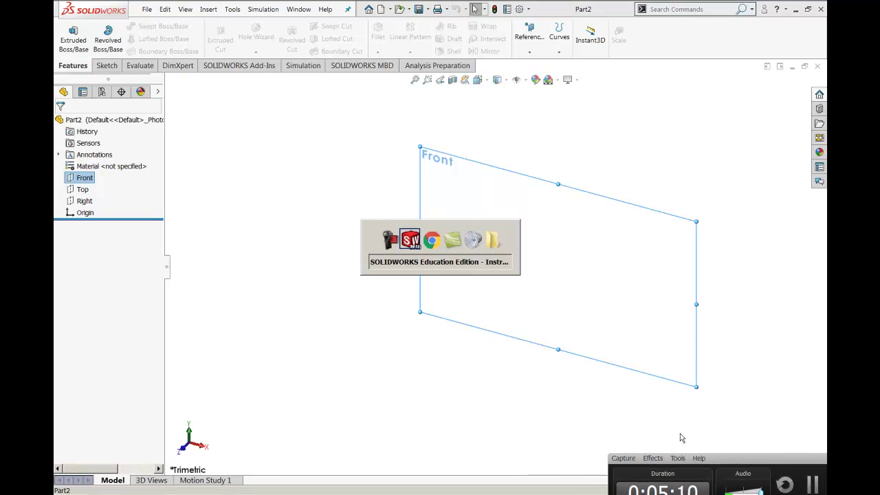
key(alt+Tab)
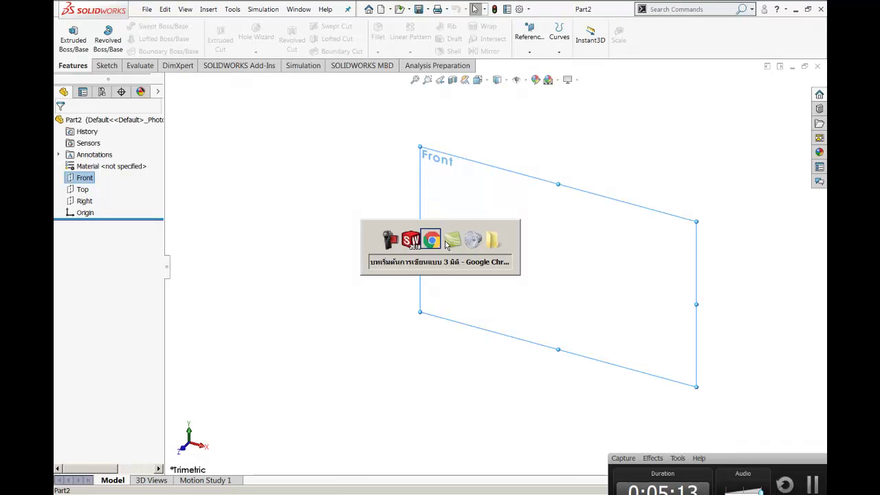
scroll(446, 245, down, 5)
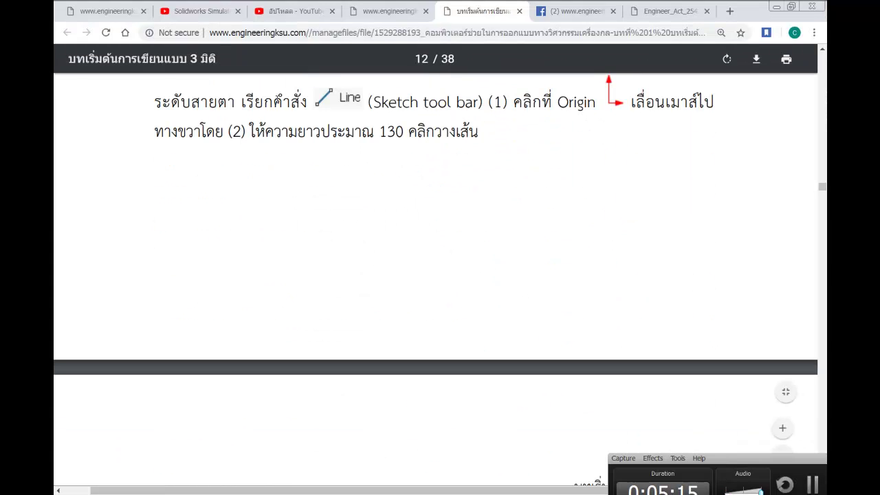
Step: Point out Extruded Boss/Base, Front, Line and Origin in tutorial step 4, then return to SOLIDWORKS
scroll(318, 146, up, 1)
click(310, 113)
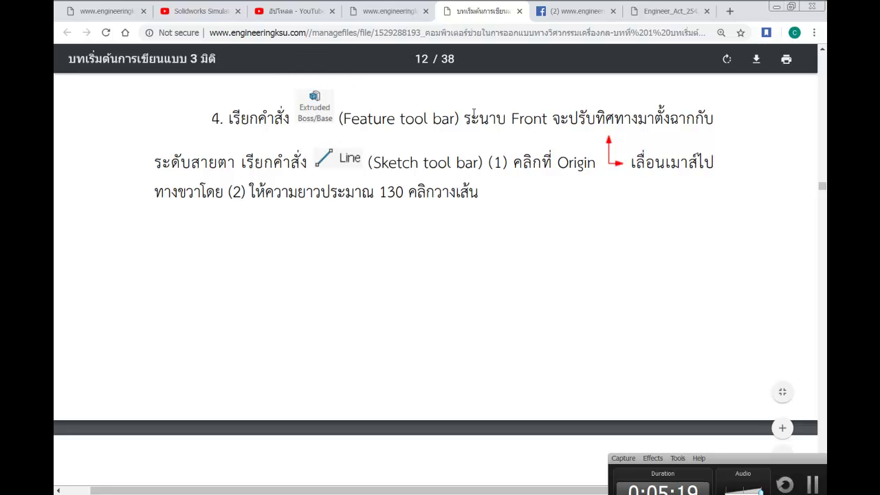
click(511, 118)
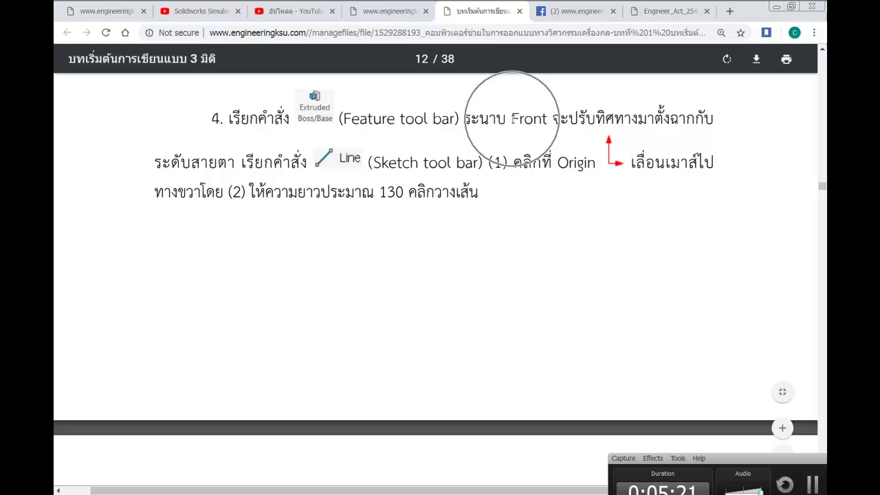
click(340, 175)
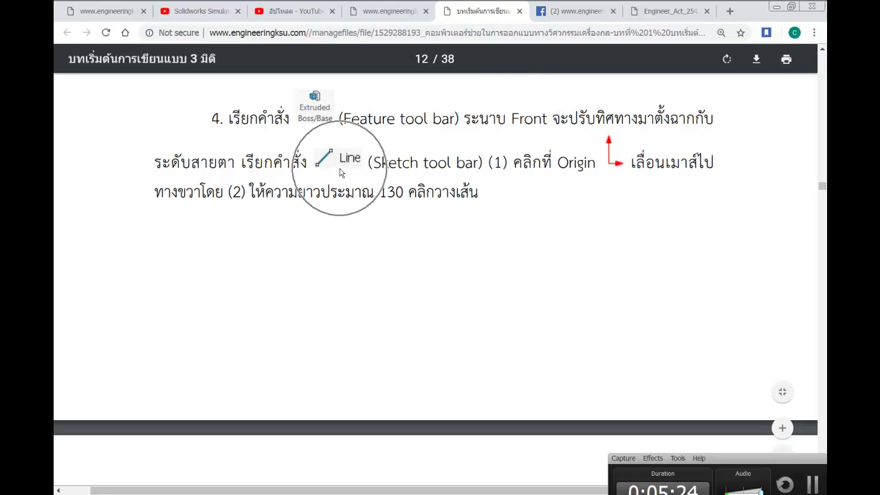
click(614, 165)
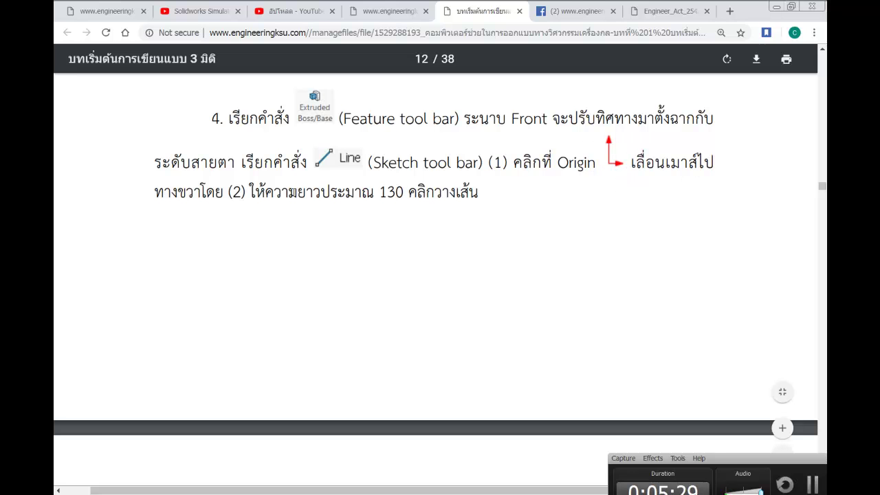
click(405, 195)
key(alt+Tab)
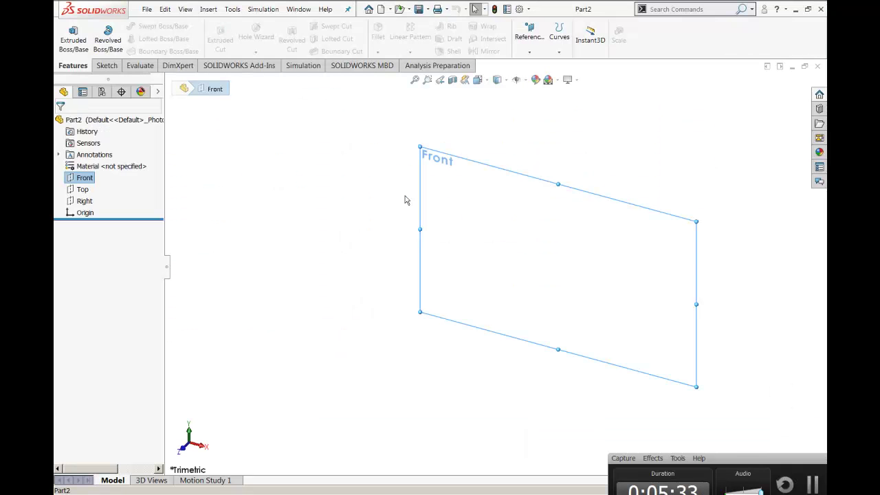
Step: Open Sketch1 on the Front plane through Extruded Boss/Base and activate the Line command
click(81, 41)
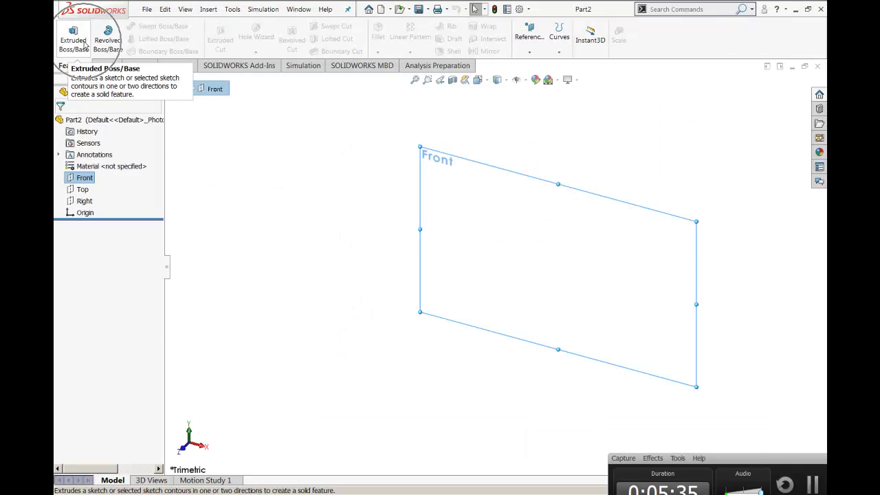
click(85, 44)
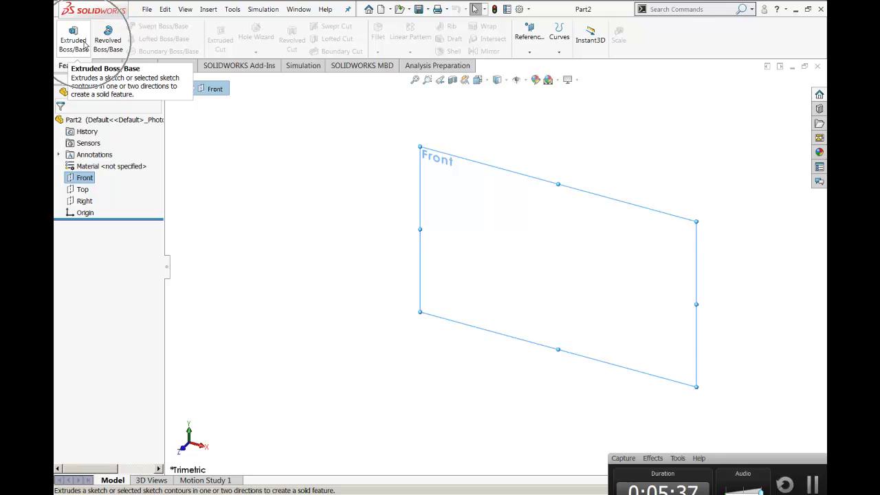
click(85, 43)
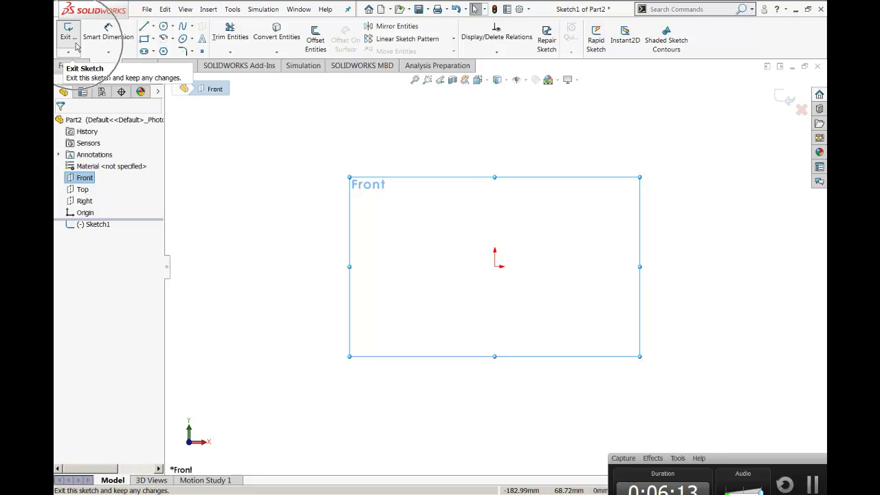
click(143, 28)
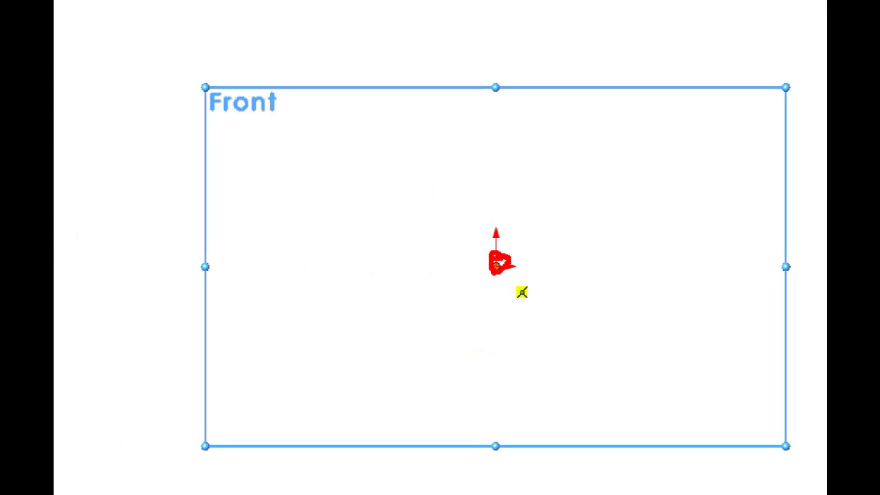
Step: Start the line at the origin and annotate its live length readout and span
click(496, 264)
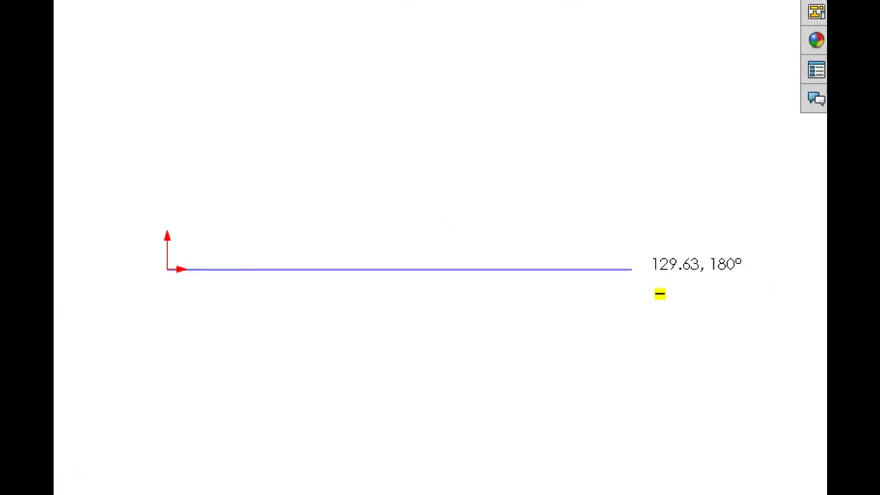
mouse_move(690, 245)
mouse_down()
mouse_move(634, 252)
mouse_move(646, 302)
mouse_move(684, 308)
mouse_move(708, 260)
mouse_up()
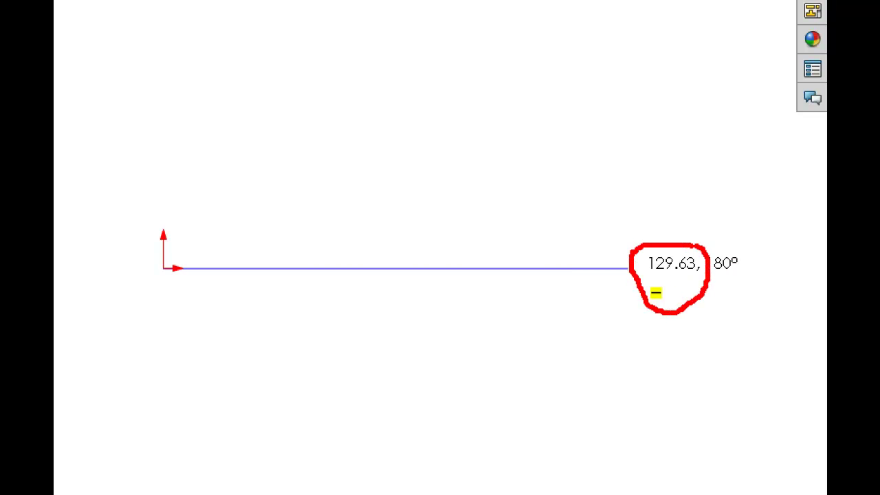
mouse_move(684, 381)
mouse_down()
mouse_move(677, 316)
mouse_move(686, 330)
mouse_move(677, 315)
mouse_up()
drag(155, 291, 149, 373)
mouse_move(156, 335)
mouse_down()
mouse_move(464, 362)
mouse_move(647, 359)
mouse_move(629, 390)
mouse_up()
drag(634, 345, 648, 358)
drag(650, 308, 654, 422)
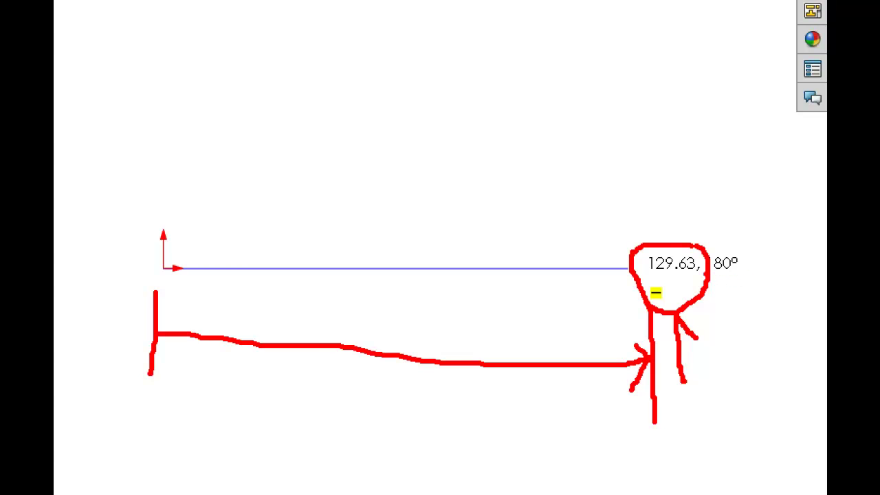
Step: Clear the annotations and end the horizontal line about 139 mm right of the origin
key(Escape)
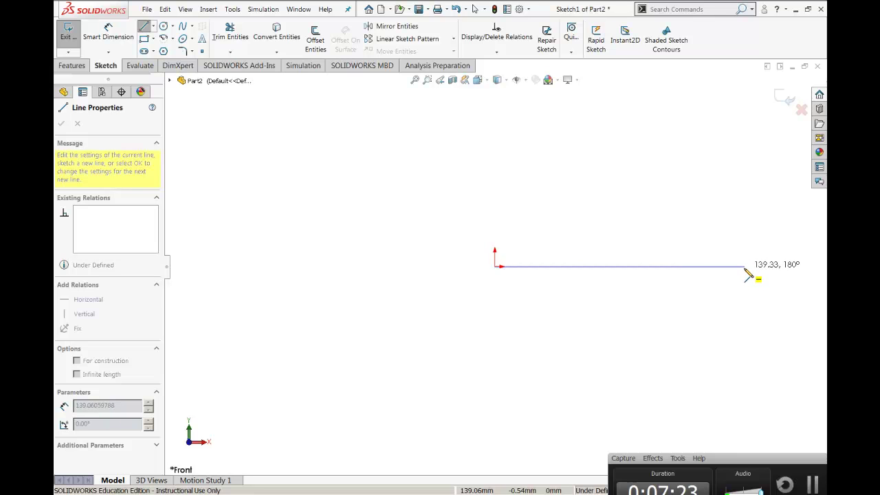
click(743, 270)
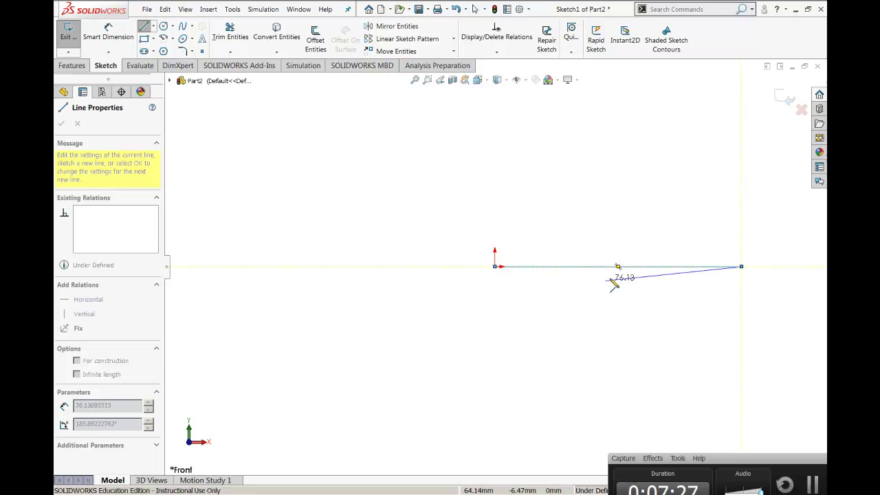
key(alt+Tab)
Step: Scroll the tutorial to steps 5–6 on the ~100-long vertical line and top line, then return
scroll(523, 296, down, 10)
scroll(523, 296, down, 1)
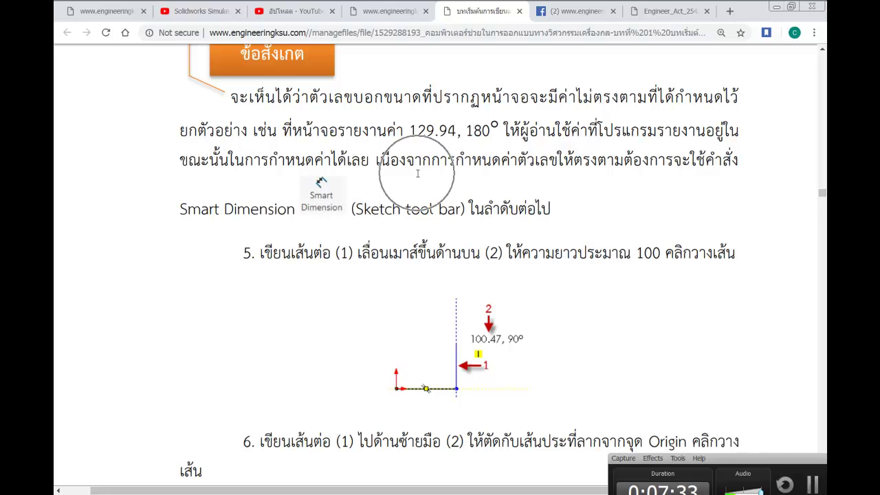
scroll(490, 163, down, 3)
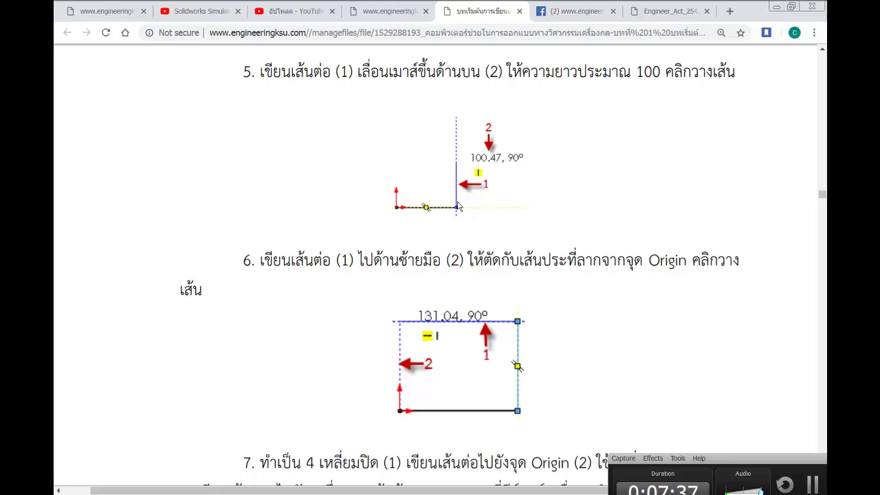
click(644, 80)
key(alt+Tab)
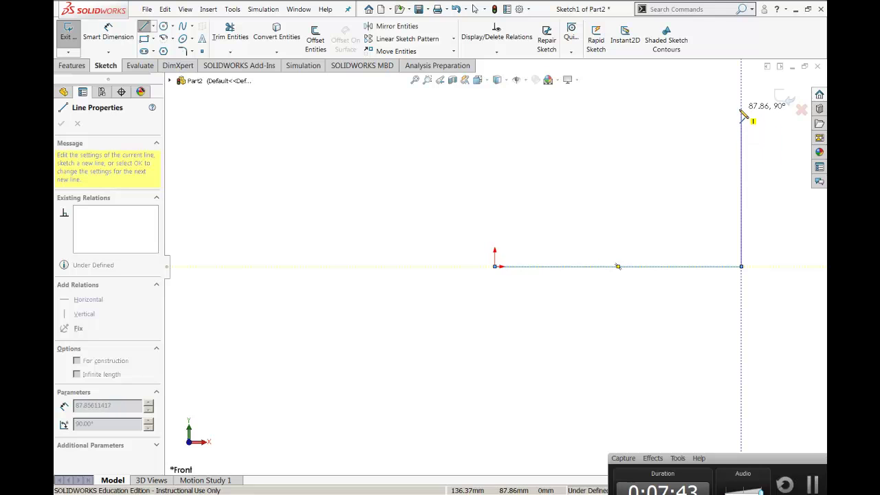
Step: Close the Camtasia tab in Chrome, switch to the Facebook group tab, then return to SOLIDWORKS
key(alt+Tab)
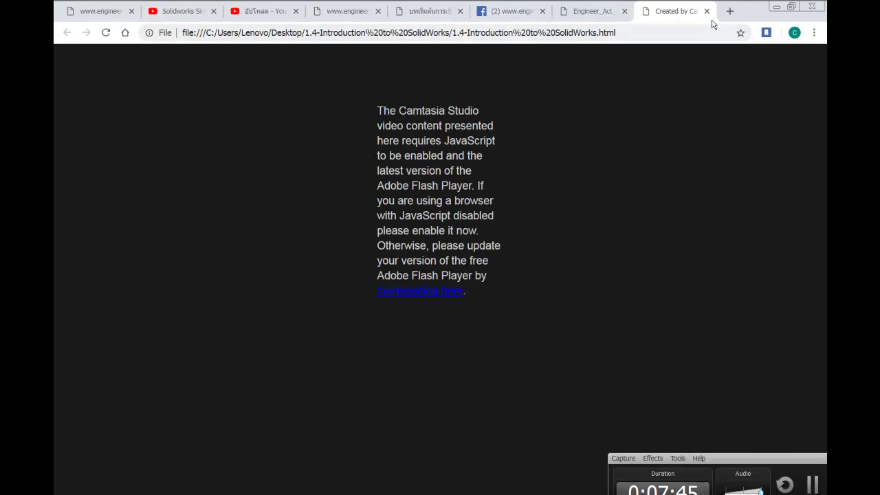
click(706, 11)
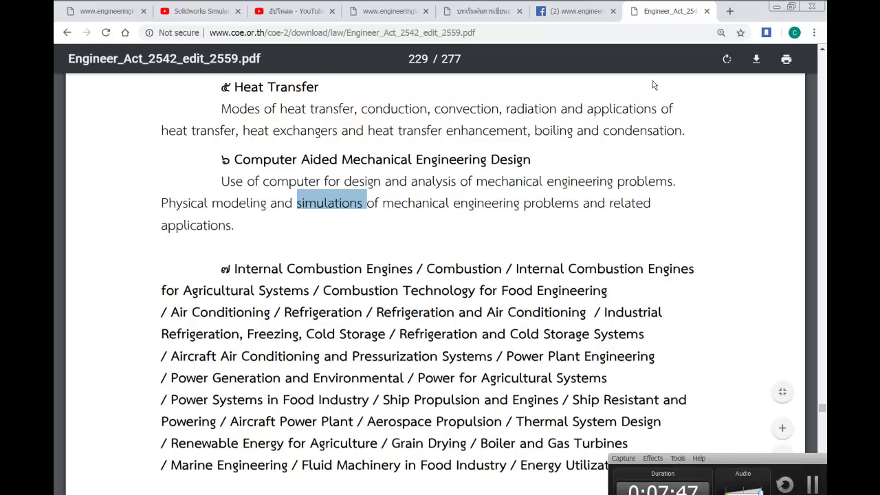
click(574, 11)
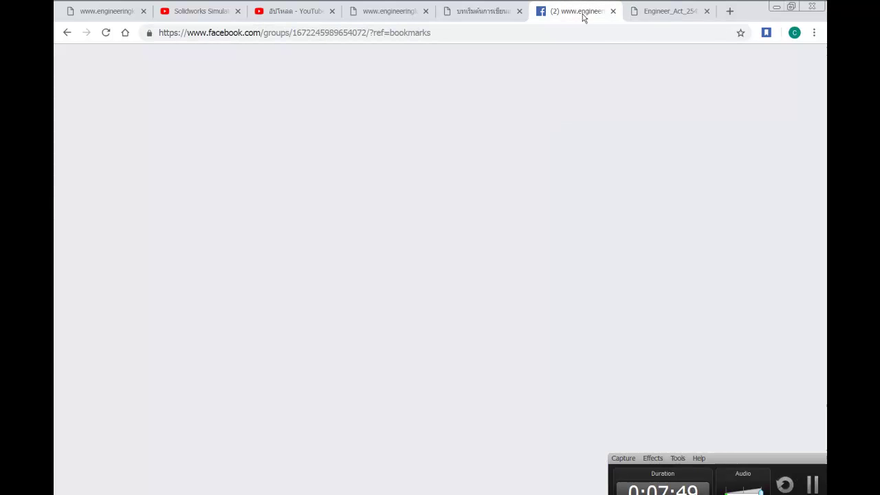
key(alt+Tab)
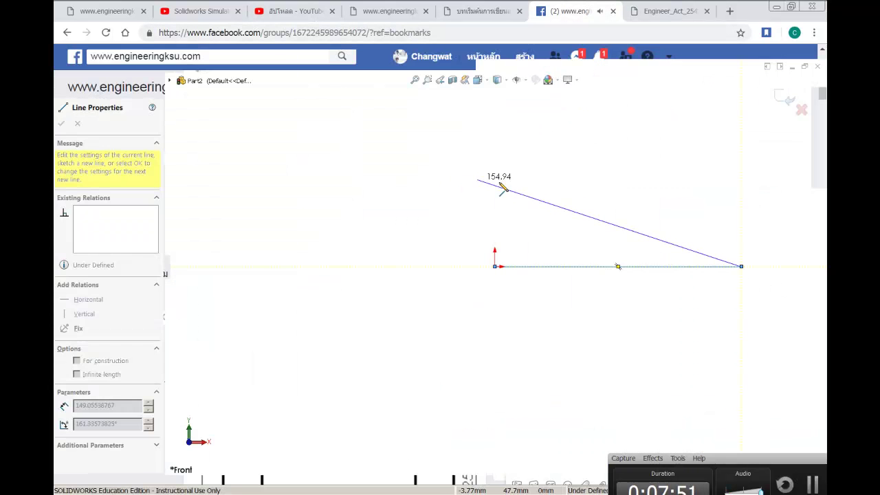
Step: Pan the sketch and fix the vertical line's top end about 106 above the base line
ctrl+middle_drag(742, 160, 592, 254)
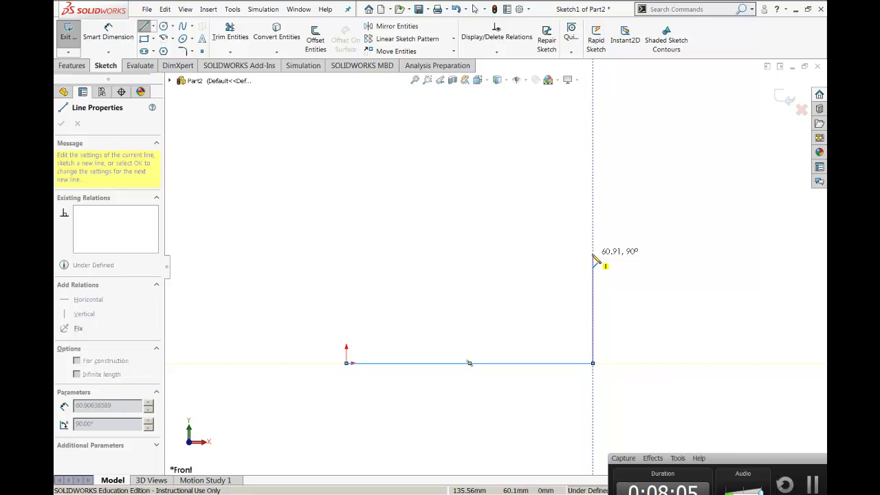
mouse_move(593, 260)
ctrl+middle_down()
mouse_move(549, 285)
mouse_move(703, 181)
mouse_move(447, 299)
mouse_move(706, 199)
mouse_move(564, 246)
mouse_move(536, 279)
mouse_move(715, 191)
mouse_move(530, 296)
mouse_move(658, 241)
mouse_move(721, 190)
mouse_move(536, 302)
mouse_move(626, 288)
mouse_move(593, 298)
ctrl+middle_up()
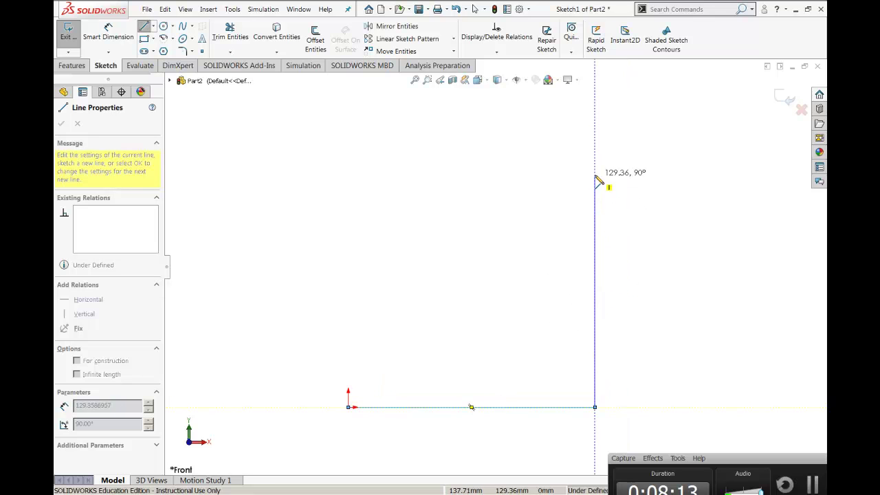
click(594, 219)
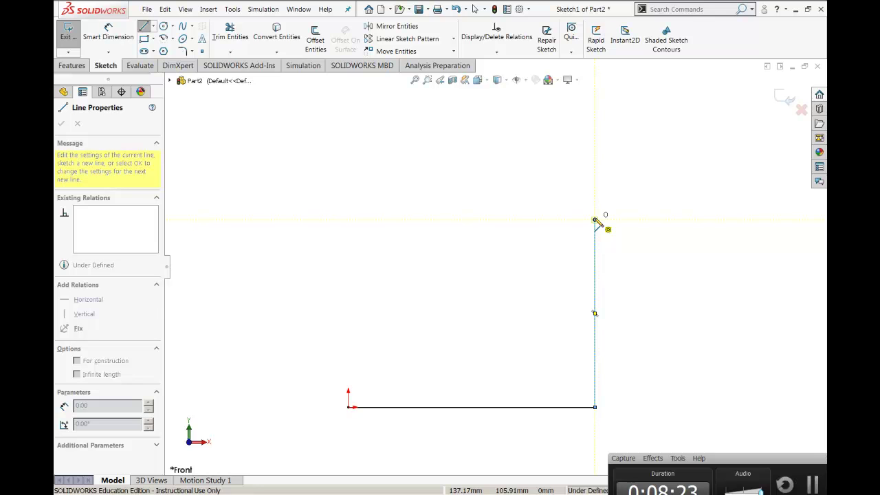
key(alt+Tab)
key(alt+Tab)
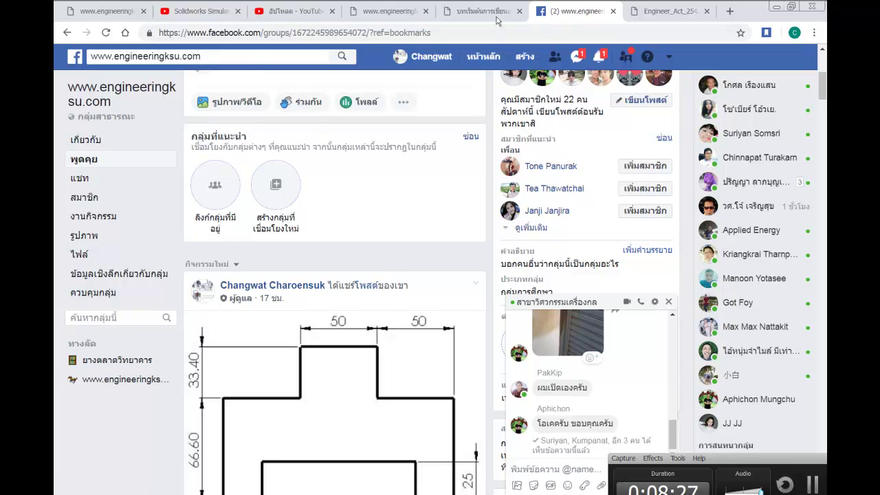
Step: Open the 3D drawing tutorial PDF at step 6 on page 13, then return to SOLIDWORKS
click(484, 11)
scroll(473, 325, down, 3)
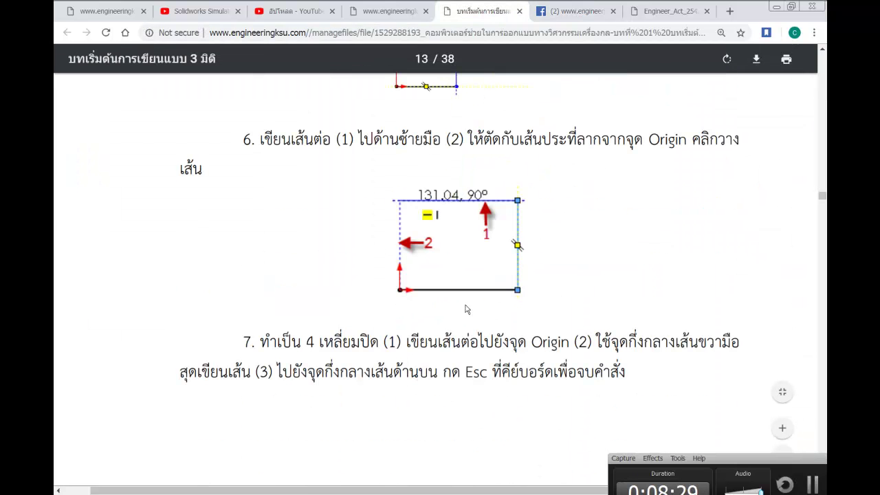
click(664, 144)
click(400, 206)
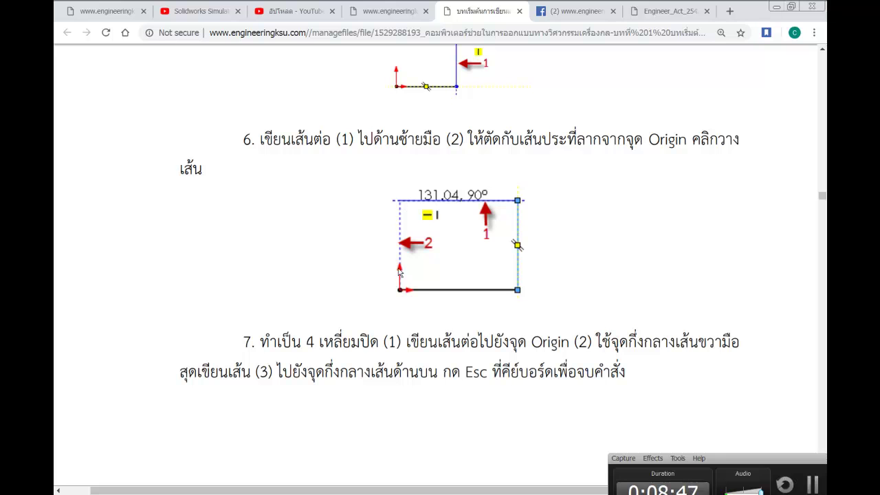
key(alt+Tab)
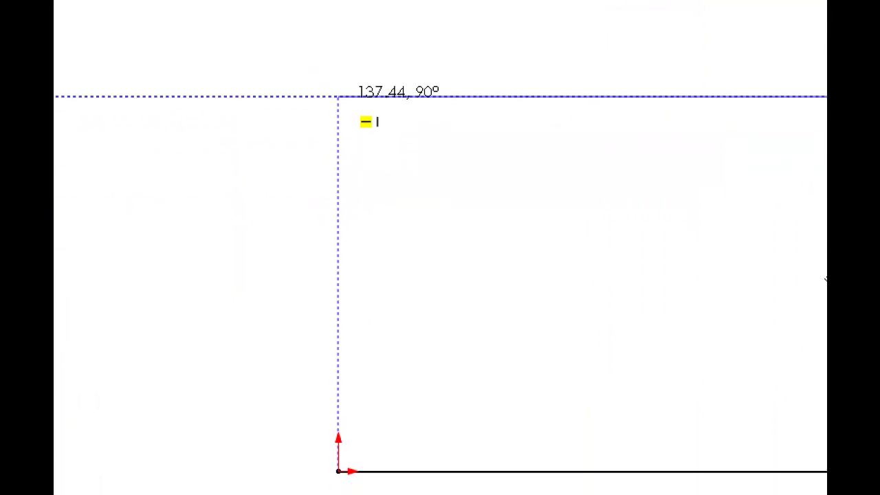
Step: End the 137.44 mm top line directly above the origin, then switch to the tutorial
mouse_move(334, 100)
mouse_down()
mouse_move(346, 96)
mouse_move(337, 84)
mouse_up()
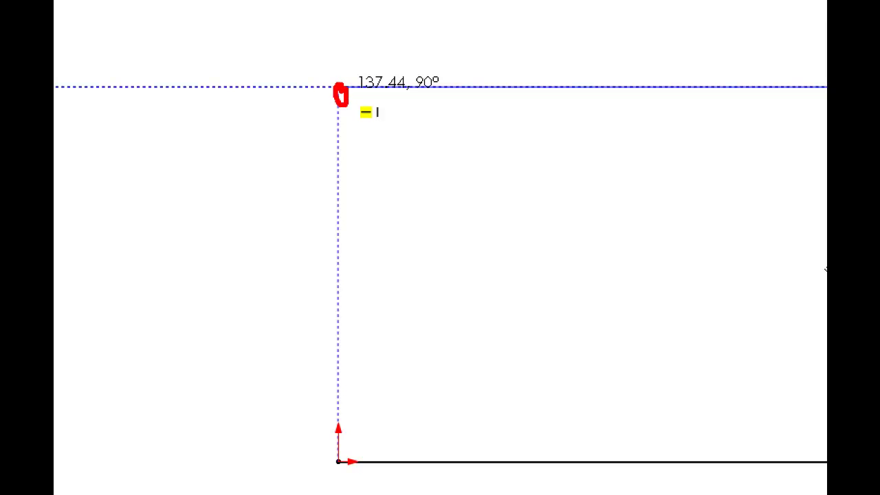
drag(341, 456, 332, 461)
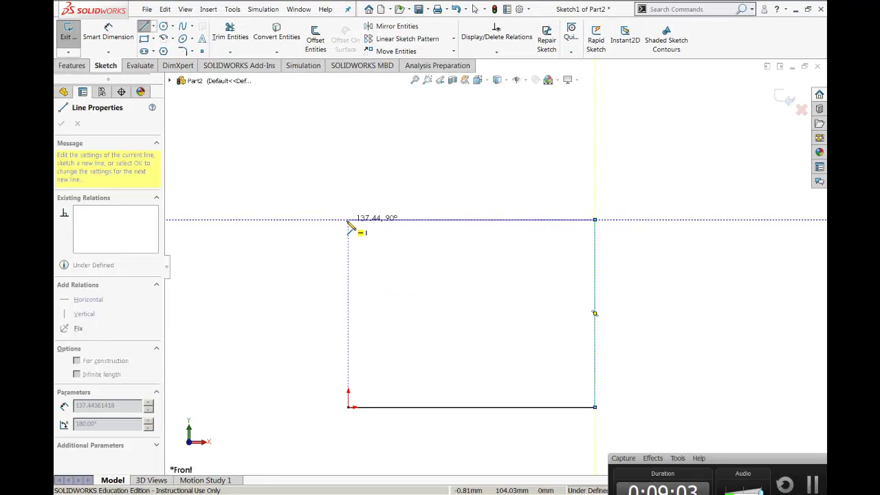
click(348, 221)
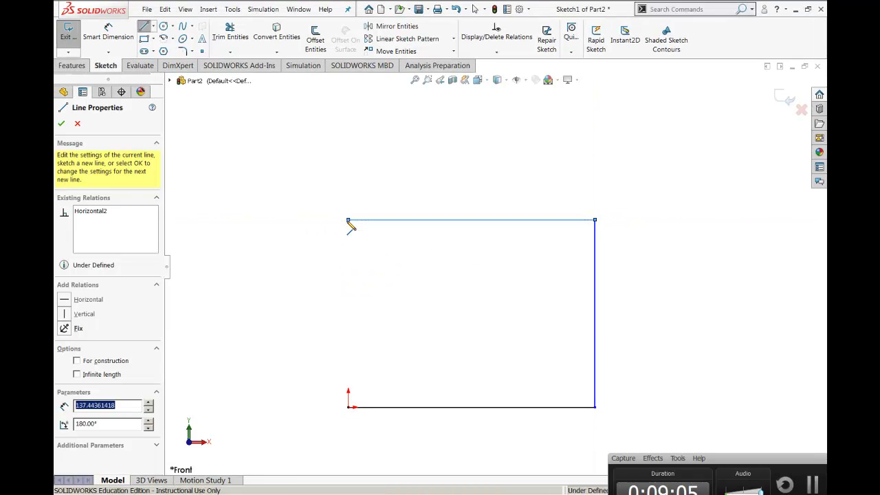
key(alt+Tab)
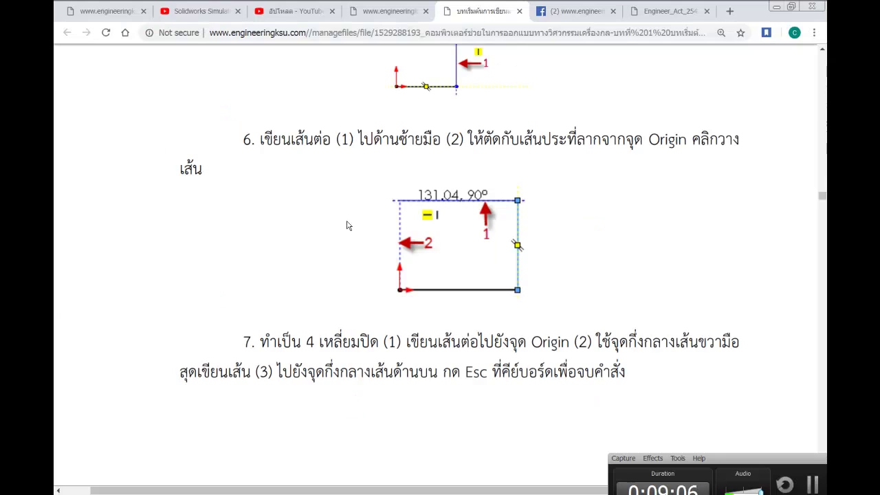
Step: Scroll the tutorial PDF to page 14, step 8 on the lower lines, then return to SOLIDWORKS
scroll(391, 268, down, 3)
scroll(373, 198, down, 6)
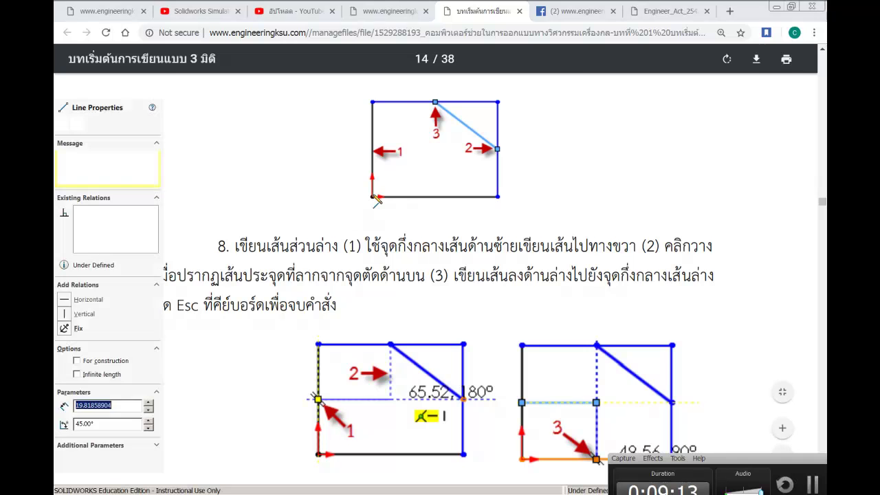
key(alt+Tab)
Step: End the left vertical line (about 104.56 long) at the origin and stop the Line command
click(349, 406)
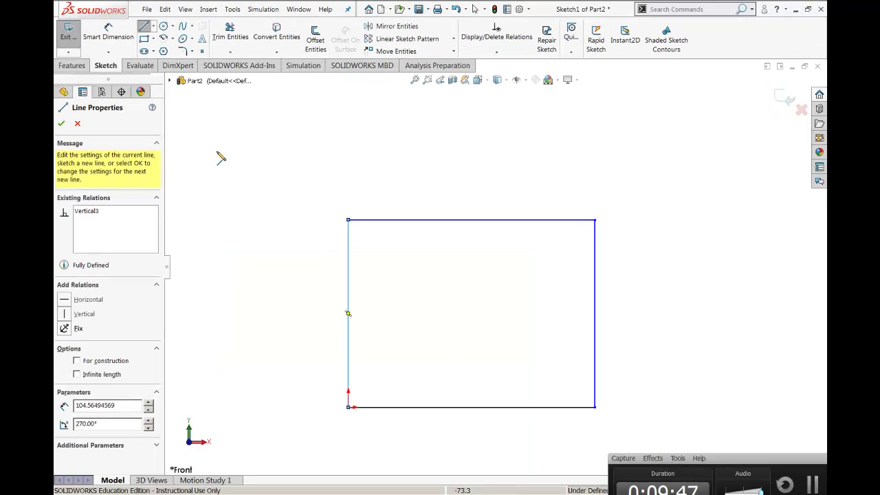
click(62, 124)
click(63, 125)
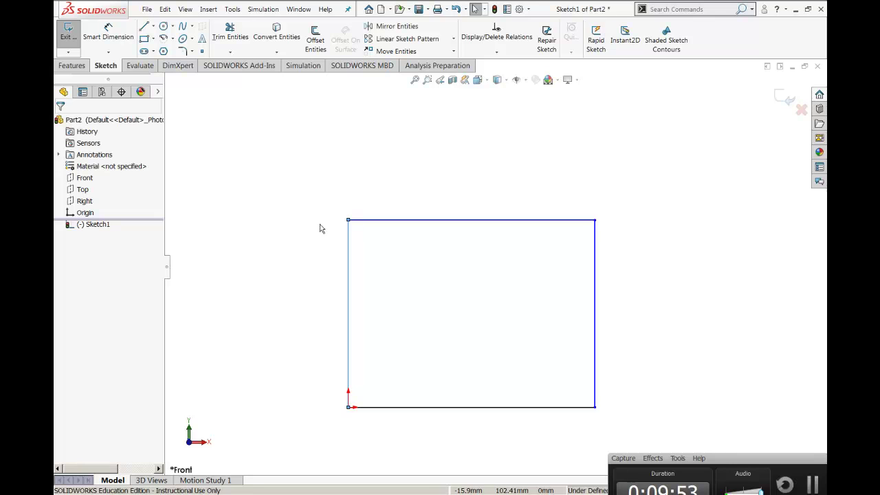
Step: Deselect the left line, pan the sketch up and left, then minimize SOLIDWORKS
click(684, 300)
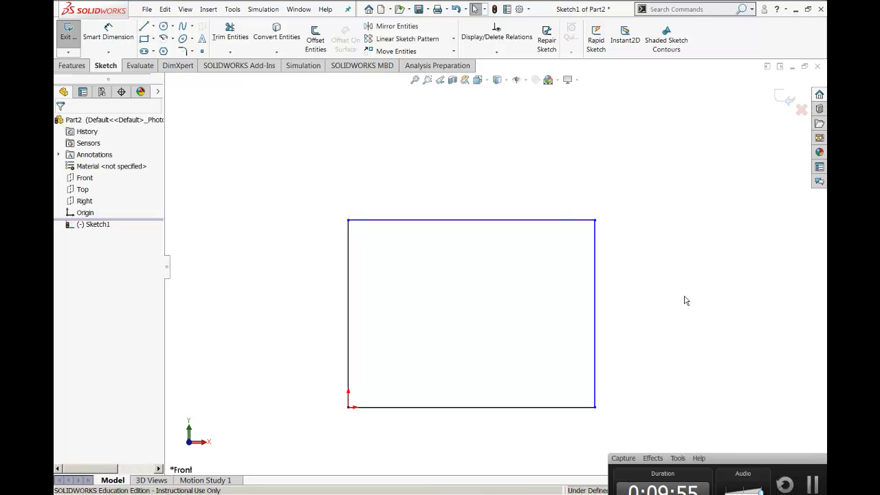
ctrl+middle_drag(656, 316, 638, 286)
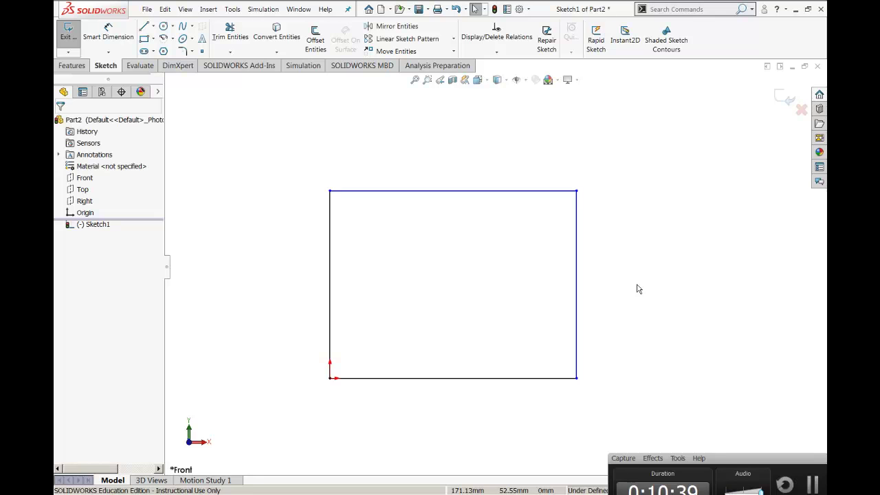
click(795, 10)
Step: Minimize Chrome, dismiss Camtasia's Production Results summary, and minimize Camtasia
click(775, 7)
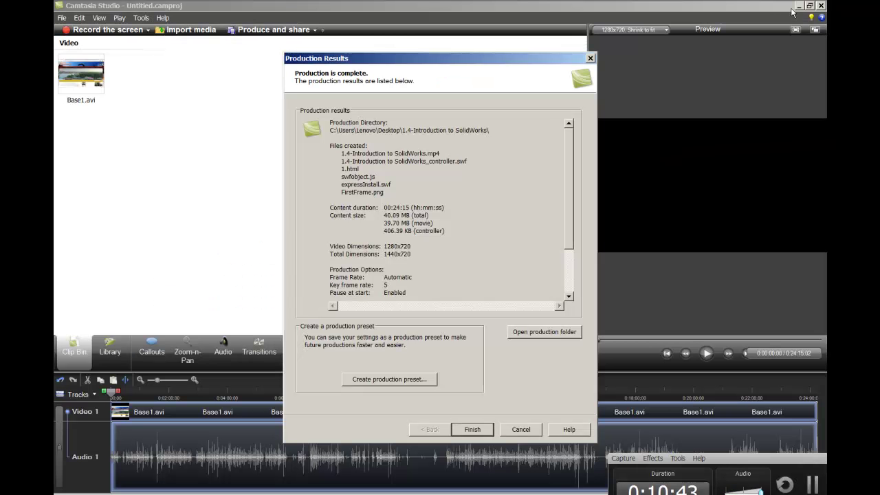
click(484, 429)
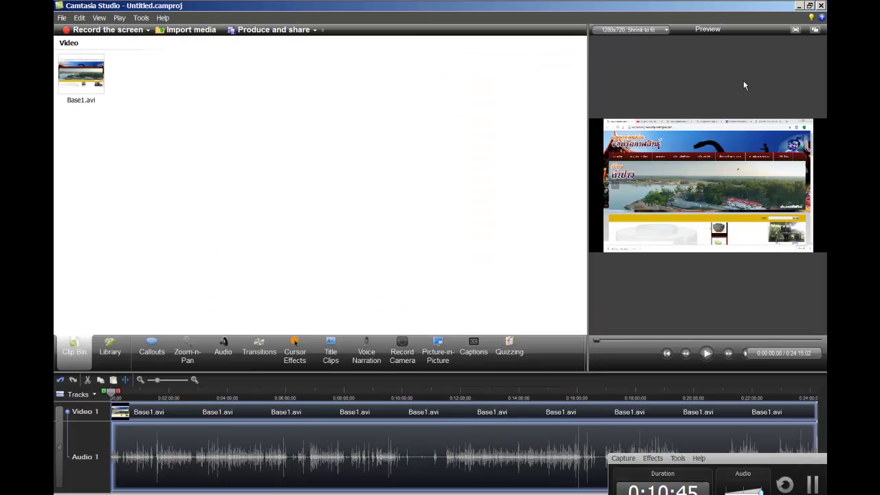
click(797, 6)
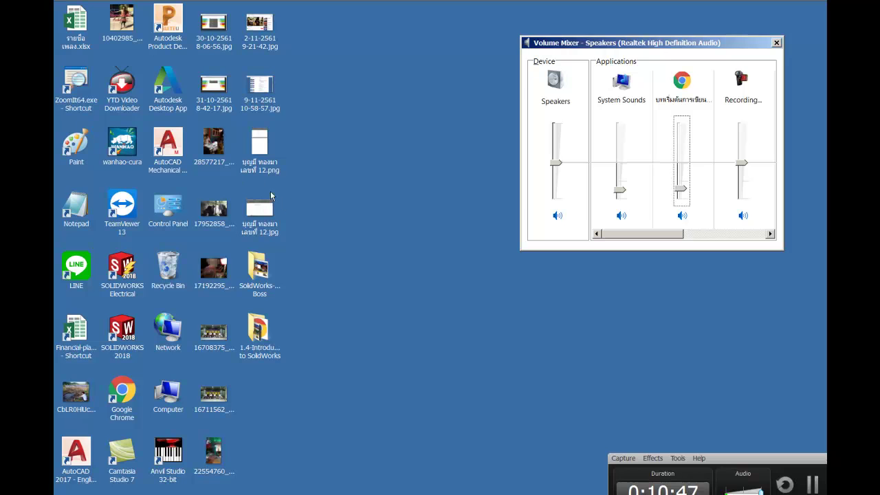
Step: Launch TeamViewer 13 from its desktop shortcut
mouse_move(197, 72)
mouse_down()
mouse_move(140, 143)
mouse_move(166, 202)
mouse_move(225, 210)
mouse_move(258, 140)
mouse_move(239, 87)
mouse_move(199, 74)
mouse_up()
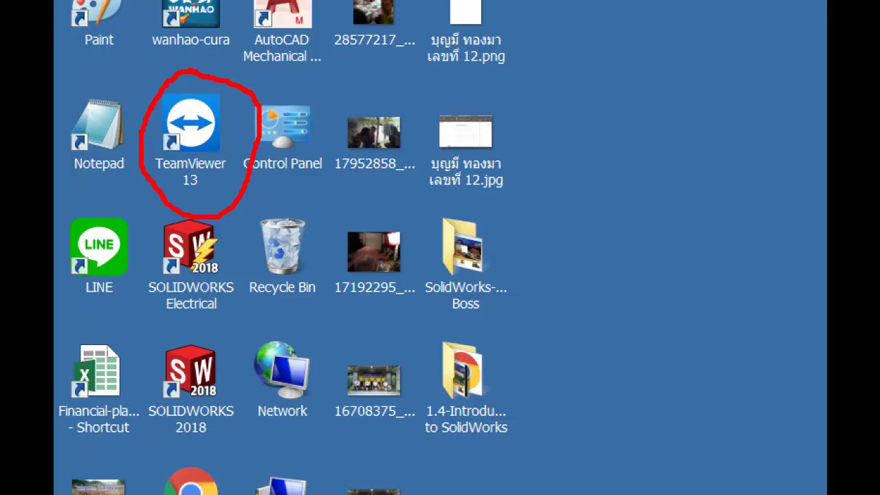
key(Escape)
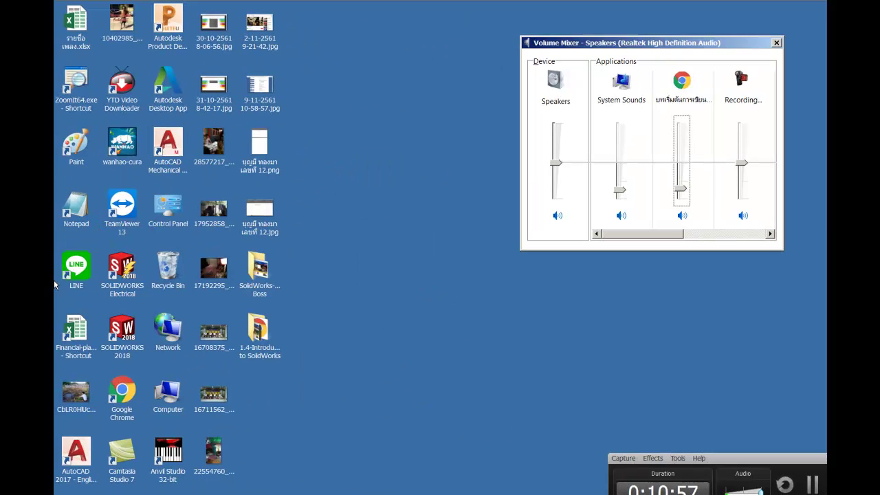
click(201, 125)
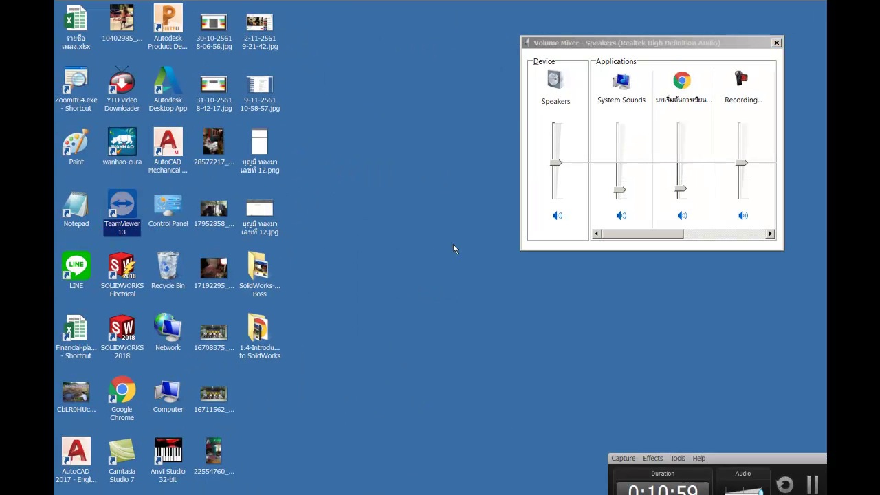
key(Return)
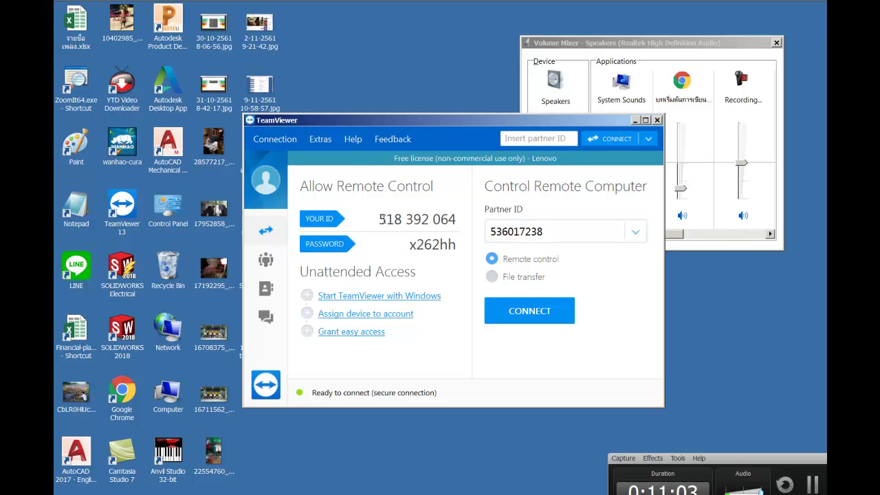
Step: Highlight this computer's TeamViewer ID and session password, then cancel an initial connection attempt
drag(380, 218, 457, 219)
click(409, 245)
drag(410, 245, 456, 245)
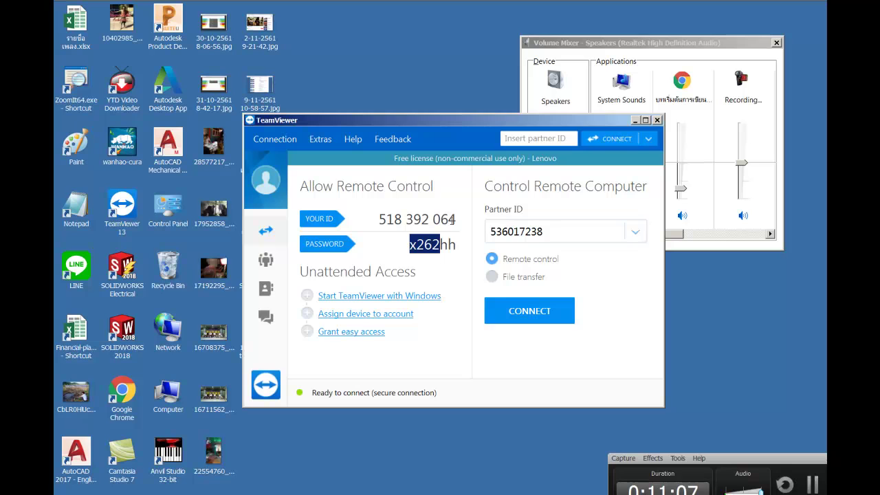
click(457, 218)
click(529, 310)
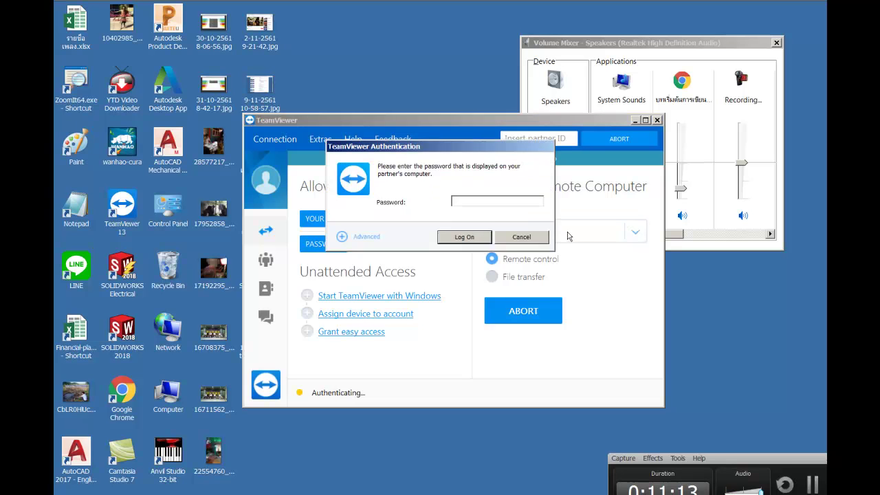
click(537, 238)
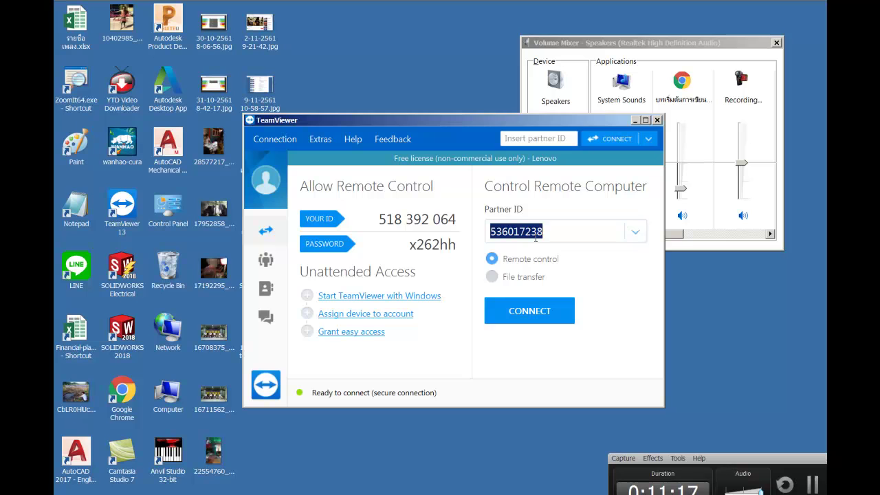
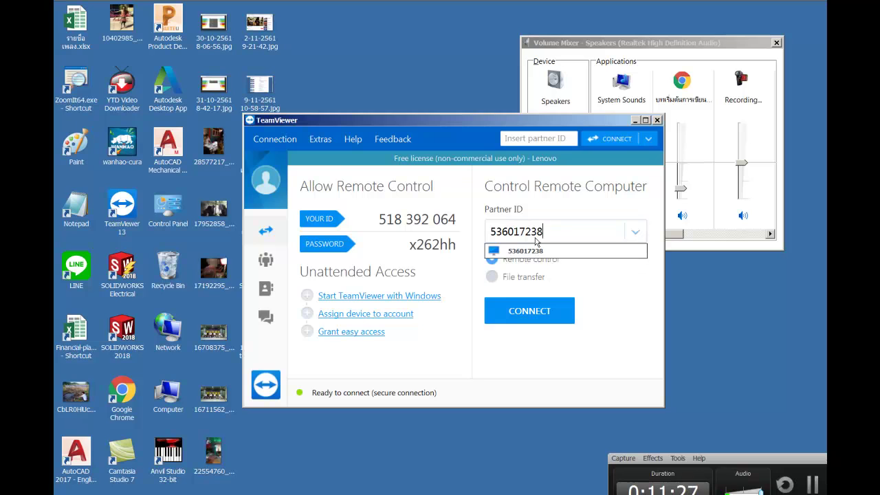
Step: Enter the partner ID and the partner's password to log on to the remote computer
key(Return)
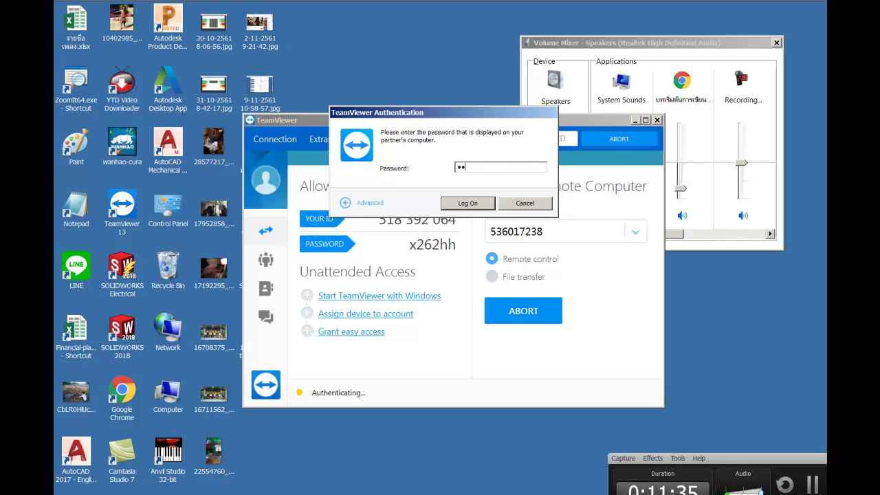
key(Return)
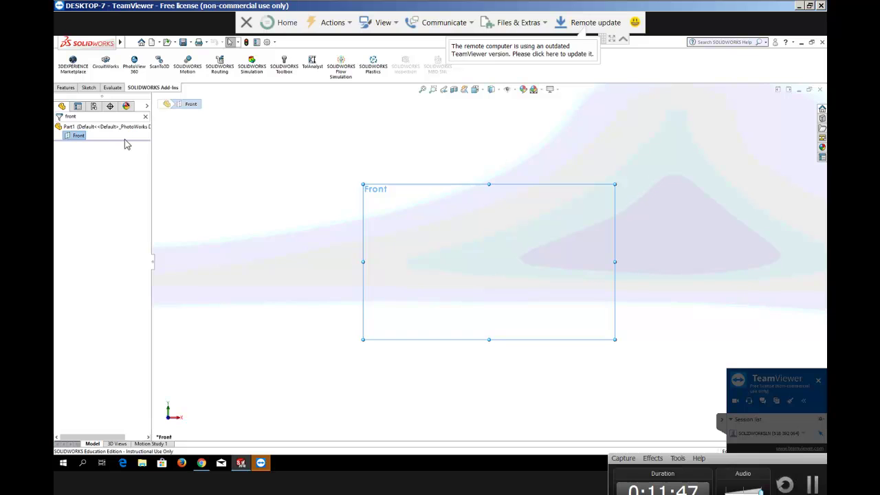
Step: Deselect the Front plane, show the Features commands, and cancel a File > Open dialog
click(285, 183)
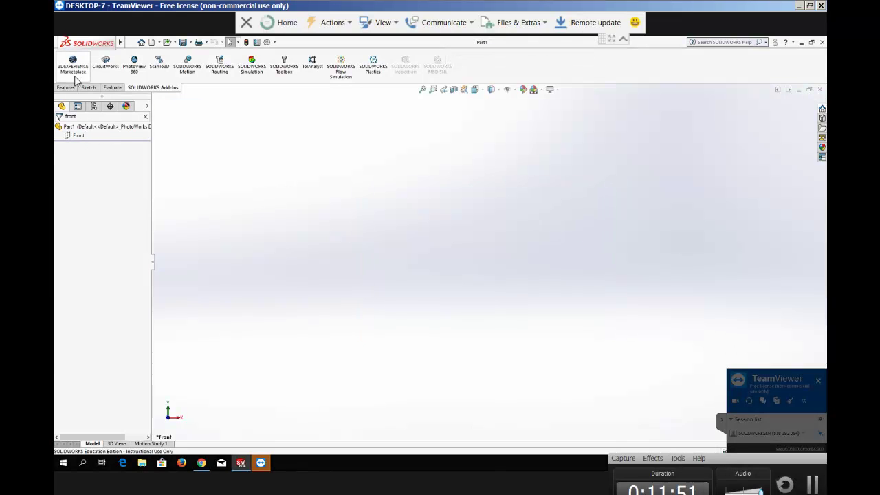
drag(68, 88, 147, 114)
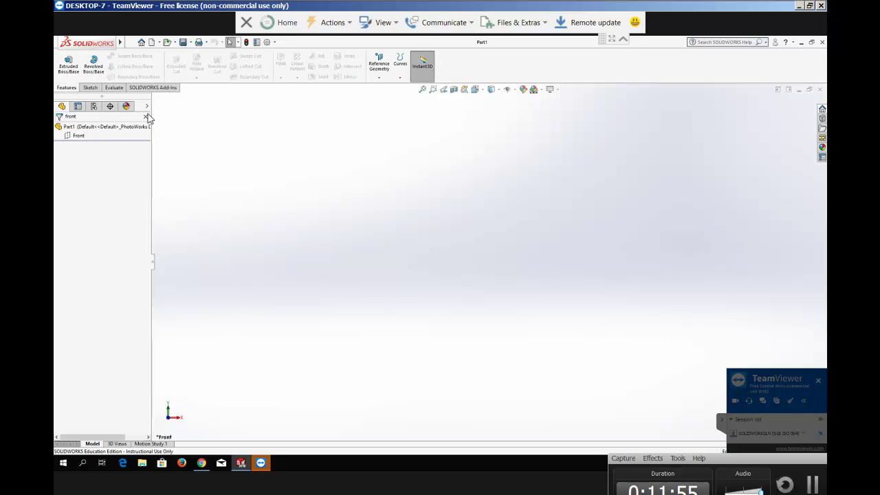
click(130, 42)
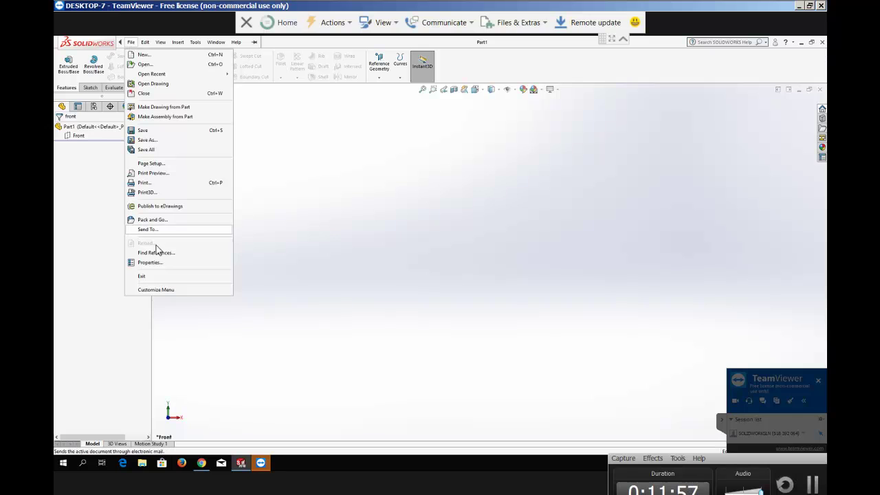
click(184, 90)
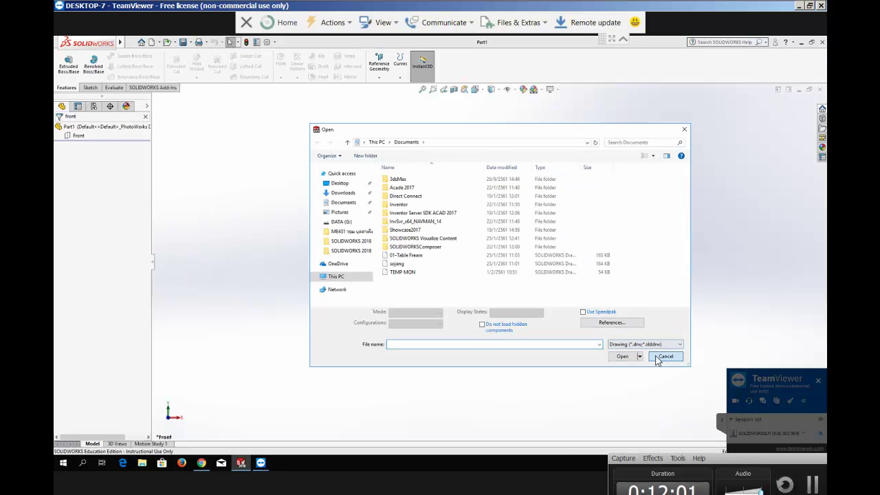
click(666, 356)
Step: Close the empty Part1 with File > Close and start a new document
click(130, 42)
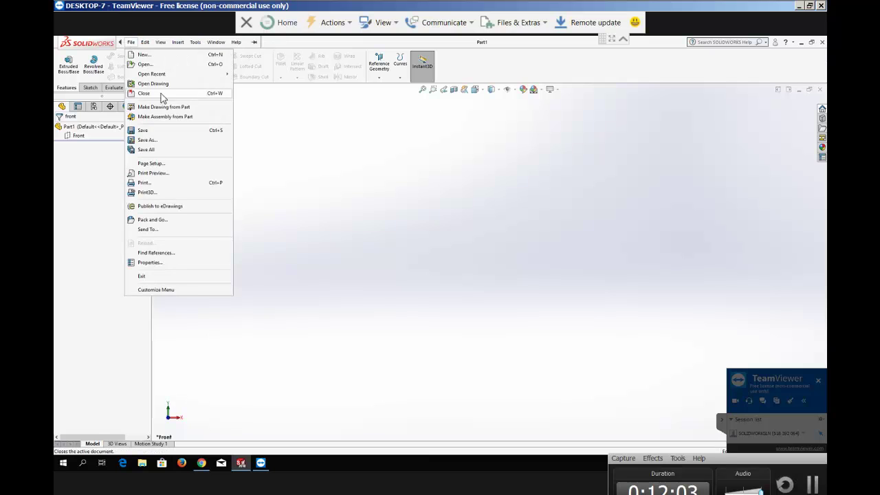
click(515, 287)
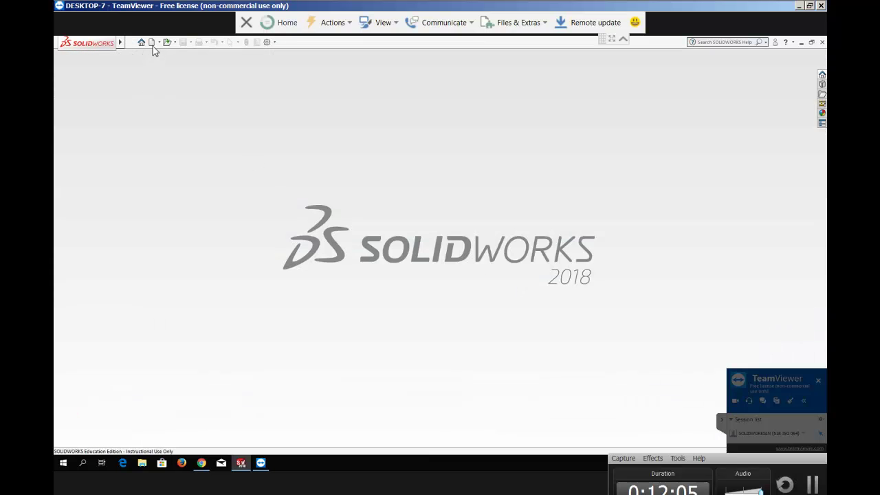
click(151, 42)
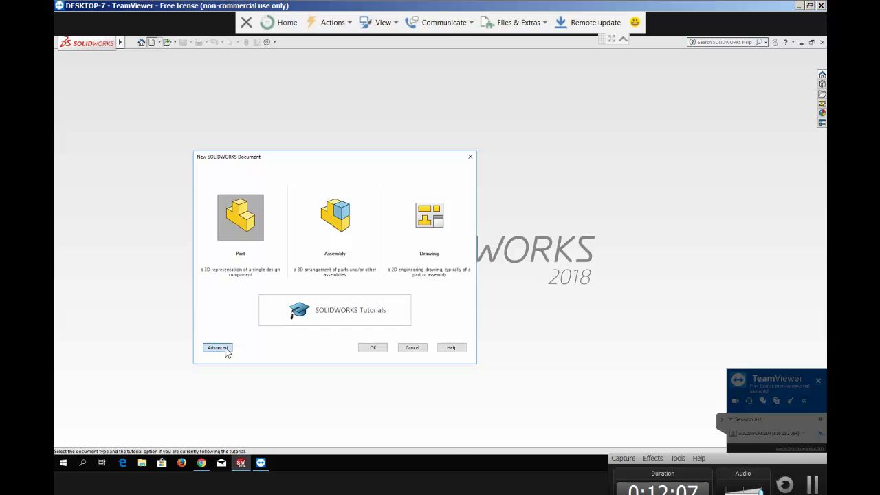
Step: Create a new Part and start a sketch on its Front plane
click(227, 347)
click(373, 347)
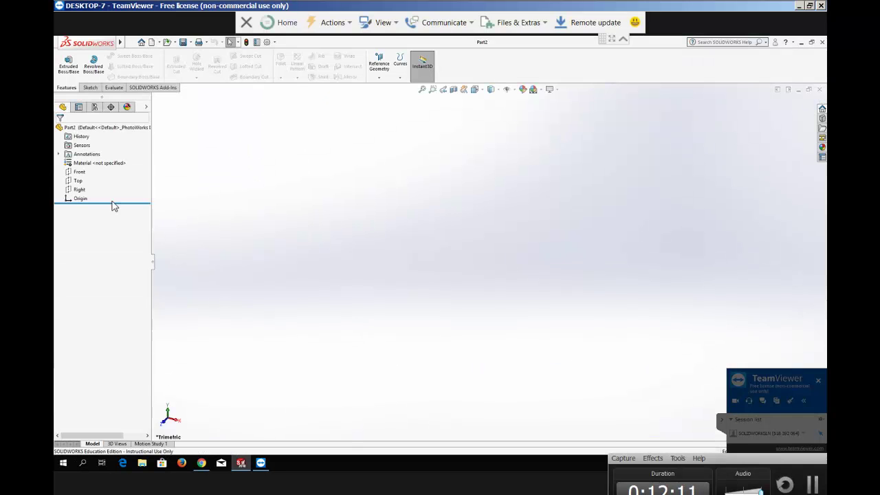
click(79, 172)
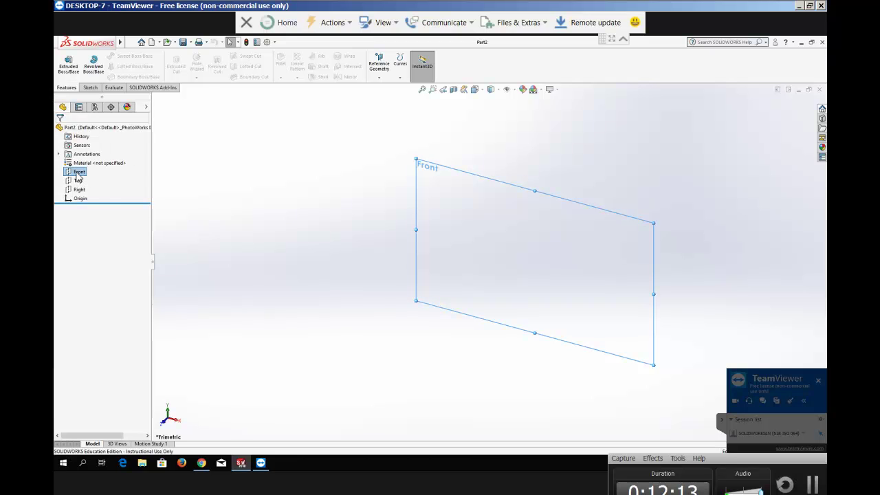
click(68, 66)
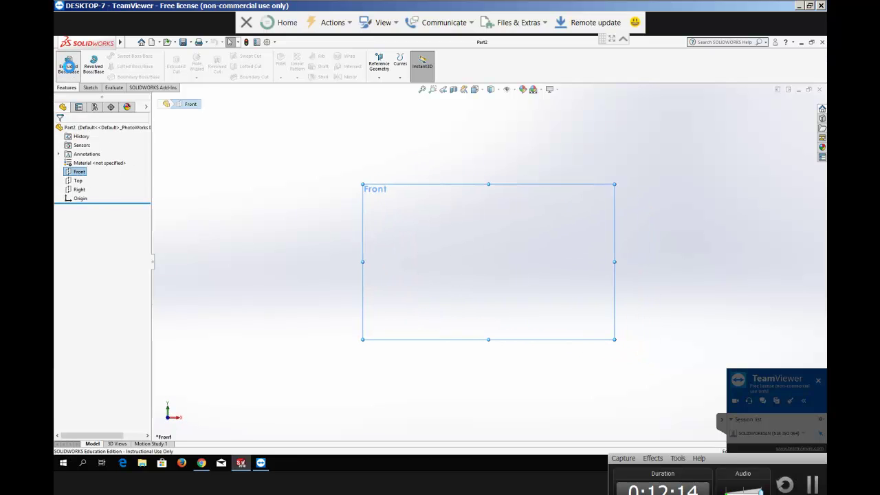
Step: Draw a four-line rectangle starting and closing at the origin, then end the Line tool
click(108, 58)
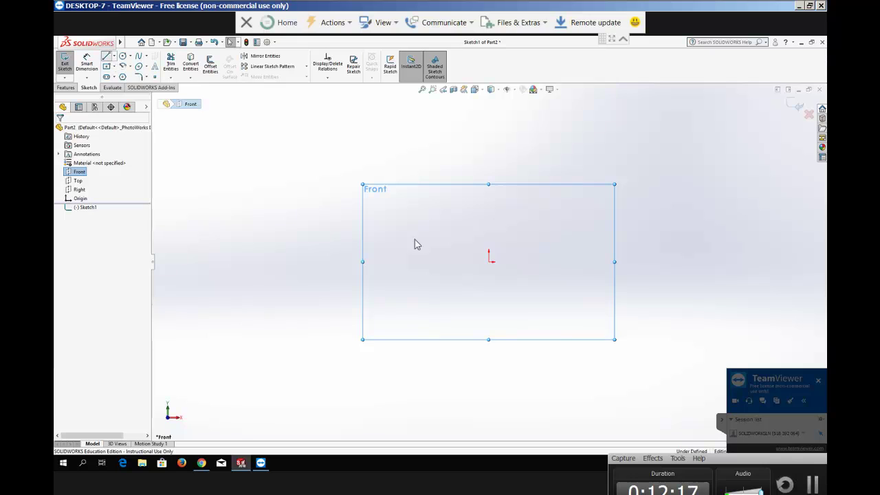
click(489, 261)
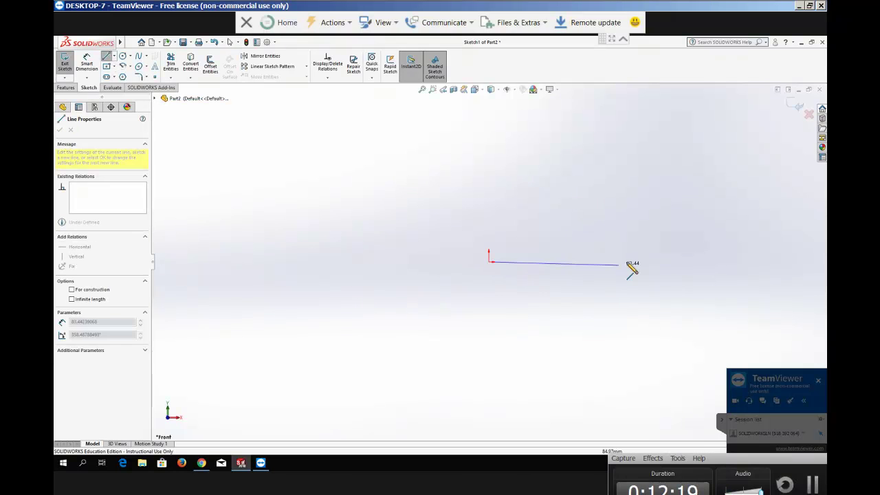
click(632, 262)
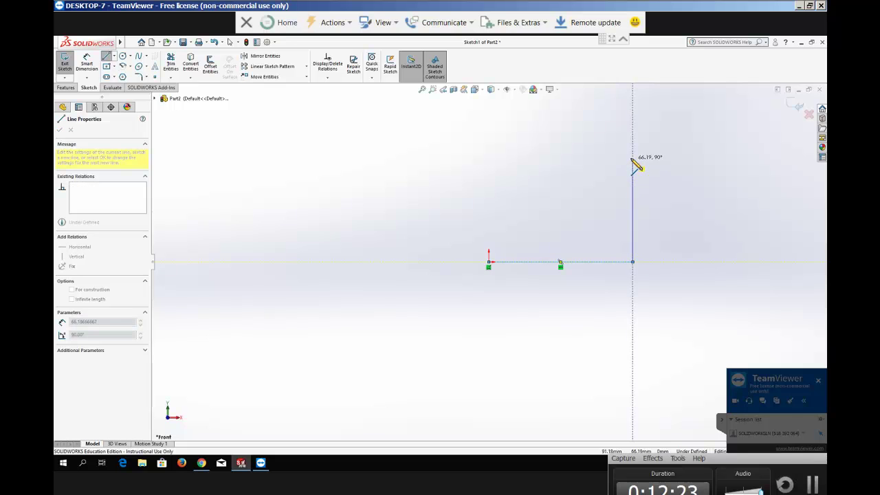
click(632, 157)
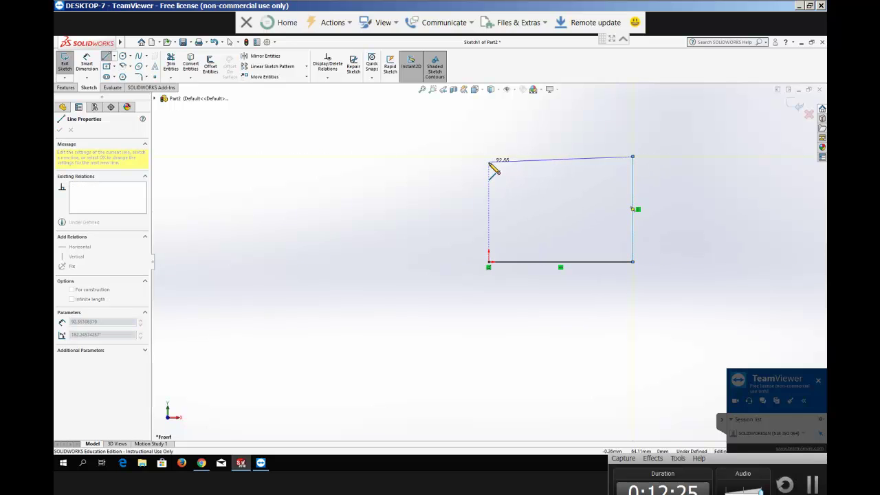
click(489, 157)
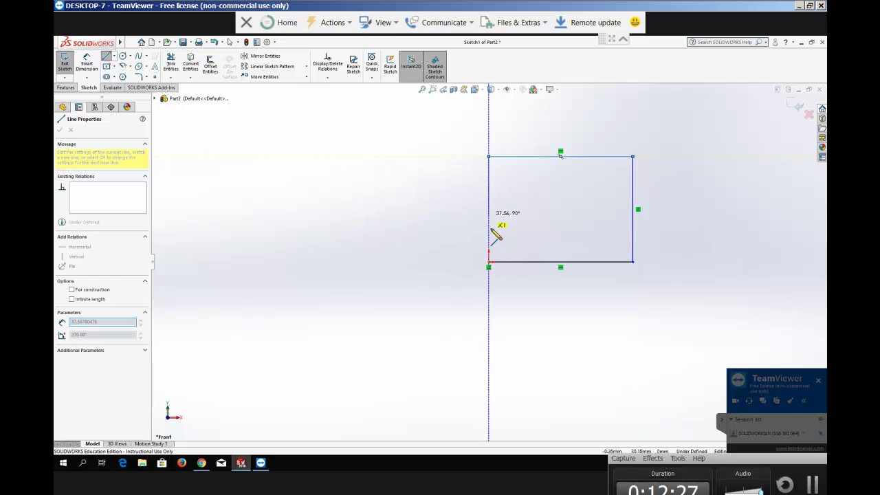
click(488, 261)
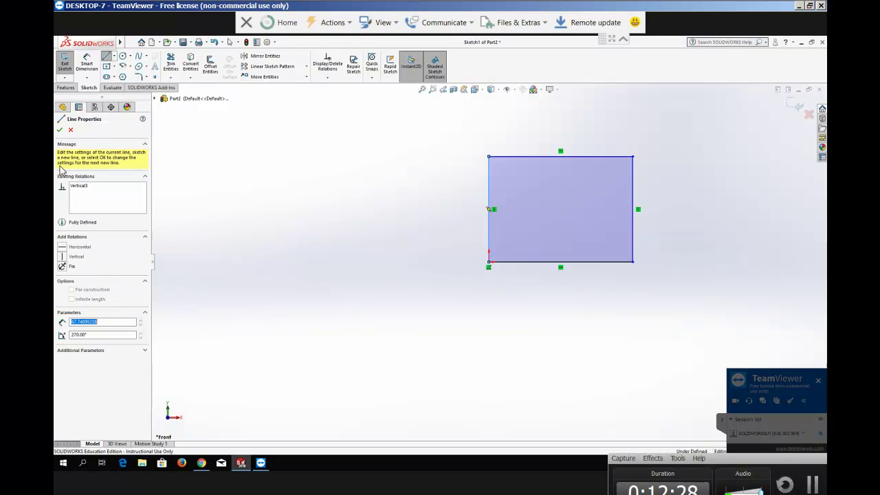
click(59, 130)
click(59, 129)
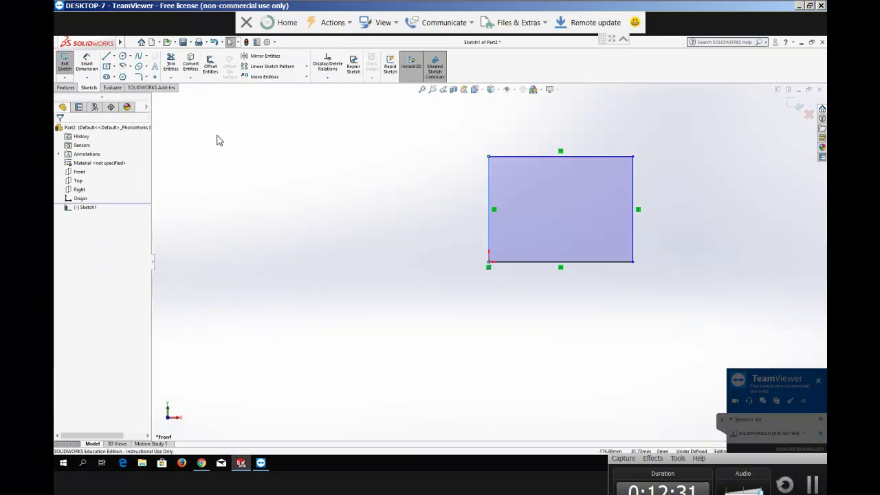
Step: End the TeamViewer session, dismiss the sponsored-session notice, and minimize TeamViewer
click(821, 6)
click(553, 282)
click(636, 121)
Step: Review the chamfer-line step on tutorial page 14, then reactivate the Line tool in SOLIDWORKS
key(alt+Tab)
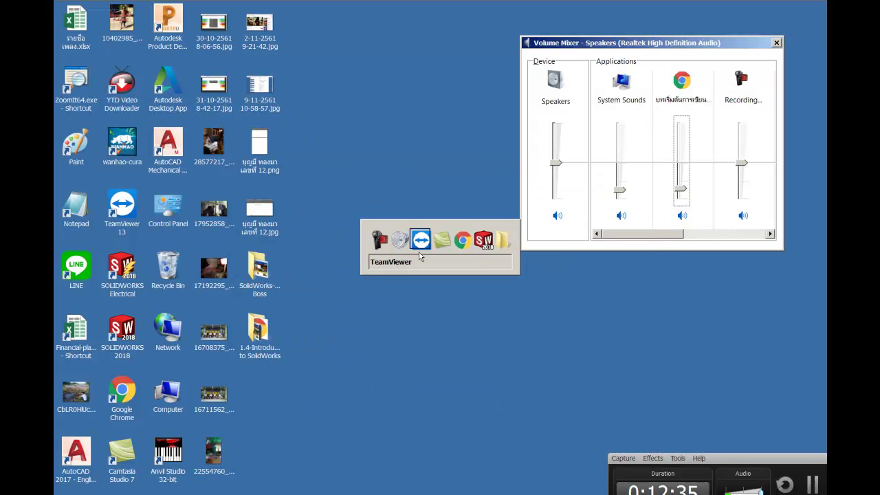
key(alt+Tab)
key(alt+Tab)
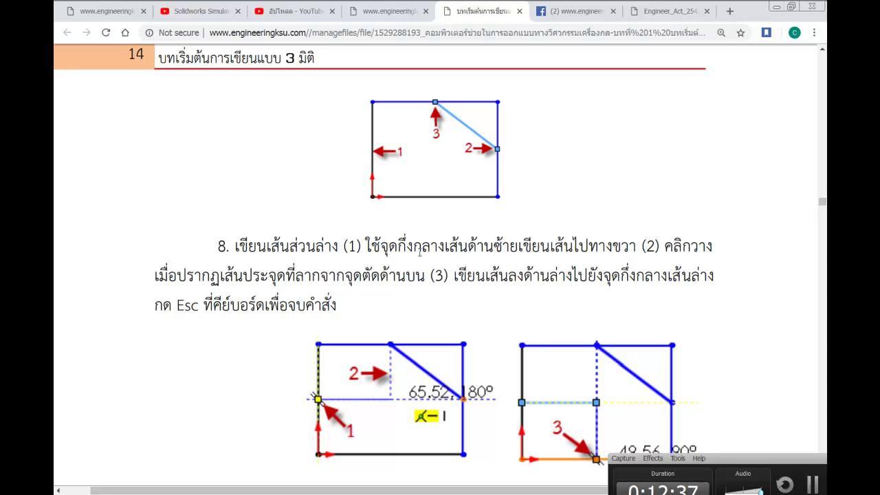
scroll(334, 173, up, 2)
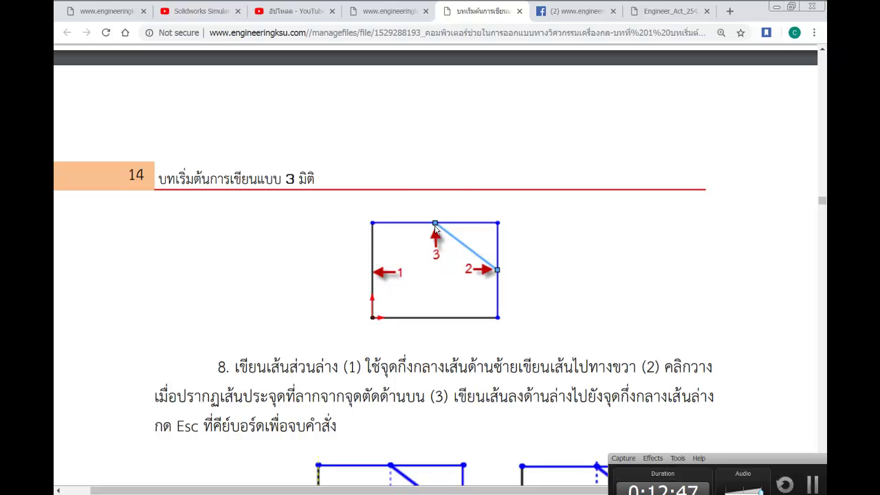
key(alt+Tab)
key(alt+Tab)
key(alt+Tab)
key(alt+Tab)
key(alt+Tab)
click(145, 27)
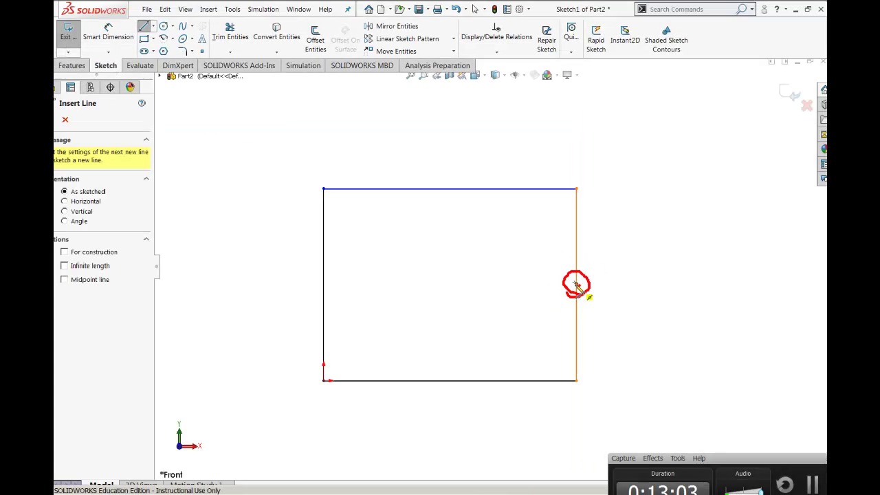
Step: Draw a diagonal chamfer line joining the right and top edge midpoints, then view the tutorial
click(576, 284)
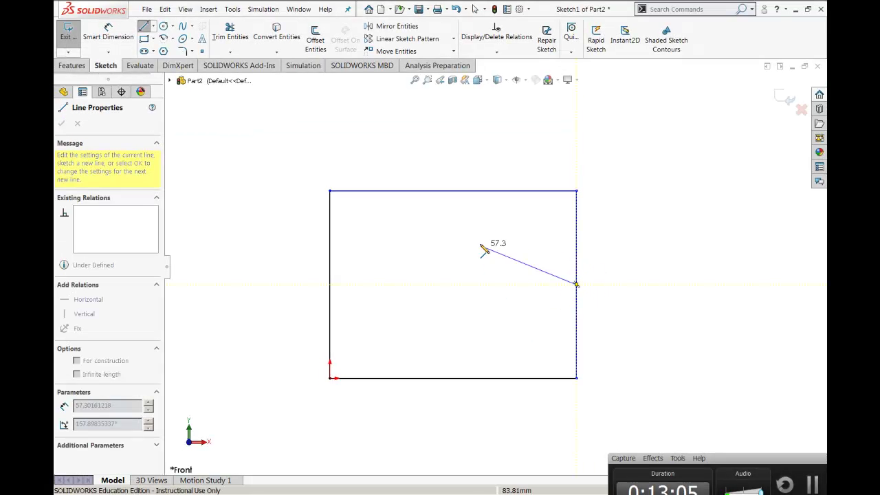
click(452, 190)
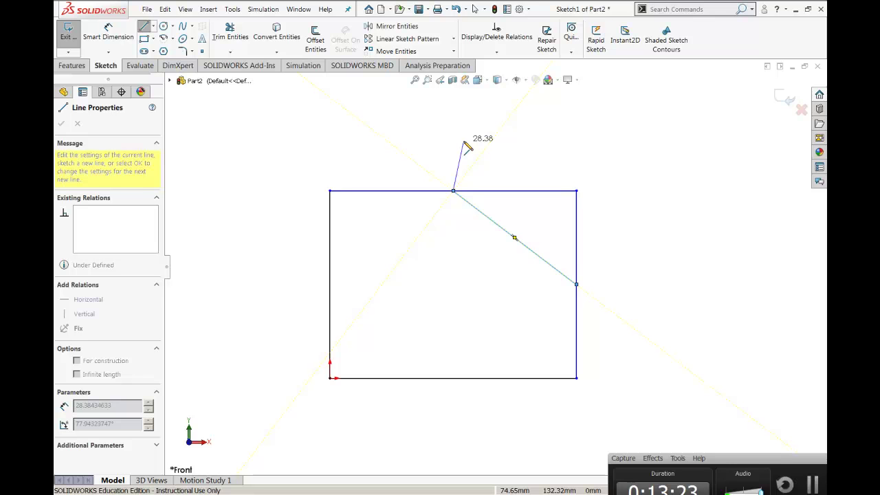
key(Escape)
key(Escape)
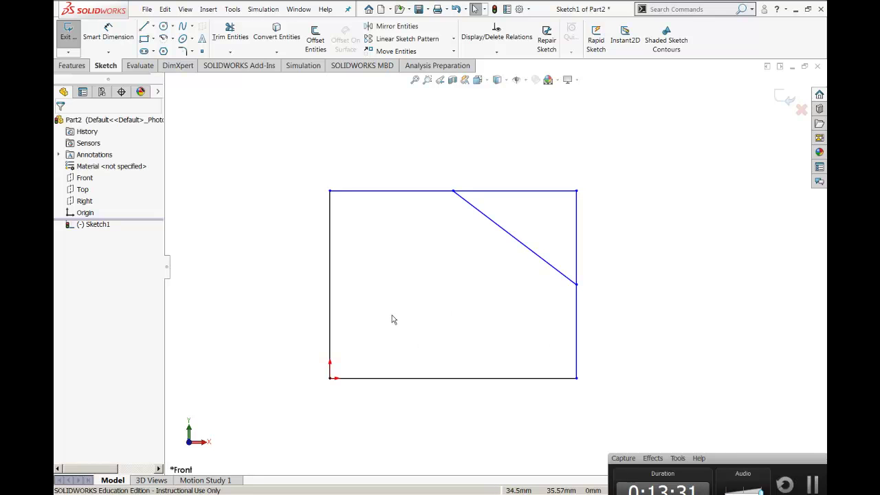
key(alt+Tab)
scroll(441, 268, down, 5)
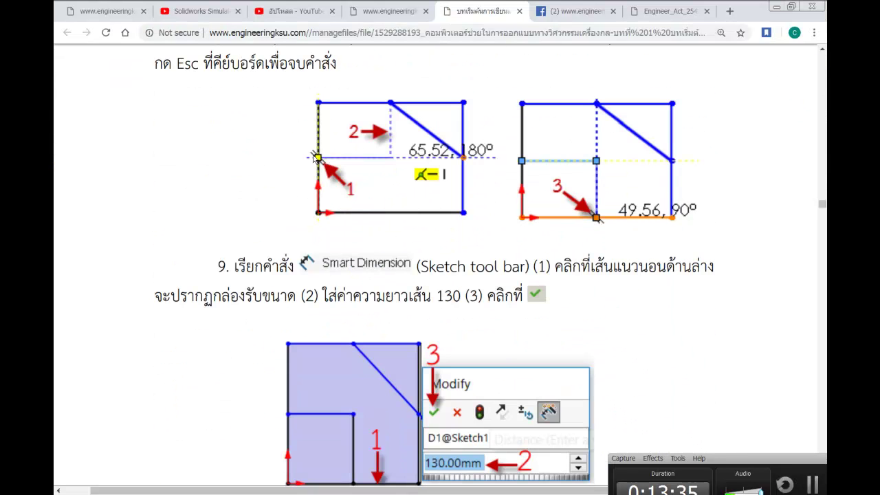
click(388, 158)
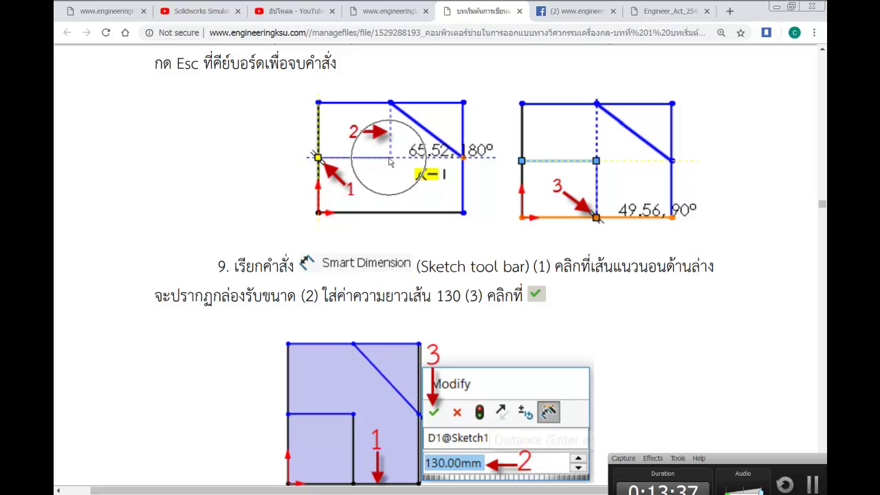
click(321, 160)
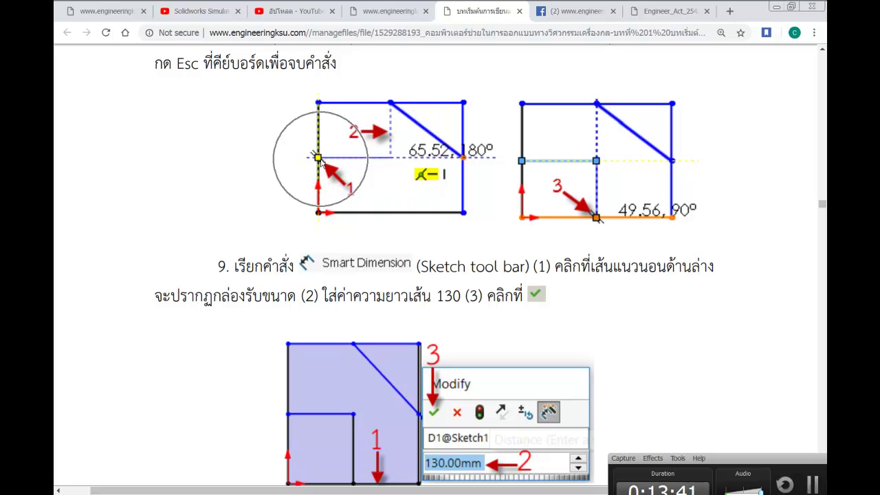
key(alt+Tab)
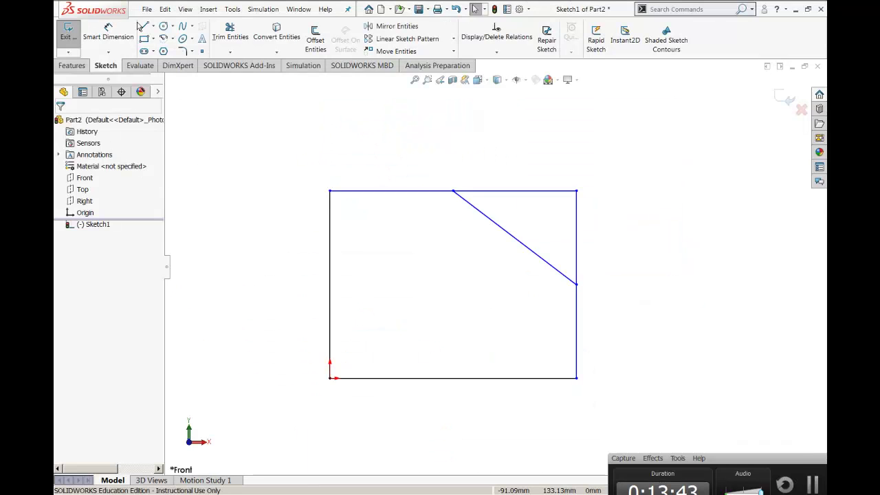
Step: Sketch a line from the left-edge midpoint to the centre, then straight down to the bottom edge
click(146, 26)
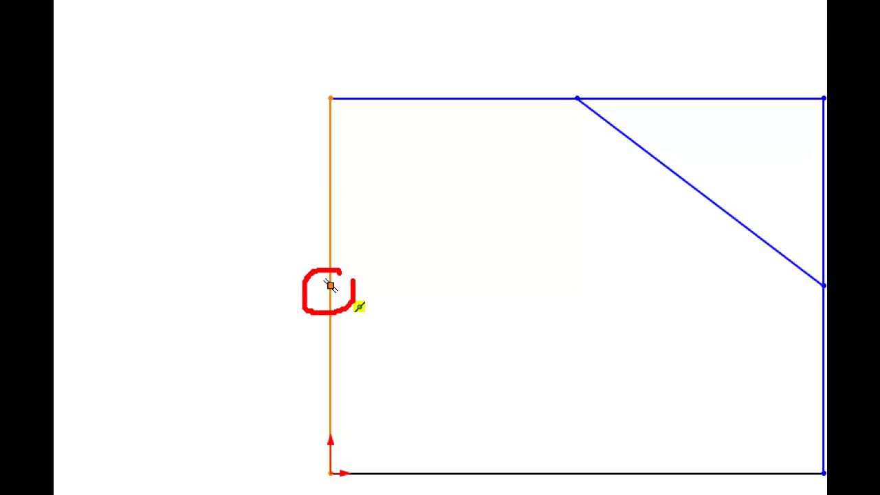
click(330, 285)
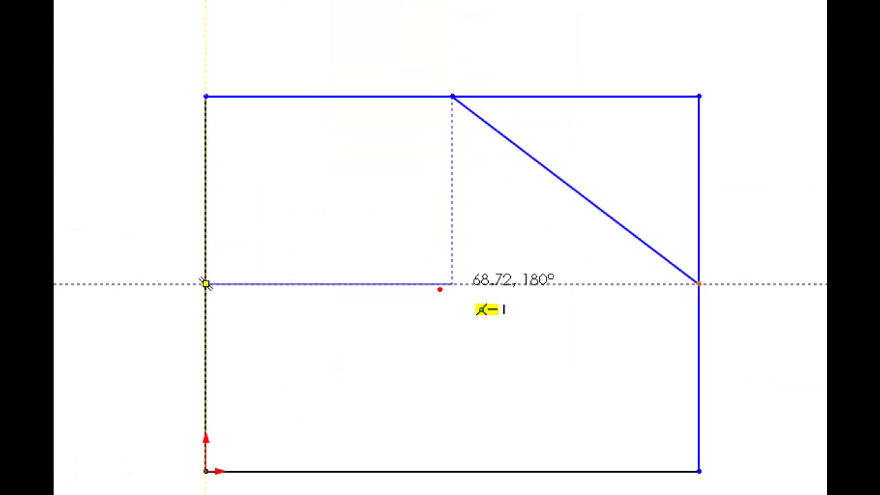
click(452, 283)
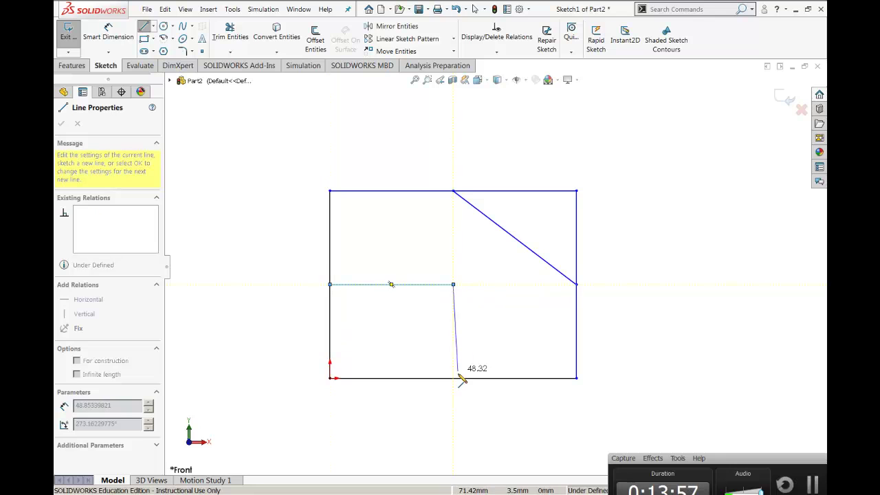
click(454, 379)
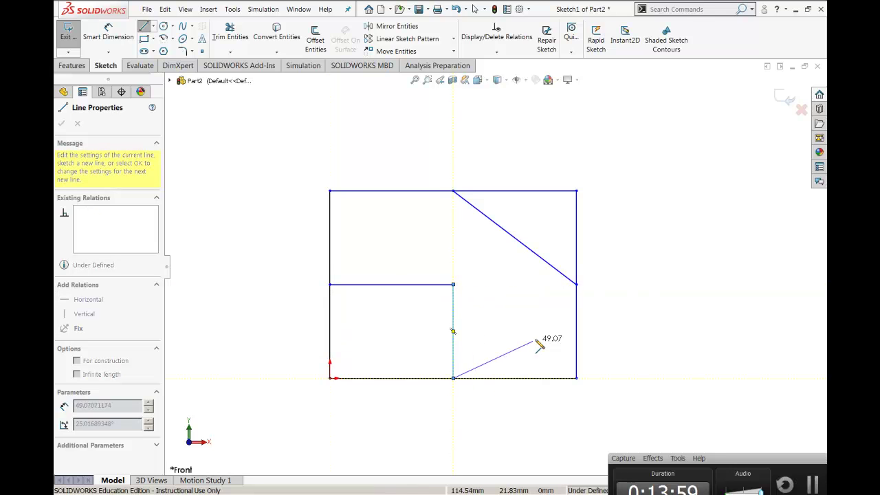
key(Escape)
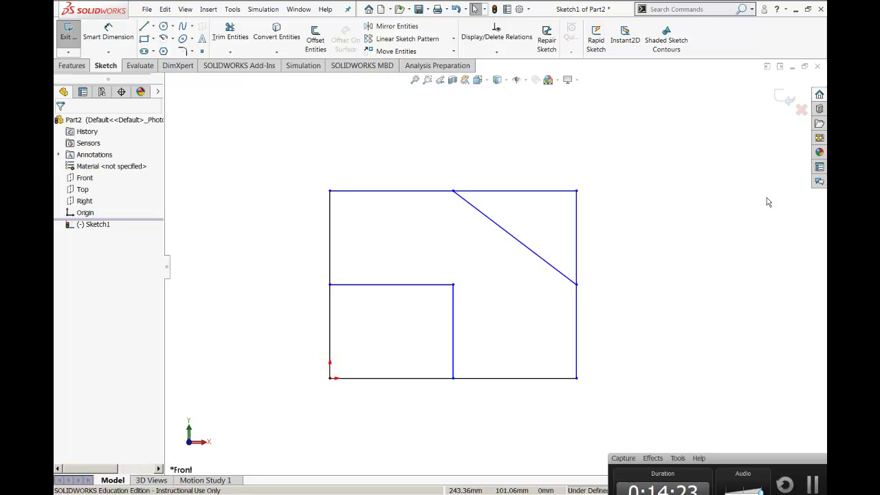
Step: Reveal the desktop and highlight the TeamViewer shortcut with ZoomIt
key(alt+Tab)
key(alt+Tab)
key(alt+Tab)
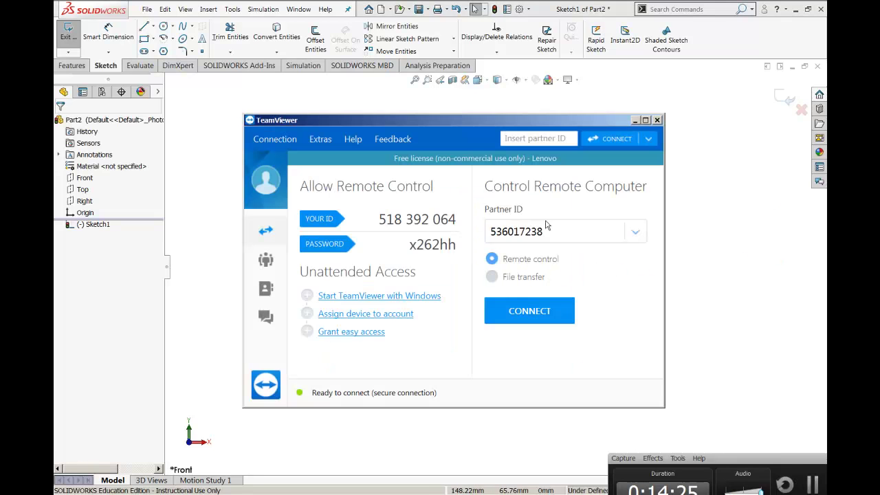
drag(537, 125, 516, 106)
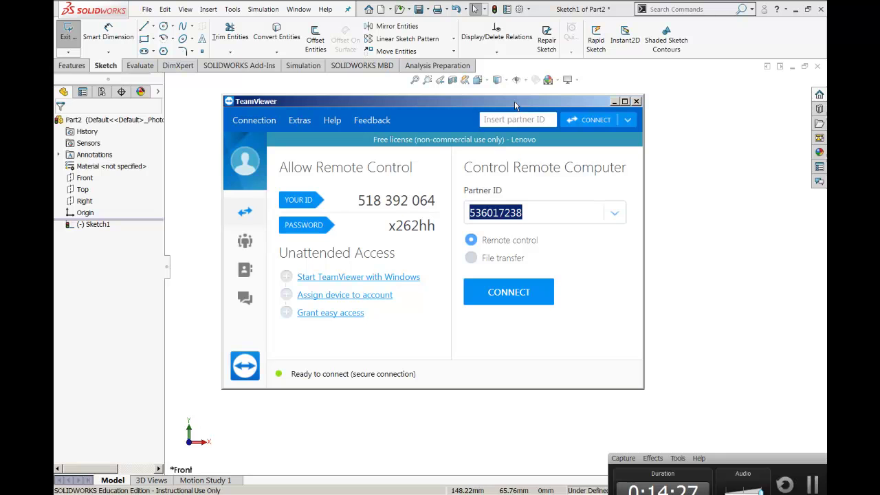
click(614, 101)
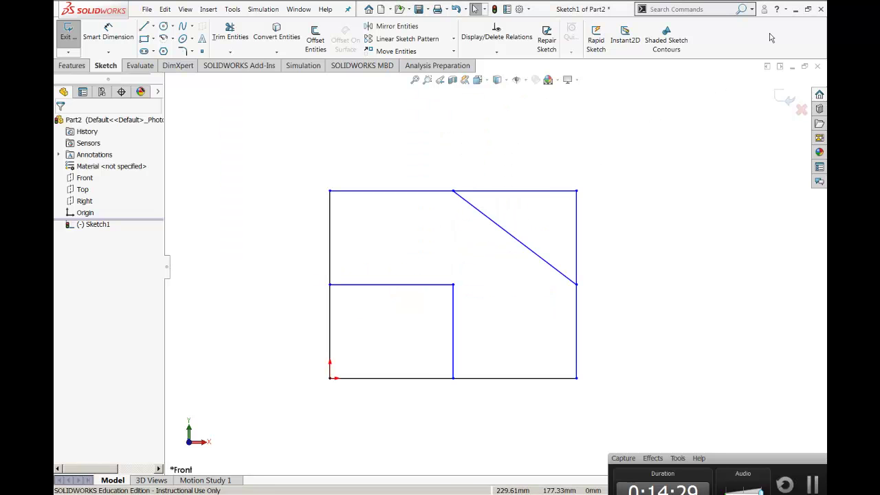
click(801, 14)
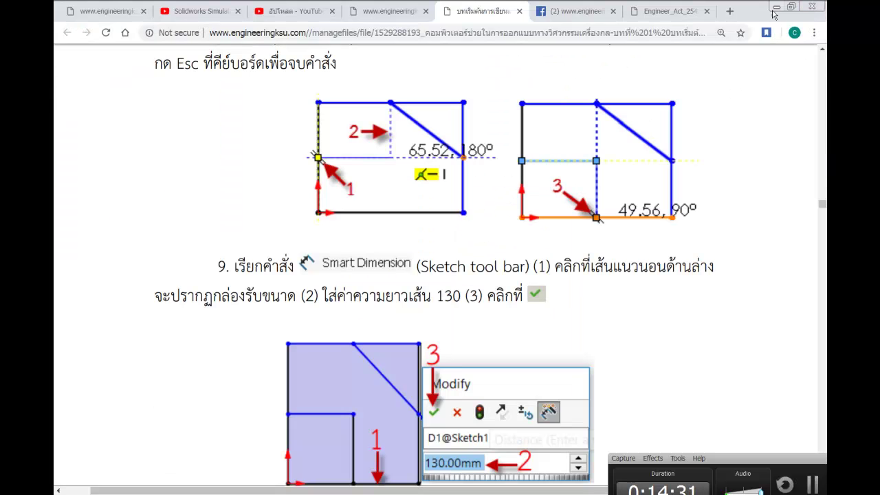
click(770, 14)
key(ctrl+1)
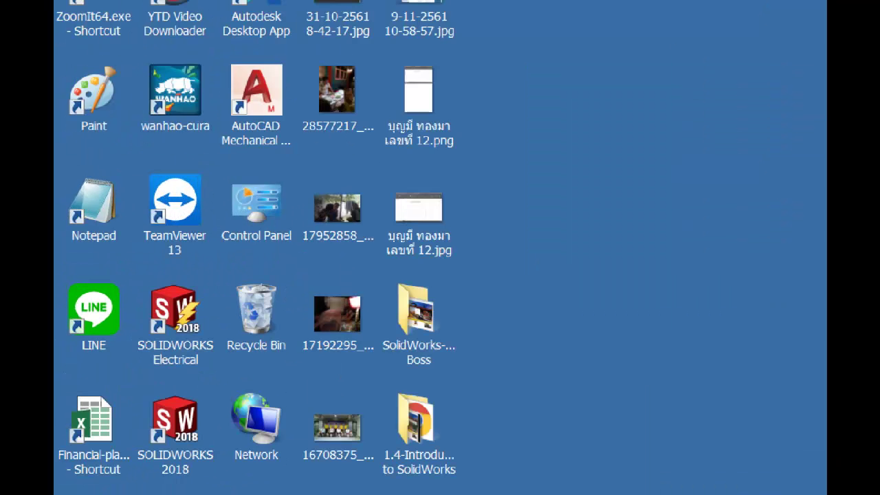
mouse_move(143, 178)
mouse_down()
mouse_move(102, 179)
mouse_move(103, 243)
mouse_up()
mouse_move(153, 274)
mouse_down()
mouse_move(211, 278)
mouse_move(227, 249)
mouse_move(234, 144)
mouse_up()
key(Escape)
Step: Connect to the partner computer by entering its Partner ID and password
key(alt+Tab)
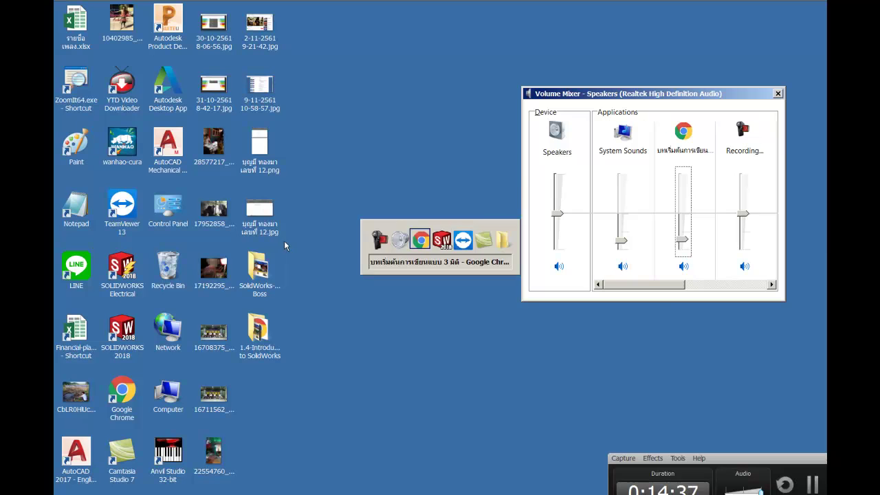
drag(468, 103, 485, 75)
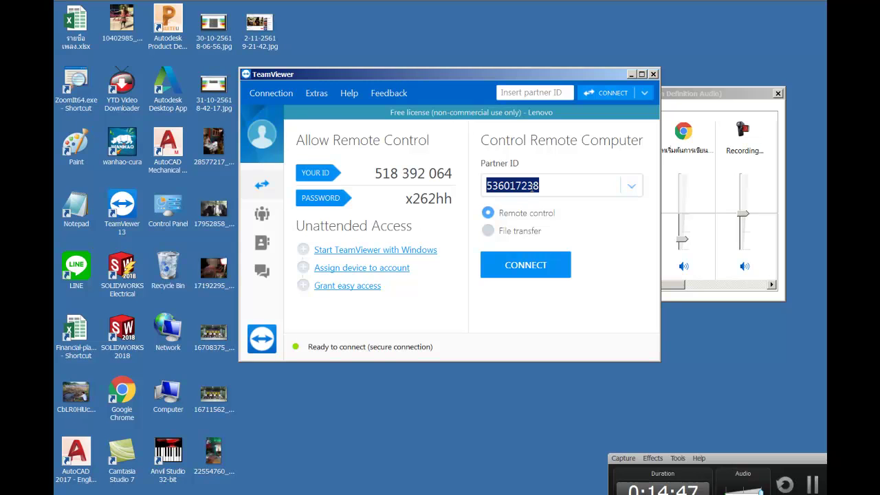
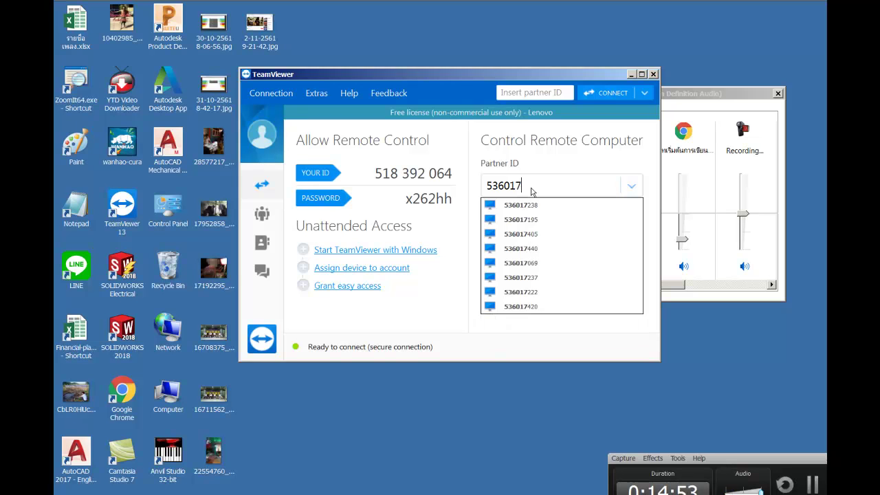
key(Return)
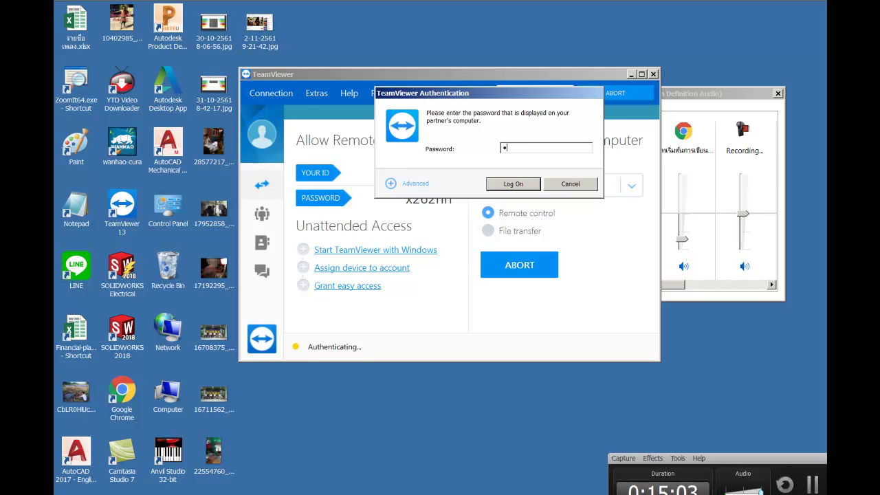
key(Return)
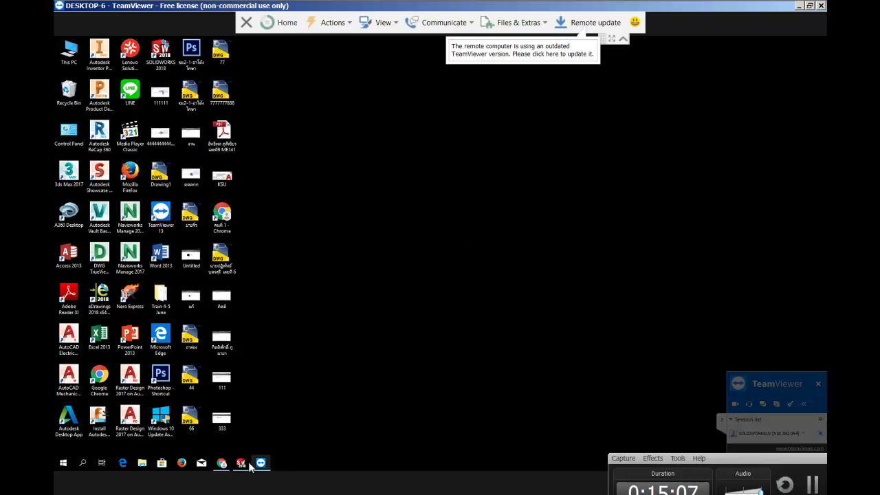
Step: Exit the sketch and delete the old Sketch1 from the remote part
click(240, 464)
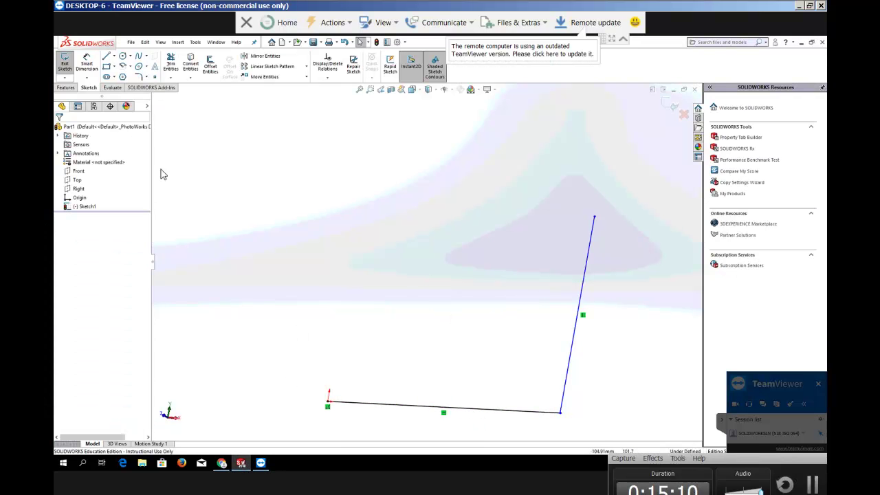
click(64, 60)
click(527, 411)
key(Delete)
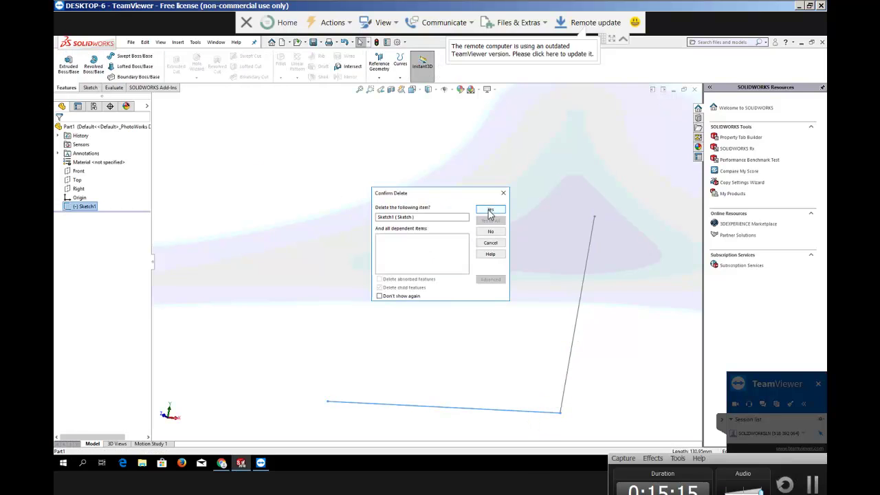
click(489, 210)
Step: Select the Front plane in the FeatureManager tree
click(78, 170)
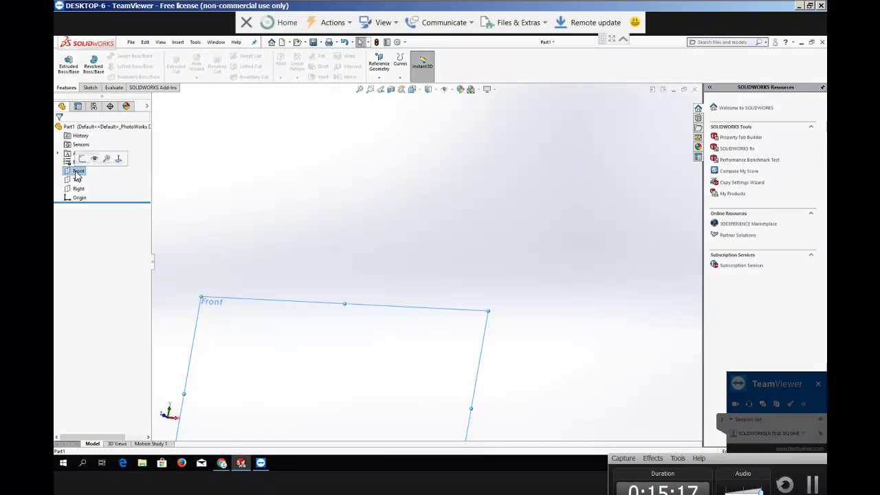
click(89, 88)
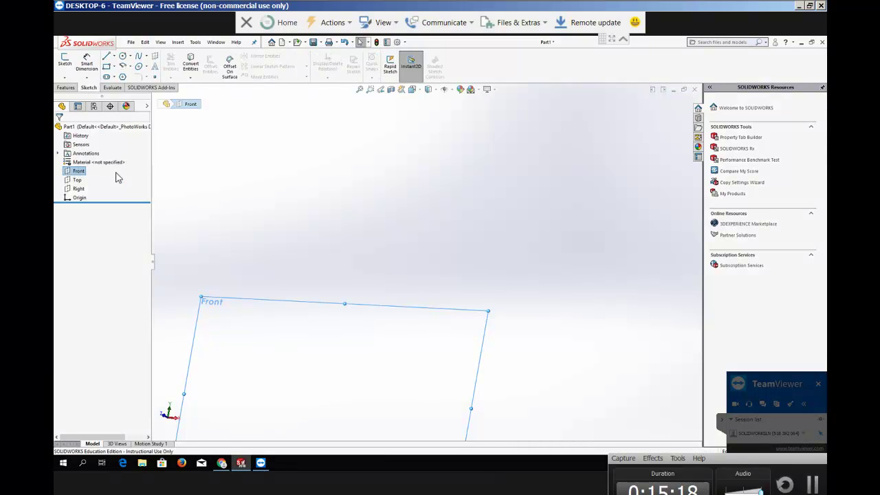
click(80, 171)
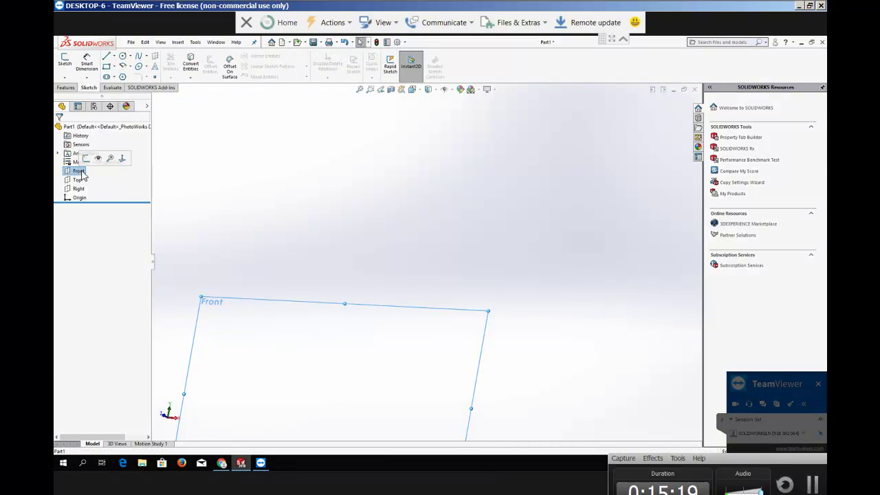
click(285, 176)
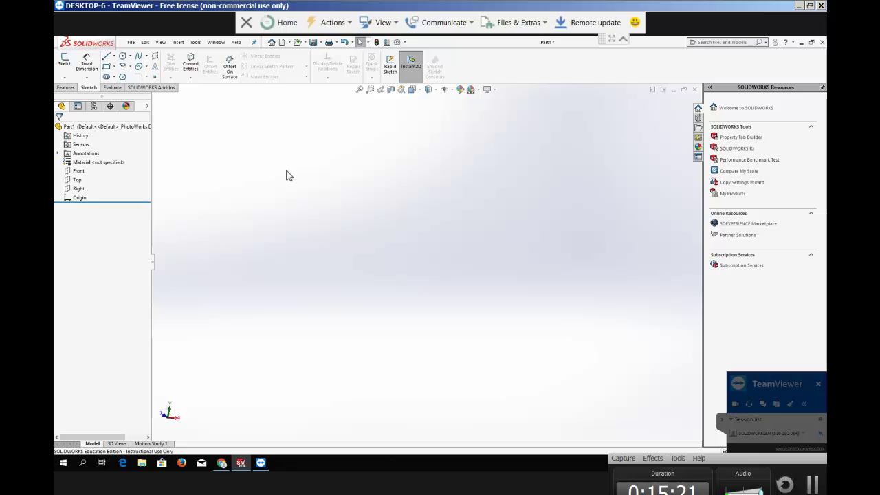
click(80, 171)
click(66, 88)
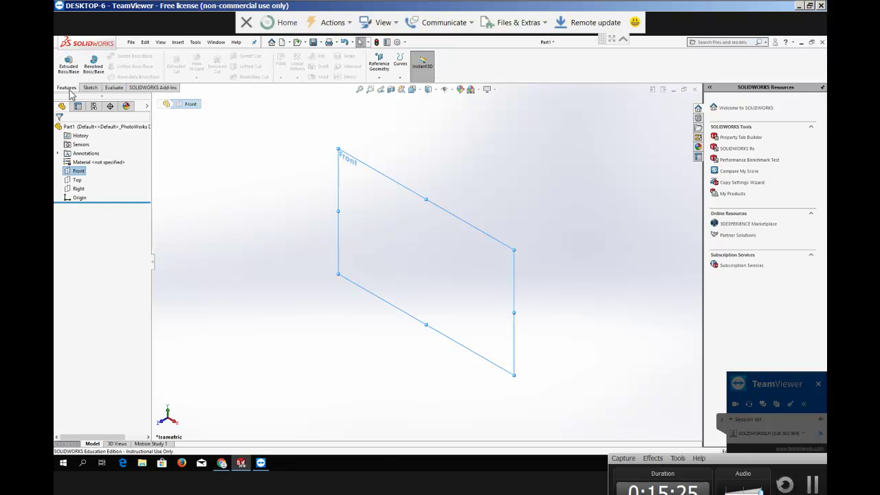
Step: Start an extrusion sketch on Front with a corner rectangle and a diagonal chamfer line
click(69, 66)
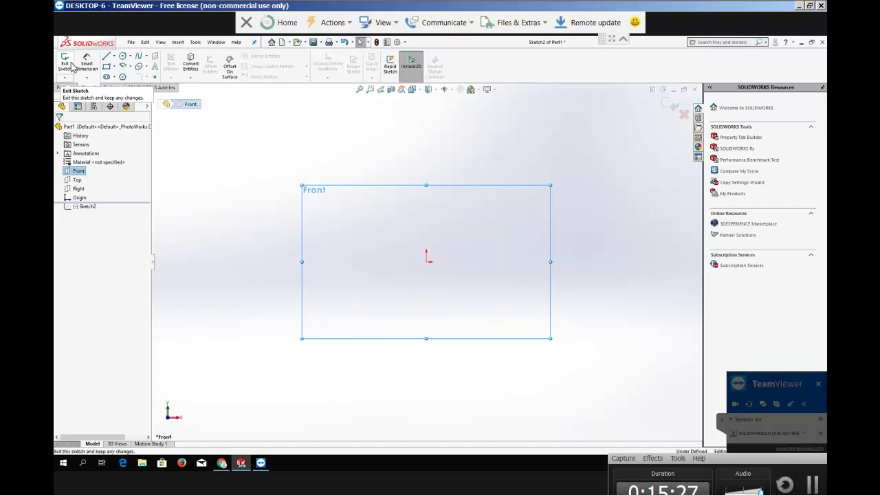
click(106, 66)
mouse_move(426, 262)
mouse_down()
mouse_move(477, 240)
mouse_move(612, 117)
mouse_up()
click(106, 56)
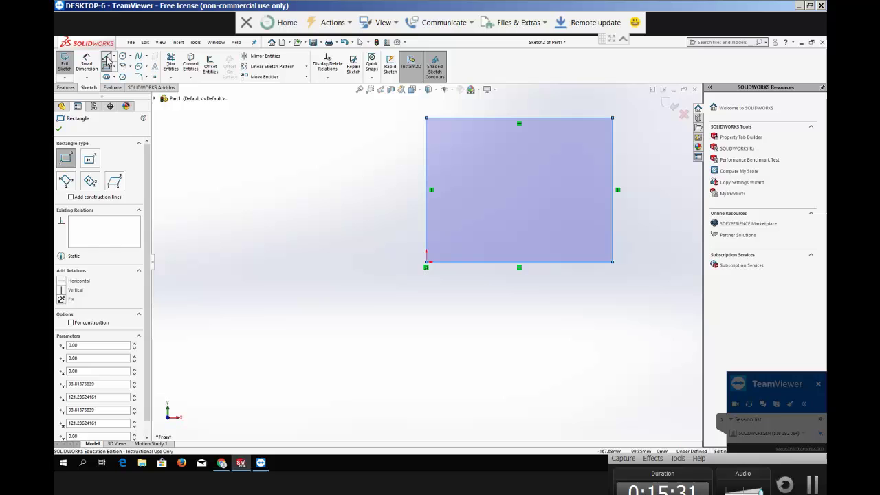
click(519, 119)
click(611, 190)
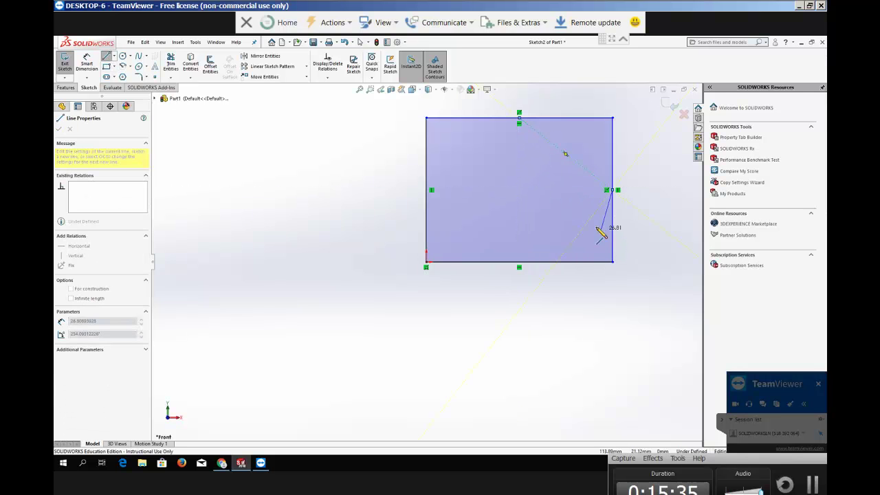
key(Escape)
Step: Draw the inner step lines from the left-edge midpoint to the centre and down
click(107, 55)
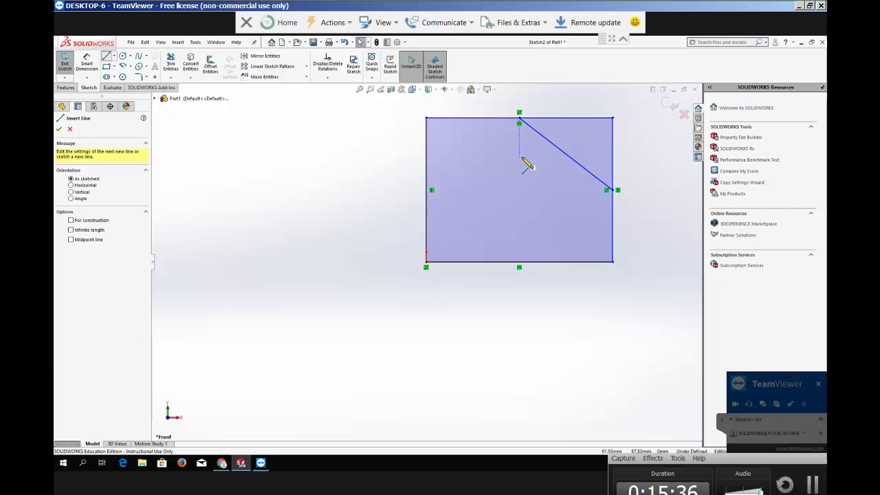
click(431, 189)
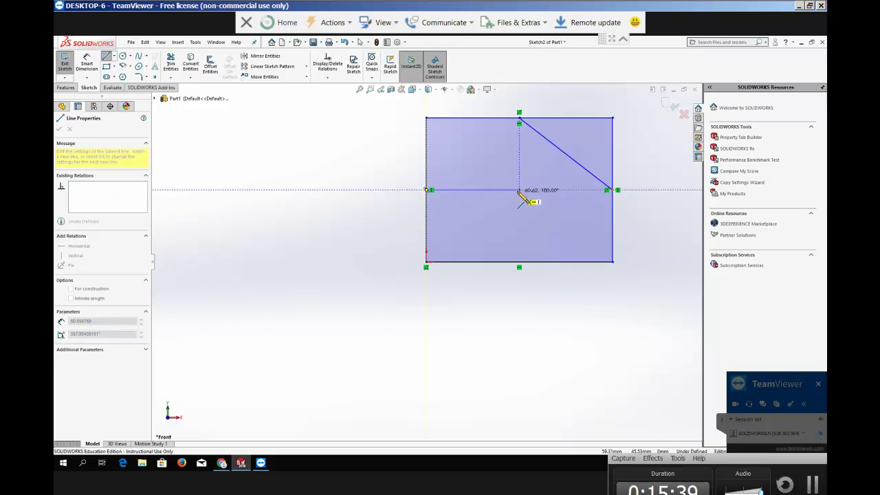
click(519, 189)
click(519, 262)
key(Escape)
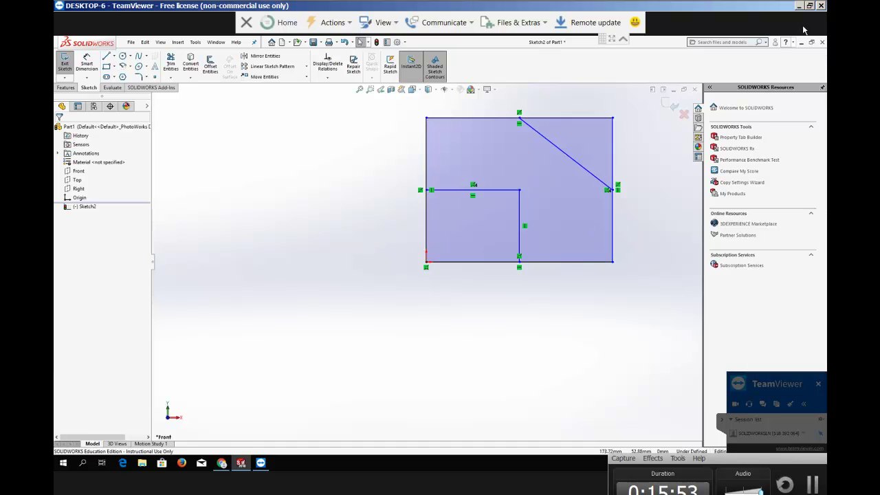
Step: End the TeamViewer session and return to the local SOLIDWORKS sketch
click(820, 5)
click(631, 74)
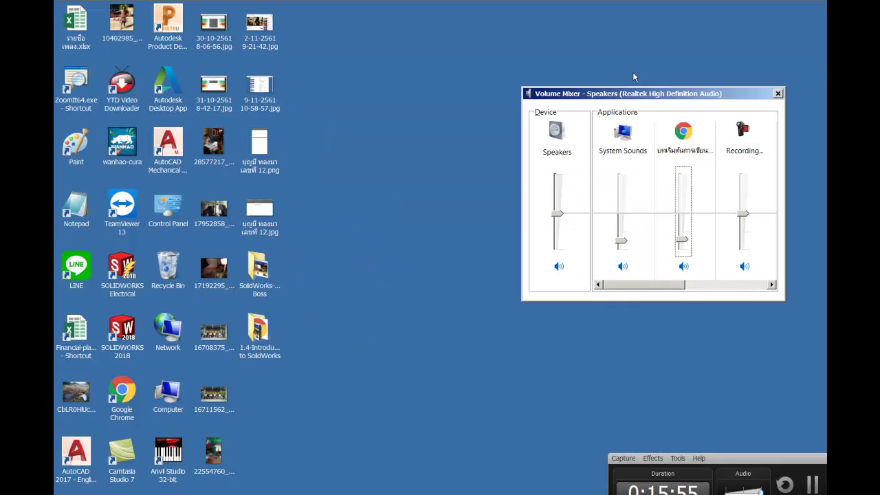
key(alt+Tab)
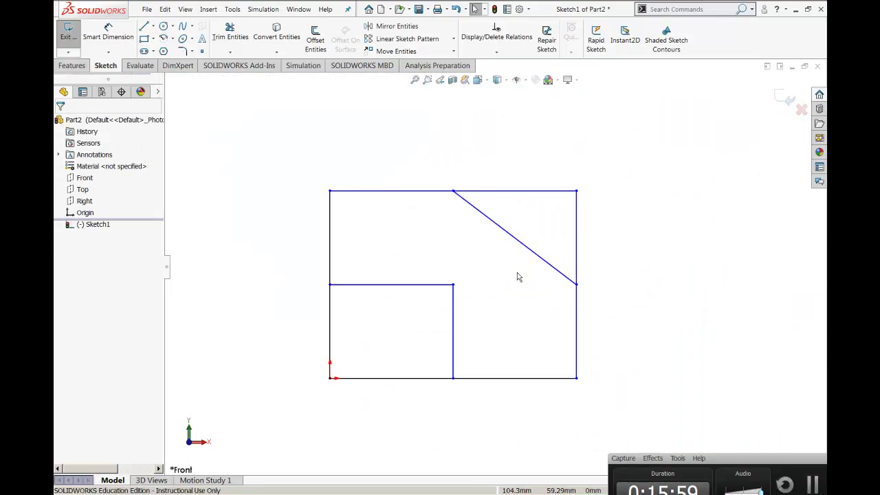
Step: Scroll the tutorial PDF to step 10's 100 mm dimension and step 11's Trim Entities
key(alt+Tab)
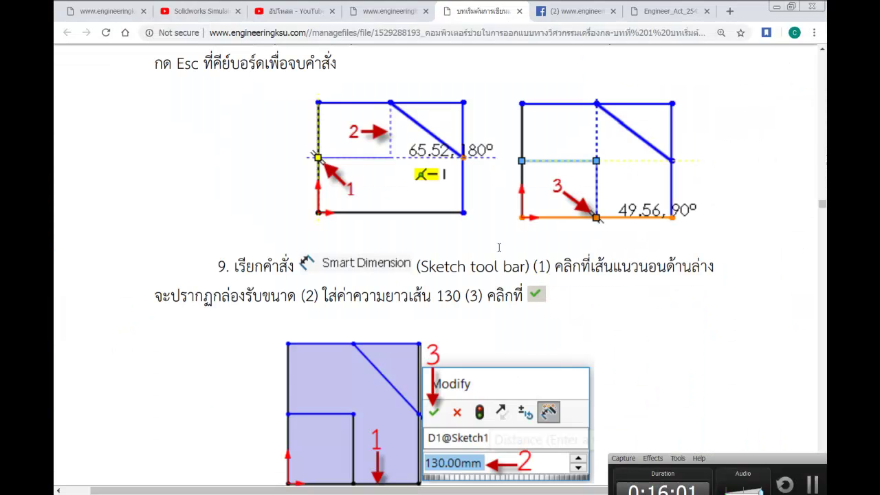
scroll(528, 227, down, 4)
scroll(536, 238, up, 3)
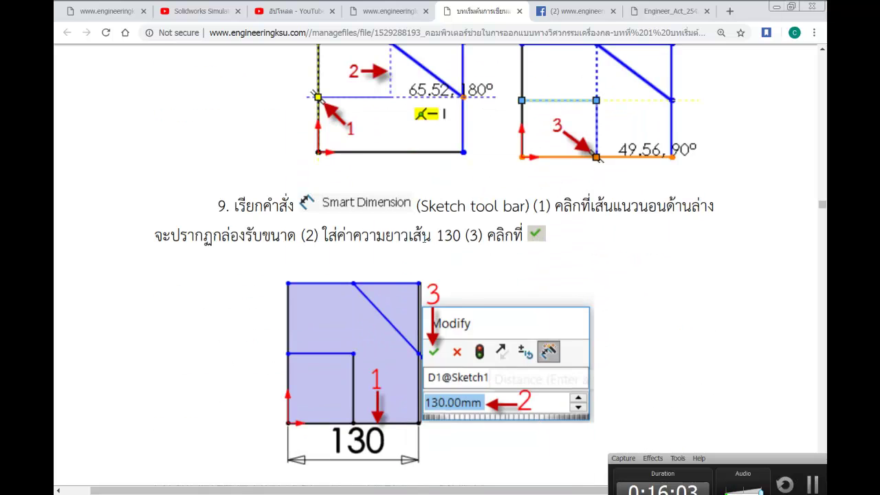
scroll(438, 240, down, 2)
scroll(439, 242, up, 5)
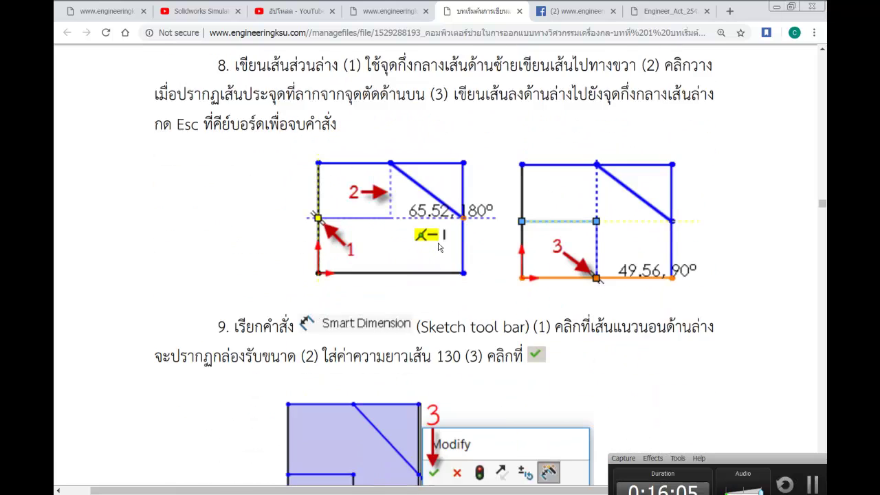
scroll(440, 248, down, 3)
scroll(439, 247, down, 3)
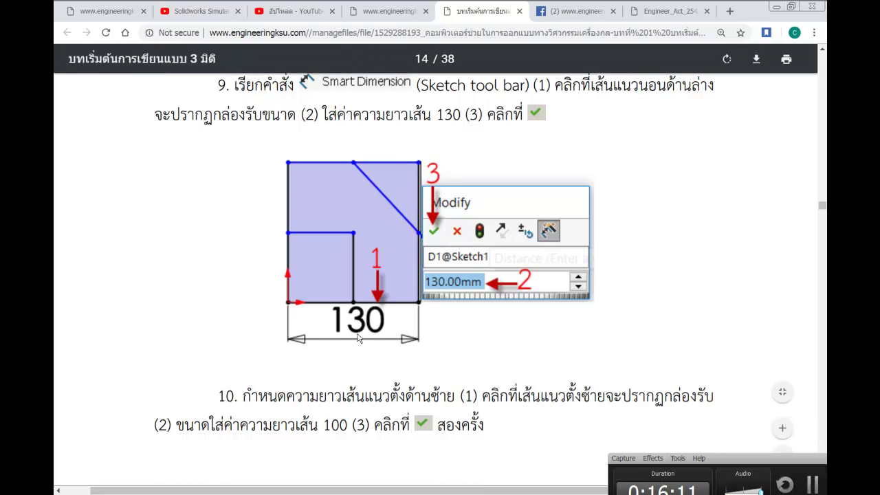
scroll(358, 338, down, 8)
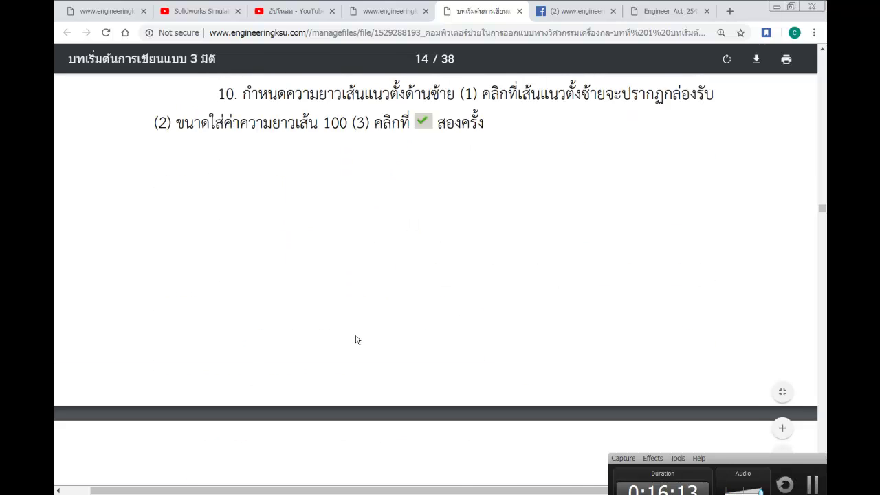
scroll(356, 338, down, 3)
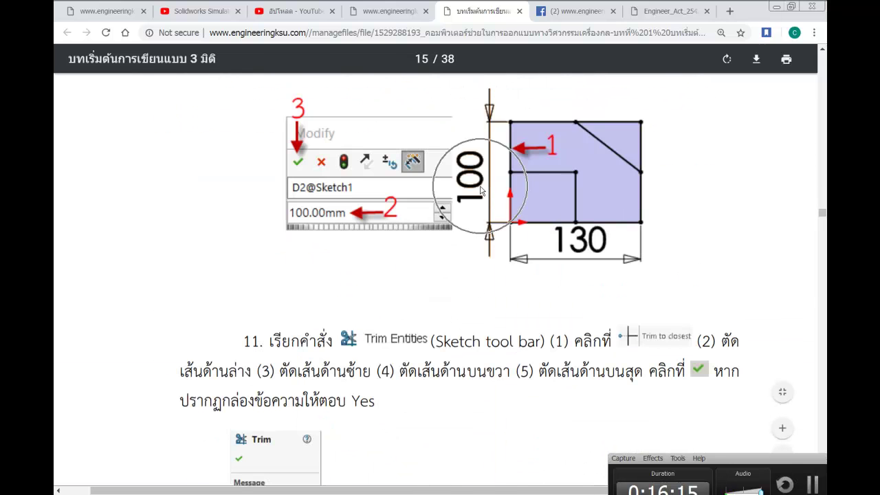
key(alt+Tab)
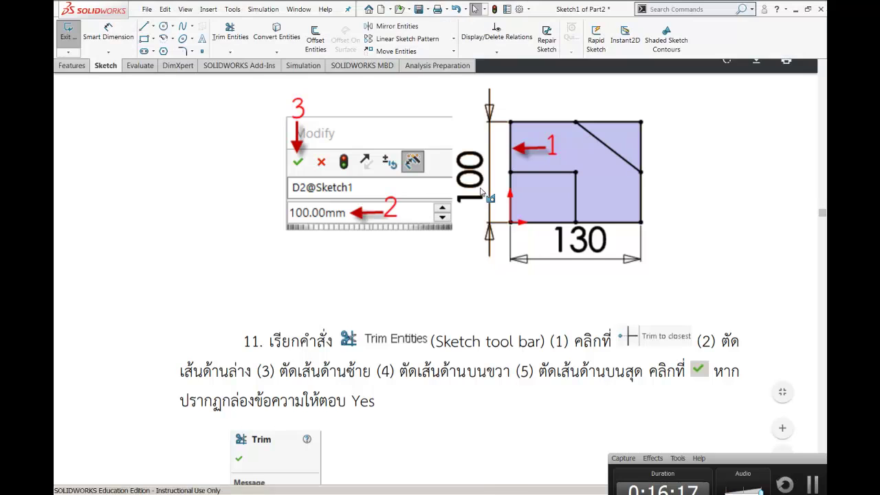
Step: Dimension the left-to-right width below the sketch, changing 137.44 to 130 mm
click(104, 39)
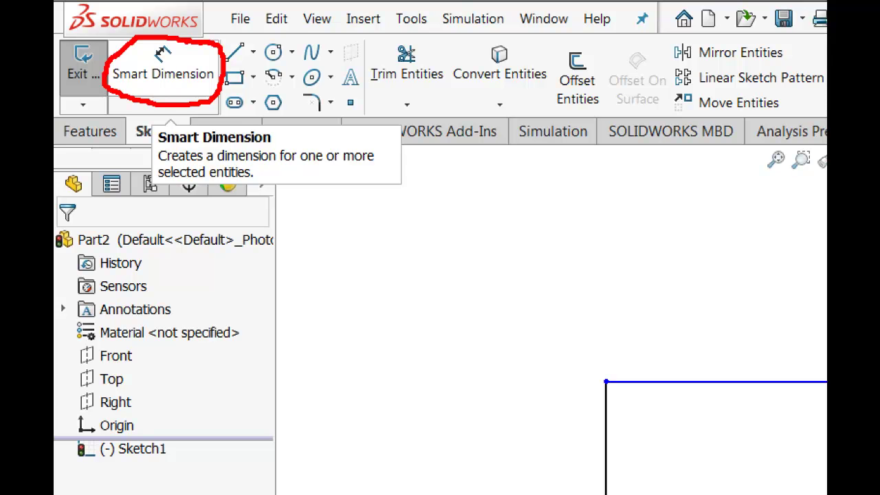
click(192, 75)
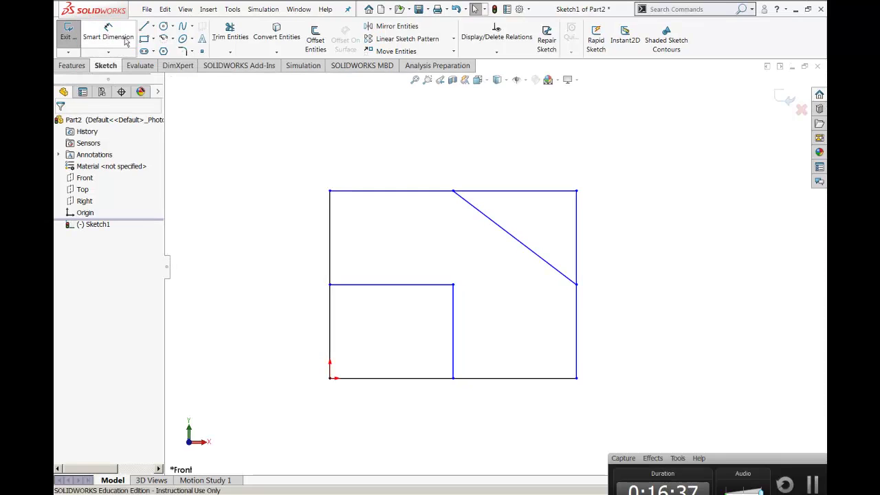
click(123, 38)
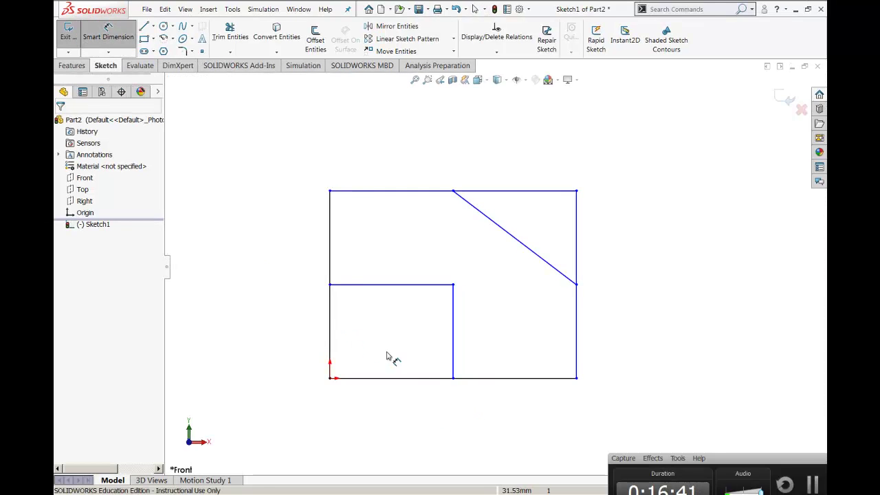
click(331, 332)
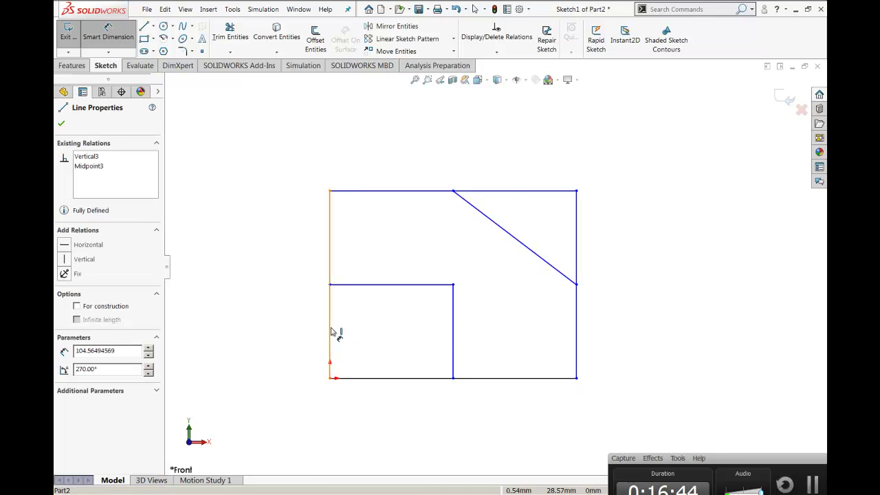
click(577, 317)
drag(440, 413, 446, 417)
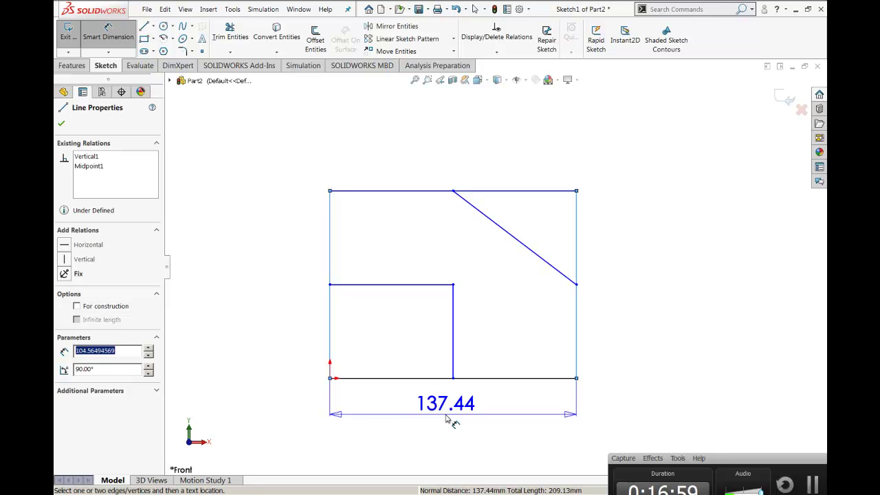
click(447, 419)
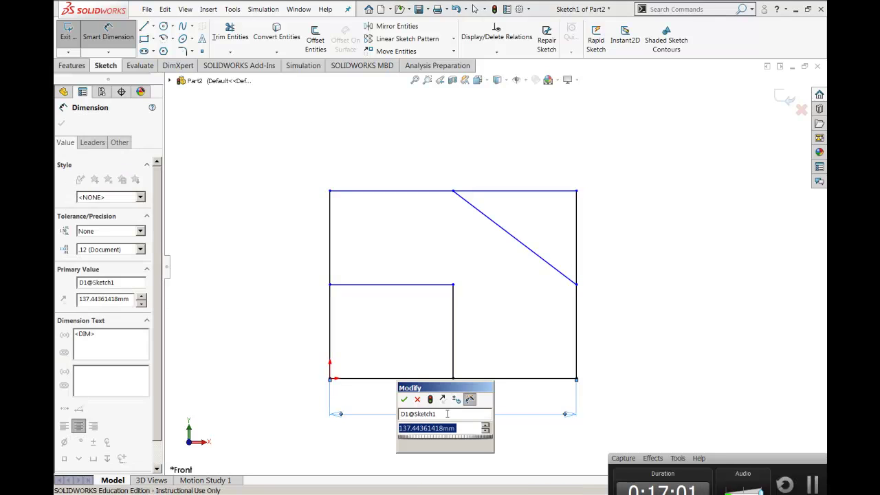
drag(481, 390, 653, 239)
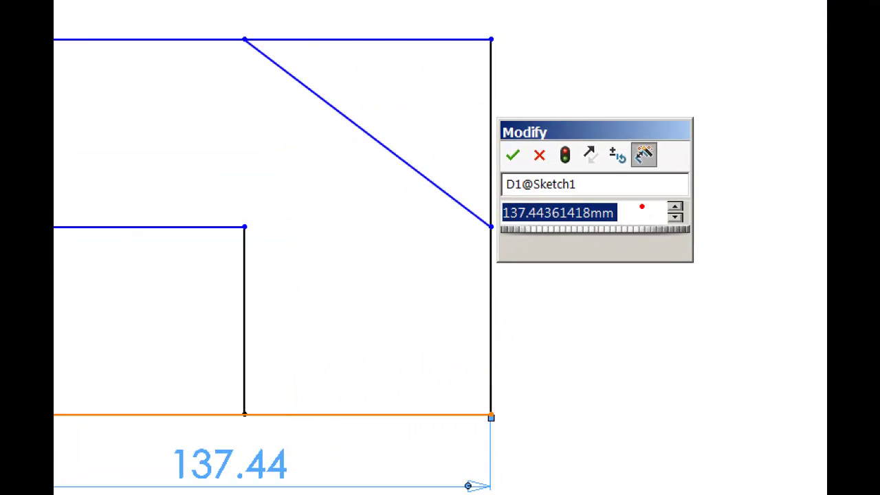
mouse_move(641, 206)
mouse_down()
mouse_move(503, 199)
mouse_move(488, 221)
mouse_move(528, 236)
mouse_move(620, 241)
mouse_move(645, 217)
mouse_up()
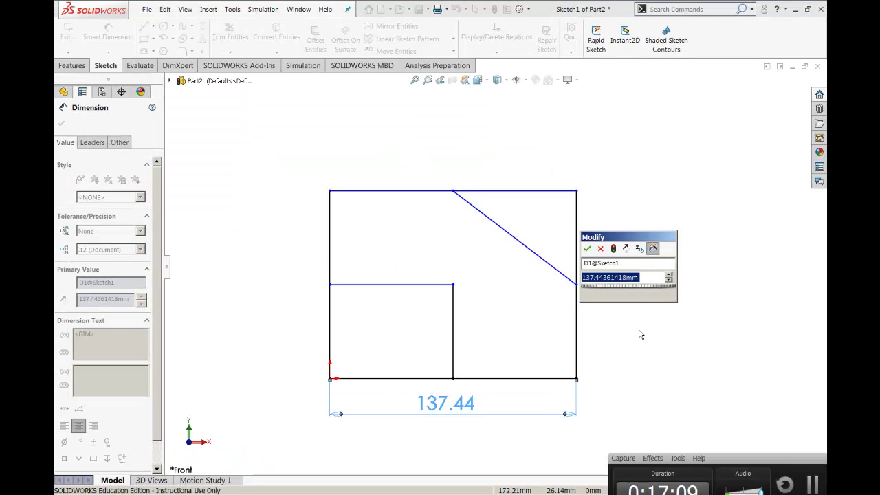
text(130)
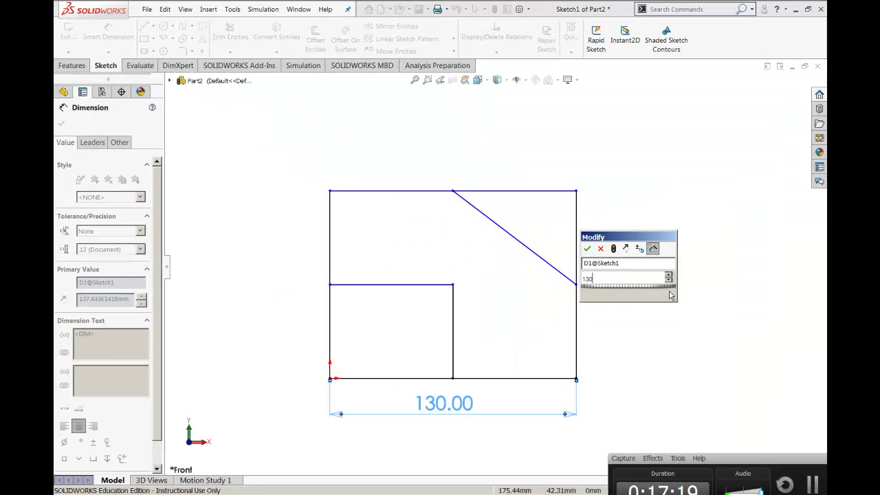
click(586, 249)
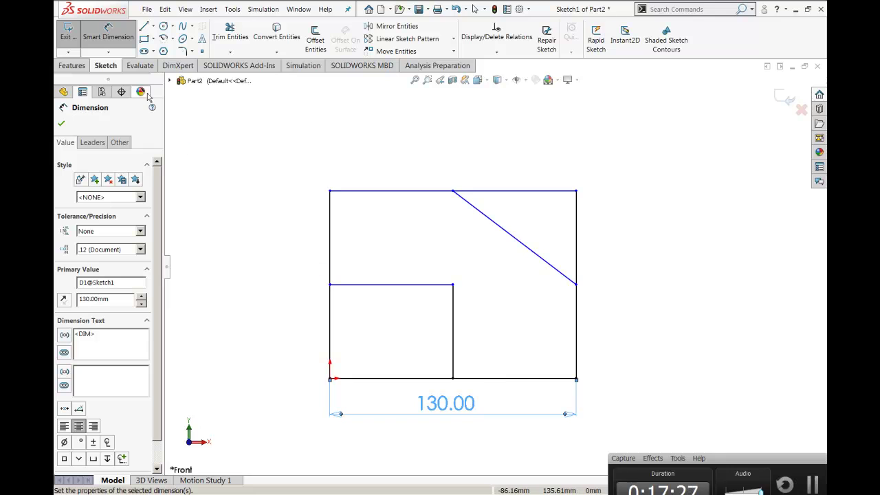
click(115, 44)
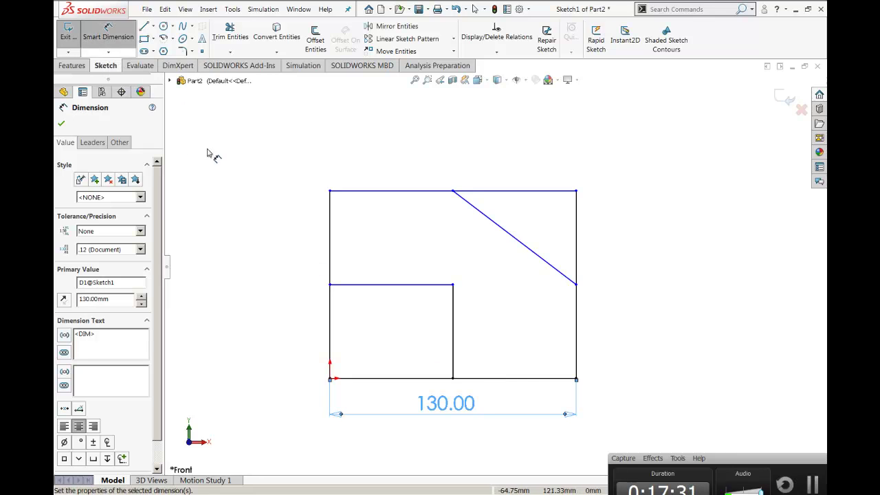
click(331, 305)
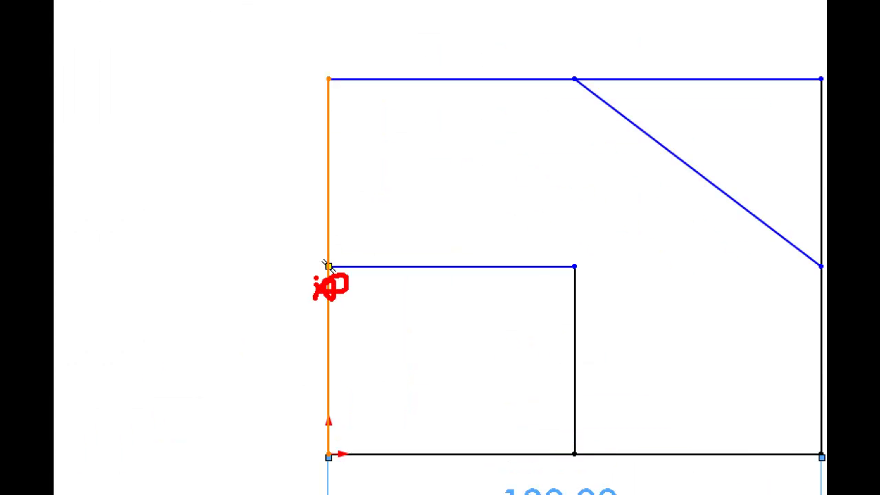
click(674, 296)
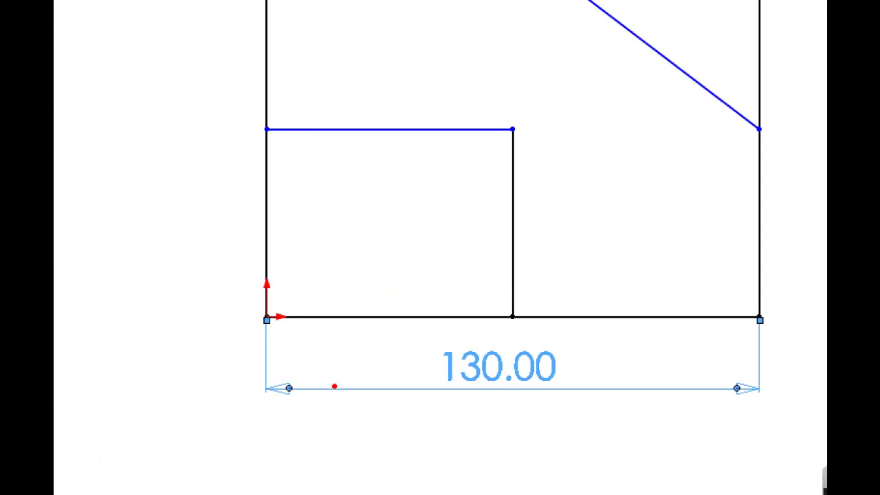
mouse_move(266, 319)
mouse_down()
mouse_move(254, 409)
mouse_move(783, 415)
mouse_up()
drag(761, 332, 761, 412)
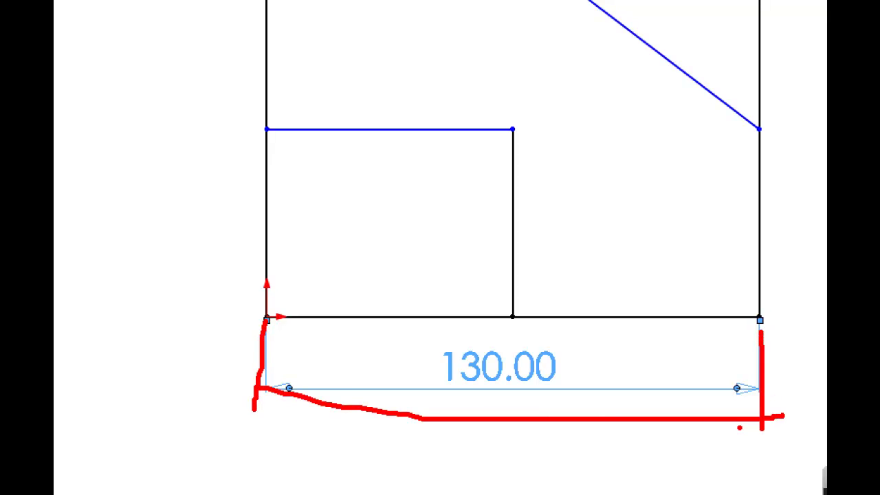
key(alt+Tab)
scroll(511, 307, up, 1)
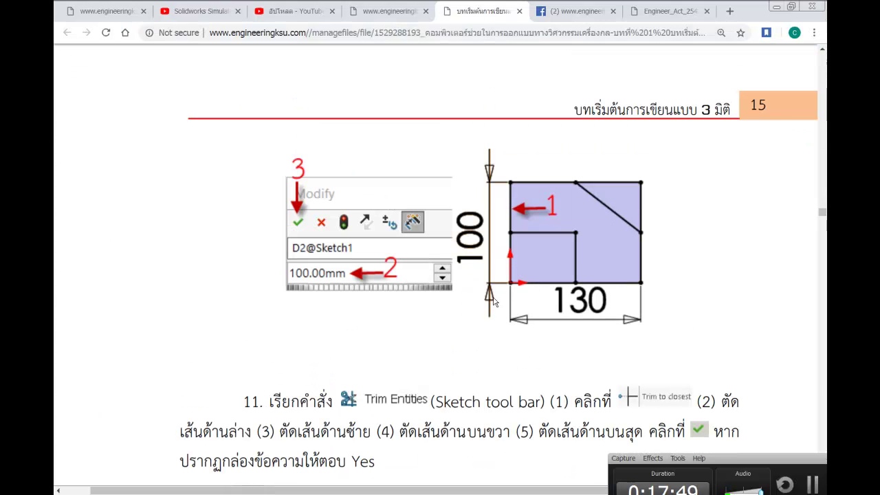
mouse_move(328, 114)
mouse_down()
mouse_move(175, 292)
mouse_move(447, 396)
mouse_move(503, 371)
mouse_up()
key(alt+Tab)
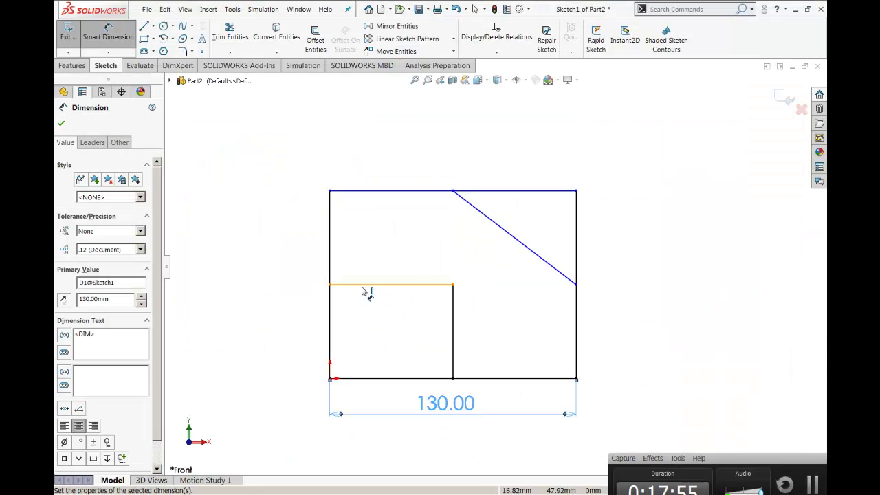
Step: Add a 100 mm height dimension between the top and bottom edges, placed left
click(362, 199)
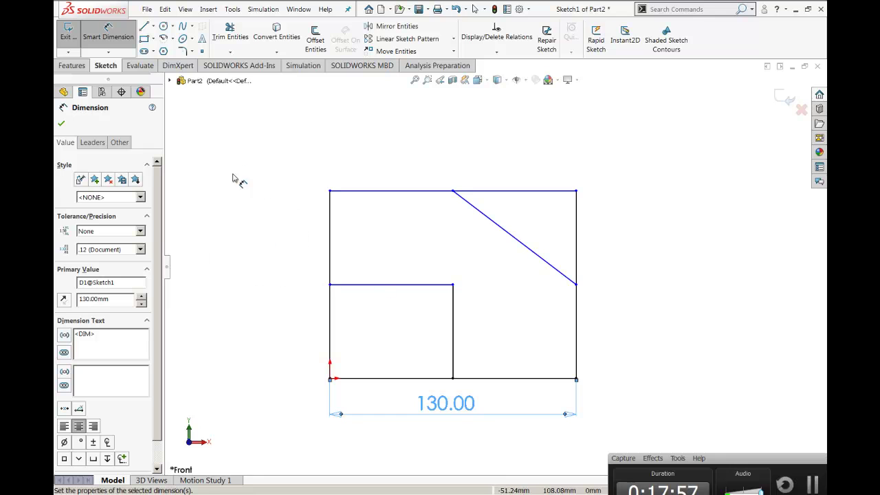
click(398, 379)
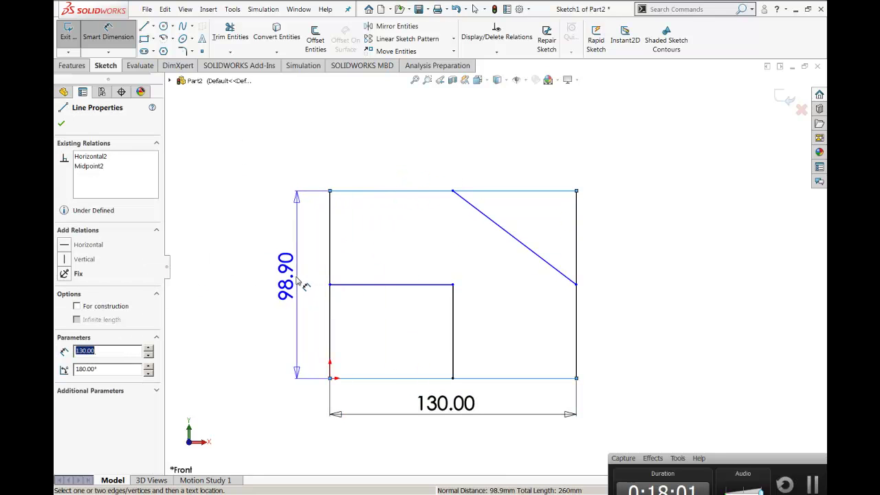
click(302, 330)
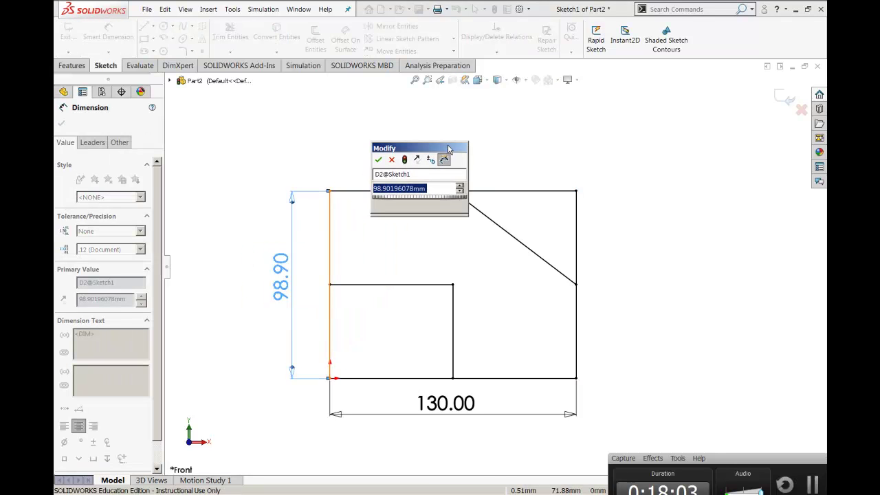
text(100)
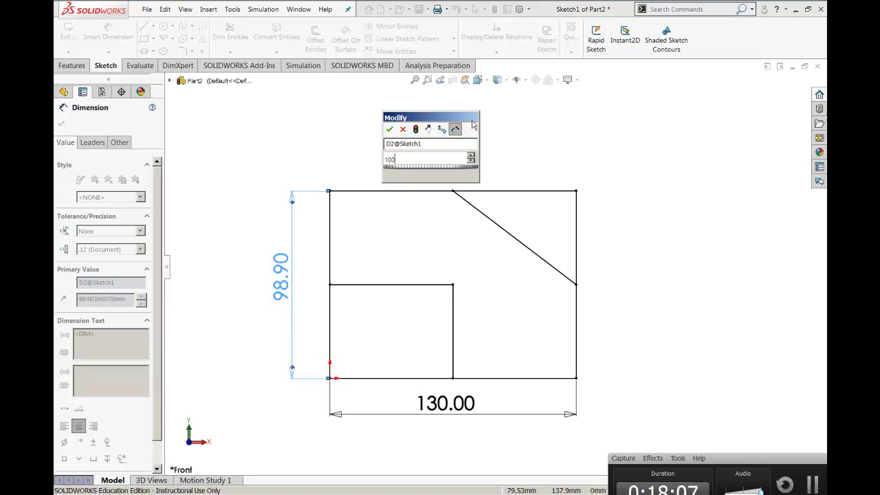
mouse_move(445, 99)
mouse_down()
mouse_move(409, 86)
mouse_move(375, 105)
mouse_move(421, 140)
mouse_move(443, 91)
mouse_up()
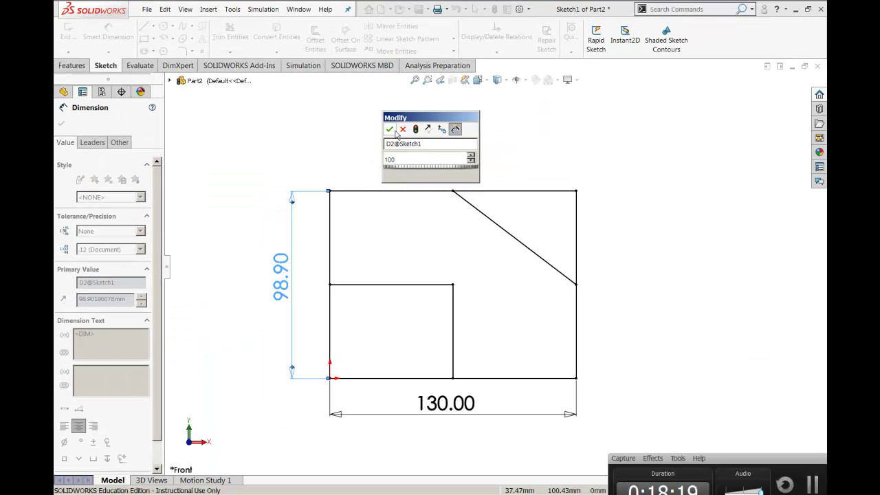
click(389, 129)
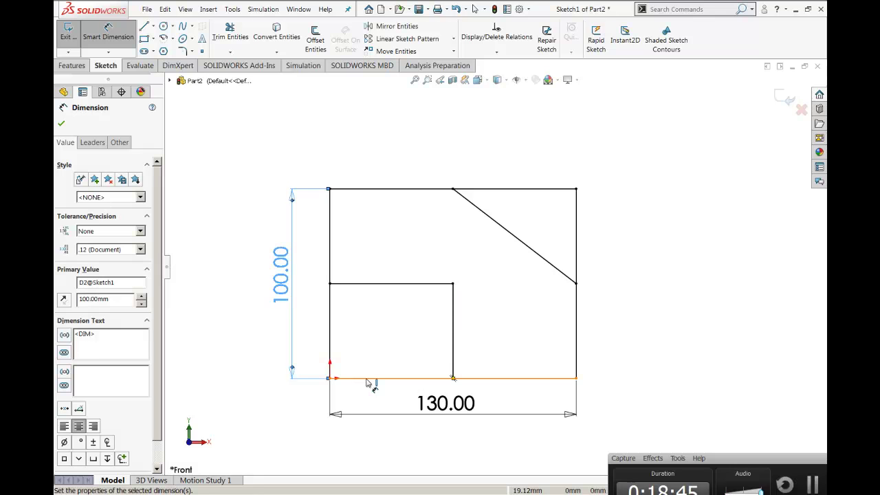
key(alt+Tab)
scroll(384, 352, down, 4)
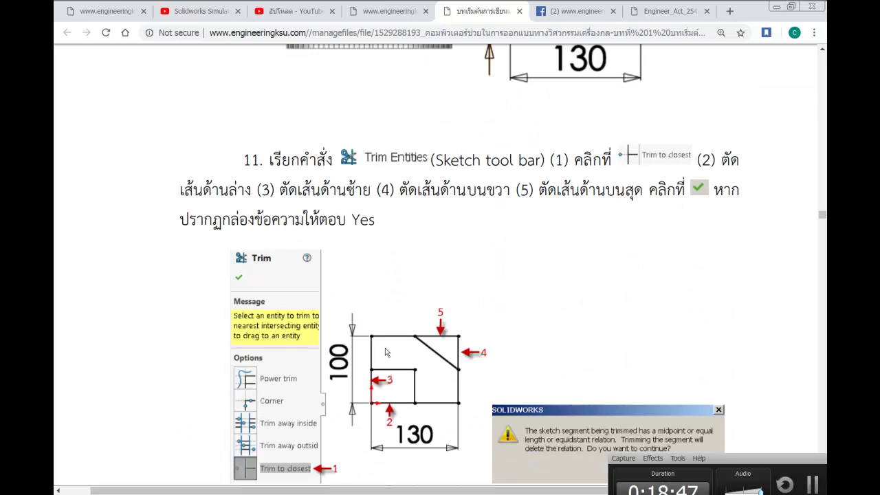
click(369, 175)
click(369, 176)
scroll(381, 188, down, 2)
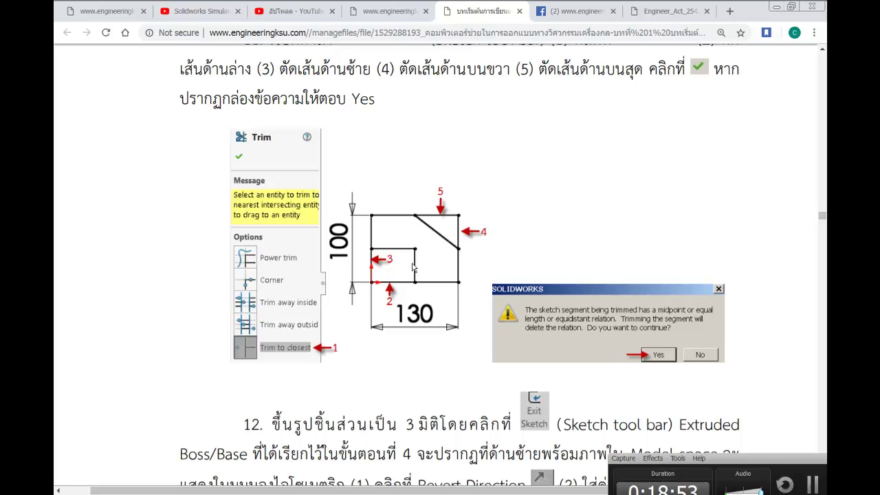
key(alt+Tab)
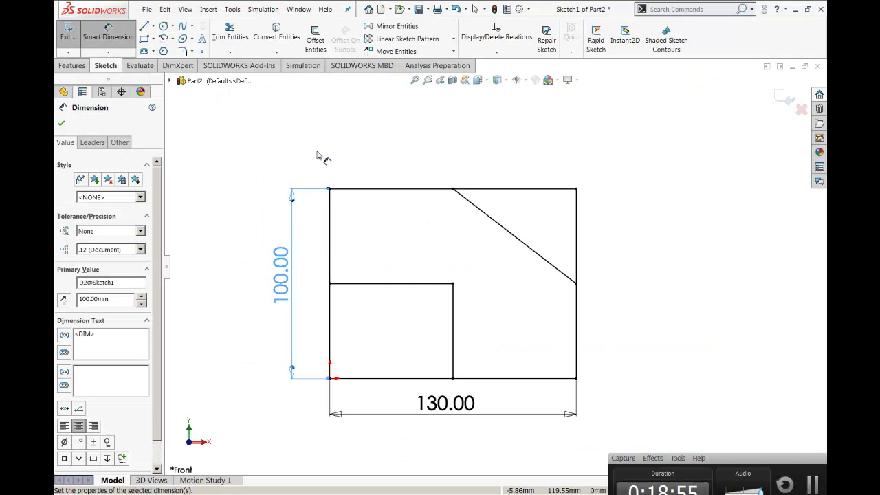
click(233, 53)
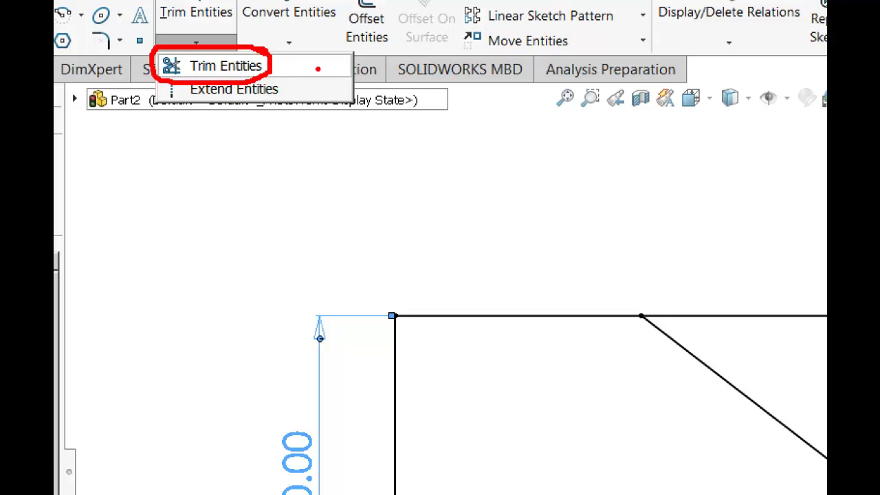
Step: Start Trim Entities and mark the extra segments to be removed
click(331, 69)
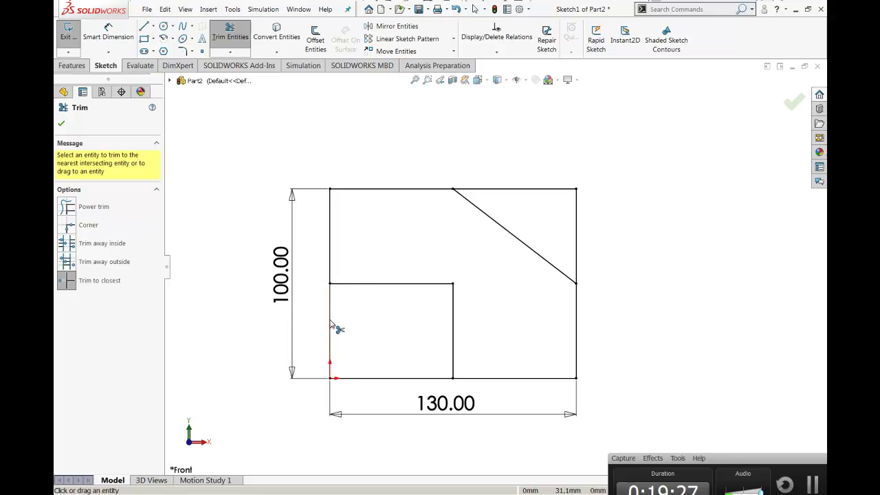
drag(347, 312, 307, 334)
drag(316, 305, 355, 340)
mouse_move(515, 420)
mouse_down()
mouse_move(471, 442)
mouse_move(517, 456)
mouse_up()
drag(373, 311, 401, 301)
mouse_move(389, 302)
mouse_down()
mouse_move(370, 337)
mouse_move(412, 335)
mouse_up()
drag(496, 370, 522, 397)
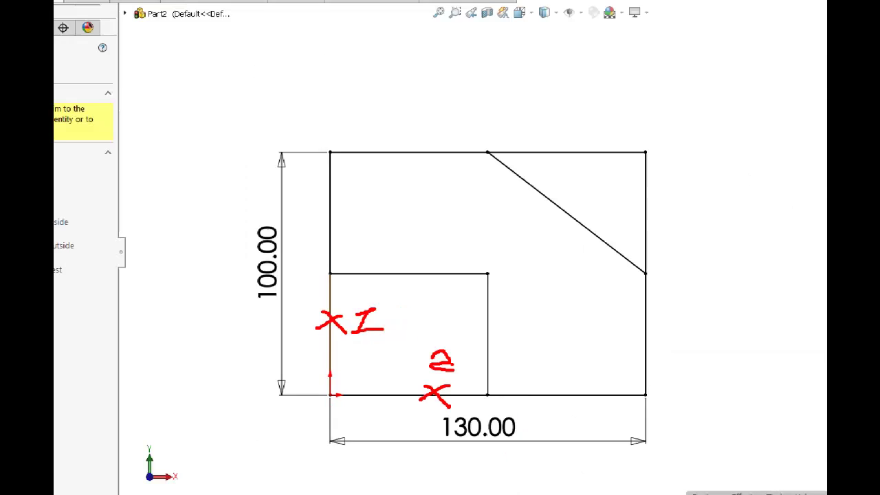
Step: Trim the four extra segments, accepting each relation warning, and reposition the 100 and 130 dimensions
click(332, 305)
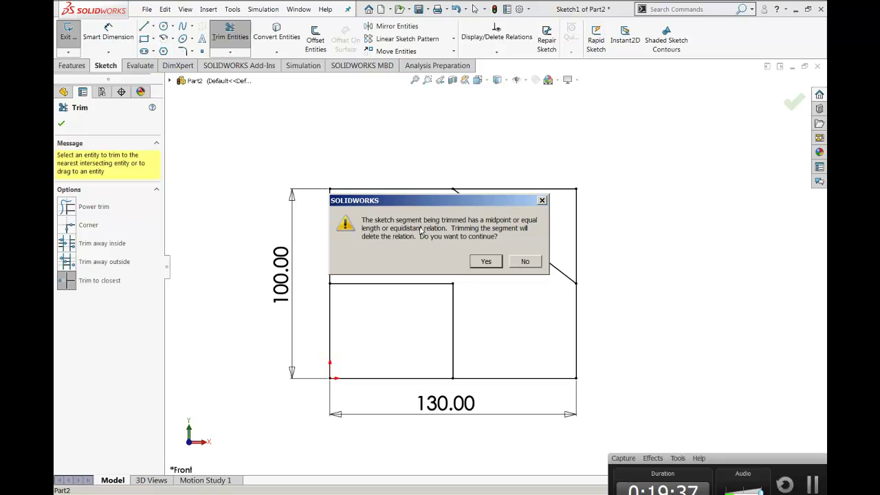
click(486, 261)
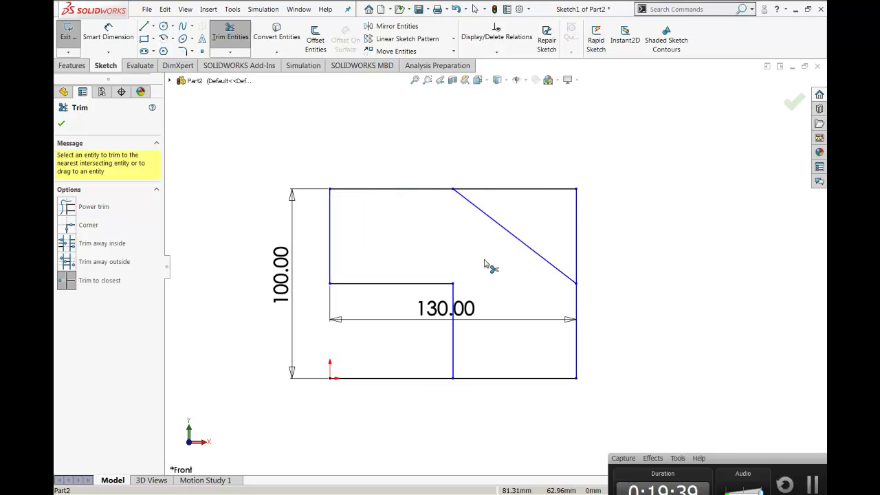
click(443, 378)
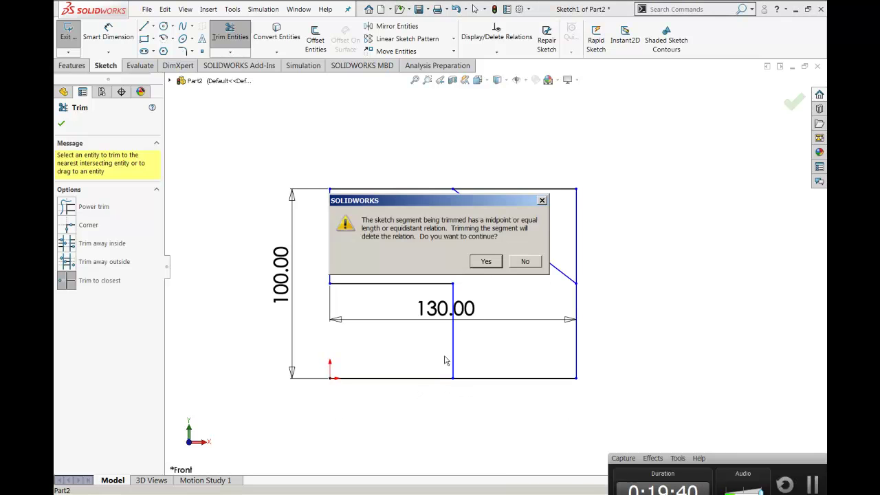
click(486, 261)
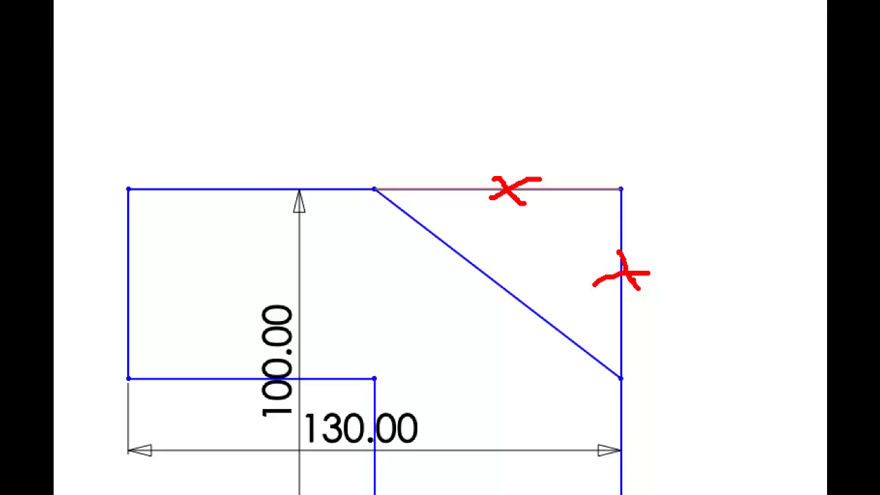
click(529, 190)
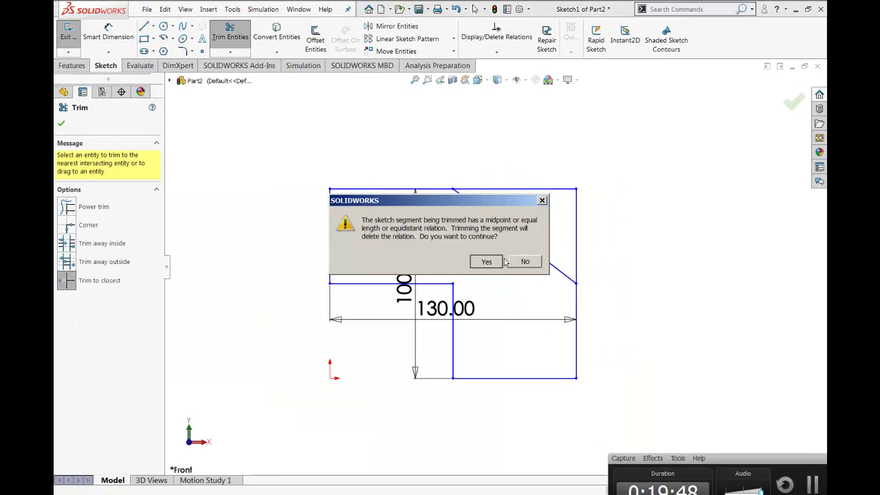
click(486, 262)
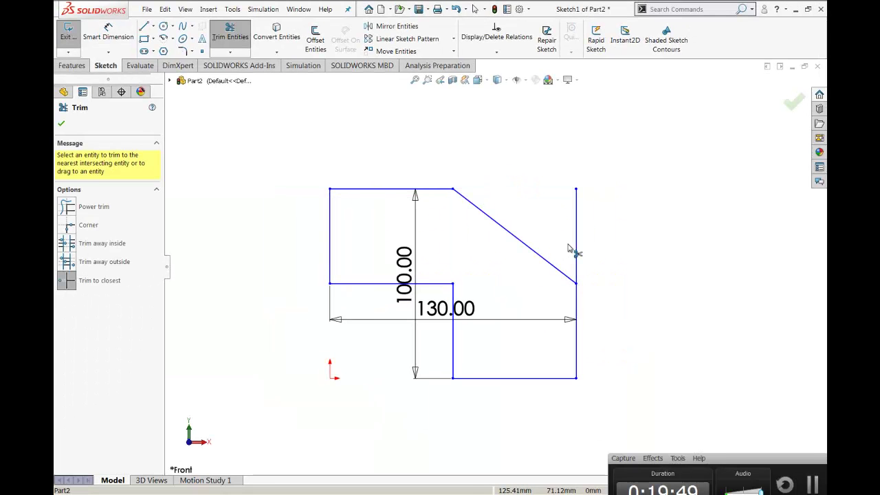
click(576, 245)
click(486, 261)
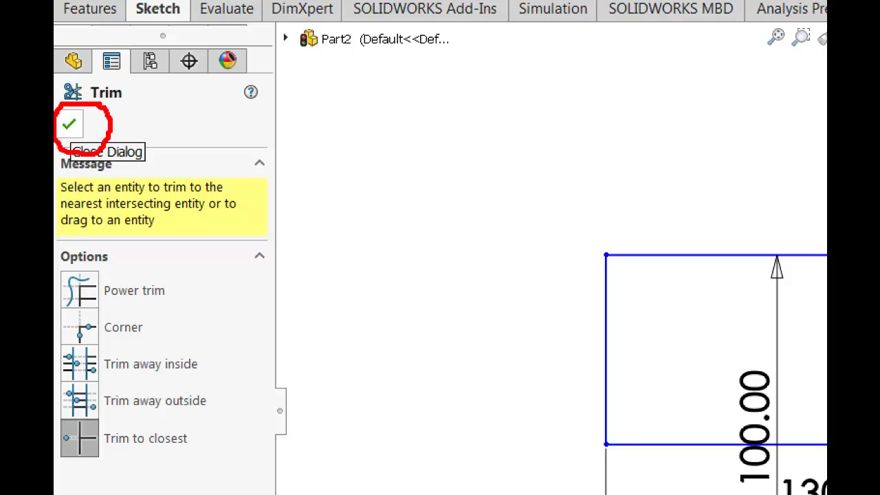
click(69, 123)
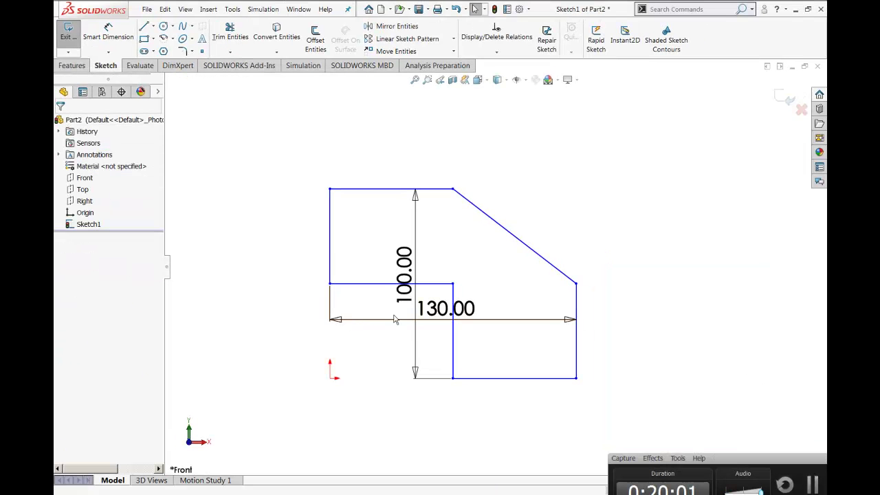
drag(405, 275, 289, 294)
mouse_move(458, 309)
mouse_down()
mouse_move(468, 349)
mouse_move(453, 416)
mouse_move(469, 135)
mouse_up()
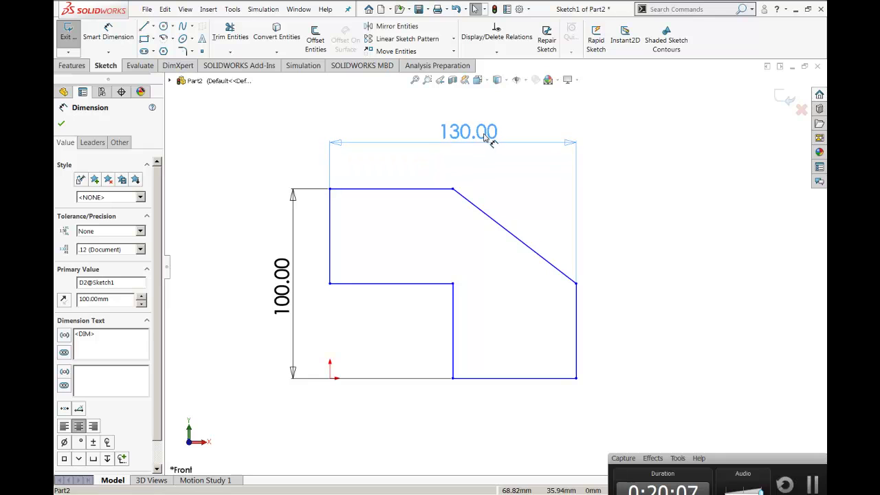
Step: Leave the 130 dimension above the sketch and scroll the PDF up to Figure 1.15
click(631, 215)
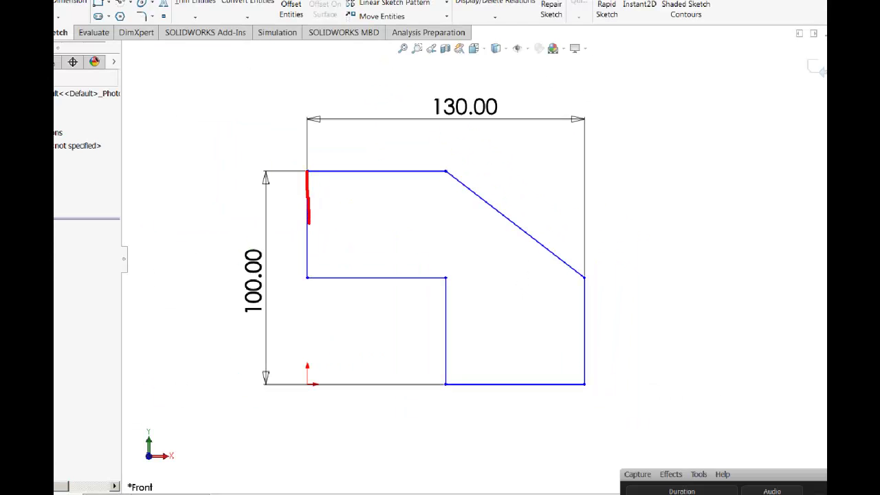
mouse_move(419, 278)
mouse_down()
mouse_move(445, 277)
mouse_move(457, 338)
mouse_move(450, 385)
mouse_move(577, 389)
mouse_move(589, 347)
mouse_move(583, 270)
mouse_move(447, 172)
mouse_move(299, 165)
mouse_up()
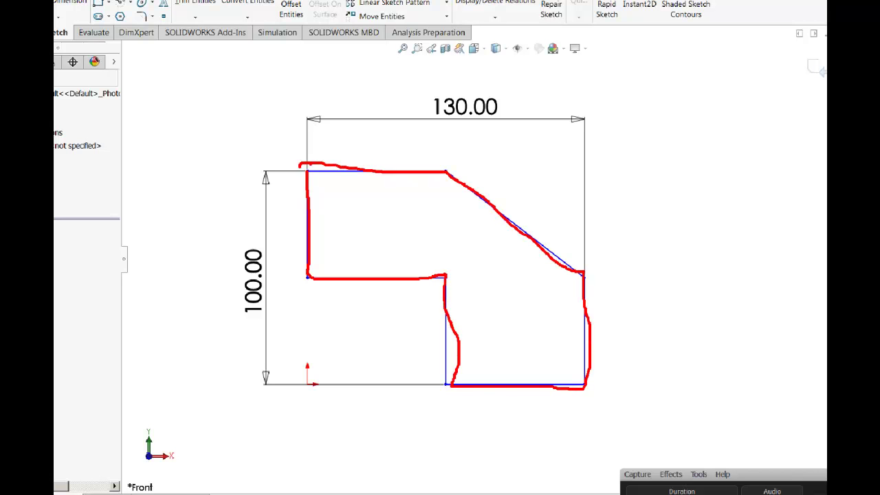
key(alt+Tab)
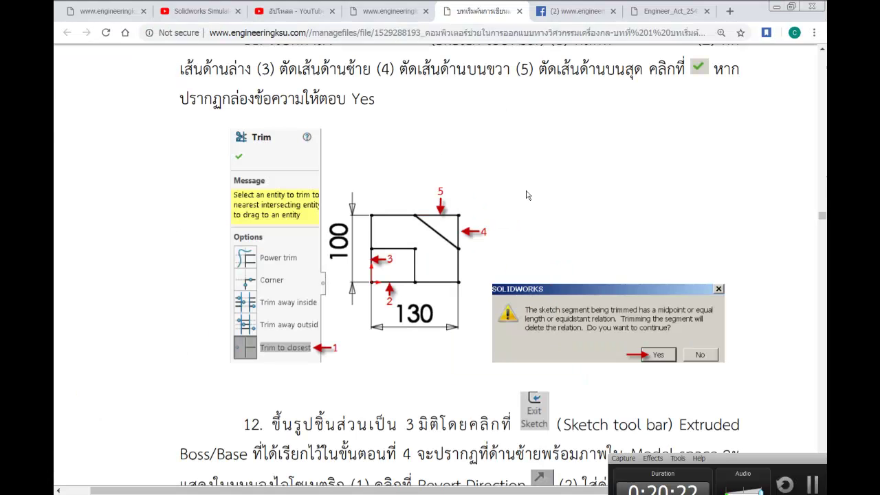
scroll(526, 195, up, 20)
scroll(538, 181, up, 20)
scroll(537, 191, up, 5)
scroll(536, 191, down, 2)
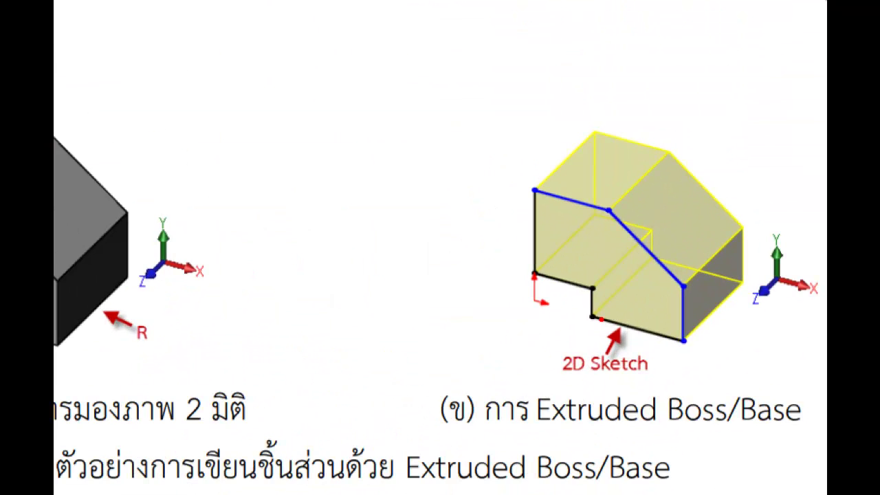
Step: Trace Figure 1.15's profile and scroll the PDF through tutorial steps 7–12
mouse_move(535, 215)
mouse_down()
mouse_move(534, 276)
mouse_move(592, 285)
mouse_move(592, 312)
mouse_move(699, 339)
mouse_up()
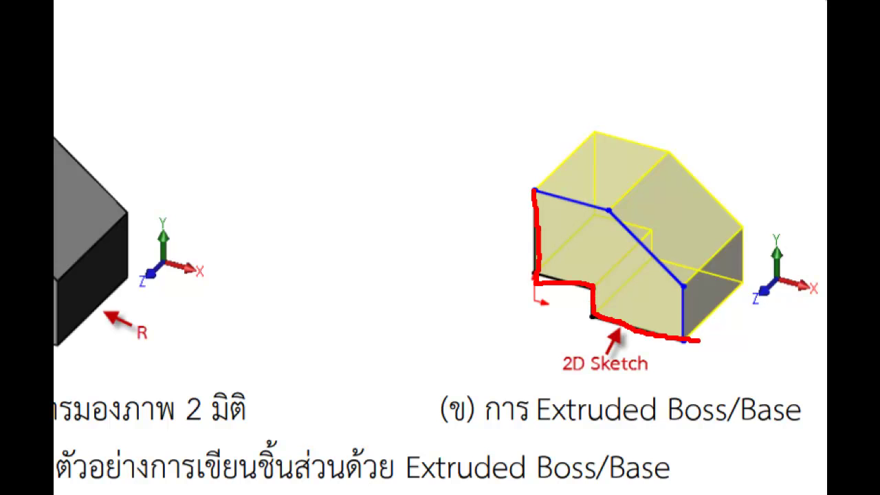
drag(684, 279, 609, 209)
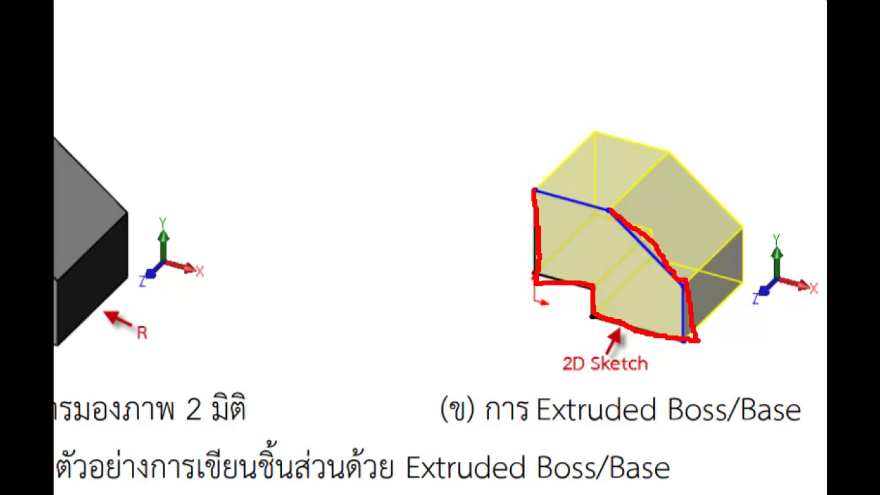
drag(536, 190, 607, 208)
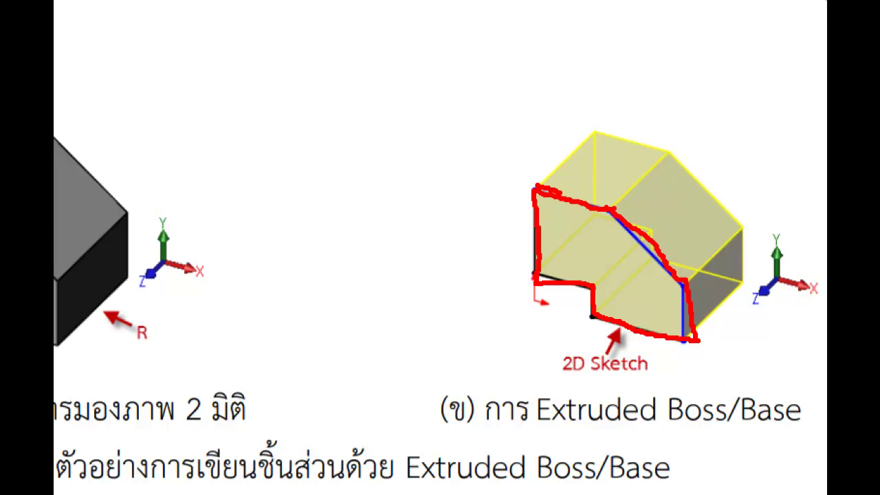
scroll(522, 296, down, 15)
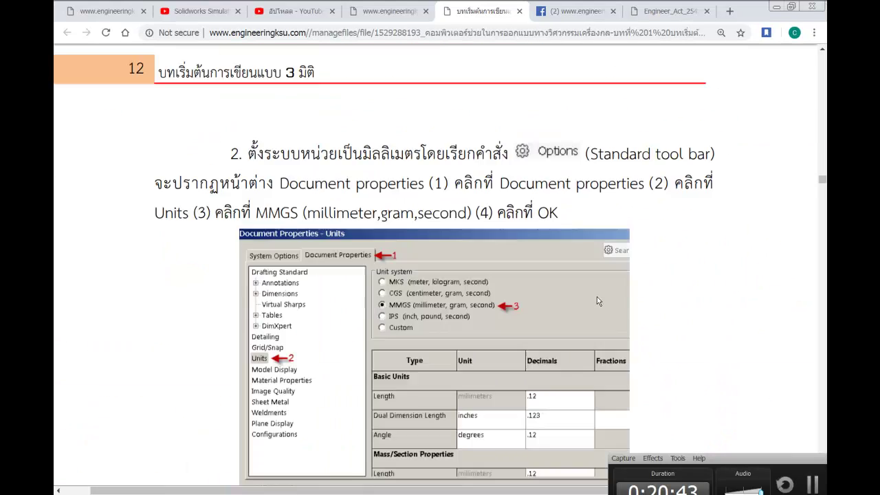
scroll(523, 295, down, 10)
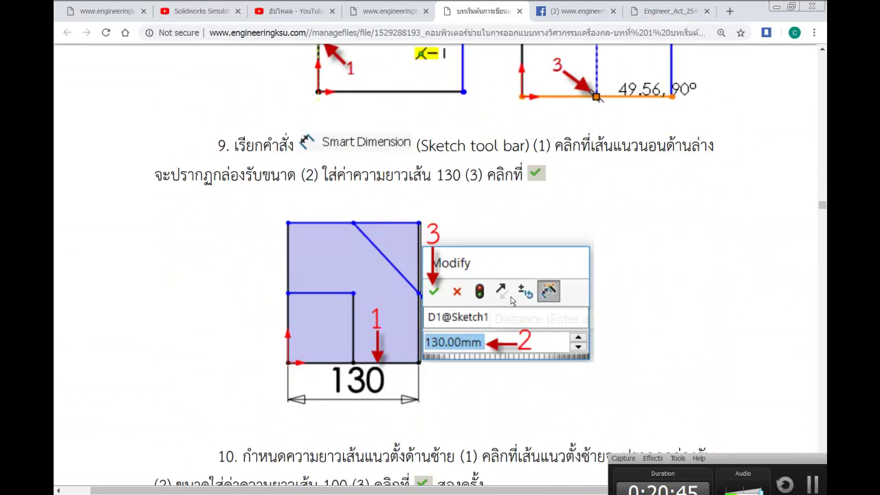
scroll(511, 300, up, 10)
scroll(510, 299, down, 16)
scroll(510, 301, down, 5)
scroll(510, 302, down, 15)
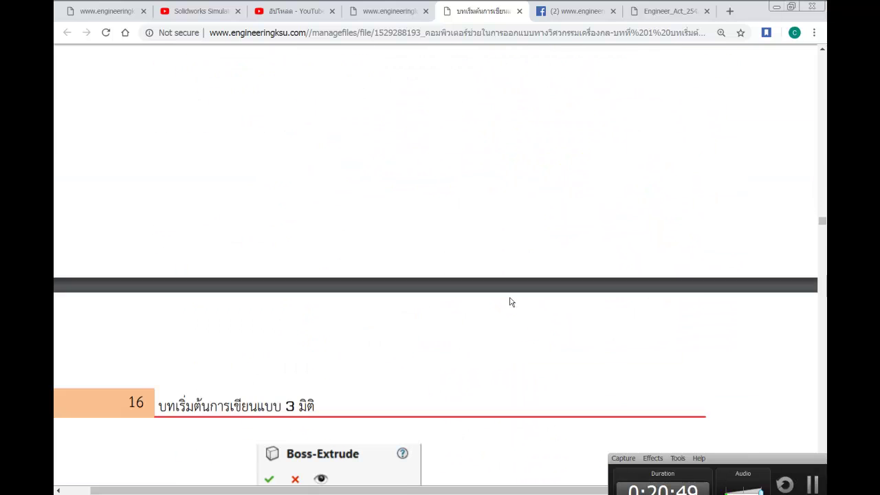
scroll(510, 302, up, 6)
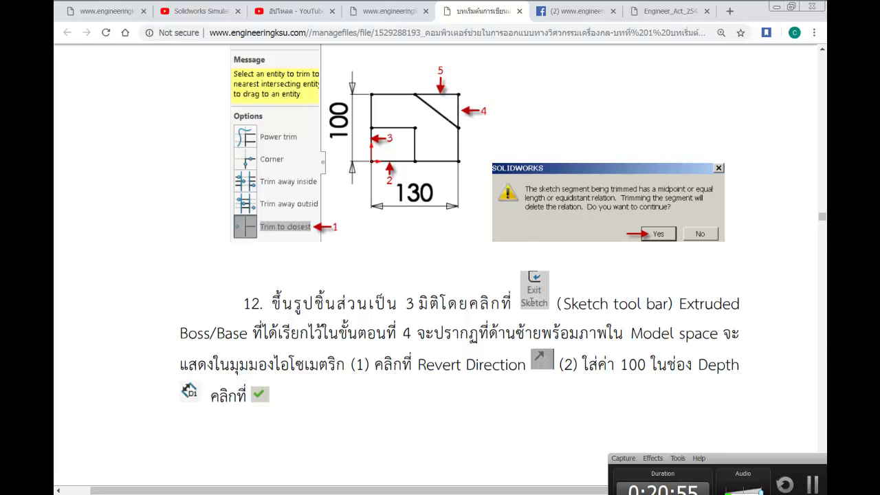
key(alt+Tab)
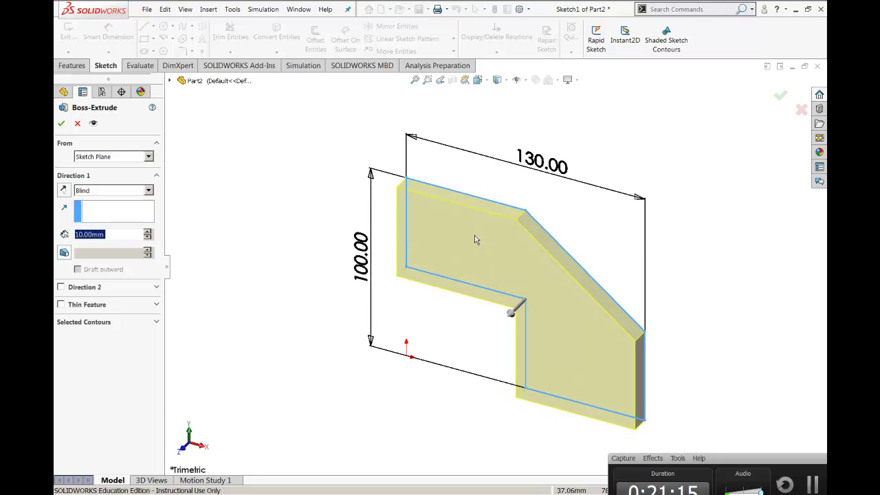
Step: Reverse the Boss-Extrude direction in the Trimetric preview
click(184, 452)
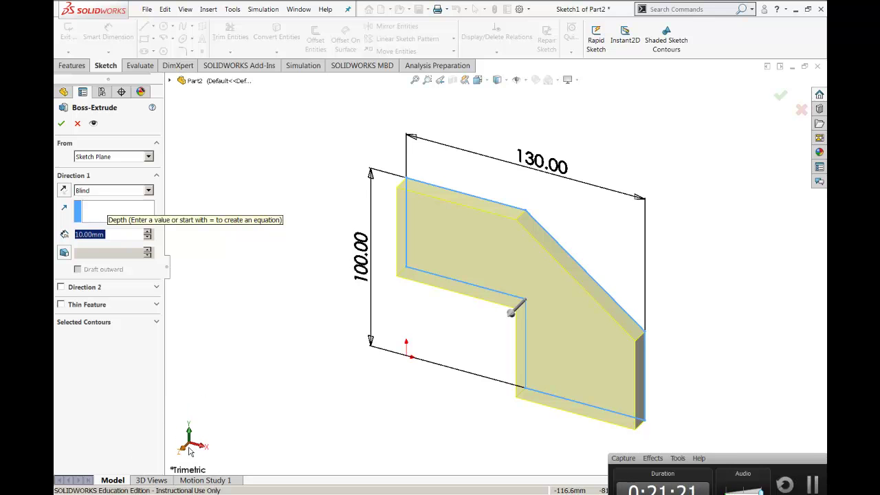
mouse_move(203, 411)
mouse_down()
mouse_move(382, 269)
mouse_move(352, 323)
mouse_up()
drag(388, 262, 341, 276)
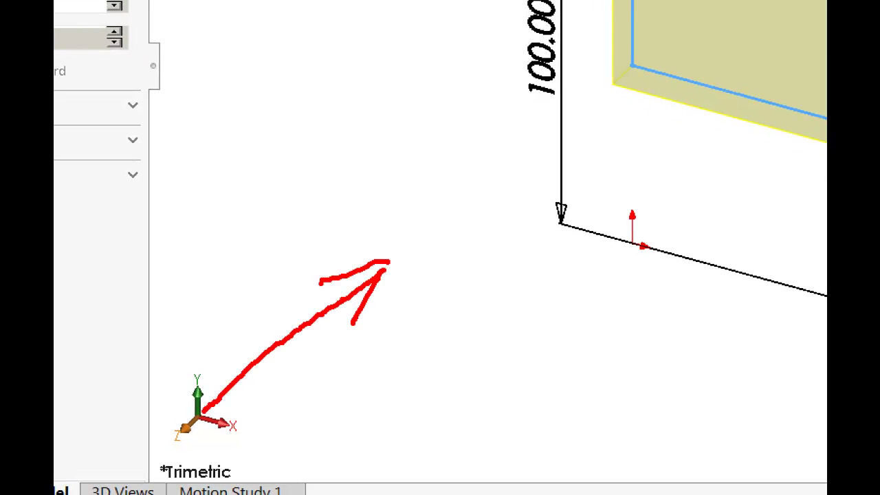
mouse_move(199, 415)
mouse_down()
mouse_move(132, 468)
mouse_move(145, 451)
mouse_up()
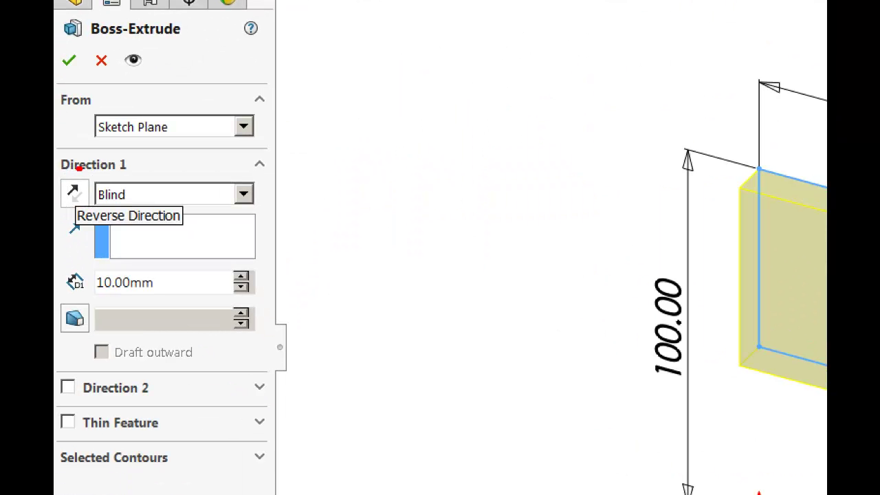
mouse_move(79, 167)
mouse_down()
mouse_move(80, 225)
mouse_move(64, 162)
mouse_up()
drag(517, 318, 639, 191)
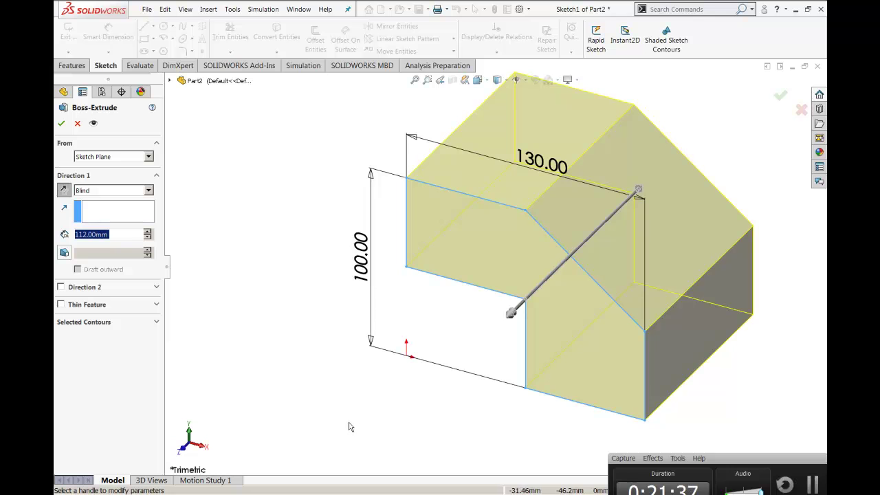
click(64, 190)
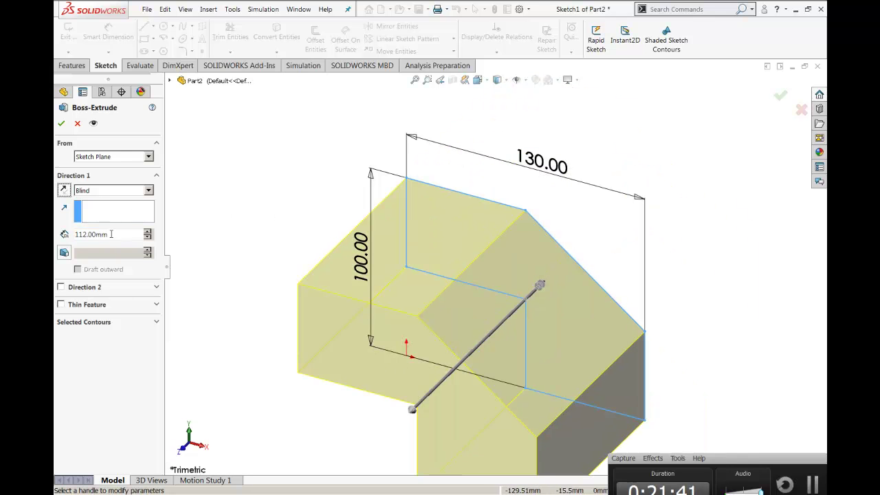
drag(108, 235, 57, 240)
Step: Set the Blind extrusion depth to the tutorial's 100 mm and confirm the solid
key(alt+Tab)
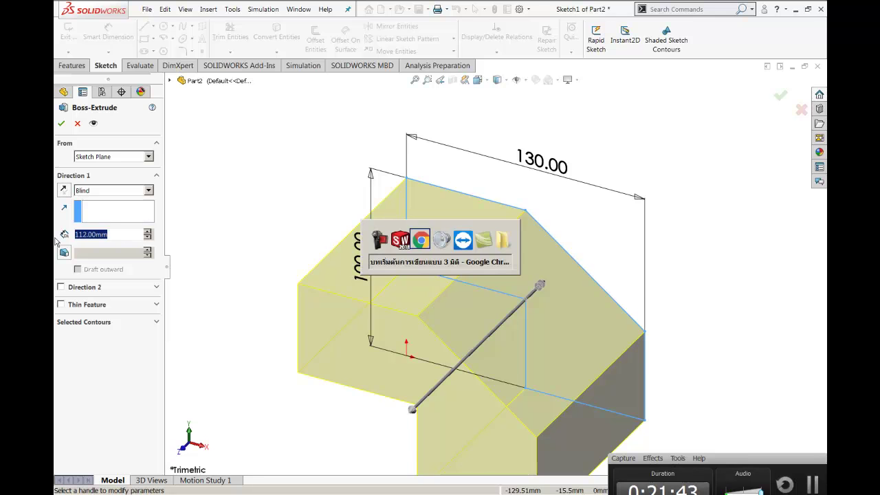
scroll(545, 274, down, 3)
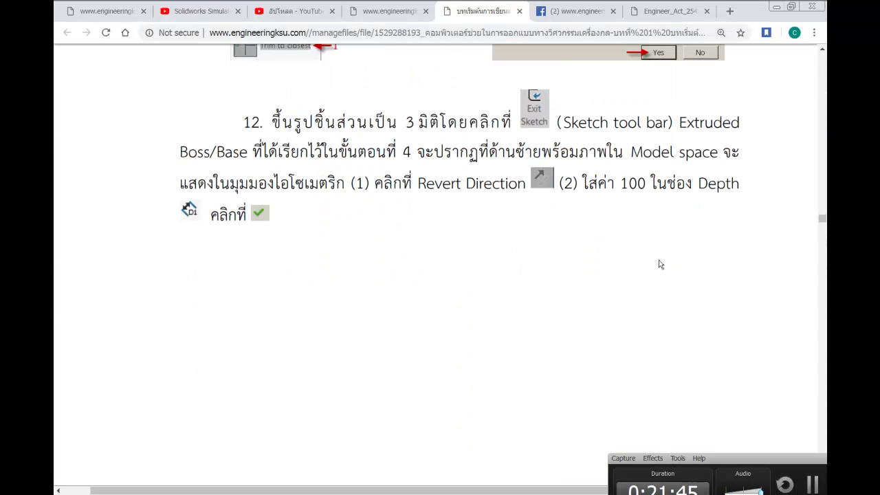
click(639, 191)
click(639, 191)
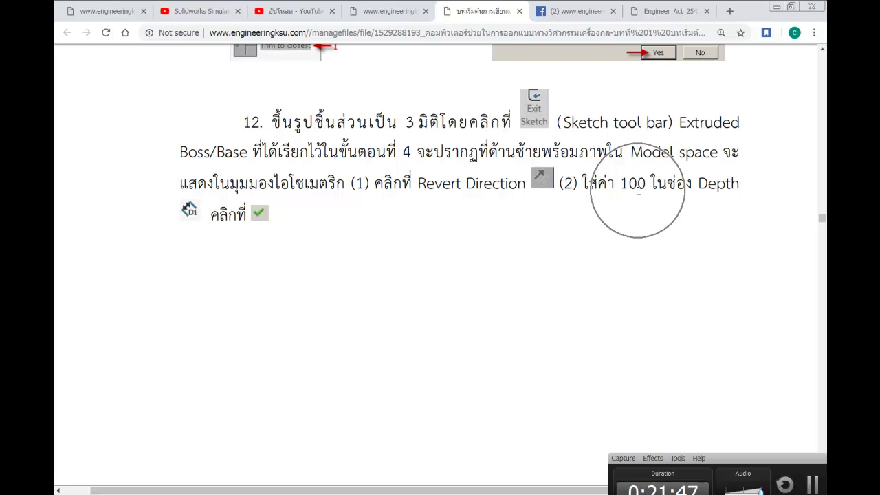
key(alt+Tab)
drag(121, 235, 57, 247)
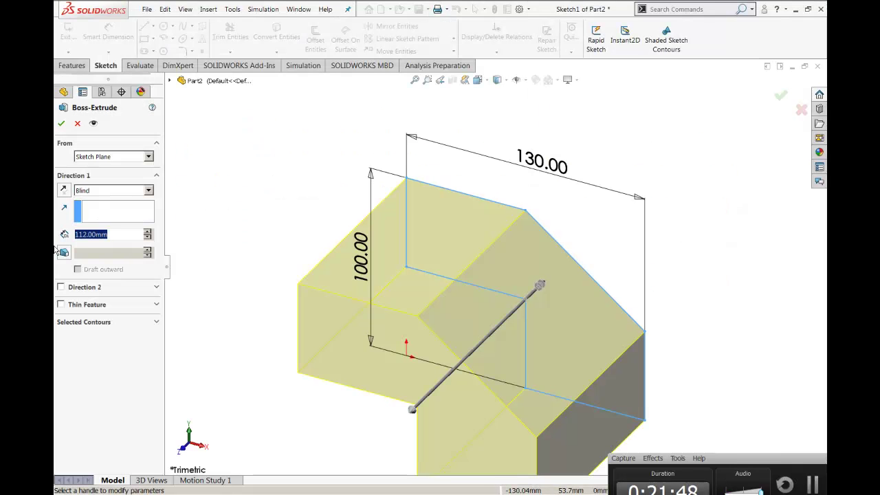
text(100)
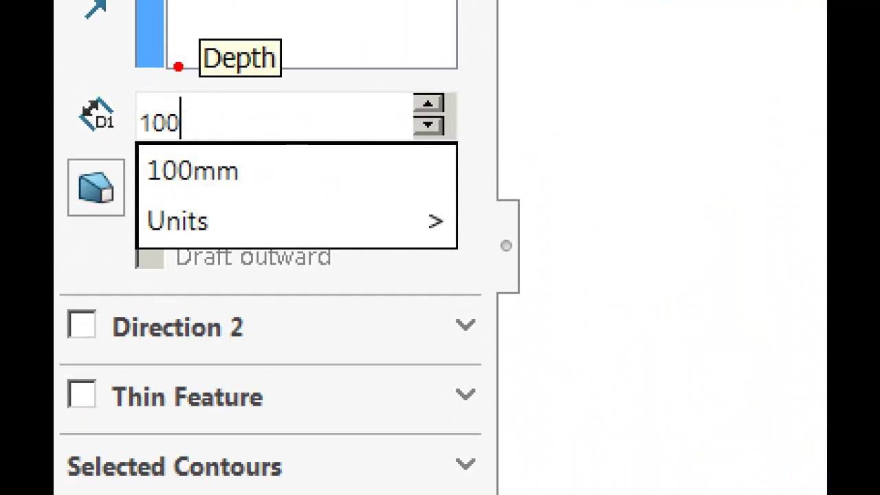
mouse_move(171, 53)
mouse_down()
mouse_move(56, 117)
mouse_move(82, 167)
mouse_move(196, 156)
mouse_move(208, 110)
mouse_move(173, 64)
mouse_up()
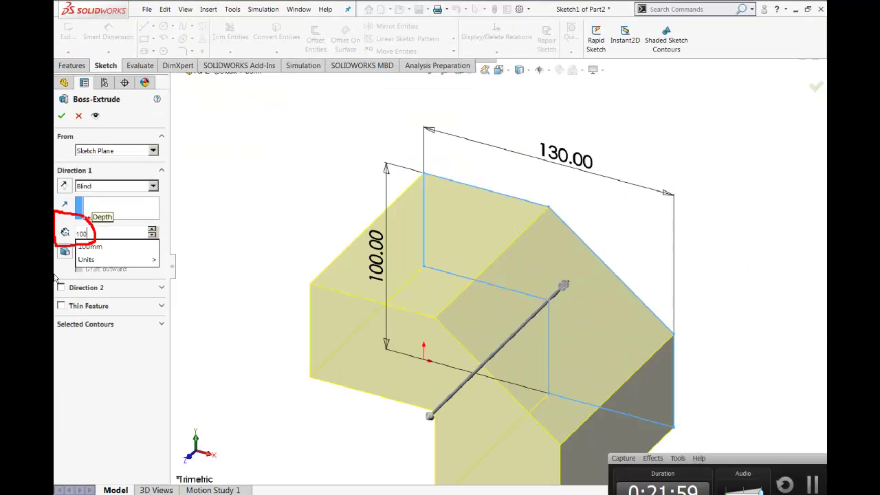
key(Return)
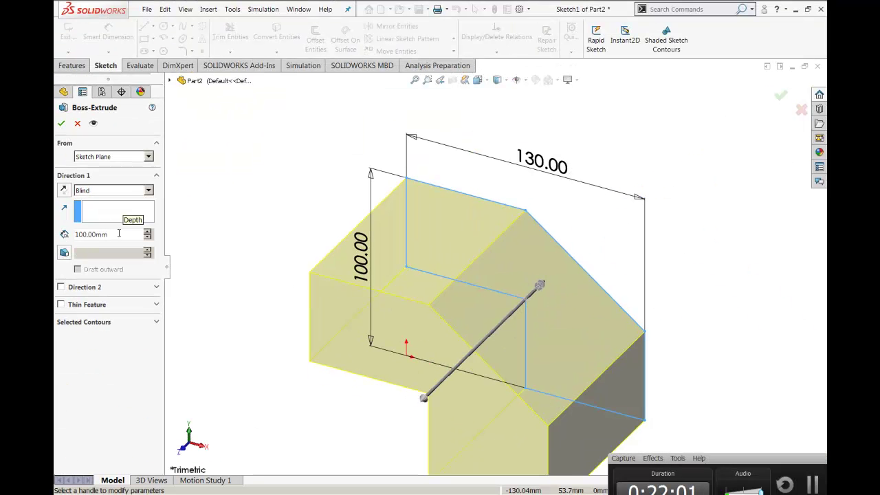
key(Return)
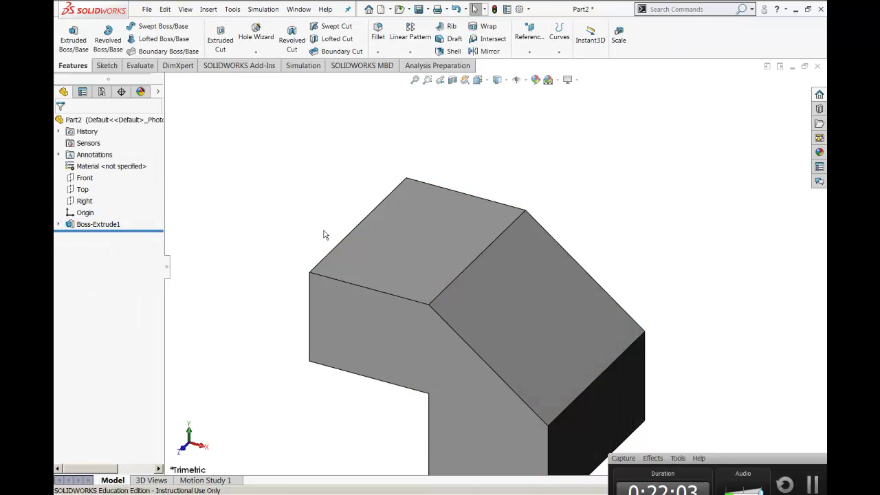
scroll(499, 347, up, 4)
Step: Expand Boss-Extrude1 and open Sketch1 for editing to review its 130 and 100 dimensions
key(f)
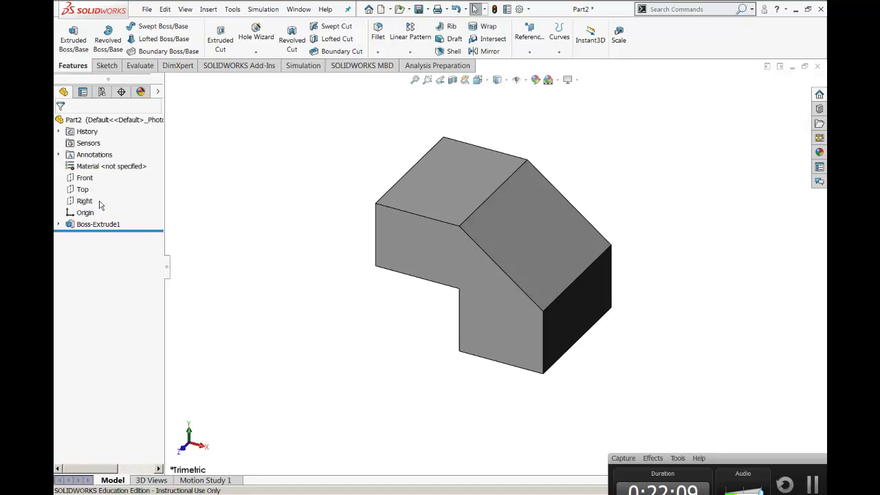
click(58, 224)
click(93, 225)
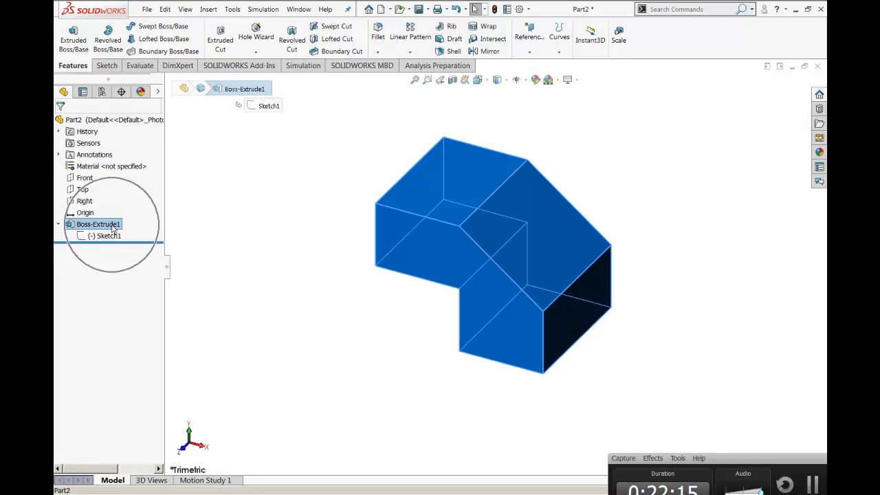
click(107, 238)
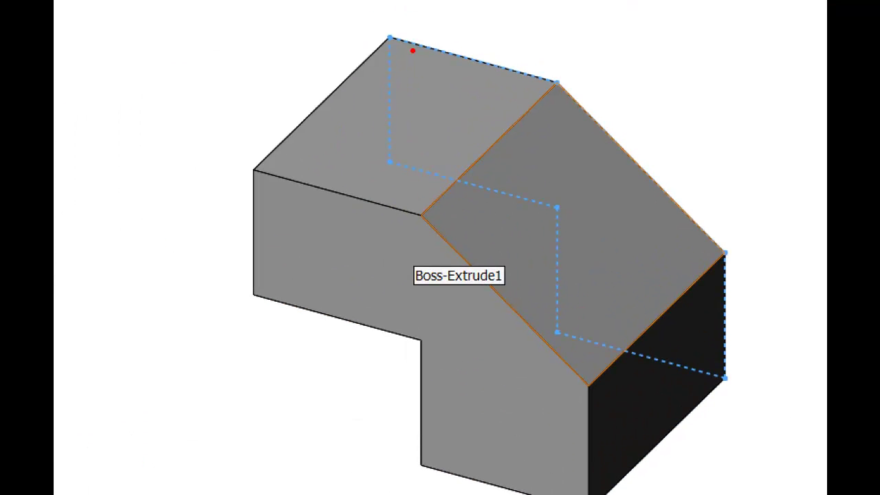
mouse_move(391, 40)
mouse_down()
mouse_move(389, 164)
mouse_move(463, 166)
mouse_move(564, 208)
mouse_move(551, 287)
mouse_move(558, 334)
mouse_move(724, 378)
mouse_move(724, 254)
mouse_move(680, 225)
mouse_move(568, 88)
mouse_move(391, 38)
mouse_up()
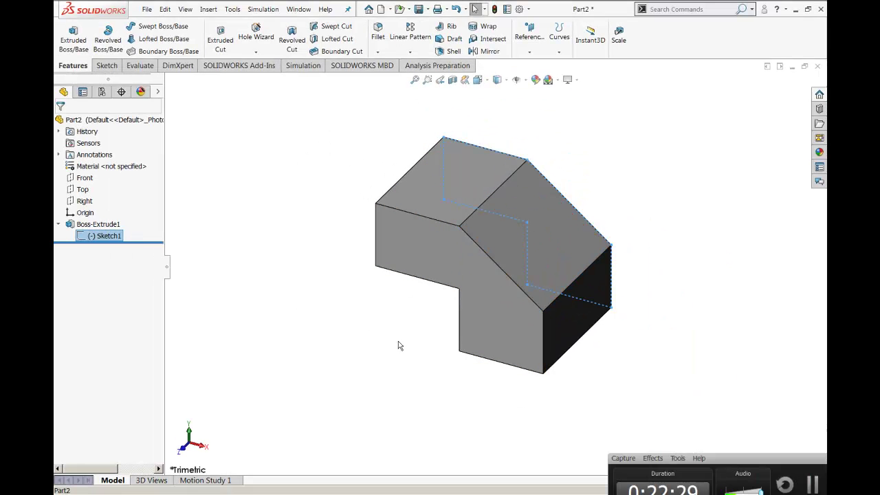
click(118, 225)
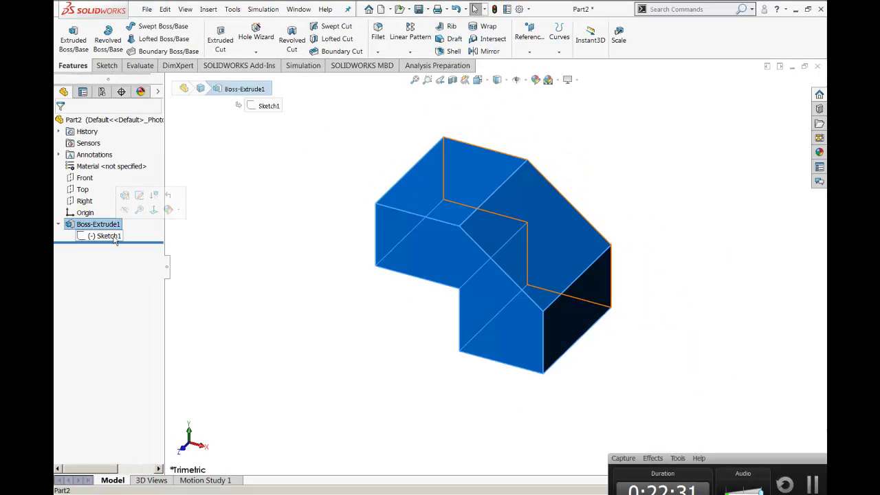
click(113, 237)
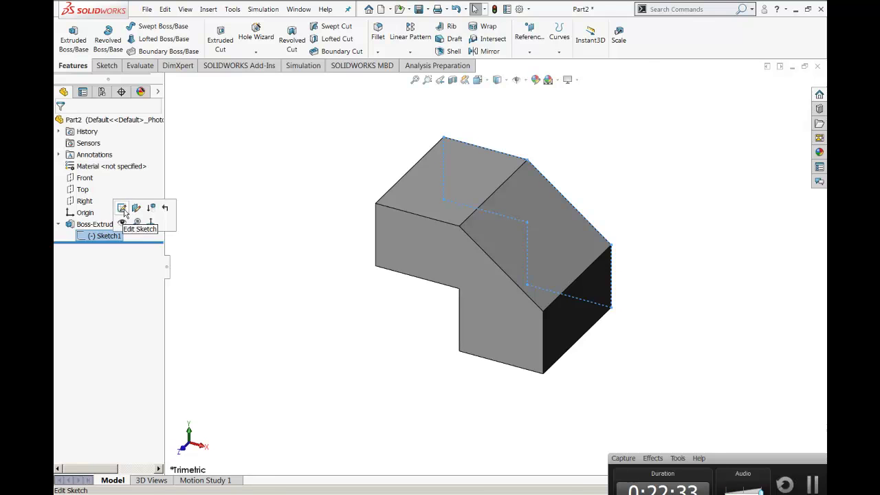
click(122, 208)
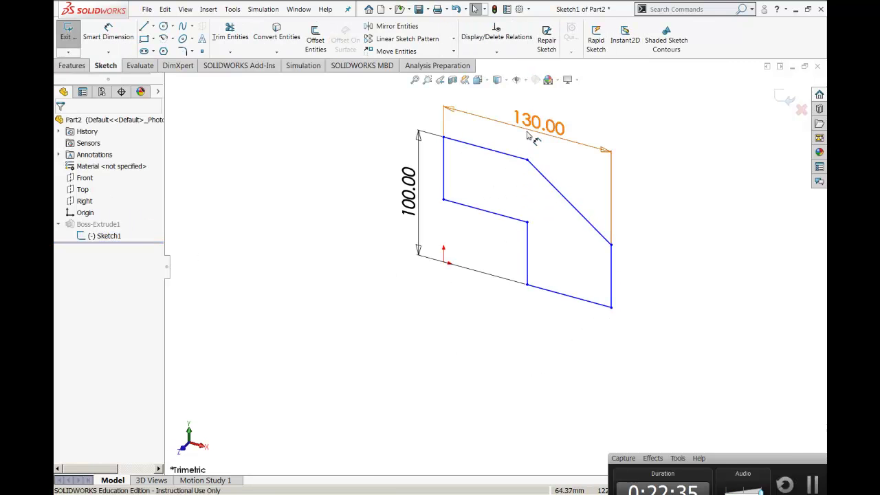
Step: Exit the sketch and rotate the unchanged extruded solid to inspect it
click(68, 32)
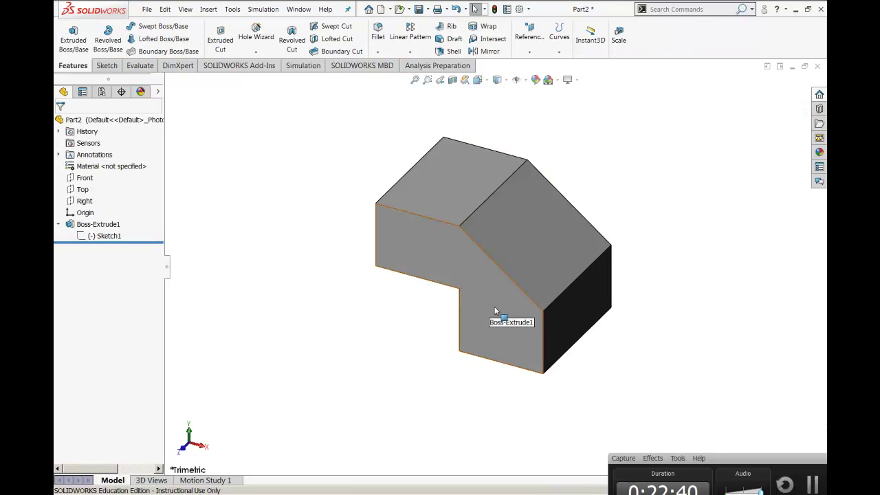
drag(738, 464, 547, 428)
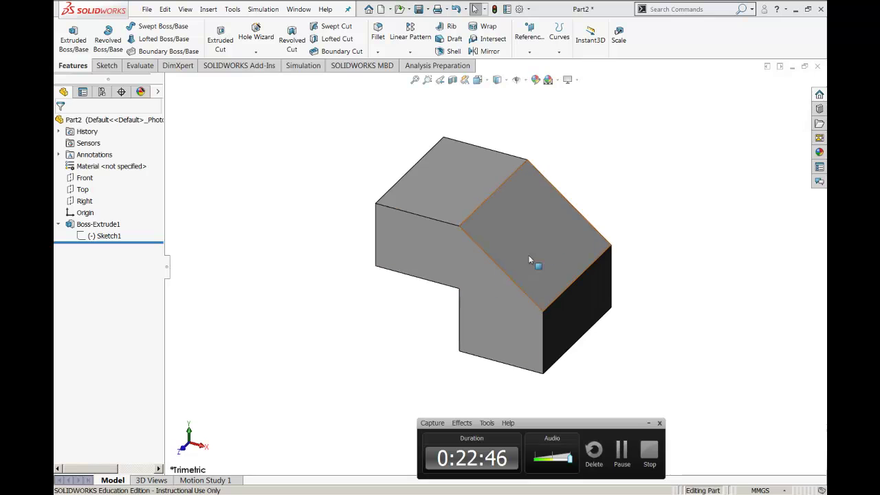
click(499, 307)
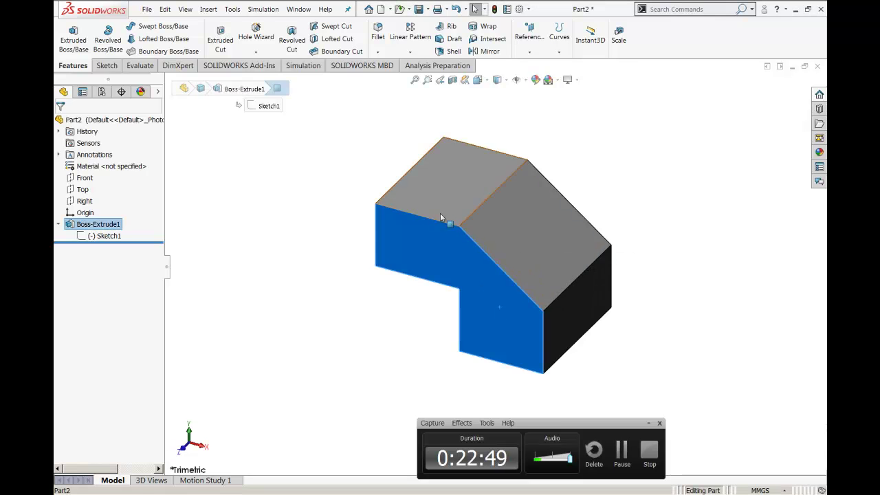
click(373, 161)
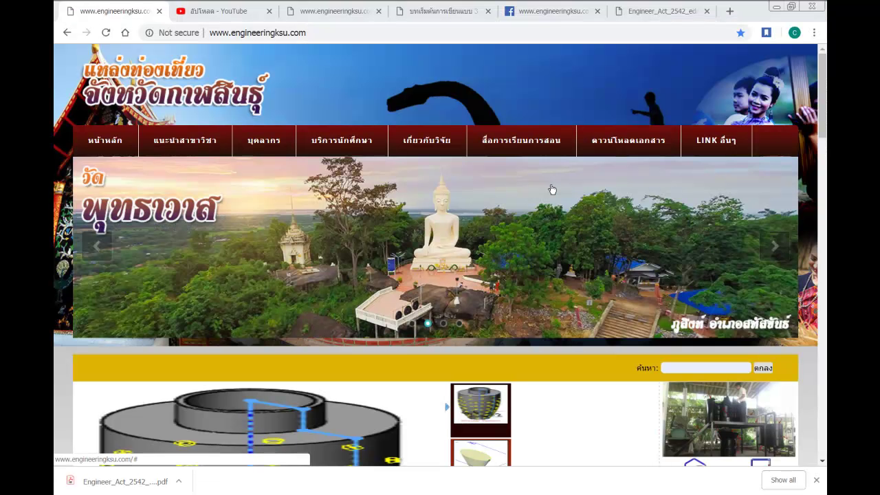
mouse_move(505, 150)
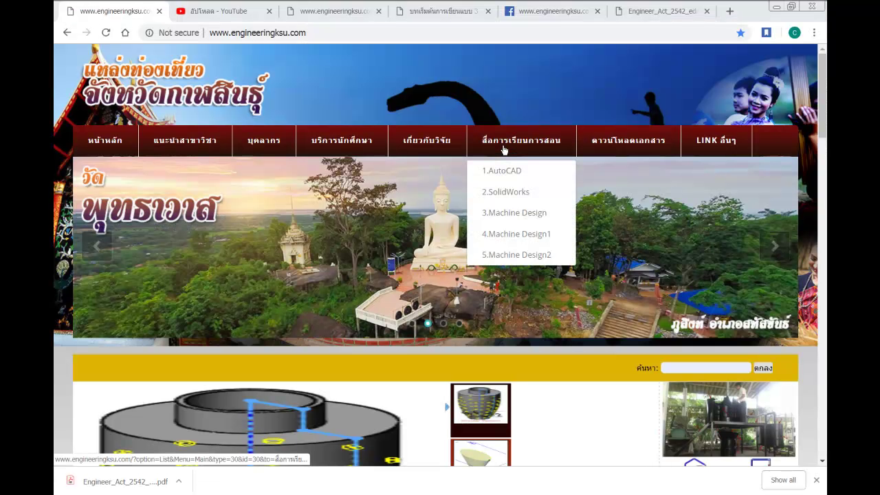
Step: Open the 2.SolidWorks lesson page on engineeringksu.com and glance at the Facebook and YouTube tabs
click(512, 199)
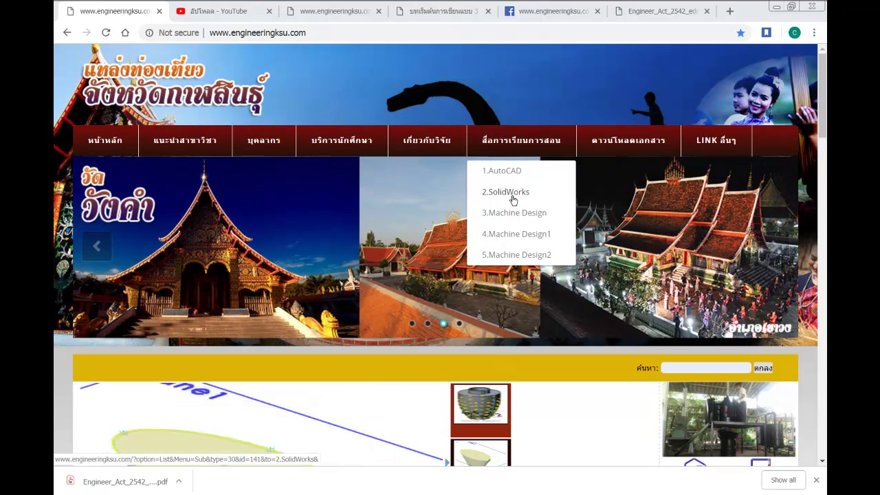
click(347, 20)
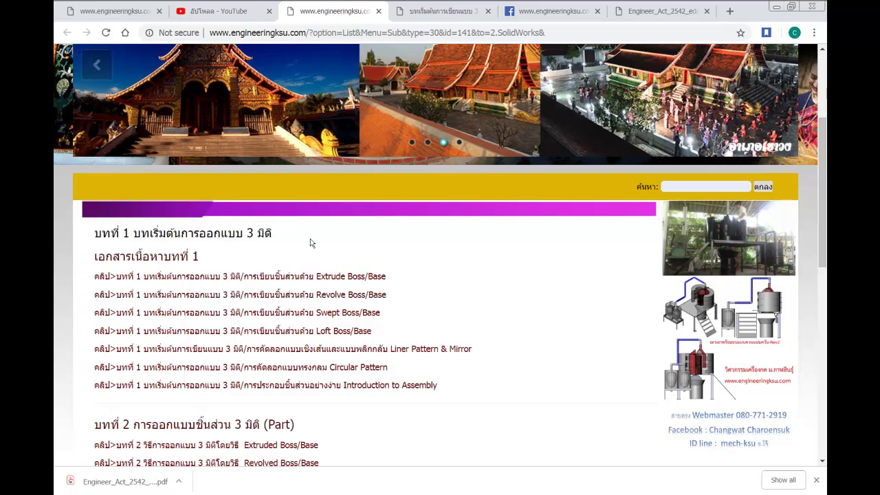
scroll(332, 266, down, 7)
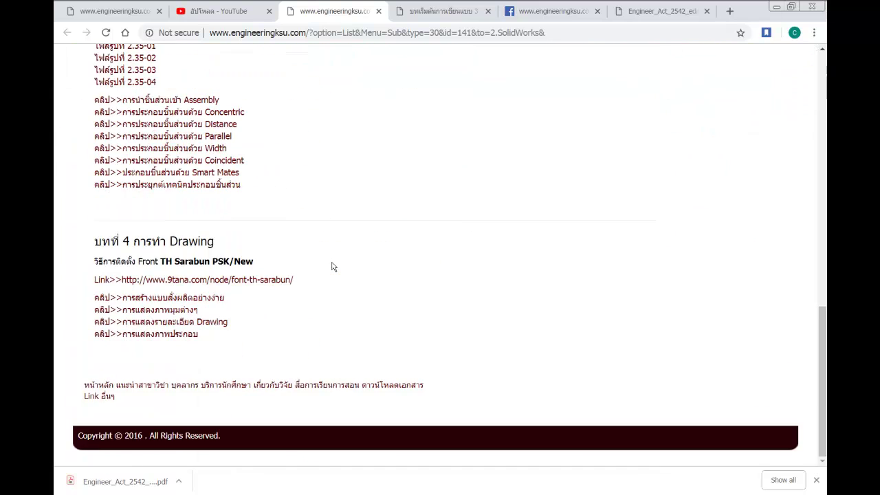
scroll(332, 266, up, 7)
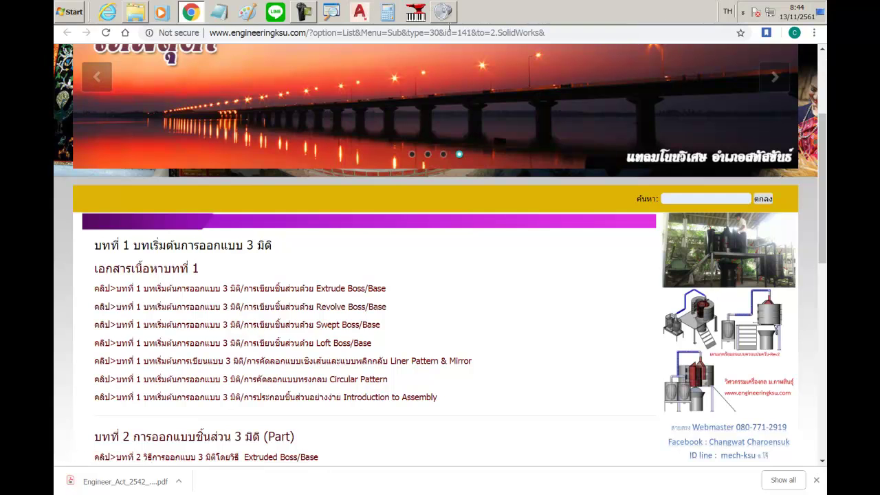
click(507, 15)
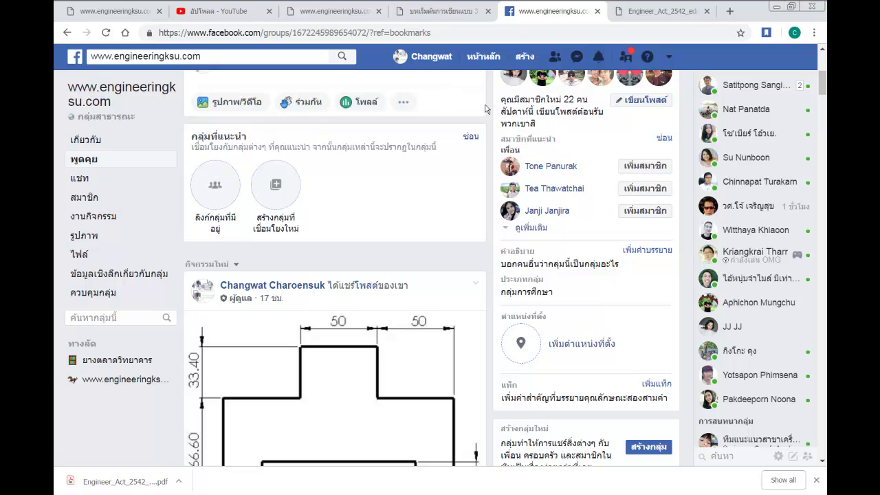
click(237, 15)
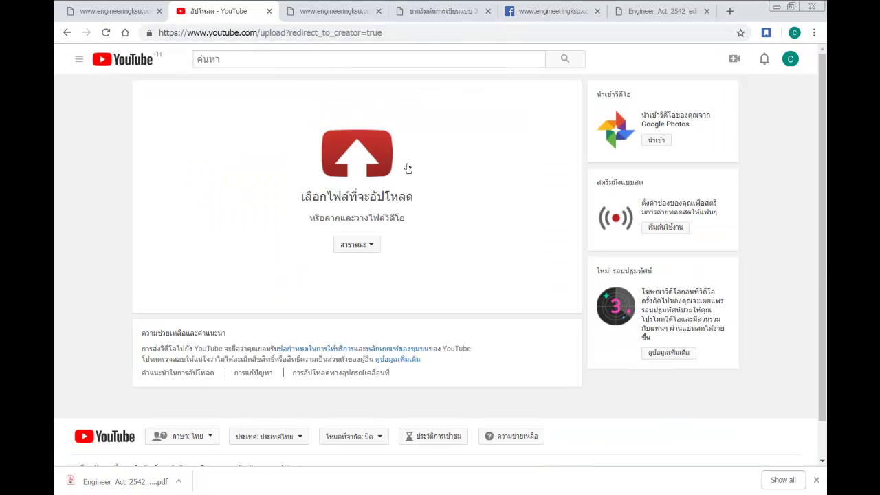
key(alt+Tab)
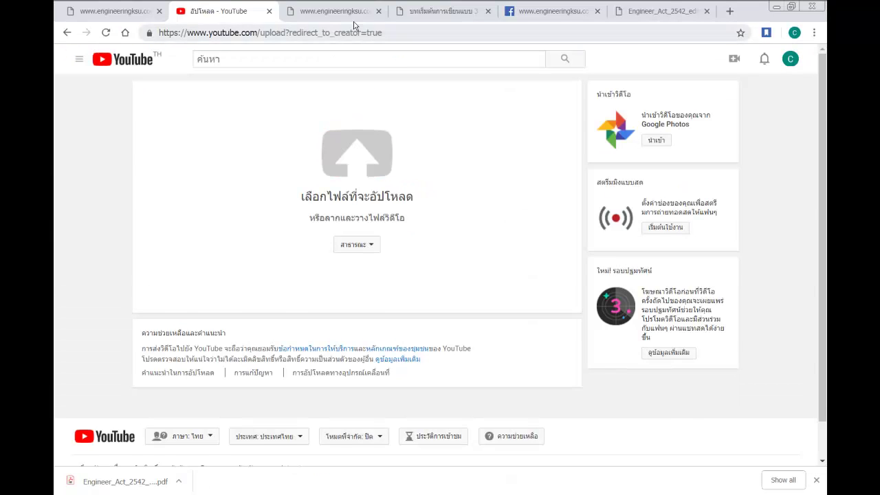
click(347, 14)
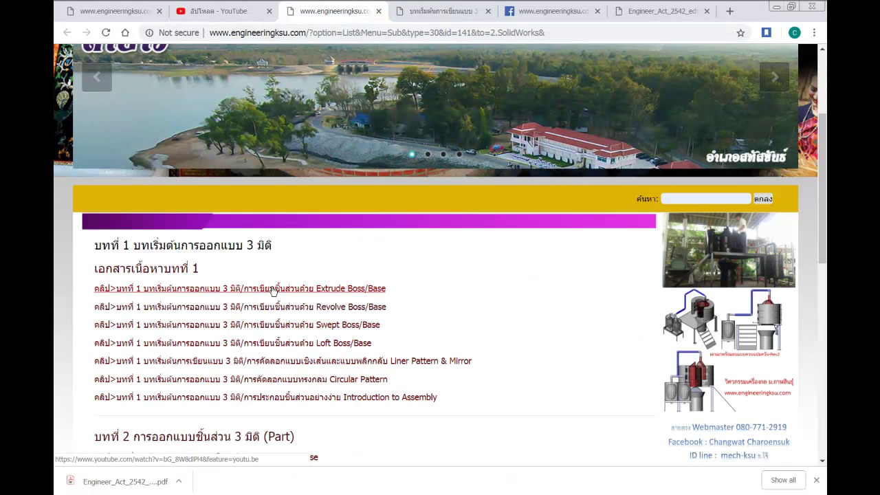
Step: Scroll to the Chapter 1 links and outline that list in red
scroll(274, 292, down, 5)
scroll(244, 275, down, 3)
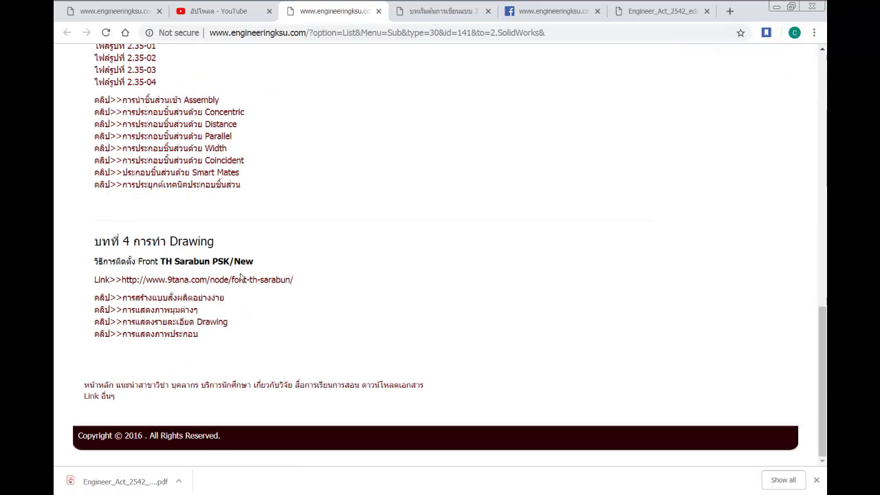
scroll(186, 245, up, 10)
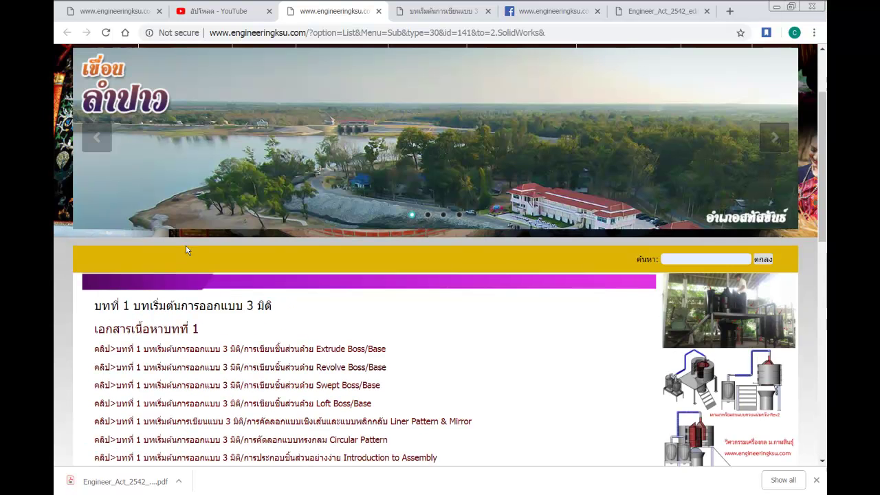
scroll(164, 319, down, 2)
click(147, 207)
click(148, 214)
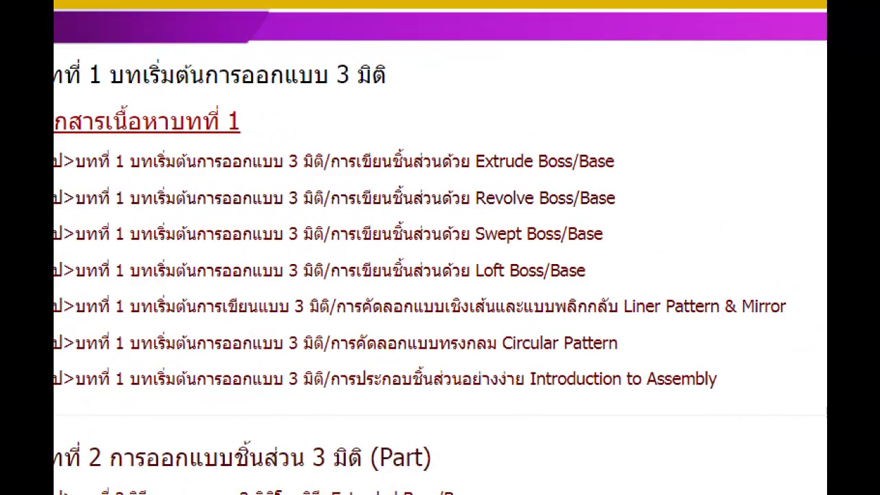
mouse_move(141, 153)
mouse_down()
mouse_move(115, 277)
mouse_move(106, 400)
mouse_move(202, 419)
mouse_move(447, 436)
mouse_move(683, 423)
mouse_move(797, 407)
mouse_move(826, 382)
mouse_move(826, 284)
mouse_move(807, 181)
mouse_move(762, 158)
mouse_move(606, 155)
mouse_move(384, 132)
mouse_move(245, 134)
mouse_move(129, 151)
mouse_up()
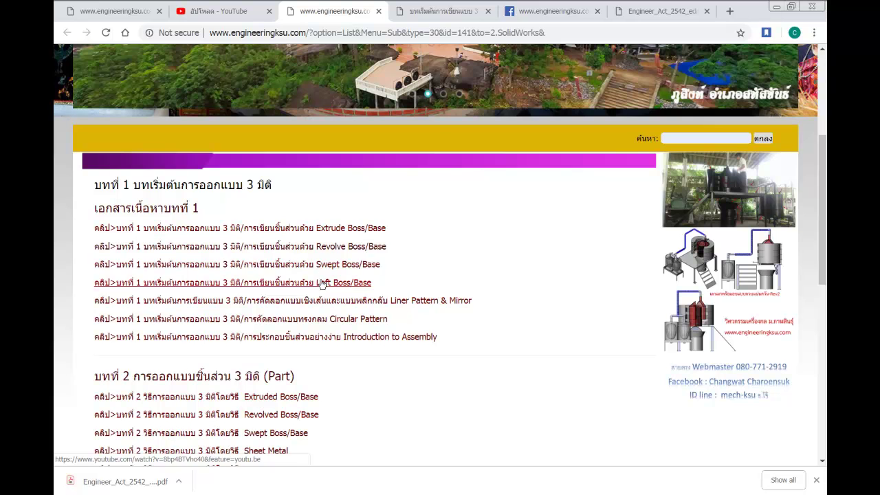
Step: Open the Chapter 1 content document, underlining the heading and circling its link in red
click(346, 234)
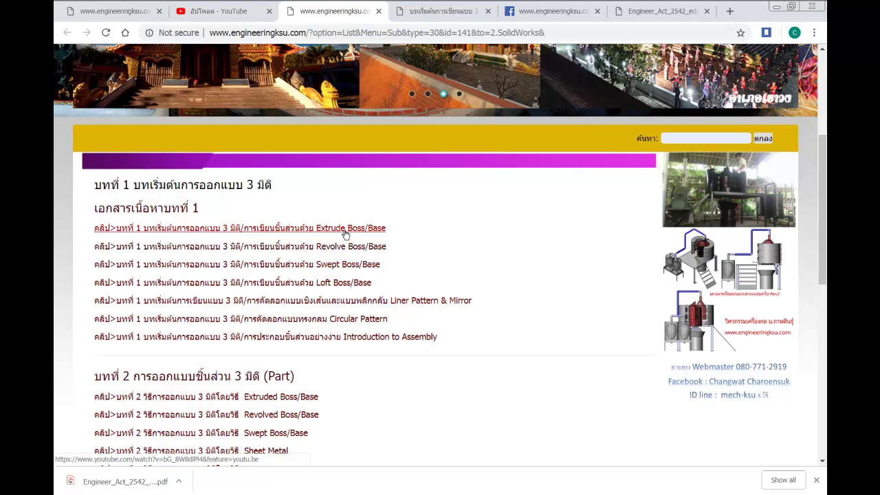
click(158, 208)
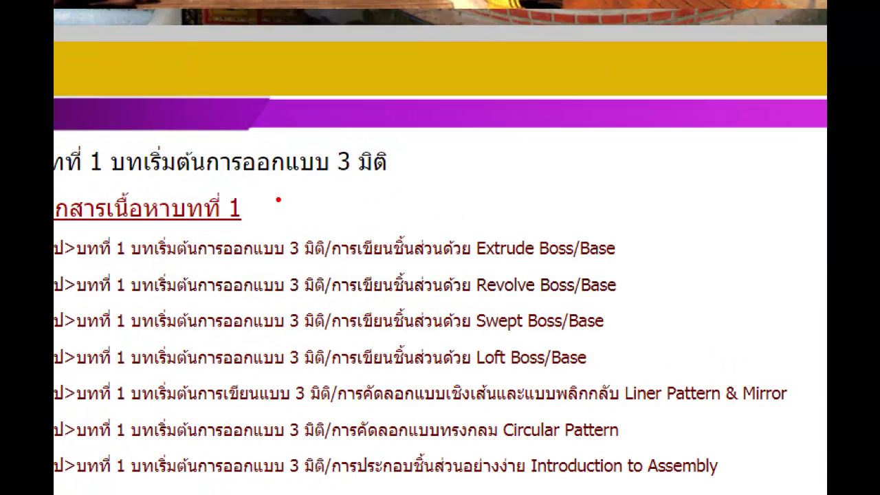
mouse_move(279, 200)
mouse_down()
mouse_move(211, 186)
mouse_move(63, 185)
mouse_up()
mouse_move(271, 199)
mouse_down()
mouse_move(126, 206)
mouse_move(203, 232)
mouse_move(317, 221)
mouse_move(368, 201)
mouse_up()
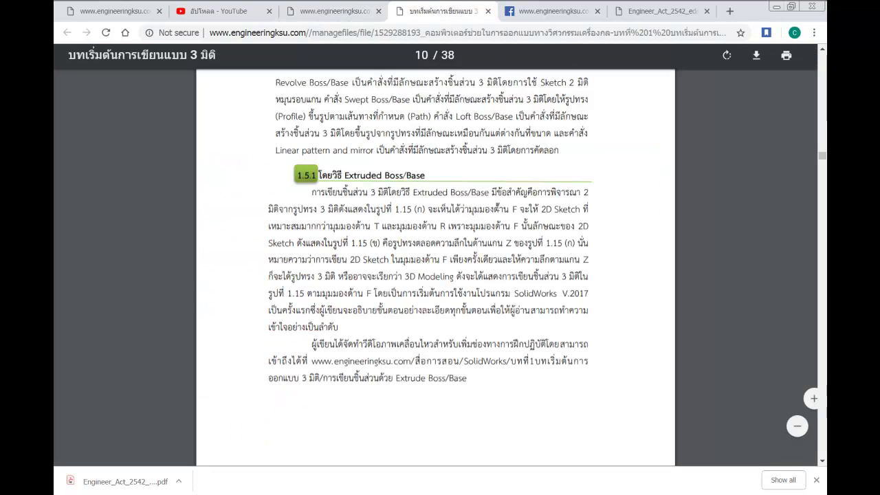
Step: Scroll through the chapter 1 PDF and highlight the version number V.2017
scroll(591, 221, up, 5)
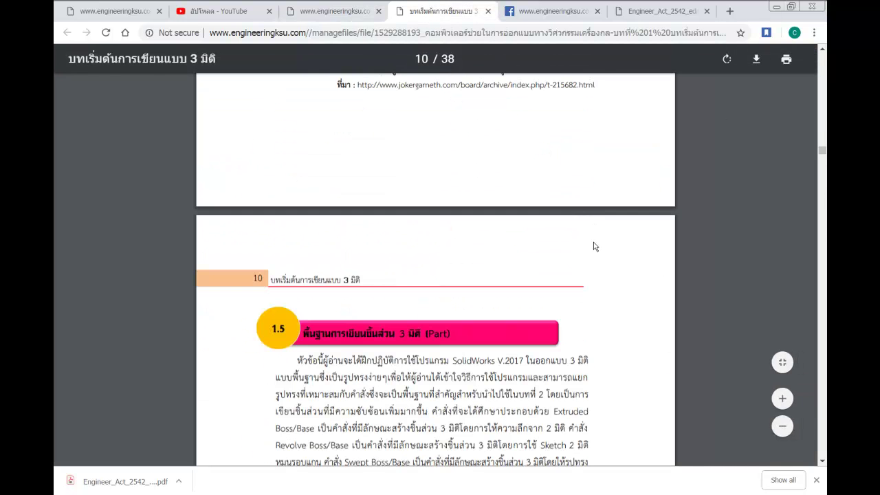
scroll(595, 246, up, 5)
scroll(595, 242, up, 1)
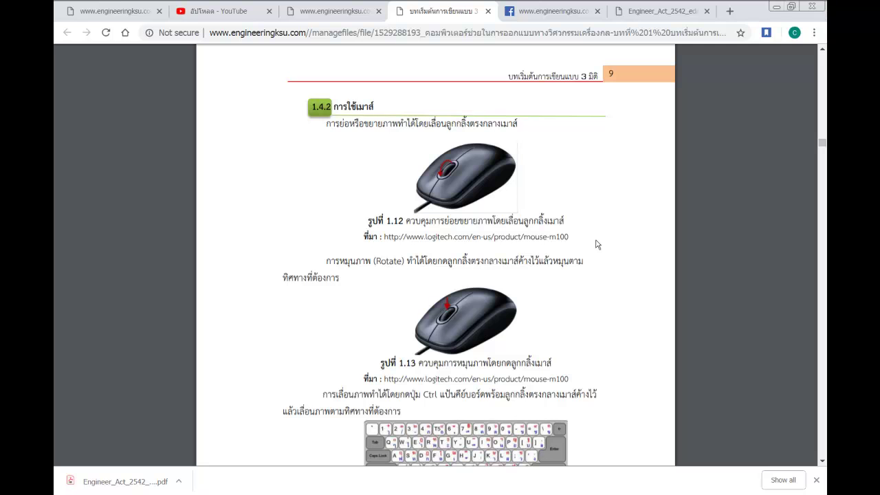
scroll(597, 245, up, 15)
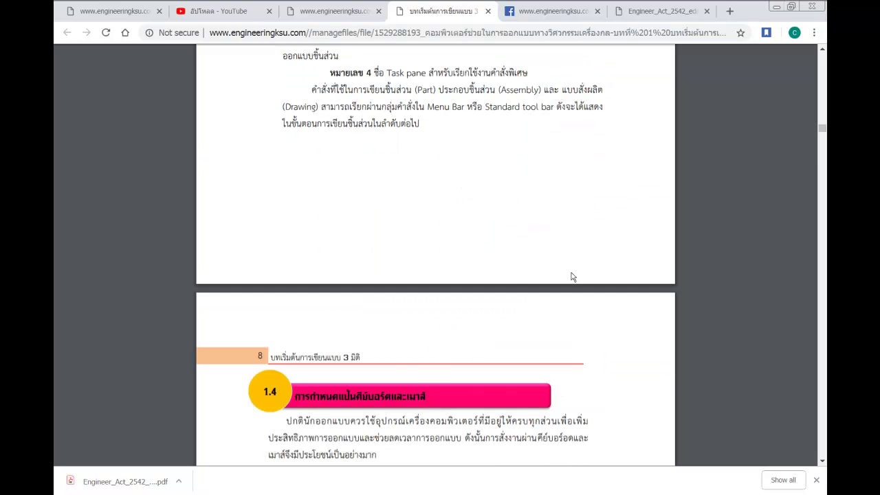
scroll(554, 216, up, 20)
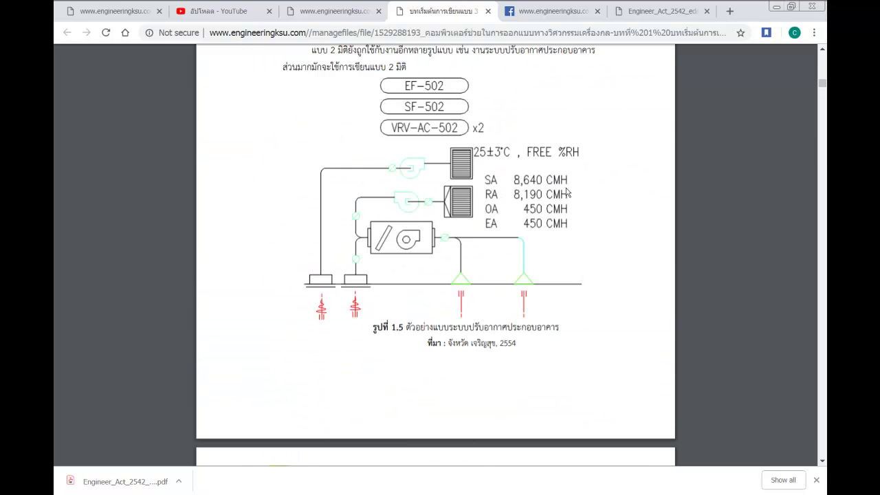
scroll(567, 187, up, 10)
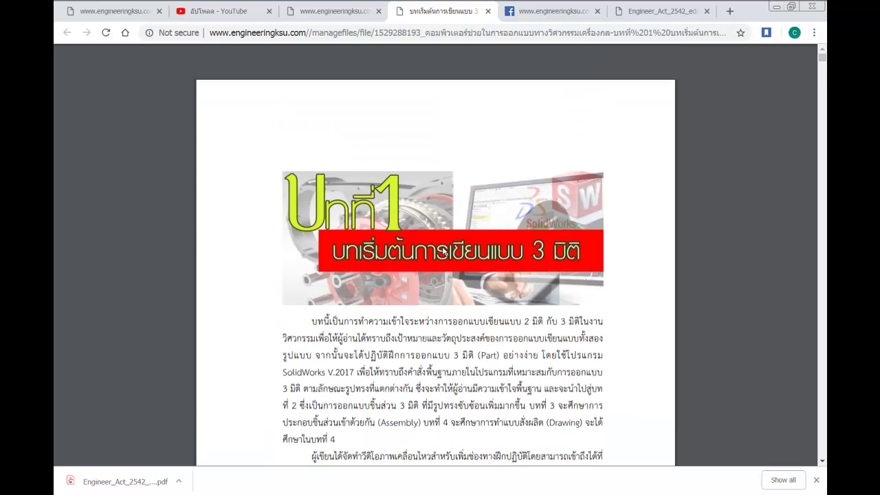
scroll(444, 253, down, 3)
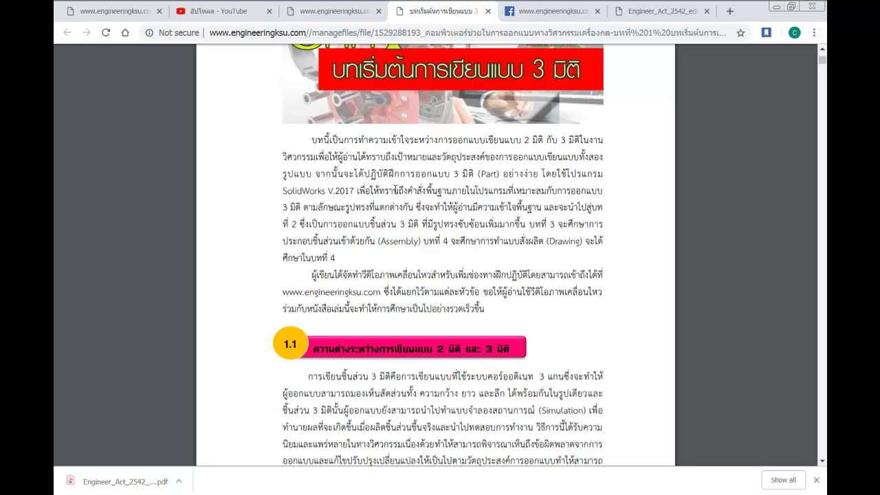
drag(355, 190, 328, 190)
double_click(353, 191)
scroll(406, 239, down, 4)
scroll(442, 159, up, 2)
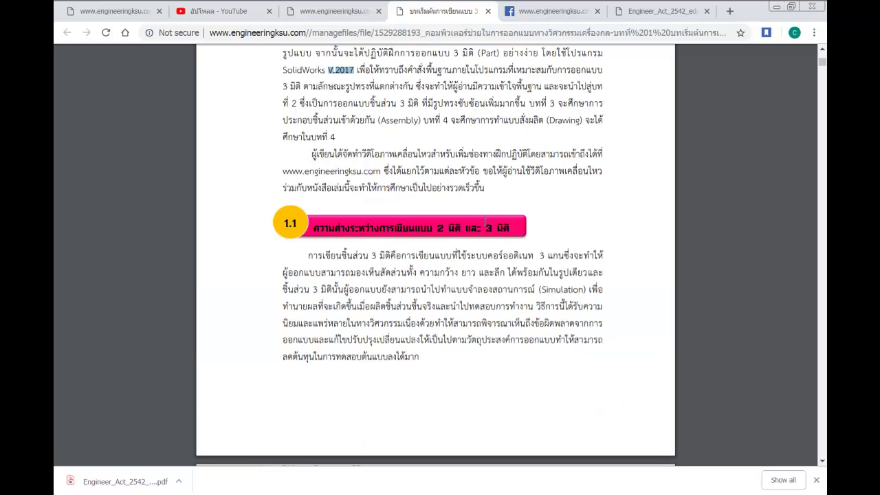
Step: Zoom the PDF in two steps and scroll down to Figure 1.2
click(453, 236)
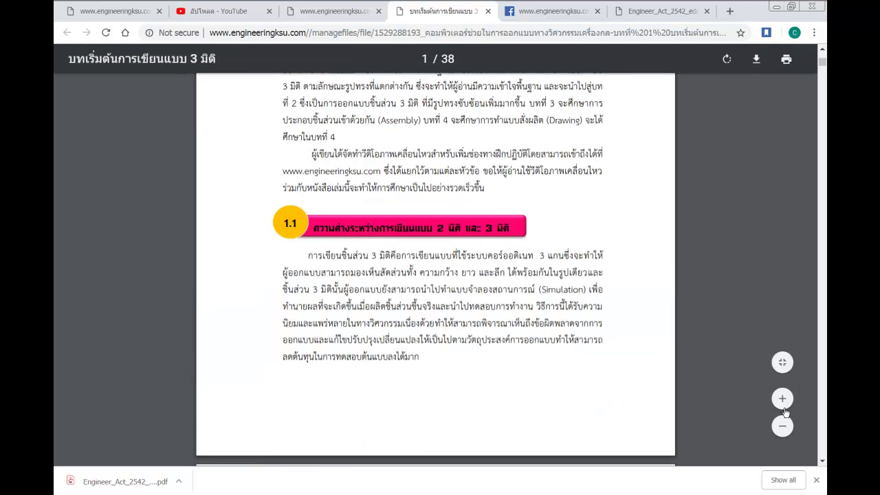
click(784, 408)
click(784, 408)
scroll(548, 342, down, 1)
scroll(531, 256, down, 6)
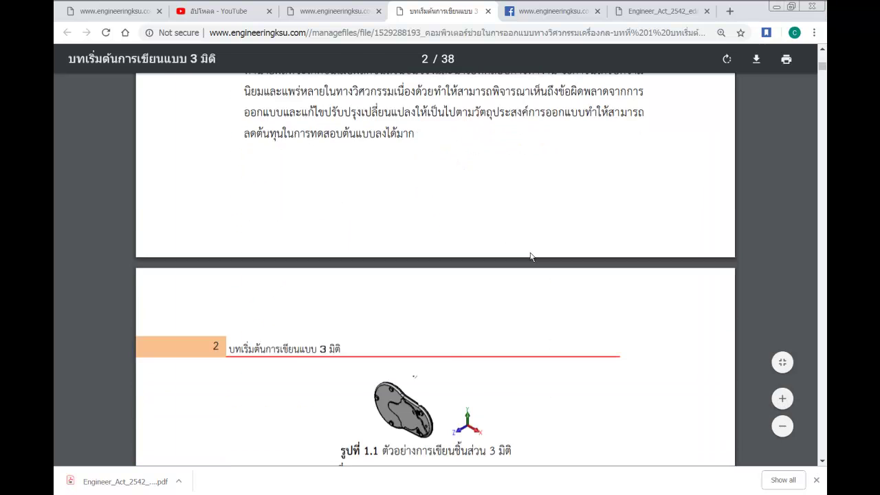
scroll(530, 256, up, 6)
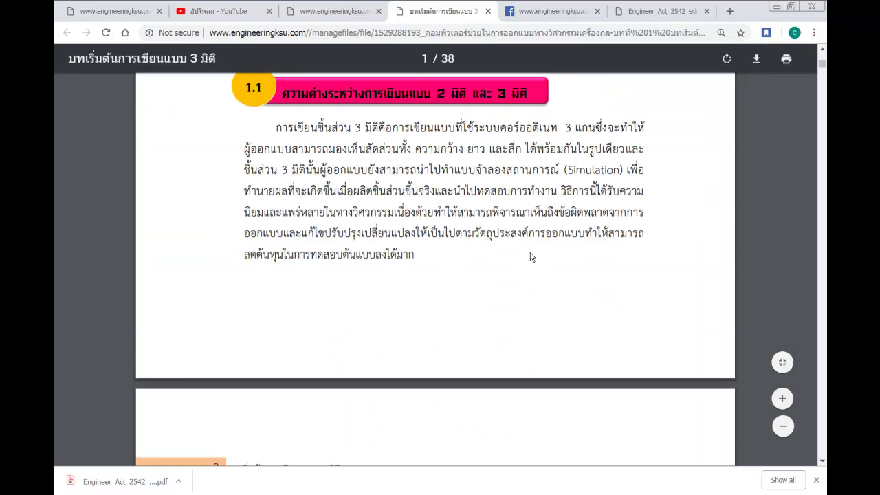
scroll(531, 255, down, 8)
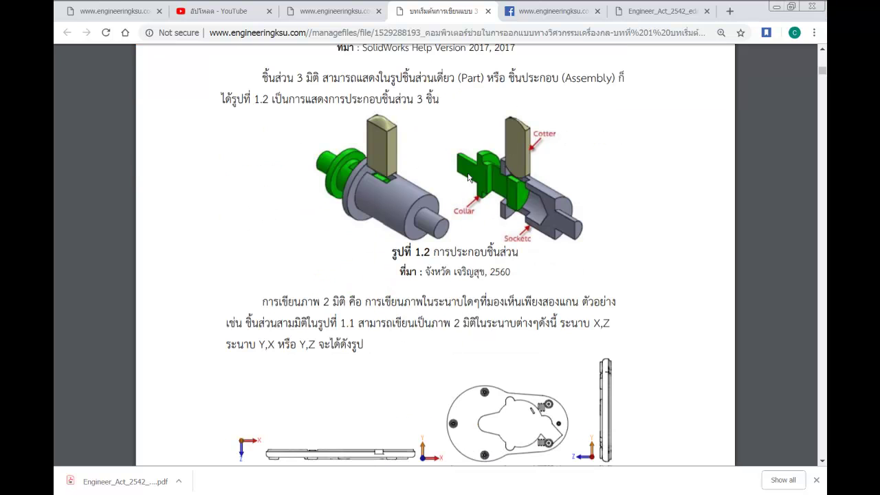
Step: Point out the parts of Figure 1.2's three-part assembly, then return to the course site tab
click(378, 151)
click(384, 148)
click(385, 149)
click(386, 176)
click(383, 173)
click(331, 178)
click(410, 194)
click(502, 175)
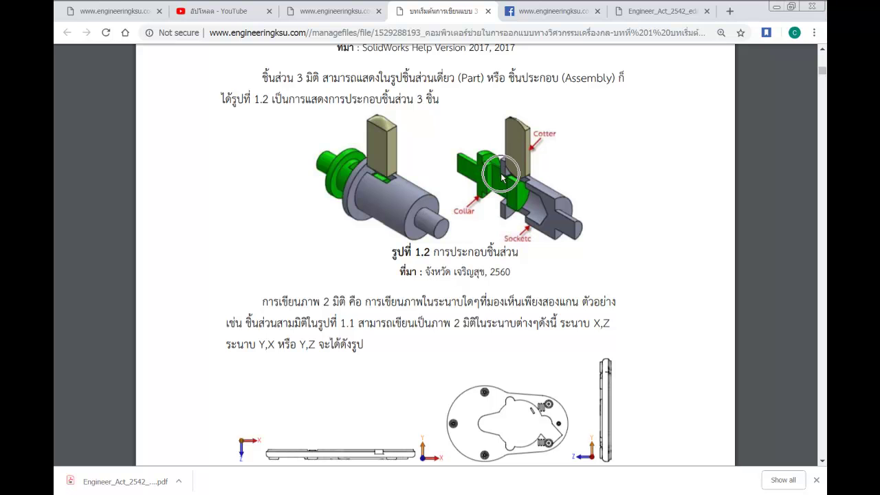
click(501, 173)
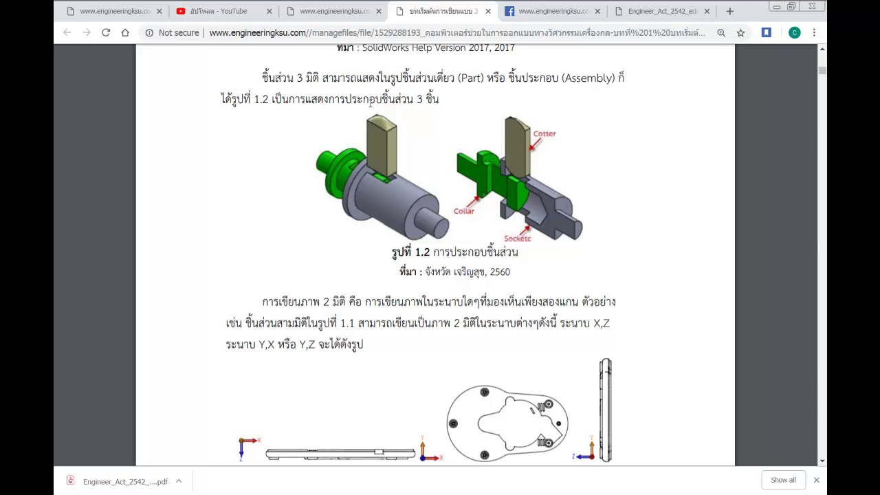
click(135, 14)
Step: Search YouTube for 'solidworks simulation' and play the 7:55 Solidworks Simulation Structure video
mouse_move(716, 139)
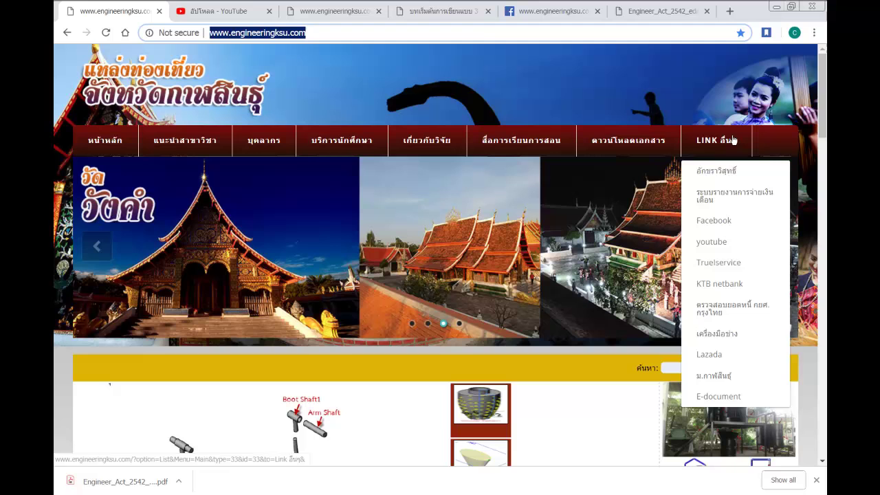
click(715, 242)
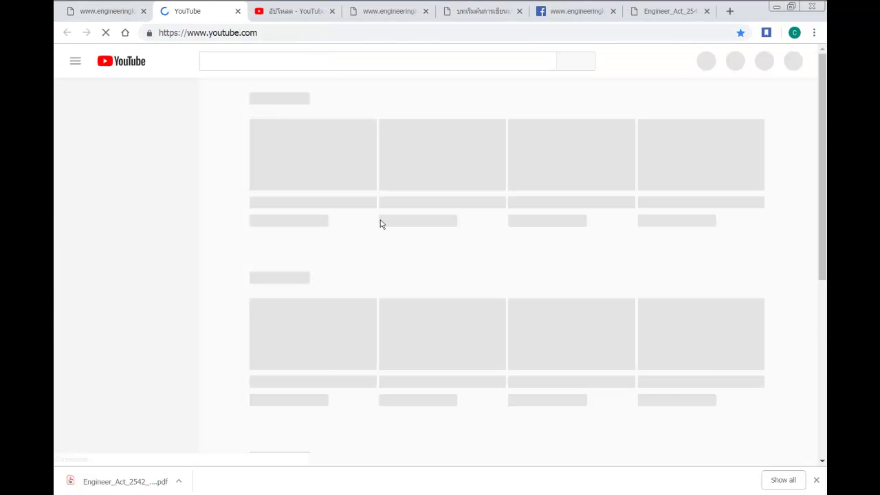
text(ห)
key(BackSpace)
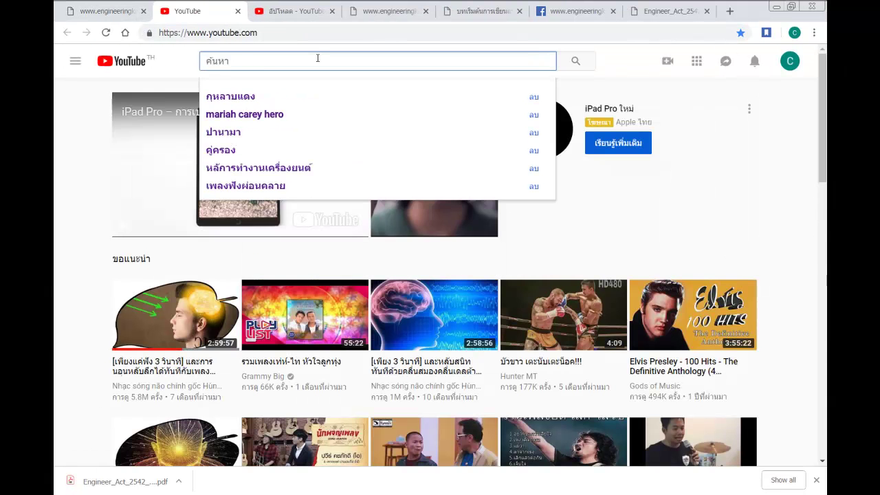
text(solidWQo)
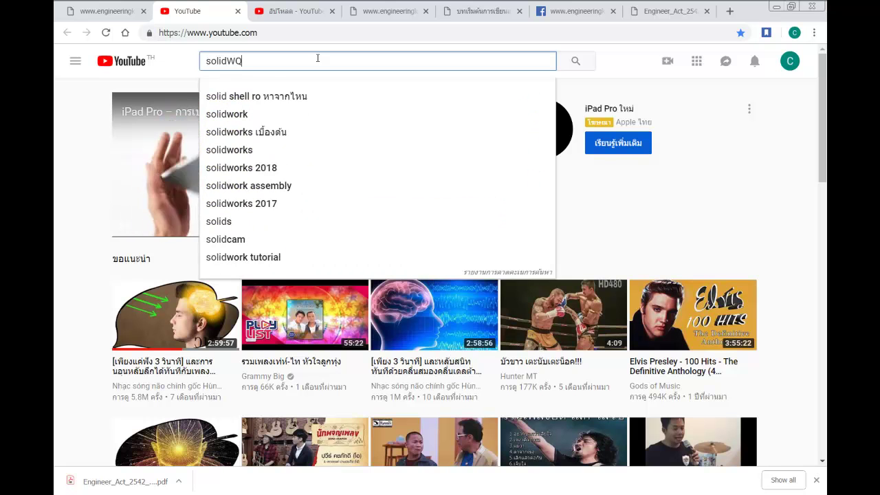
key(BackSpace)
key(BackSpace)
text(or)
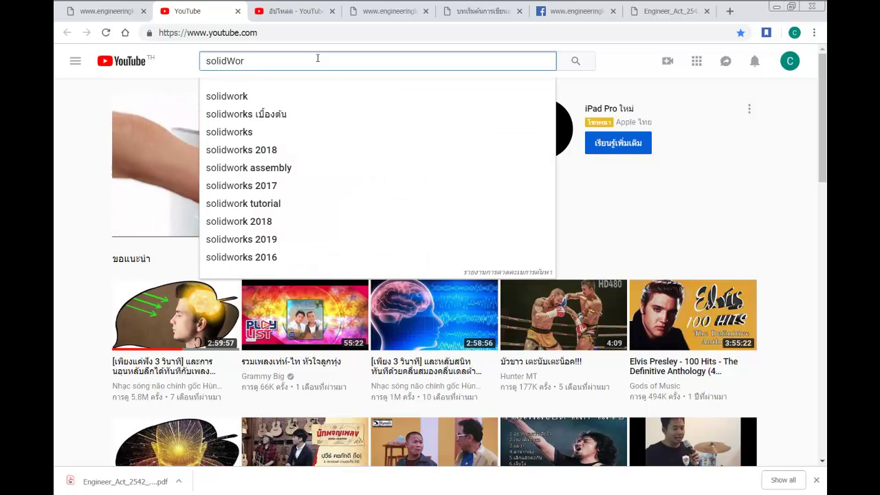
text(ks simu)
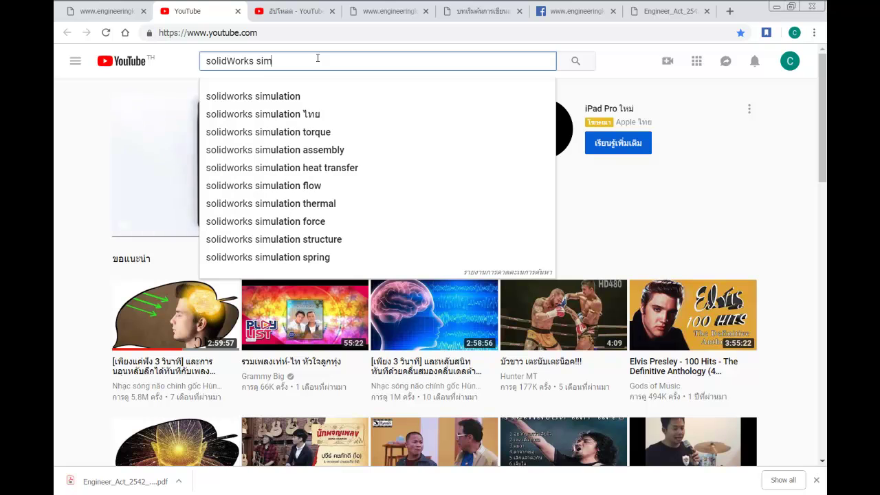
click(310, 97)
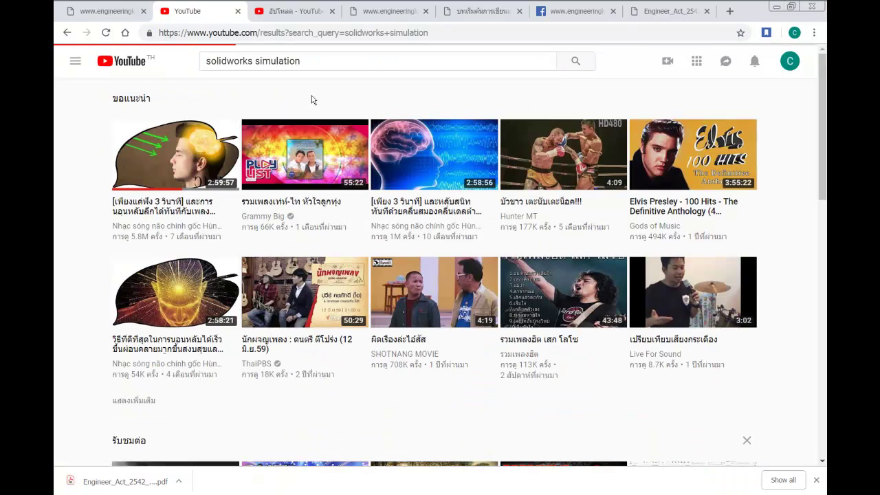
click(243, 60)
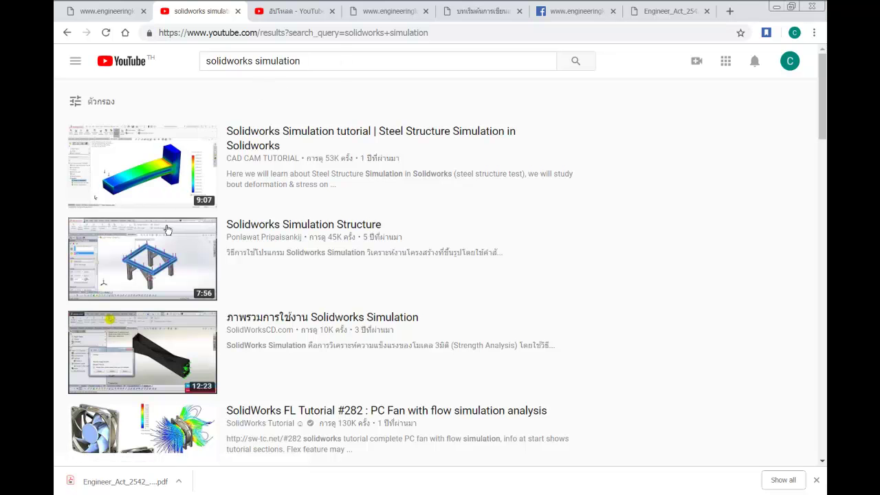
click(171, 270)
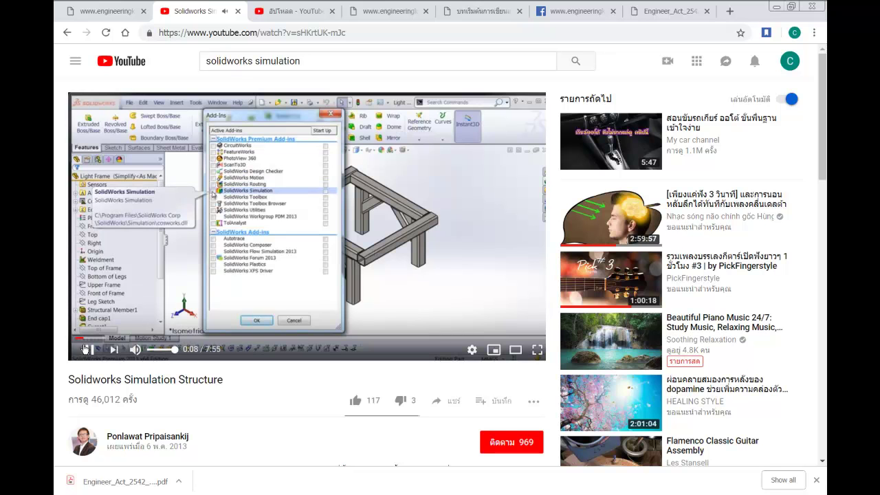
Step: Skip the video through 4:23, 5:48 and 6:28 to 6:57, pausing on the stress plot
click(336, 338)
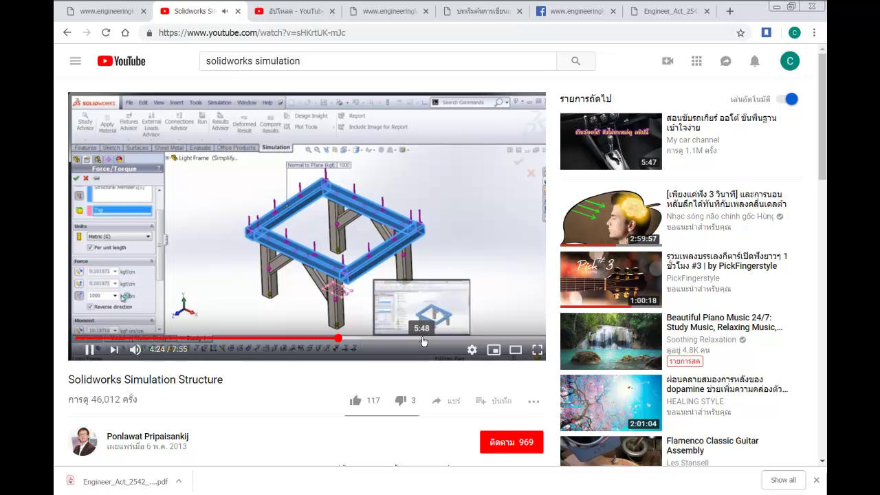
click(422, 338)
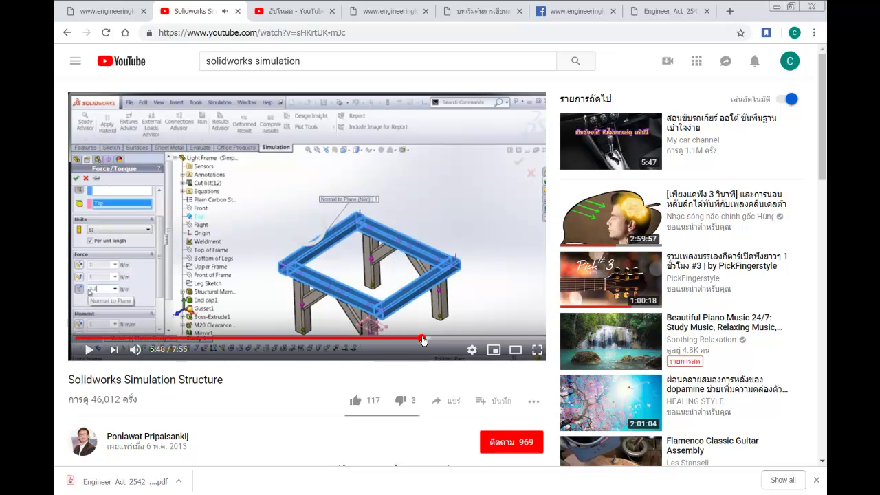
click(461, 338)
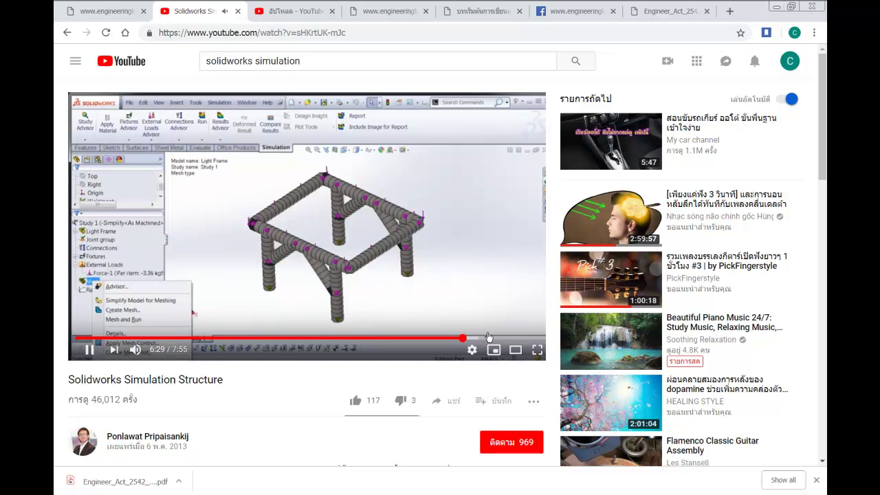
click(490, 338)
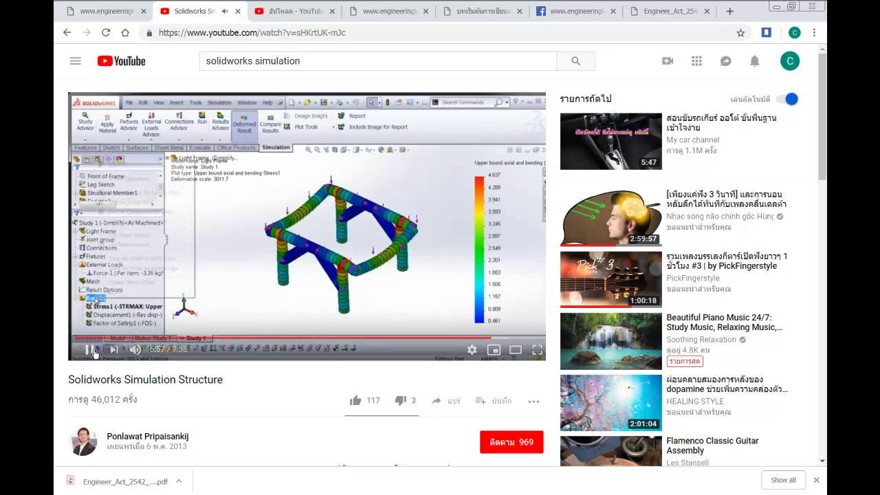
click(360, 203)
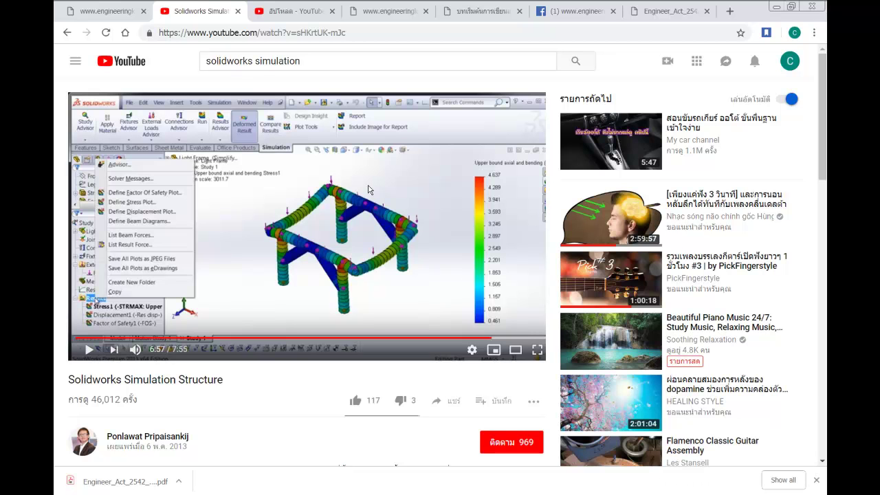
Step: Cycle through the browser tabs back to the chapter 1 PDF
click(292, 11)
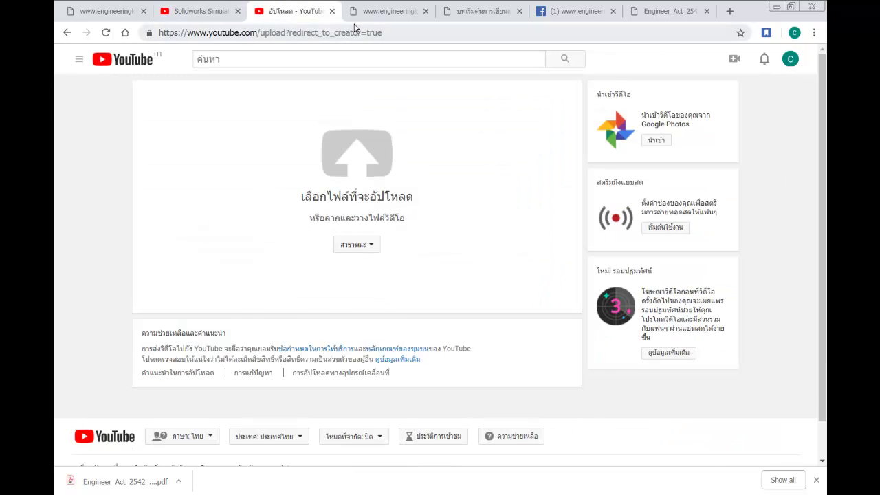
click(389, 14)
click(443, 16)
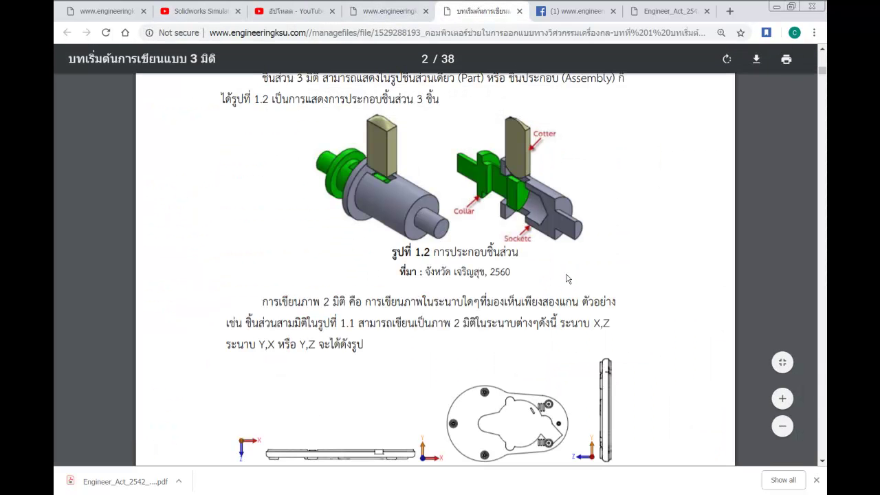
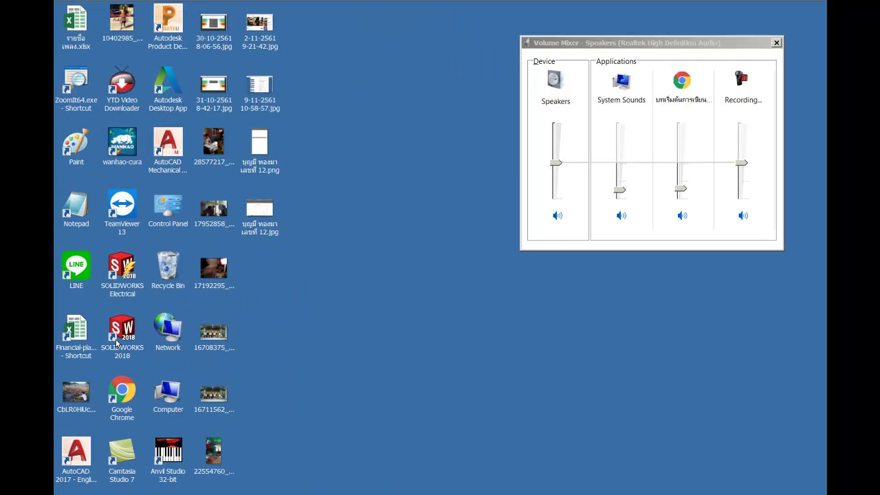
Step: Launch SOLIDWORKS 2018 from its desktop shortcut
double_click(190, 262)
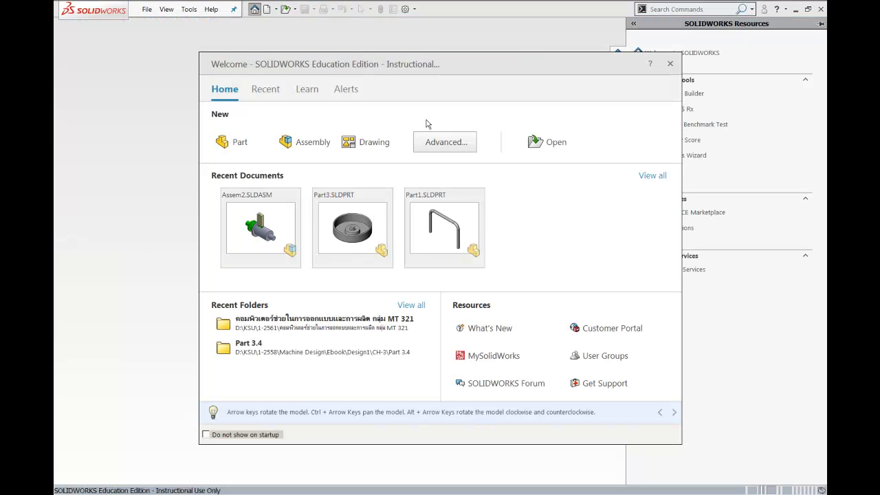
Step: Once loading finishes, nudge the SOLIDWORKS Welcome window slightly left
drag(447, 69, 405, 67)
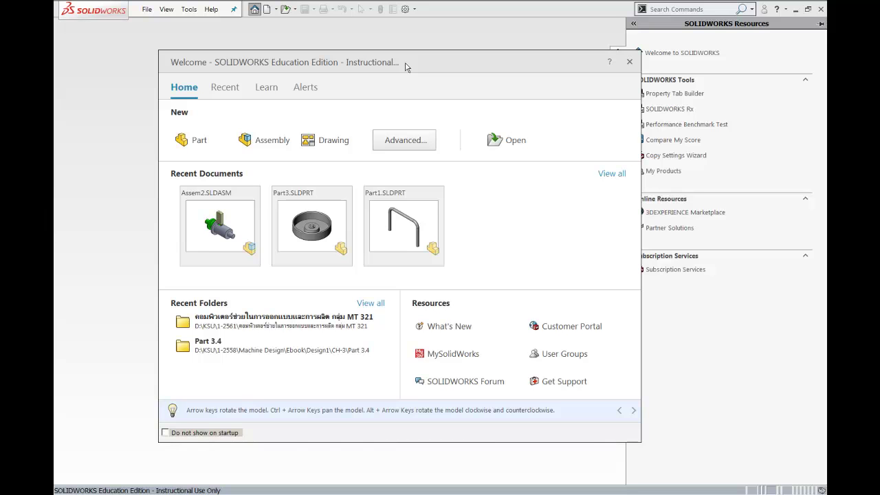
Step: Shift the Welcome window up-left and open the Advanced new-document template picker
click(406, 67)
mouse_move(406, 67)
mouse_down()
mouse_move(393, 61)
mouse_move(416, 58)
mouse_up()
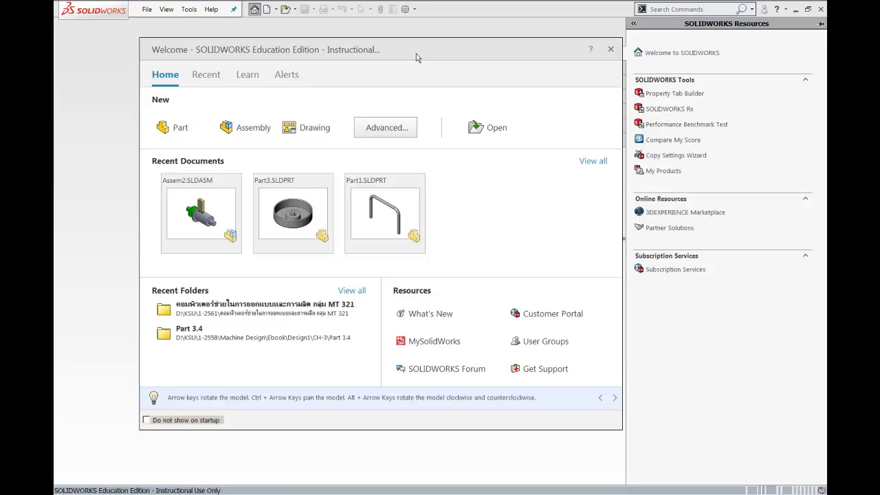
click(383, 137)
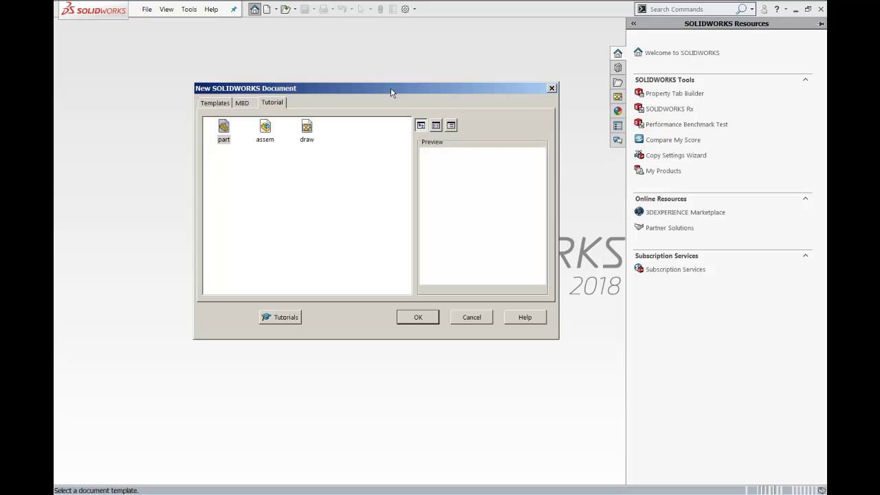
Step: Compare the Templates, MBD and Tutorial template groups in the New SOLIDWORKS Document dialog
click(219, 106)
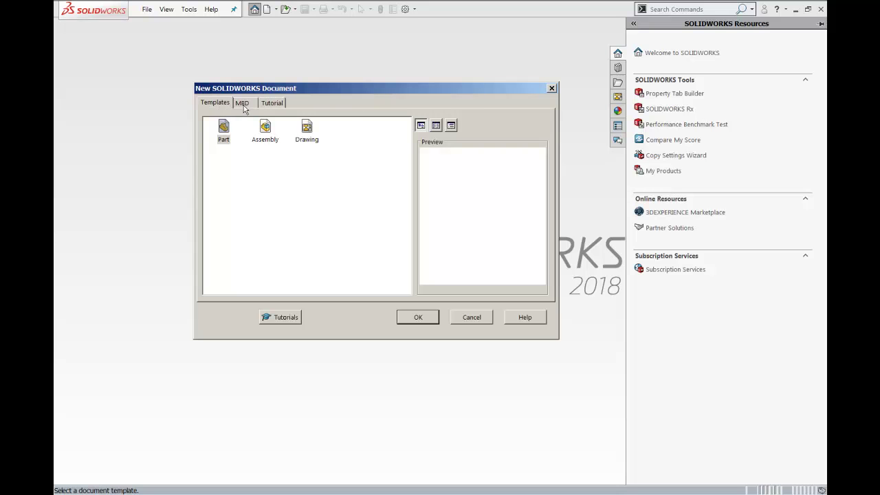
click(244, 105)
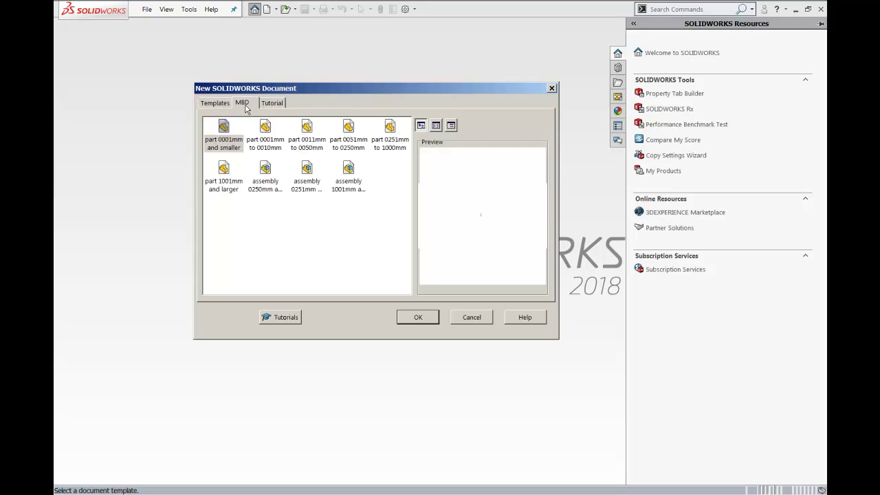
click(274, 107)
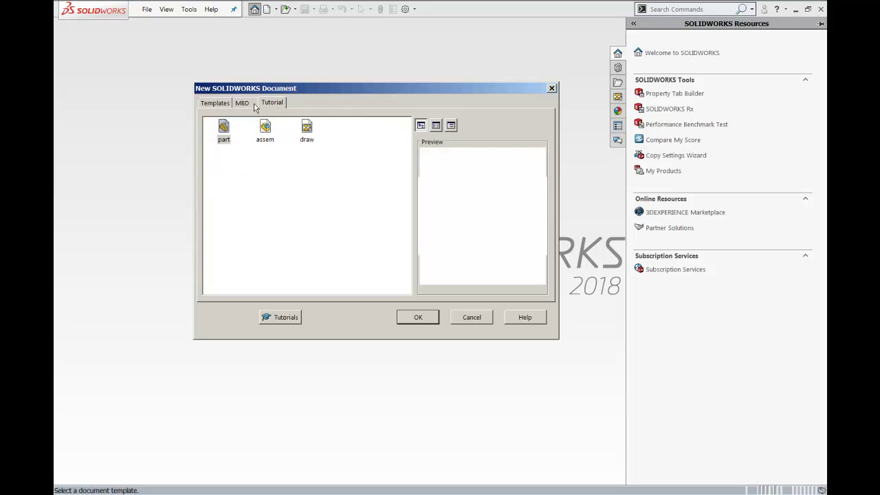
click(253, 107)
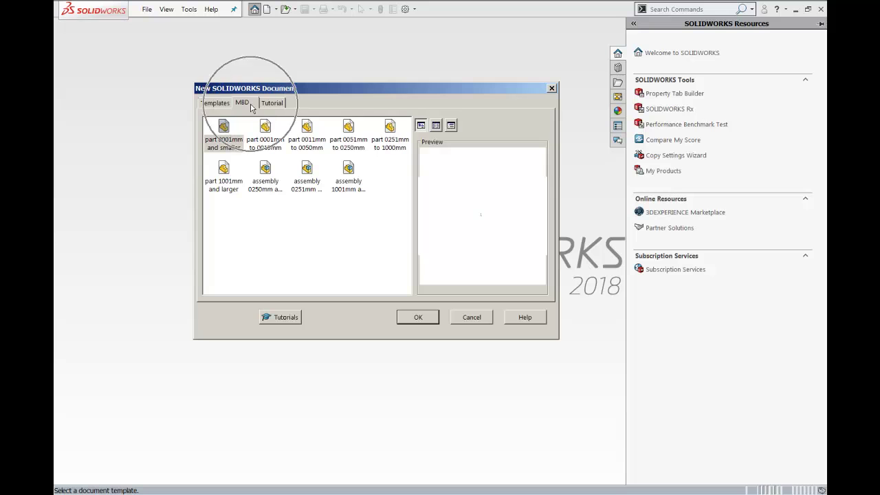
click(200, 108)
click(274, 107)
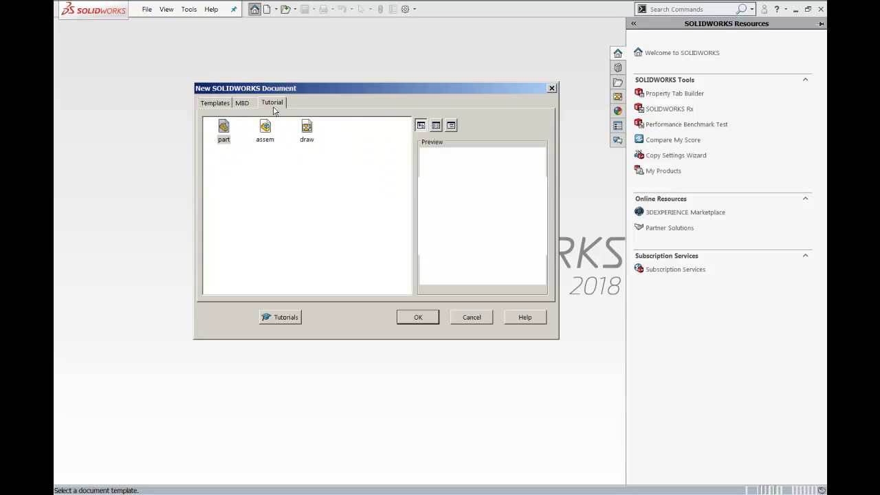
click(220, 107)
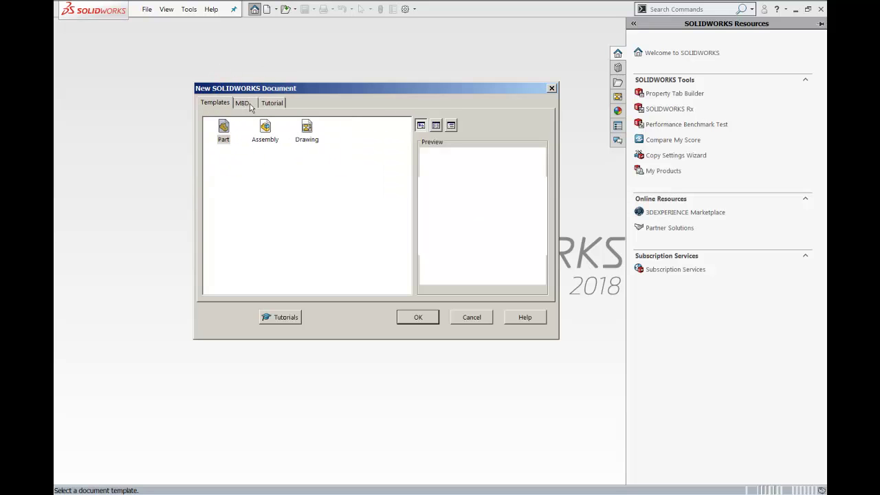
click(281, 104)
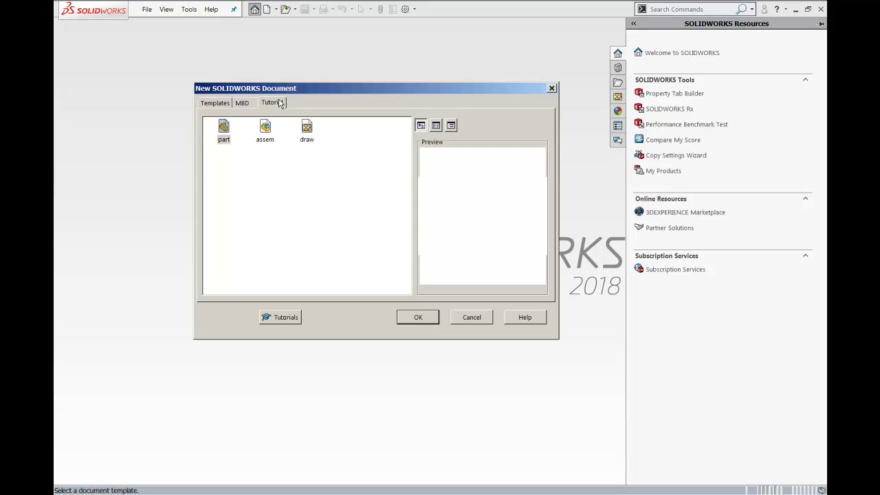
click(222, 106)
click(275, 107)
click(225, 107)
click(263, 106)
click(220, 107)
click(268, 108)
click(229, 105)
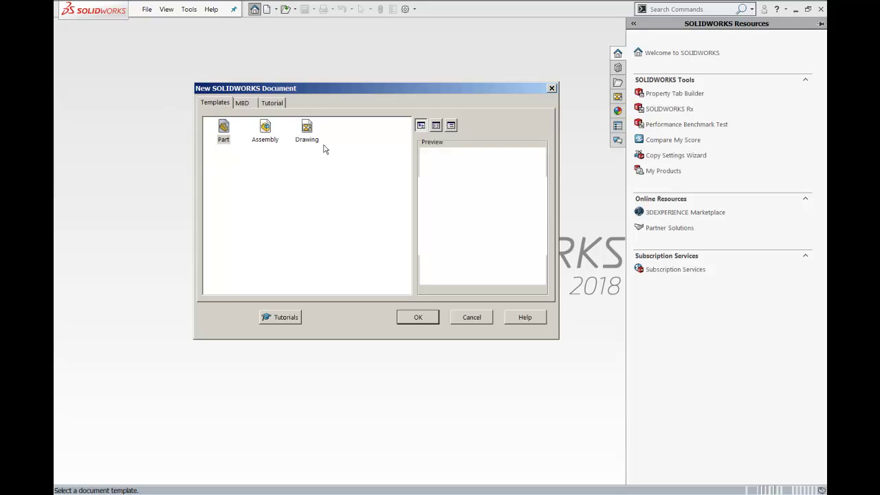
click(273, 105)
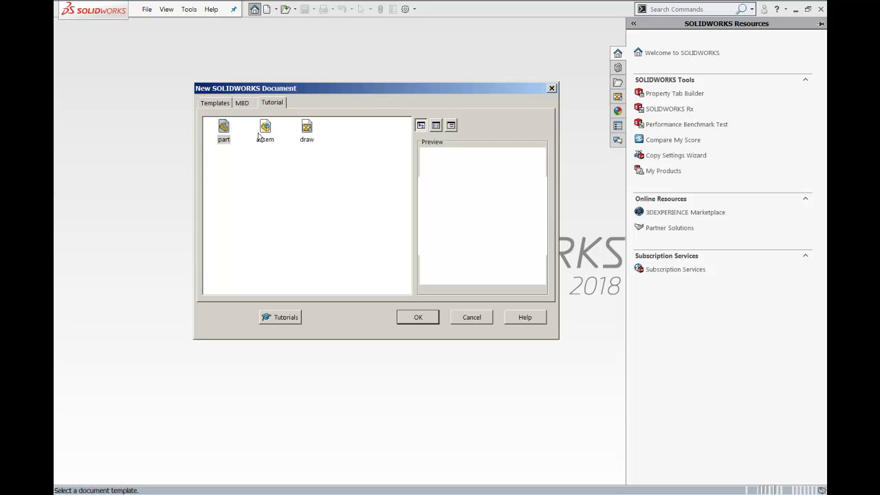
click(224, 105)
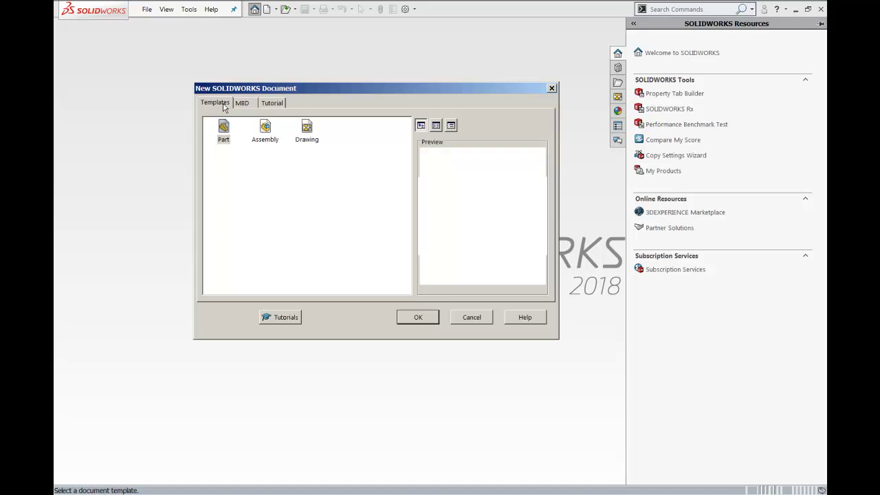
Step: Select the part template on the Tutorial tab instead of the standard Part
click(224, 130)
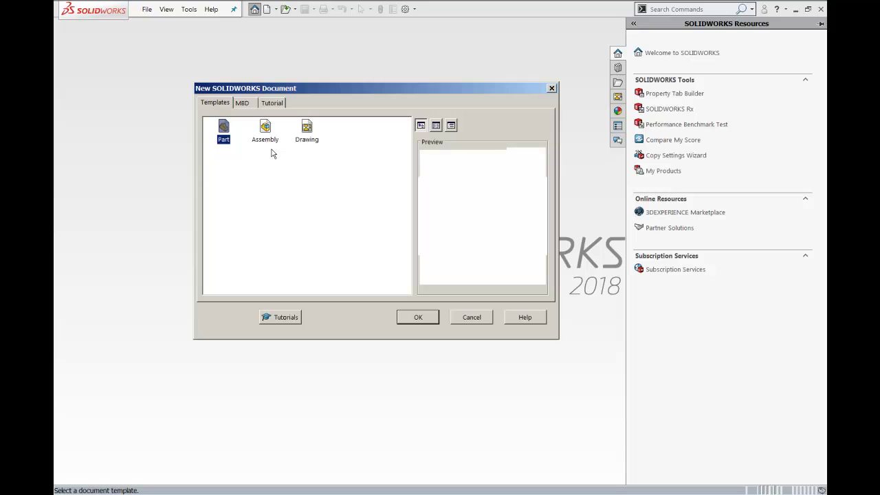
click(279, 105)
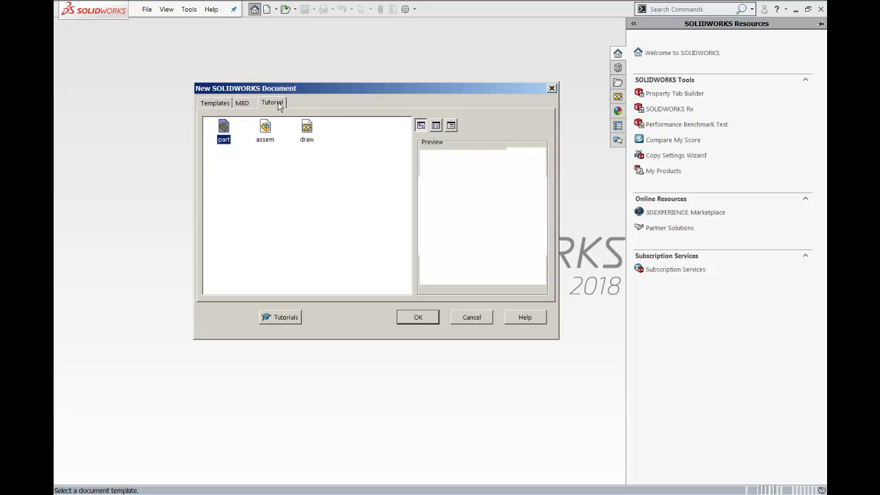
click(228, 129)
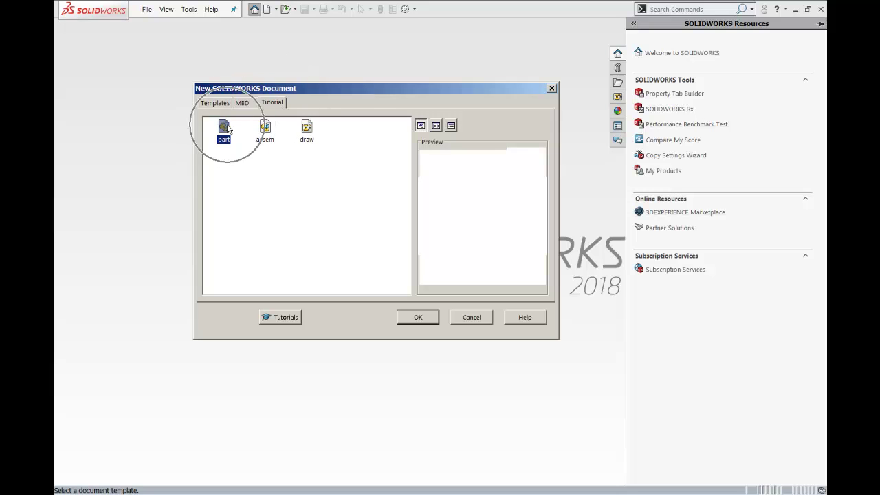
click(228, 129)
click(228, 130)
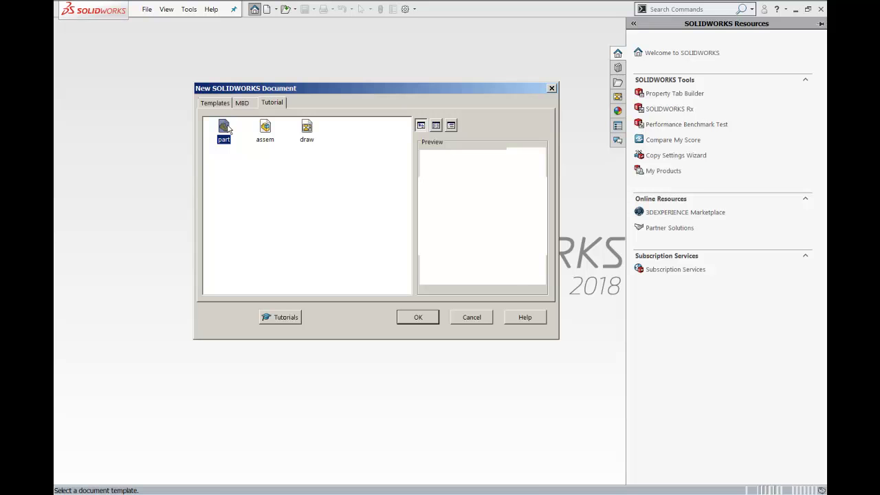
key(alt+Tab)
Step: Check the PDF's New Document figure, then create Part1 from the tutorial part template
key(Tab)
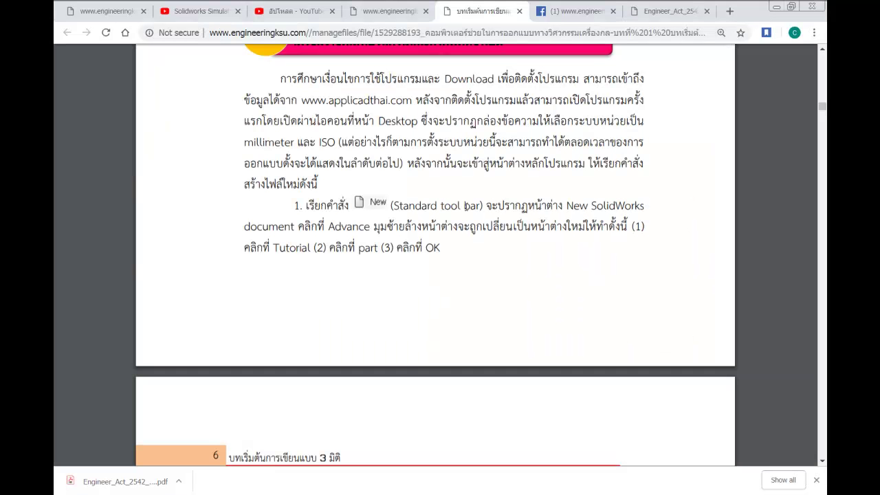
scroll(446, 200, up, 4)
scroll(447, 200, down, 6)
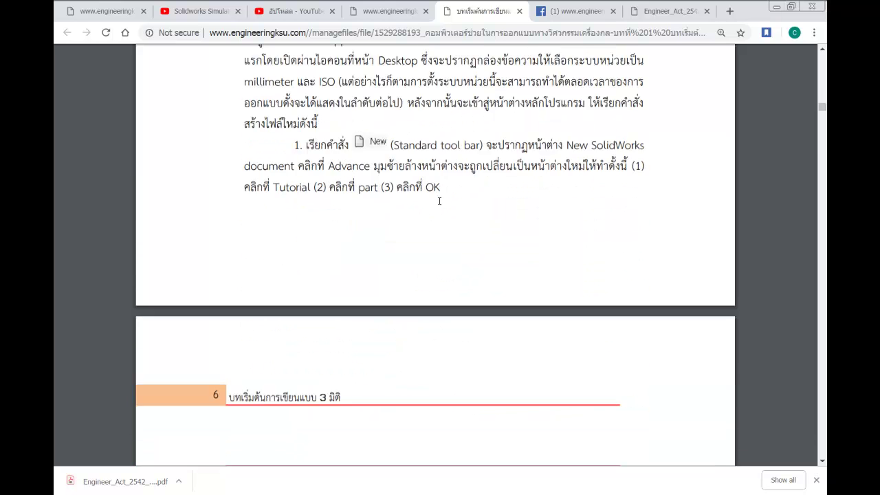
click(391, 149)
scroll(439, 343, down, 5)
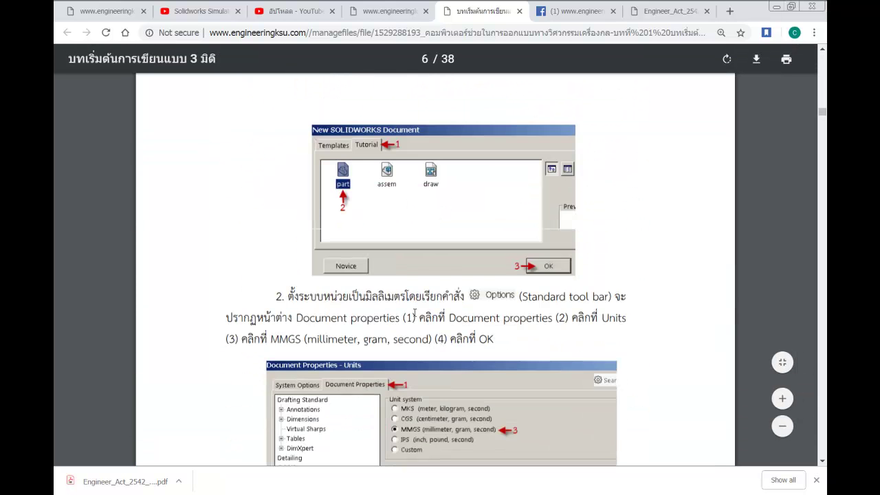
scroll(371, 227, down, 2)
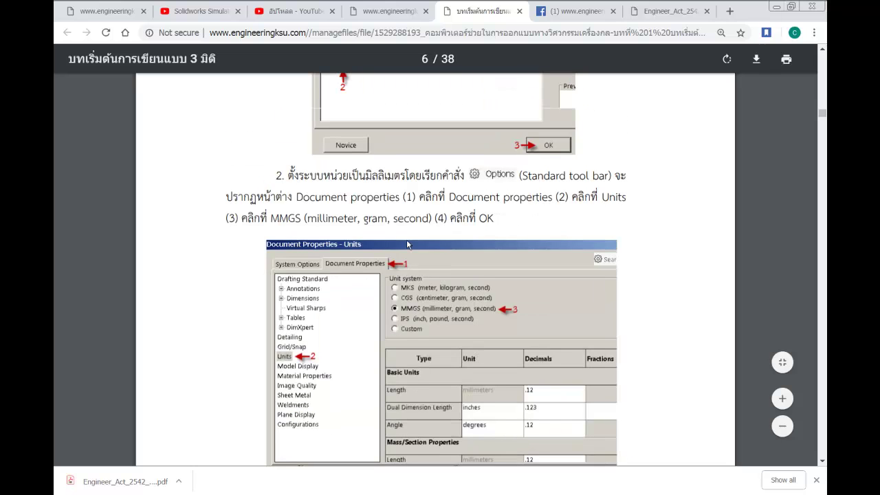
scroll(376, 235, up, 4)
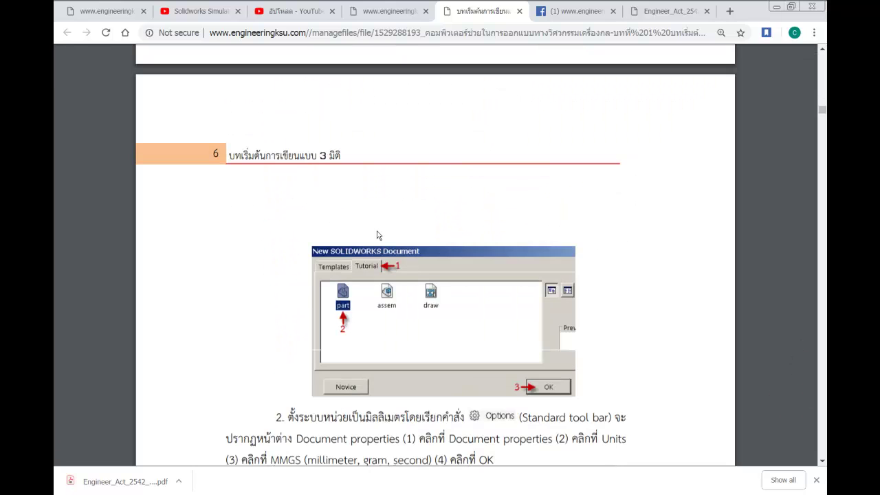
scroll(376, 235, down, 1)
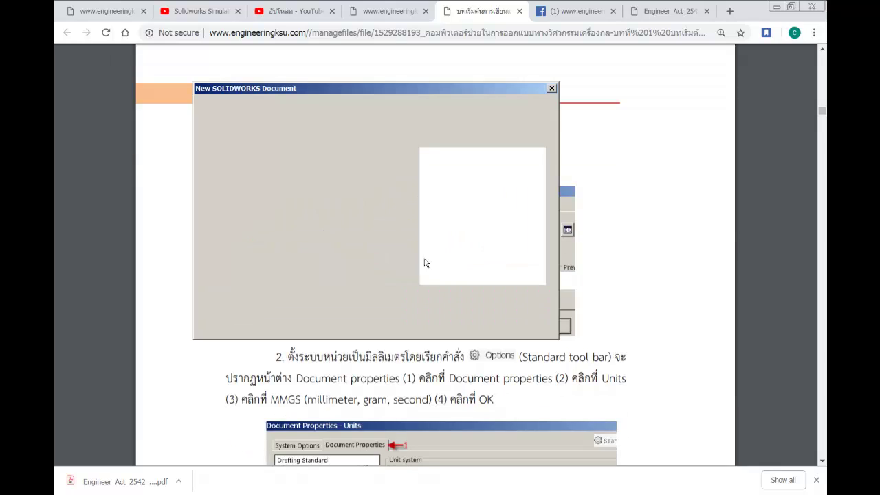
click(426, 317)
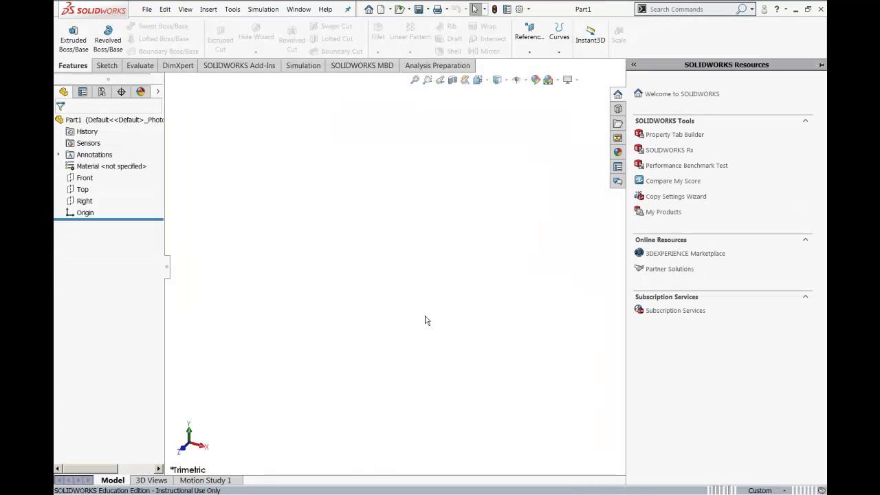
Step: Collapse the SOLIDWORKS Resources pane and return to the tutorial PDF
click(492, 240)
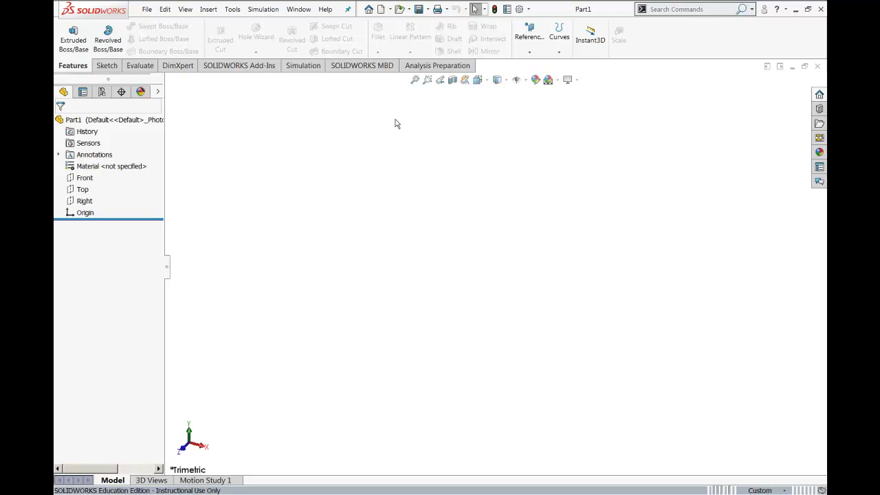
key(alt+Tab)
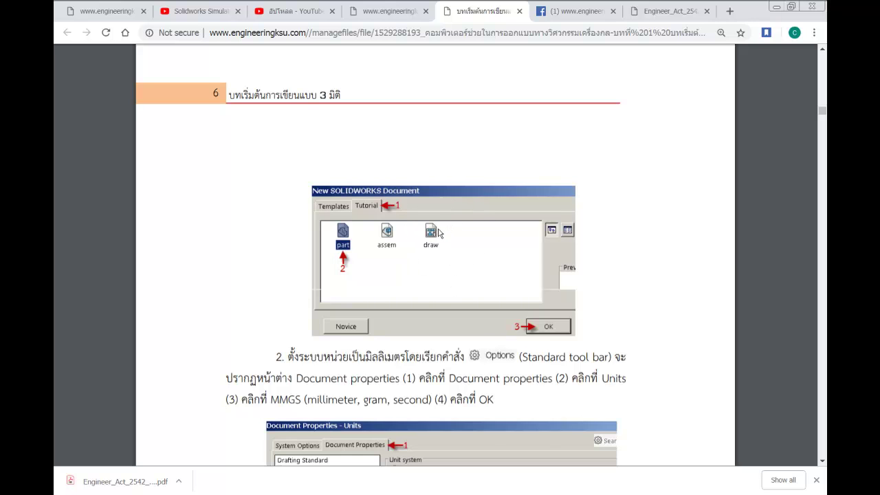
Step: Re-read the PDF's MMGS units step, then bring the empty Part1 window back up
scroll(440, 234, down, 3)
scroll(440, 235, up, 3)
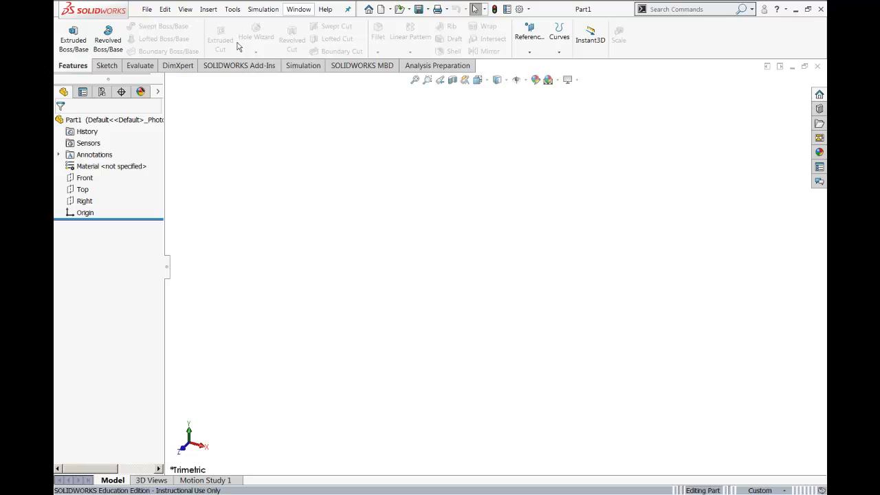
drag(120, 266, 123, 400)
key(alt+Tab)
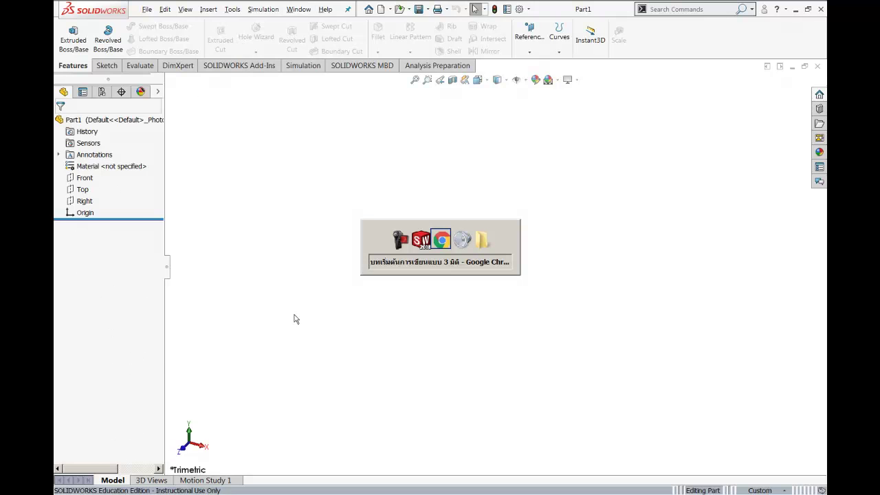
scroll(451, 383, down, 2)
scroll(451, 384, down, 1)
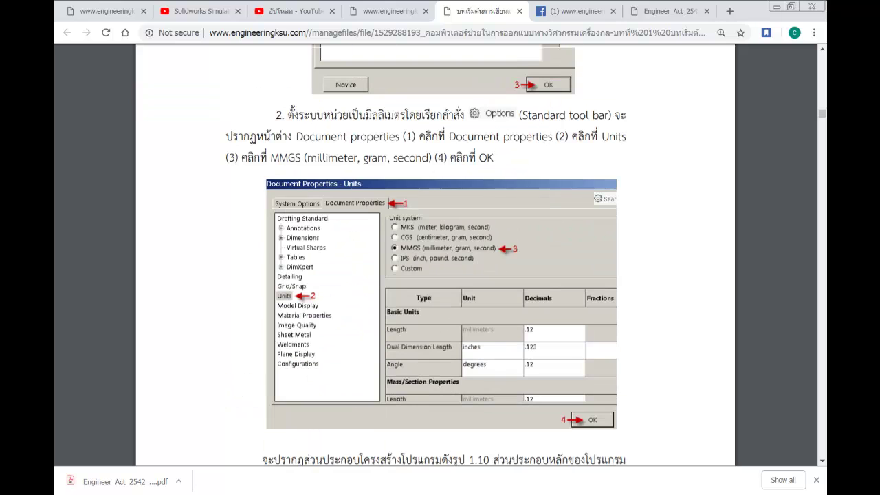
click(491, 116)
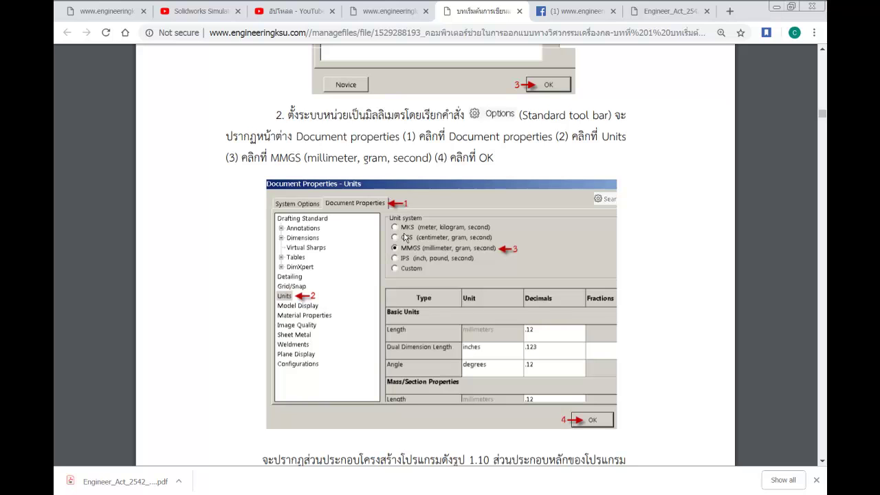
click(423, 258)
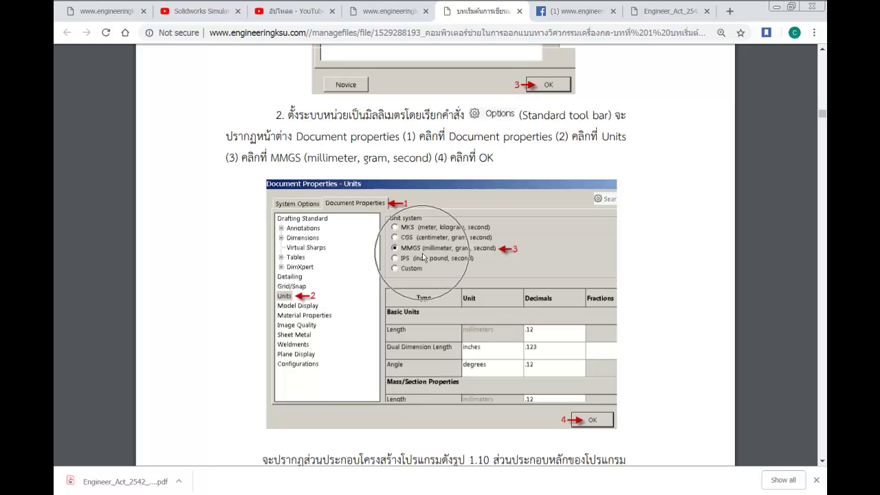
click(444, 229)
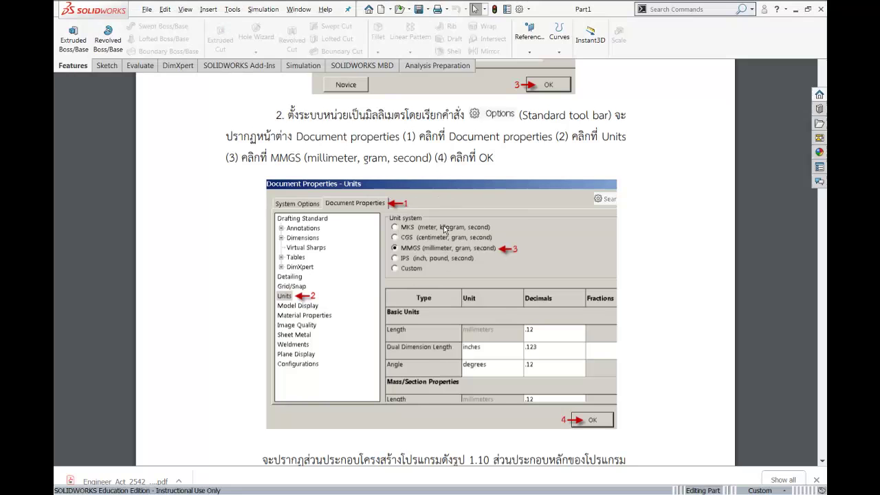
click(519, 11)
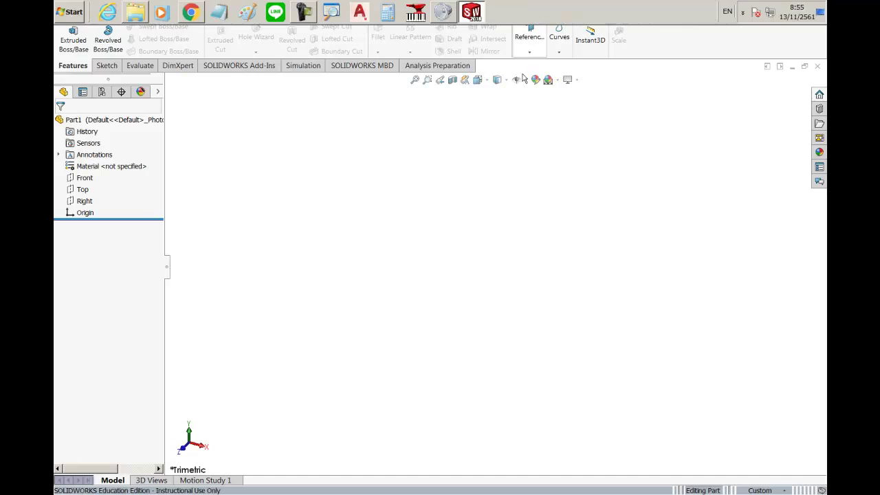
Step: Open Options on Document Properties at Drafting Standard, showing ISO-MODIFIED
click(520, 12)
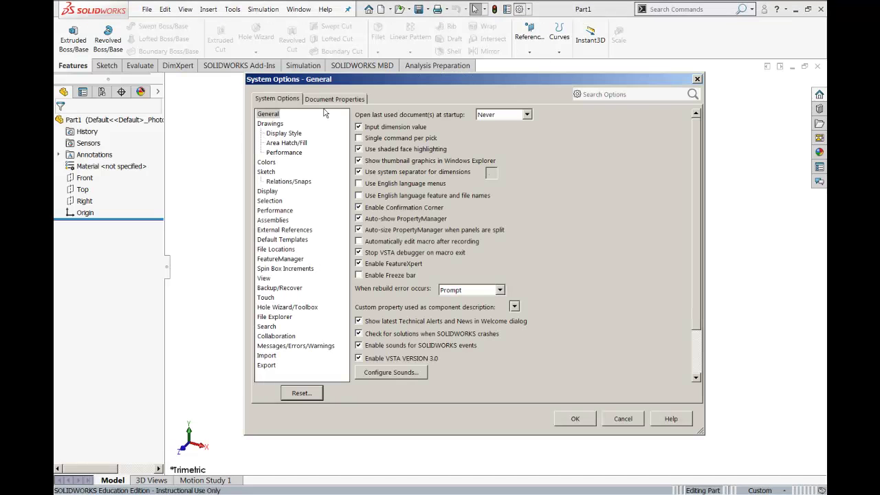
drag(351, 83, 310, 78)
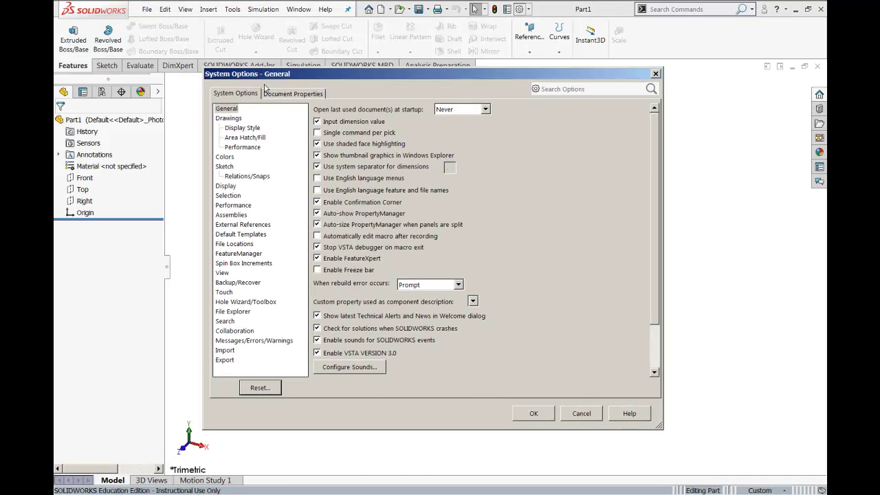
click(292, 94)
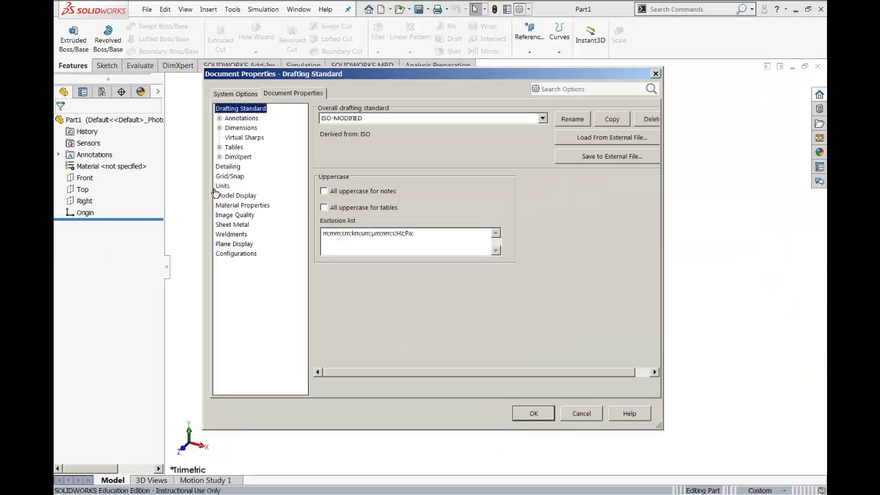
Step: Switch Part1's Units to MMGS (millimeter, gram, second) and confirm with OK
click(219, 187)
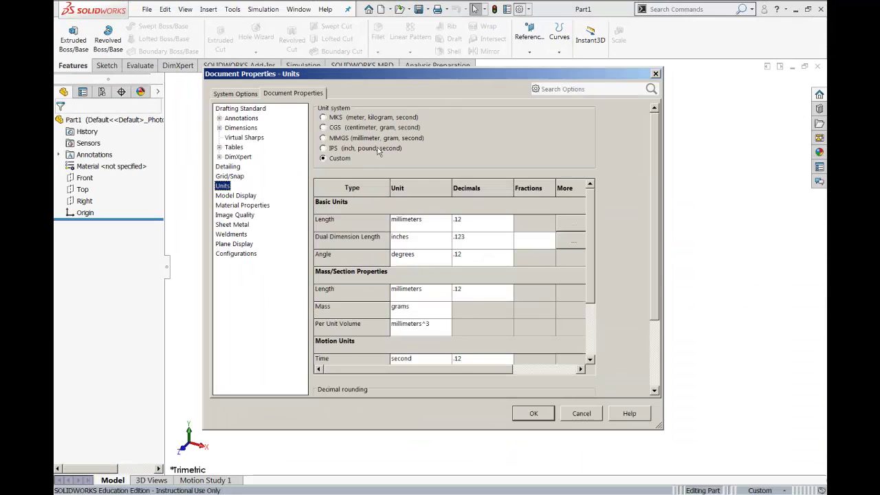
click(433, 123)
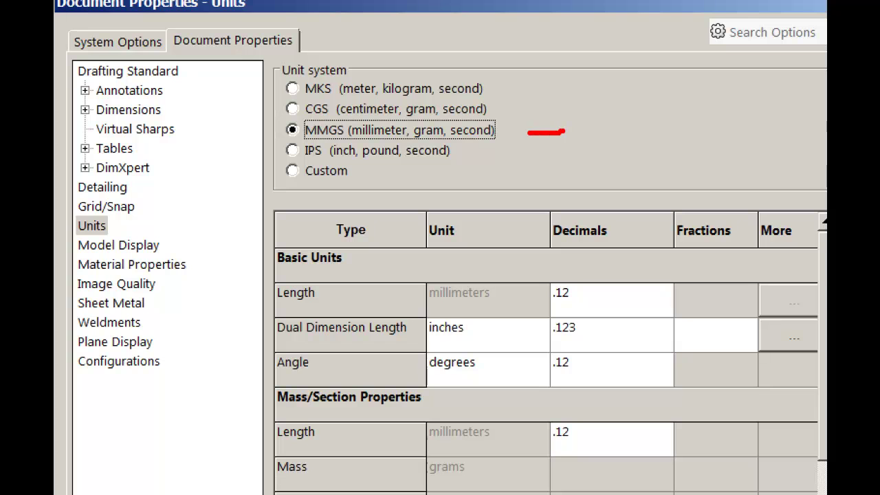
mouse_move(562, 131)
mouse_down()
mouse_move(507, 131)
mouse_move(509, 140)
mouse_move(505, 128)
mouse_up()
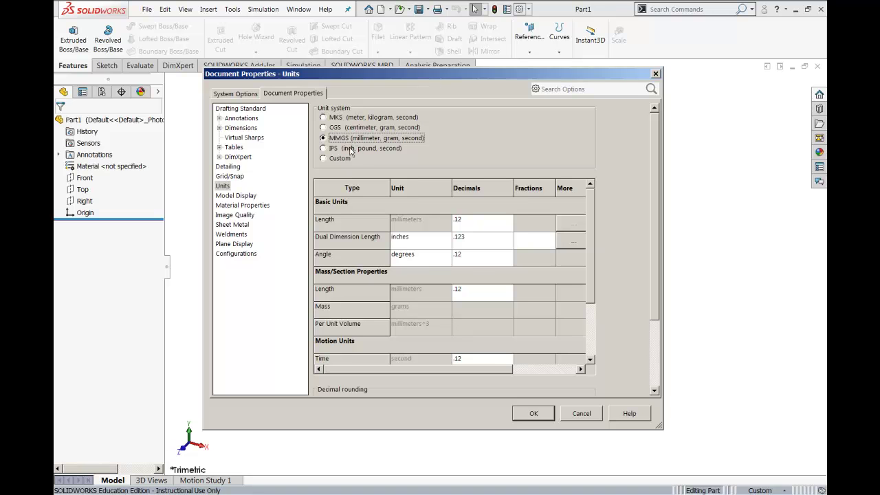
click(531, 415)
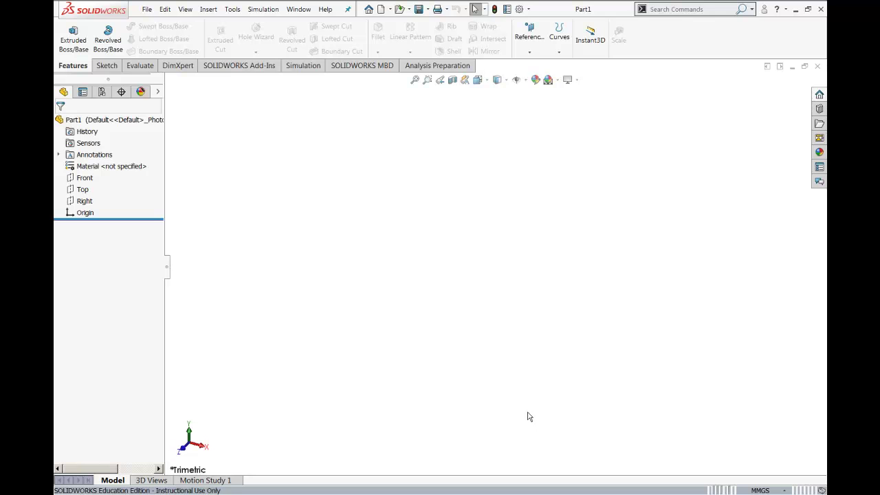
Step: Zoom the PDF twice on figure 1.10's interface layout, then return to SOLIDWORKS
key(alt+Tab)
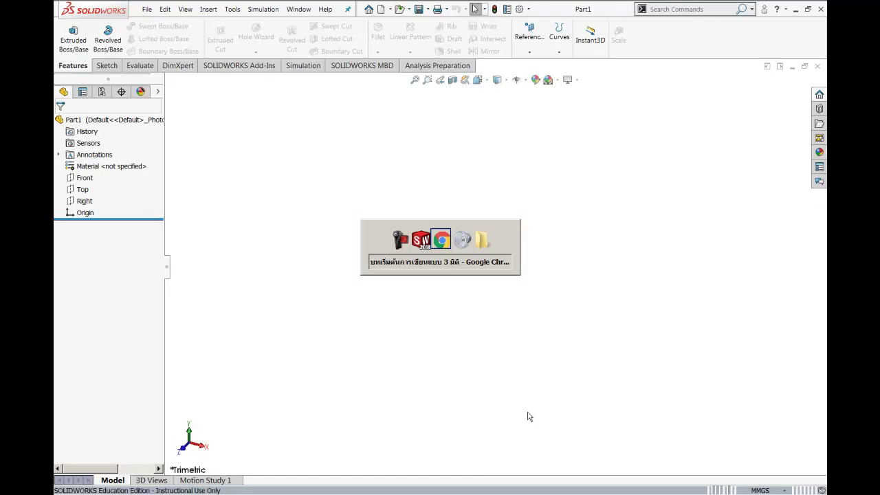
scroll(504, 306, down, 1)
scroll(503, 307, down, 4)
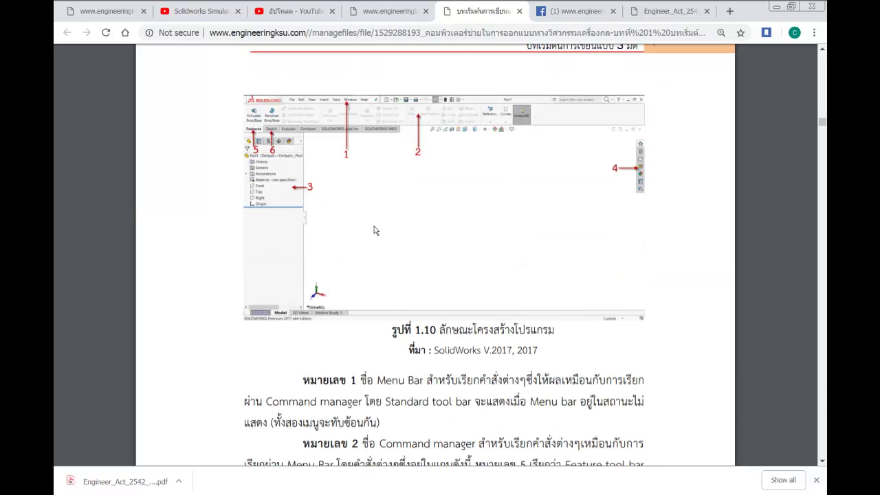
mouse_move(793, 430)
click(783, 400)
click(783, 400)
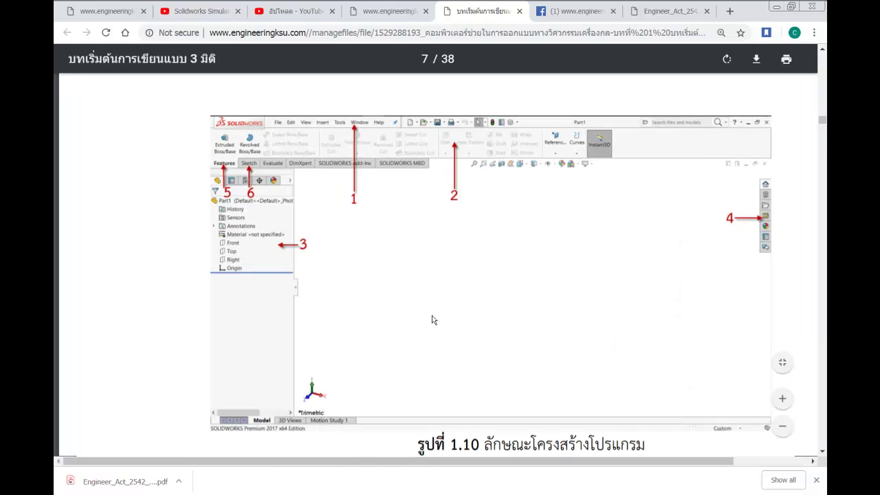
scroll(615, 329, down, 1)
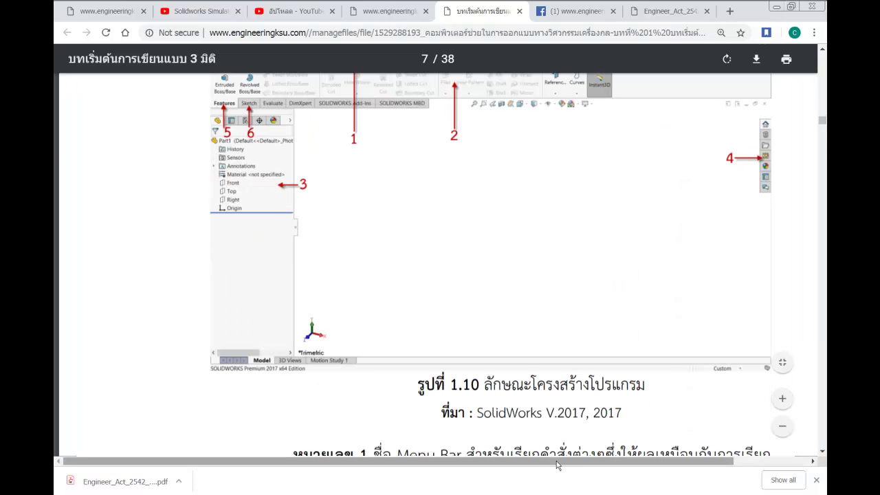
drag(560, 464, 588, 464)
scroll(474, 247, up, 2)
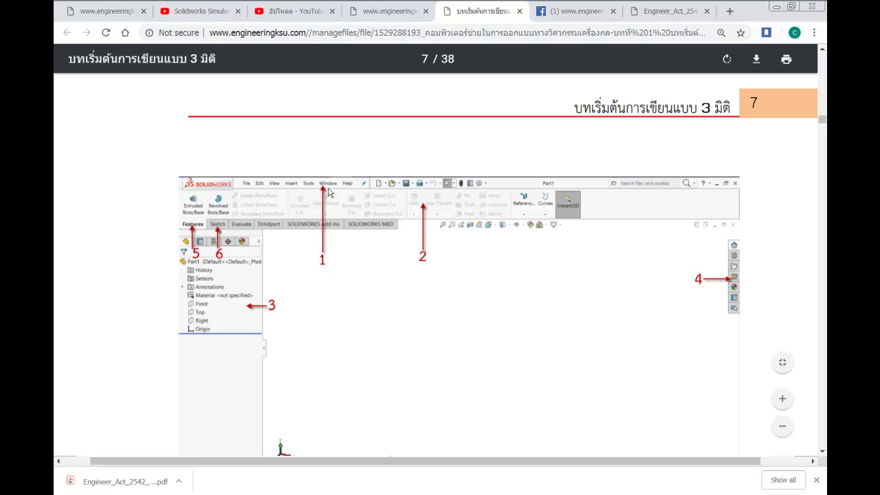
key(alt+Tab)
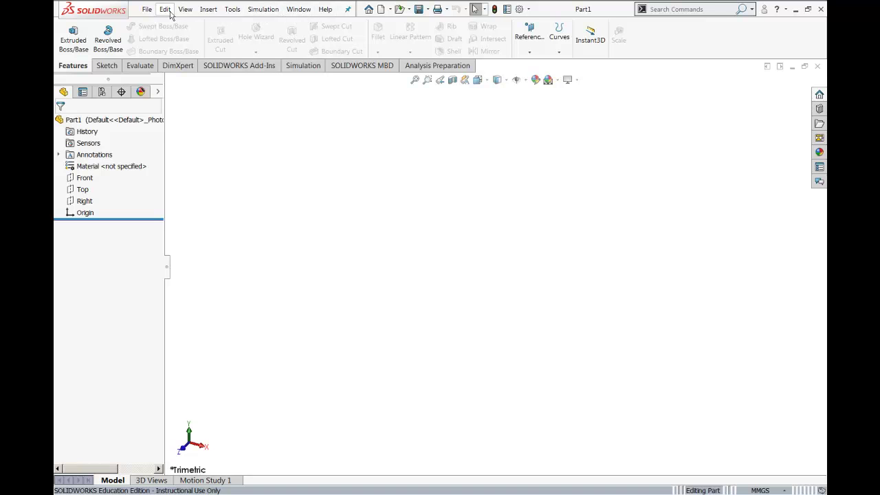
Step: After a quick look at the PDF, browse the command groups from Sketch through Analysis Preparation
key(alt+Tab)
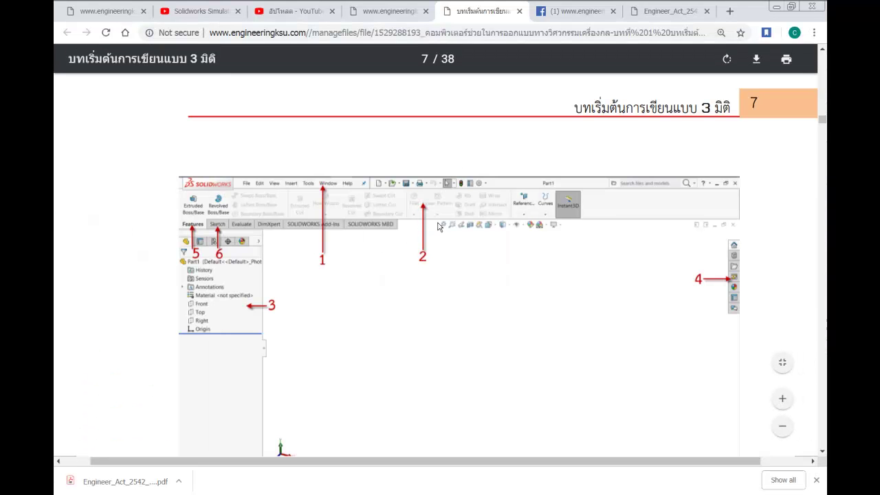
key(alt+Tab)
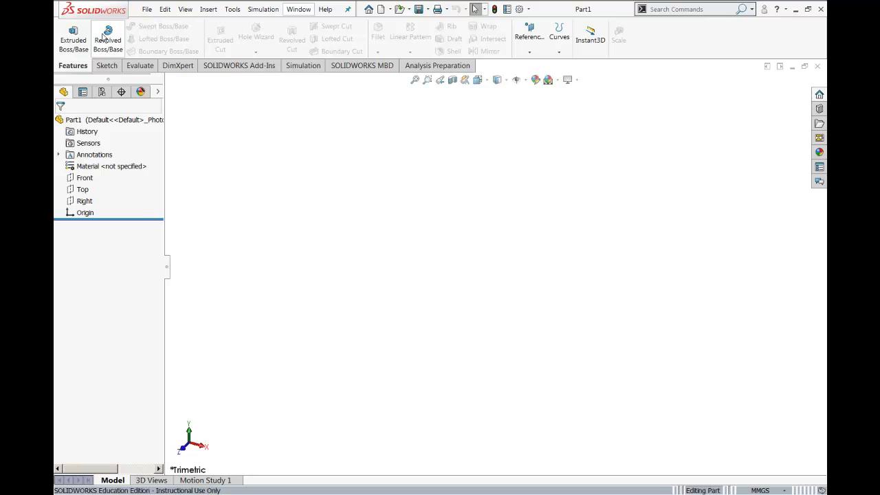
click(106, 65)
click(138, 65)
click(177, 65)
click(238, 65)
click(302, 65)
click(359, 67)
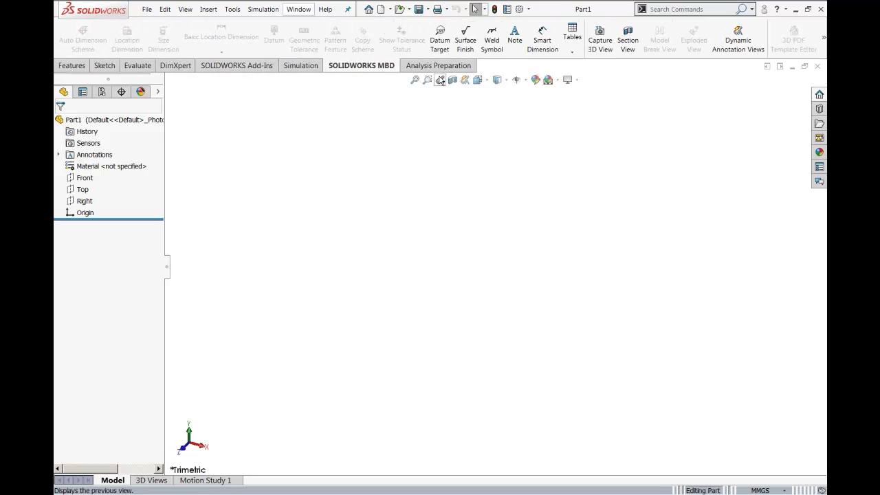
click(433, 66)
Step: Step back through MBD, Simulation, Add-Ins, DimXpert, Evaluate and Sketch to Features
click(381, 67)
click(303, 67)
click(260, 66)
click(185, 67)
click(128, 67)
click(104, 66)
click(73, 68)
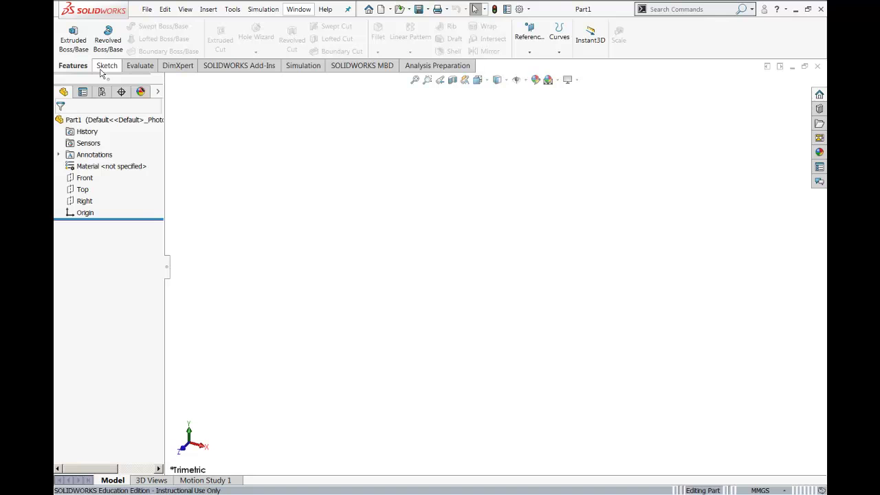
Step: Browse the command groups again from Sketch through Analysis Preparation
click(104, 66)
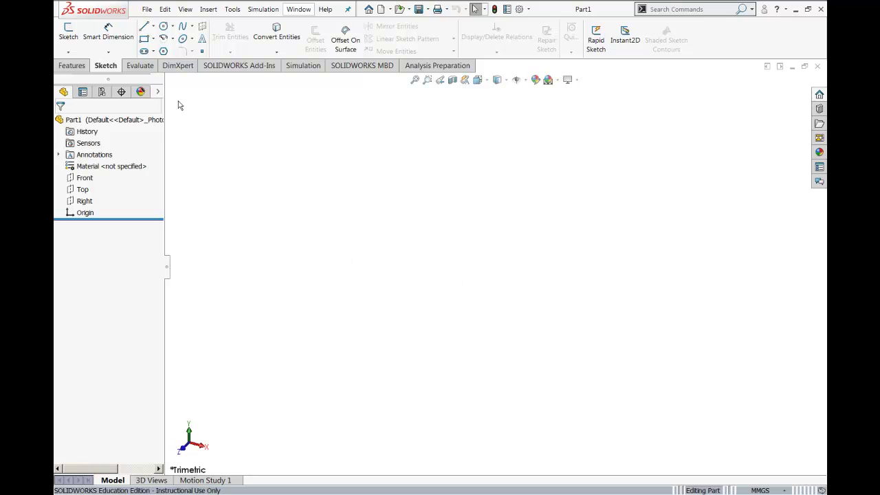
click(141, 66)
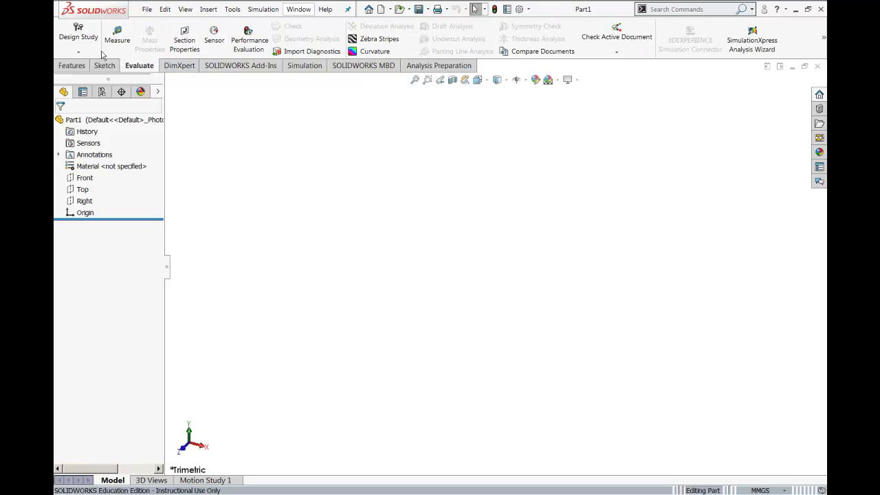
click(179, 65)
click(222, 65)
click(297, 65)
click(359, 65)
click(422, 66)
Step: Go back via MBD, Simulation, Add-Ins and DimXpert to Features, end on Sketch, then return to the PDF
click(385, 65)
click(314, 68)
click(269, 69)
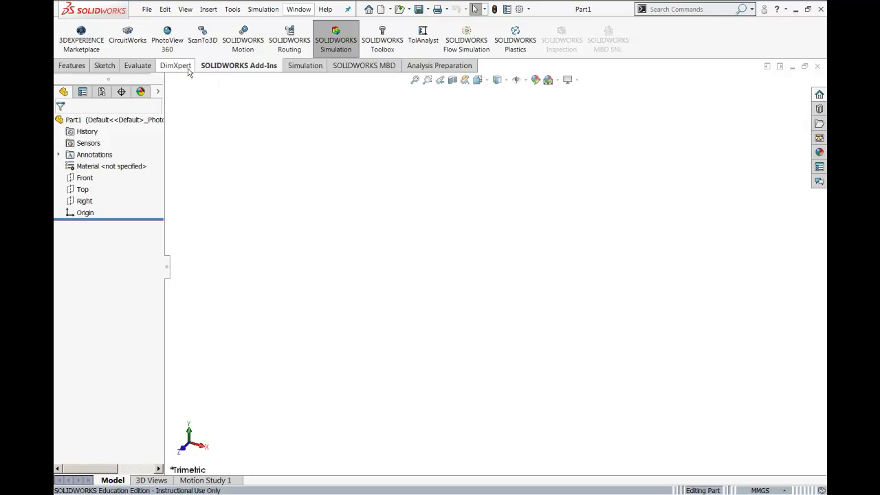
click(180, 67)
click(72, 65)
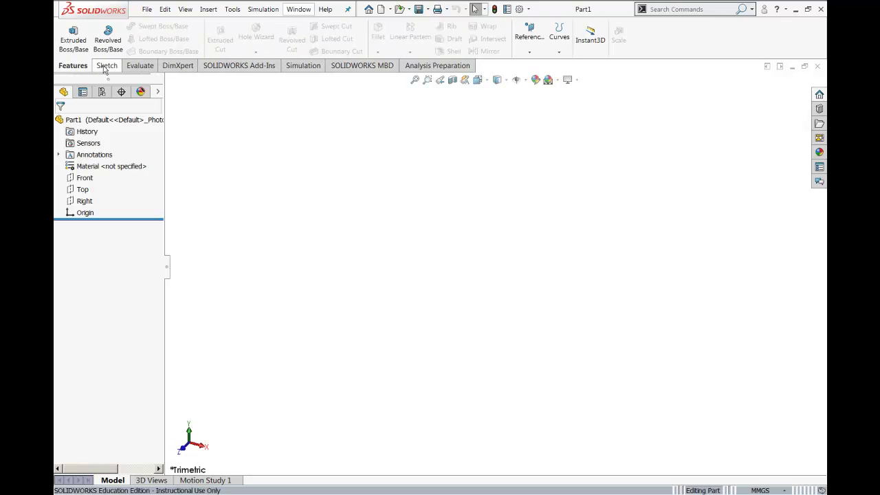
click(105, 67)
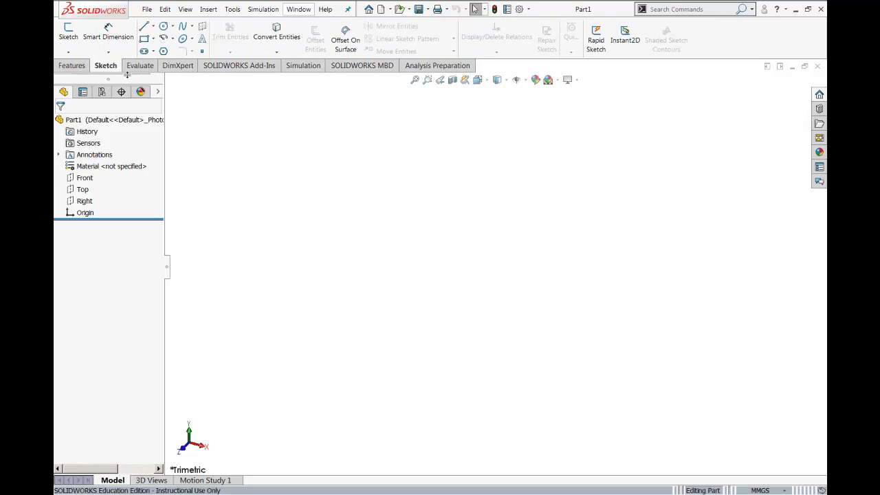
key(alt+Tab)
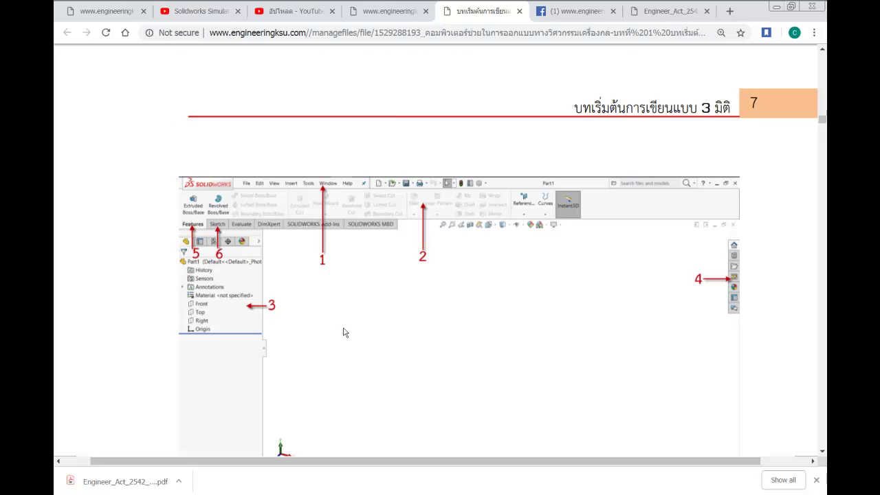
Step: Highlight 'Feature manager design tree' in the PDF's numbered descriptions, then return to SOLIDWORKS
scroll(344, 331, down, 5)
scroll(406, 327, down, 10)
scroll(406, 319, up, 2)
scroll(406, 318, up, 8)
drag(341, 269, 551, 259)
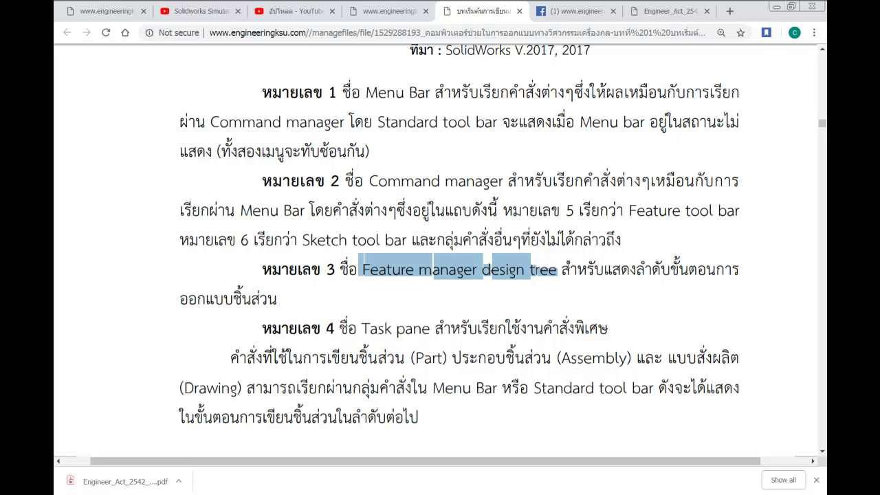
key(alt+Tab)
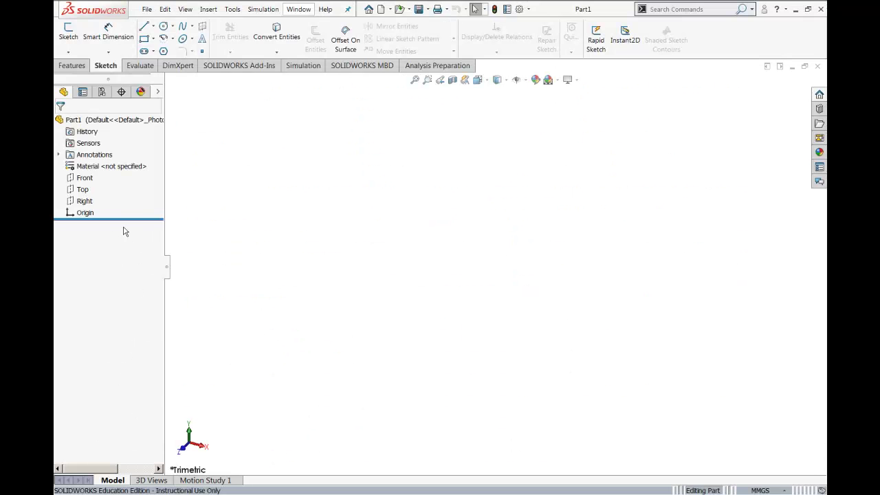
Step: Select the Front, Top and Right planes in turn to see where each lies
click(85, 178)
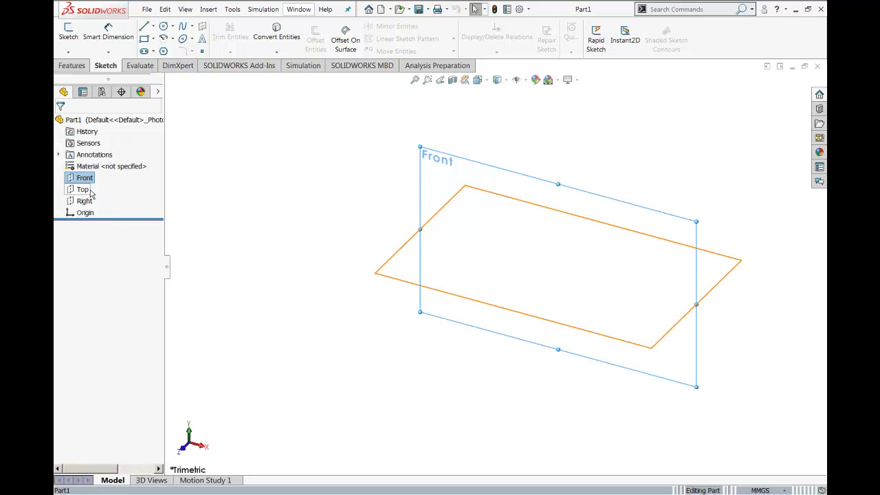
click(83, 189)
click(84, 201)
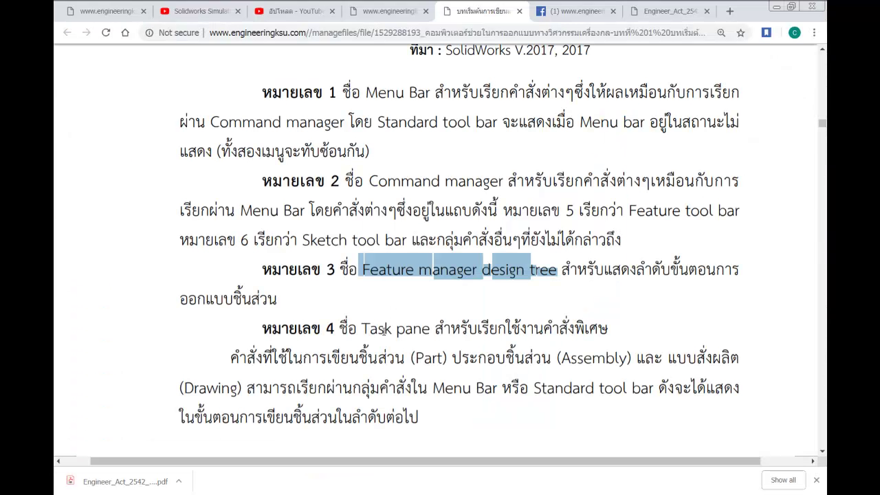
Step: Highlight 'Task pane', then scroll down to section 1.4 on keyboard and mouse settings
drag(363, 329, 430, 328)
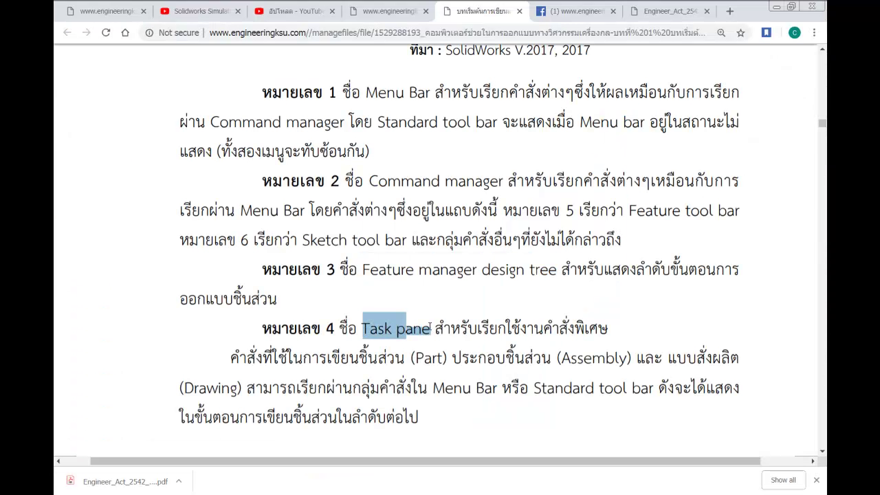
scroll(557, 231, up, 8)
scroll(557, 231, down, 2)
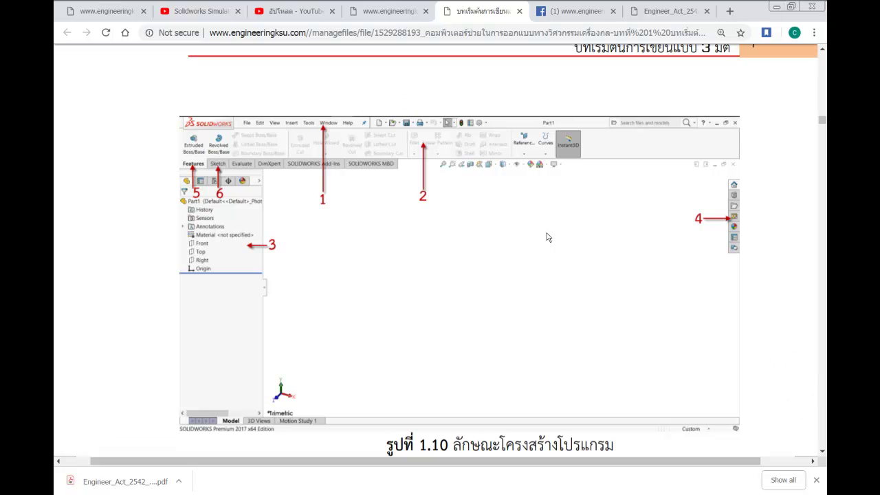
scroll(512, 243, down, 10)
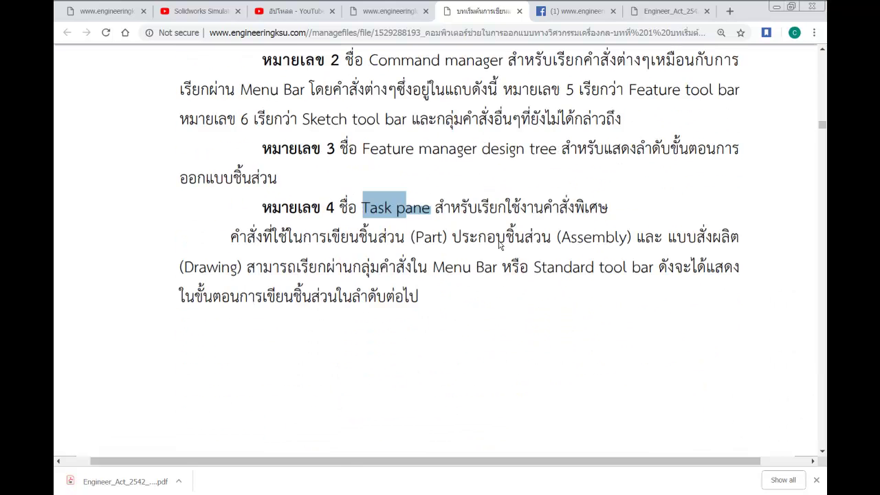
scroll(501, 249, down, 5)
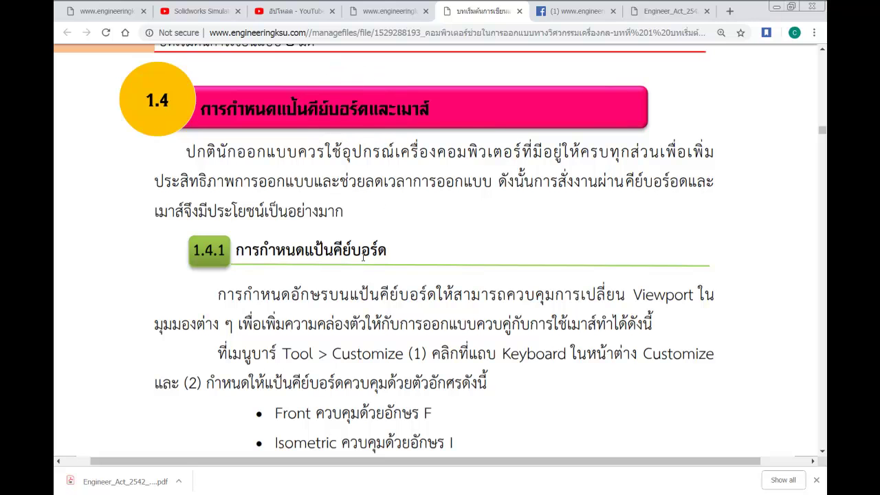
Step: Highlight the view-shortcut bullet list, Front F through Top T, in the PDF
scroll(362, 256, down, 3)
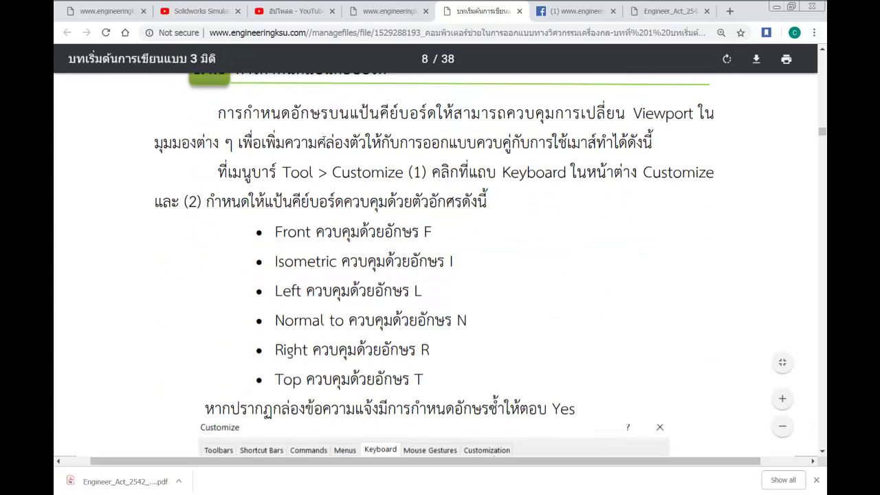
scroll(324, 140, up, 2)
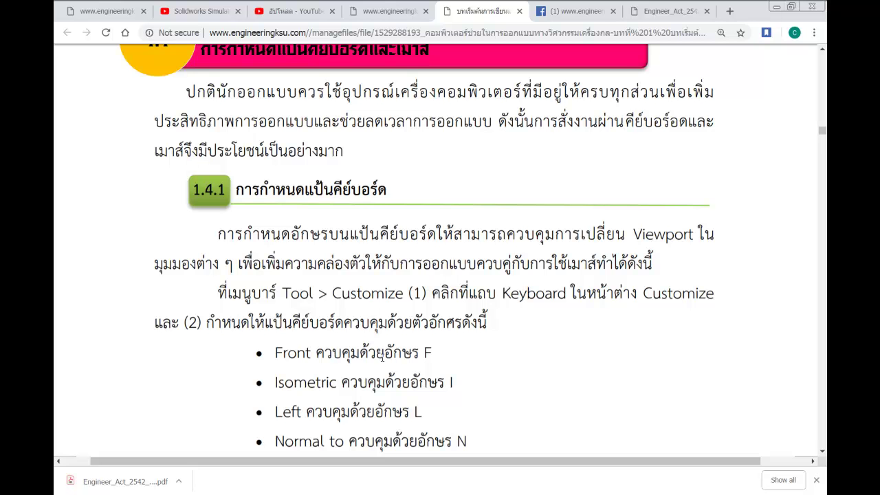
scroll(383, 355, down, 5)
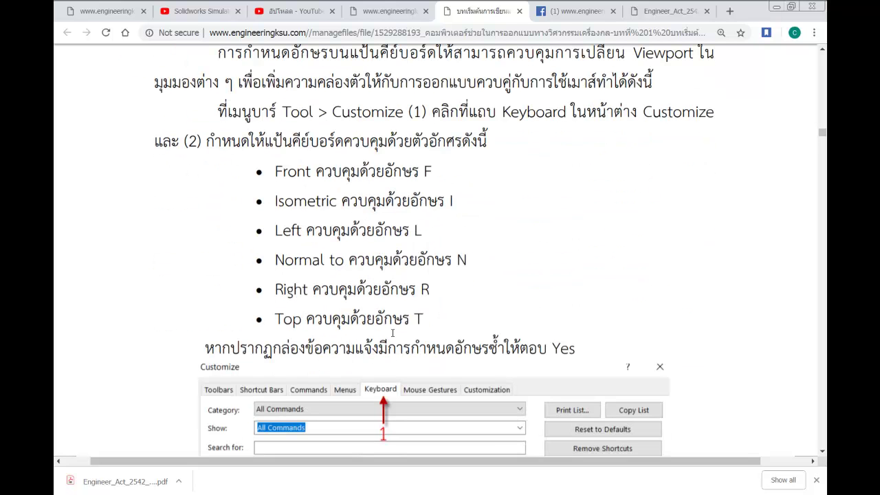
drag(423, 319, 269, 176)
click(446, 188)
drag(428, 171, 462, 328)
click(471, 320)
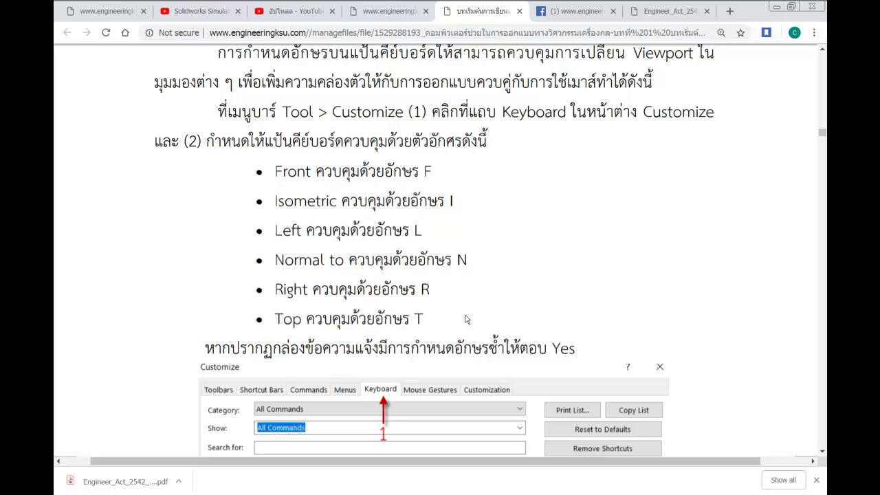
click(444, 324)
Step: Highlight 'Customize' and 'Keyboard' in the Tools > Customize instructions
scroll(438, 313, up, 2)
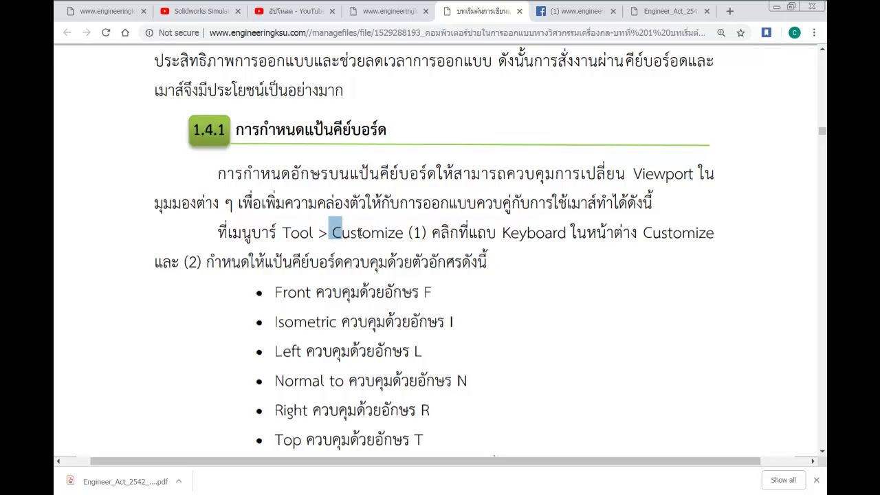
drag(329, 234, 419, 234)
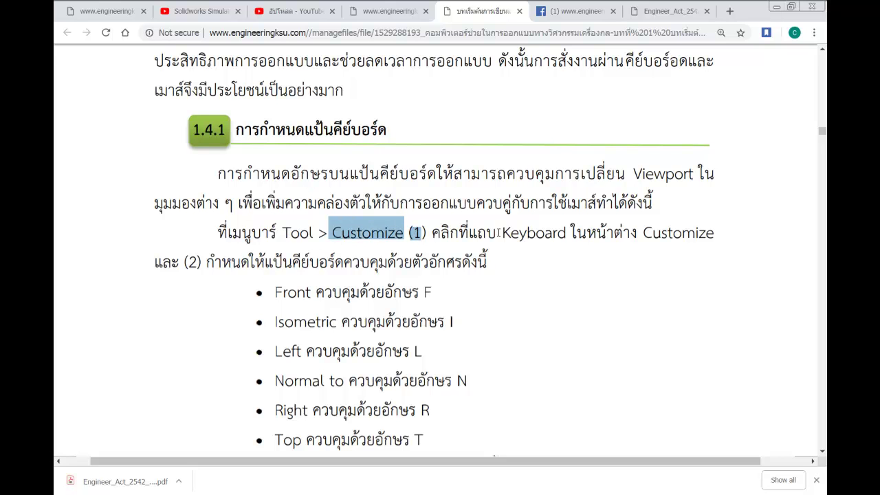
drag(499, 233, 568, 233)
Step: Back in SOLIDWORKS, deselect the Right plane and mark Tools > Customize with a red arrow
key(alt+Tab)
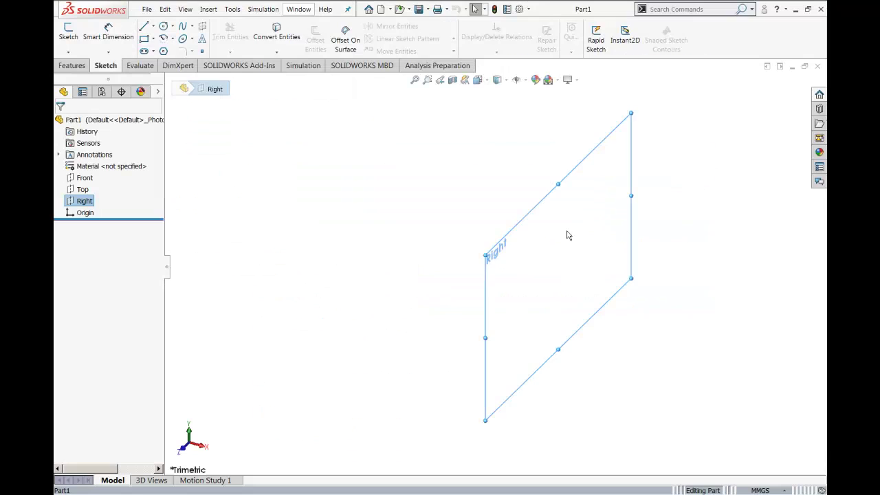
click(372, 230)
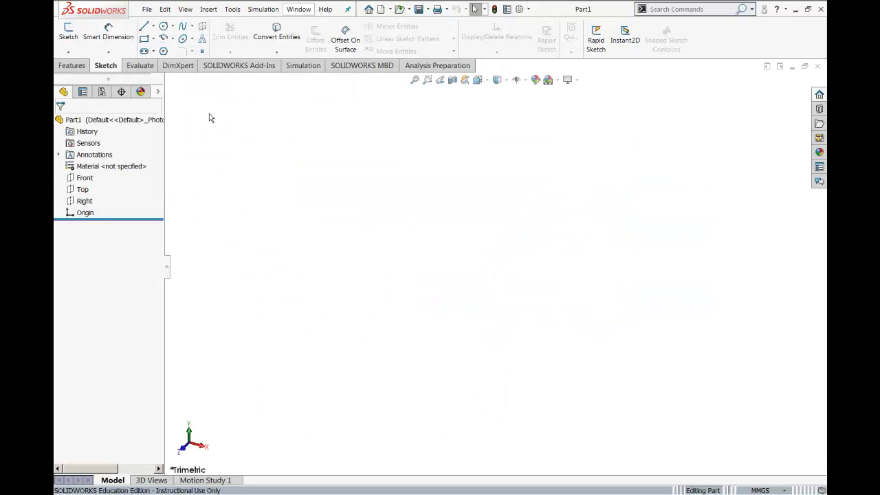
click(232, 8)
mouse_move(248, 481)
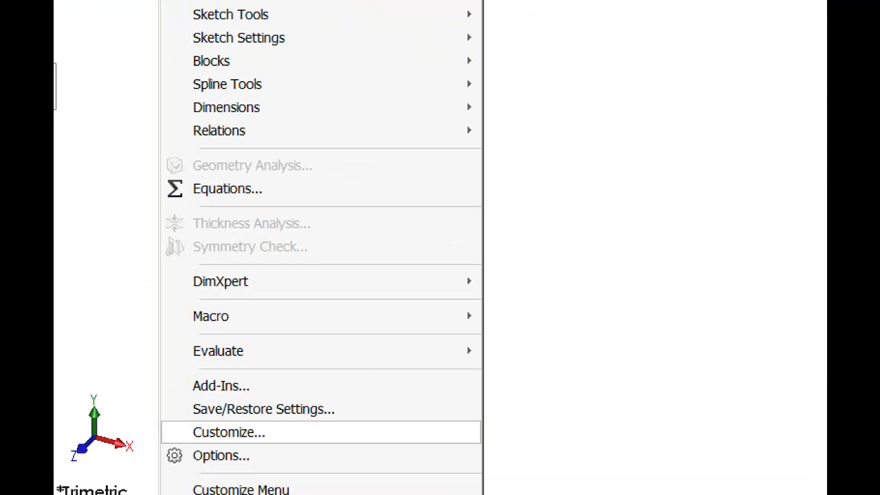
mouse_move(364, 434)
mouse_down()
mouse_move(275, 433)
mouse_move(298, 445)
mouse_move(282, 431)
mouse_move(302, 422)
mouse_move(282, 430)
mouse_up()
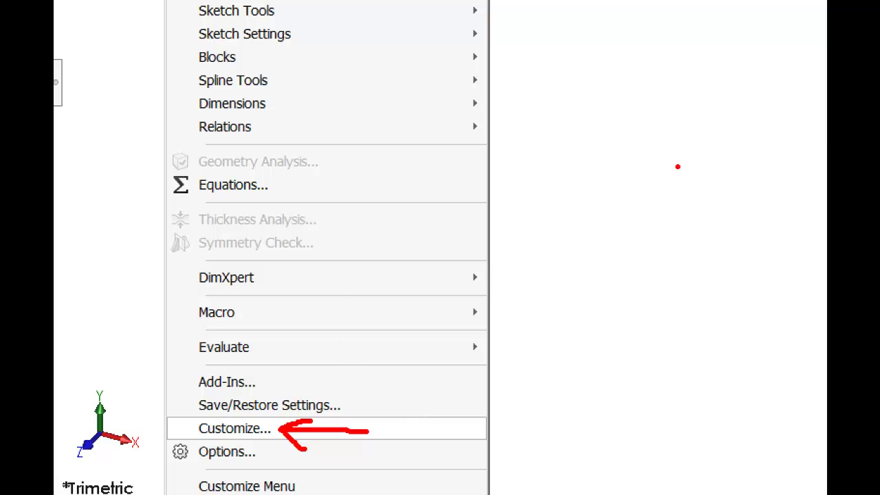
drag(383, 430, 250, 452)
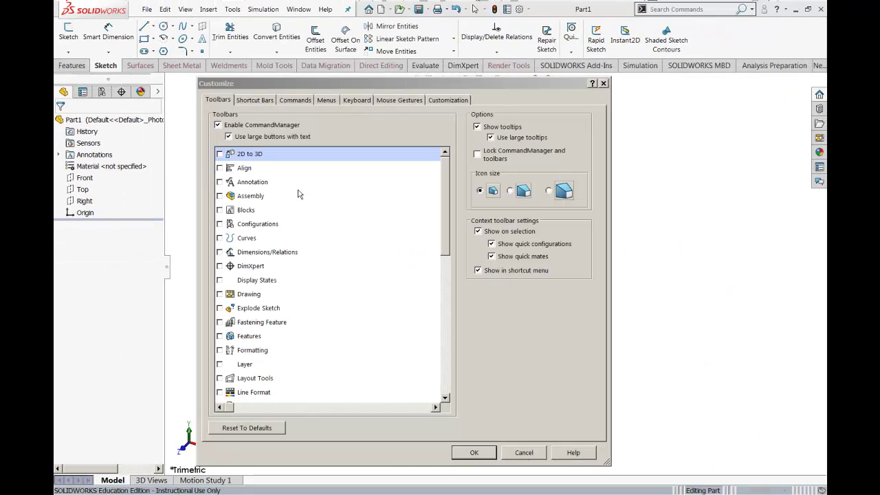
Step: Show the Keyboard shortcut assignments and scroll down to the view-orientation commands
click(355, 100)
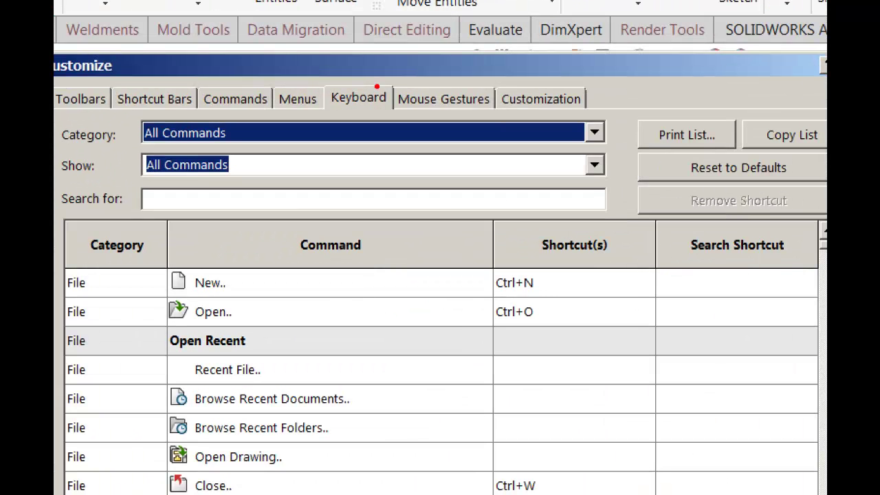
mouse_move(366, 88)
mouse_down()
mouse_move(355, 69)
mouse_move(323, 80)
mouse_move(319, 117)
mouse_move(377, 128)
mouse_move(399, 109)
mouse_move(378, 74)
mouse_up()
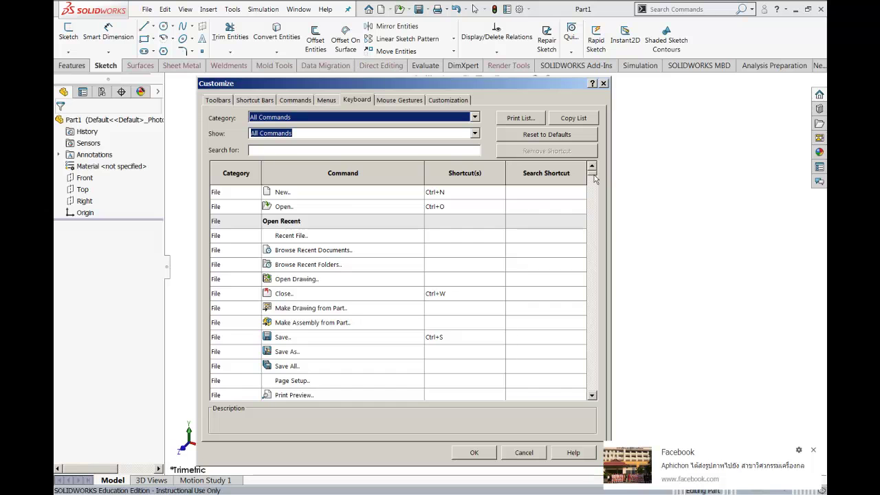
scroll(595, 180, down, 6)
drag(597, 182, 593, 380)
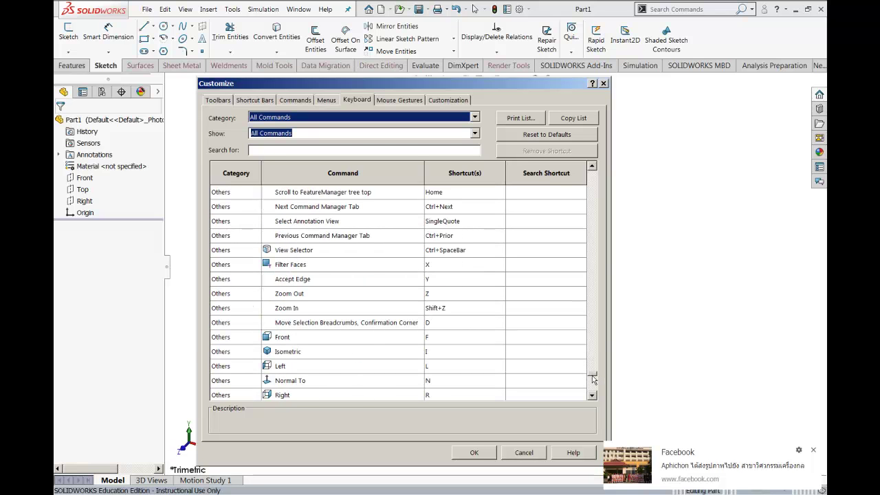
click(591, 395)
click(591, 395)
click(591, 395)
click(591, 395)
click(591, 395)
click(591, 396)
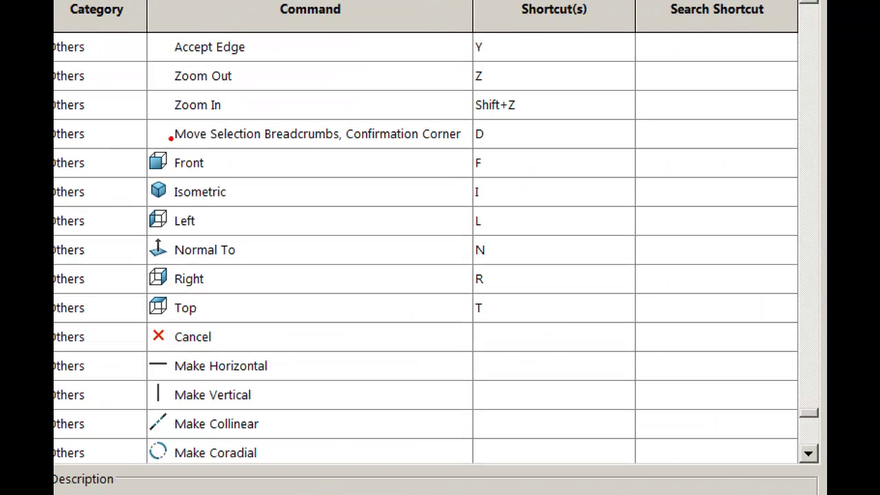
Step: Mark the Front, Isometric, Left, Normal To, Right and Top shortcuts in red
mouse_move(156, 141)
mouse_down()
mouse_move(110, 332)
mouse_move(224, 341)
mouse_move(483, 330)
mouse_move(533, 214)
mouse_move(538, 160)
mouse_move(315, 153)
mouse_move(169, 142)
mouse_up()
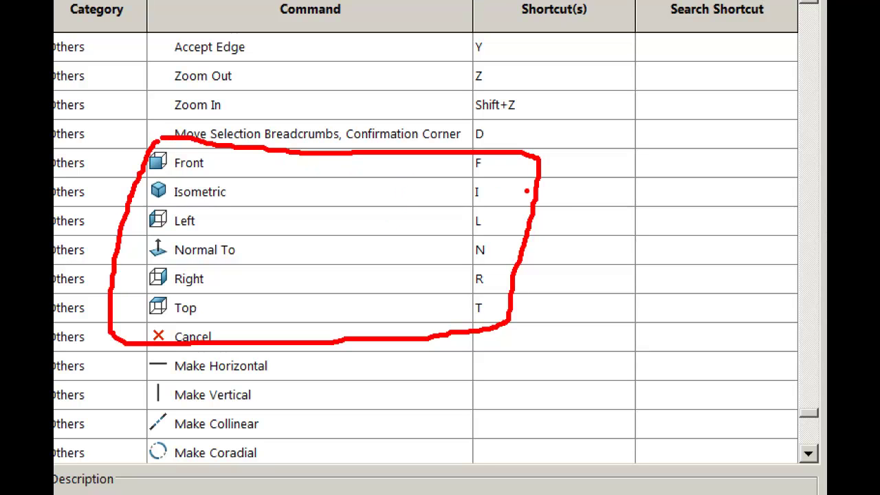
drag(170, 174, 210, 173)
drag(168, 209, 226, 208)
drag(172, 233, 209, 232)
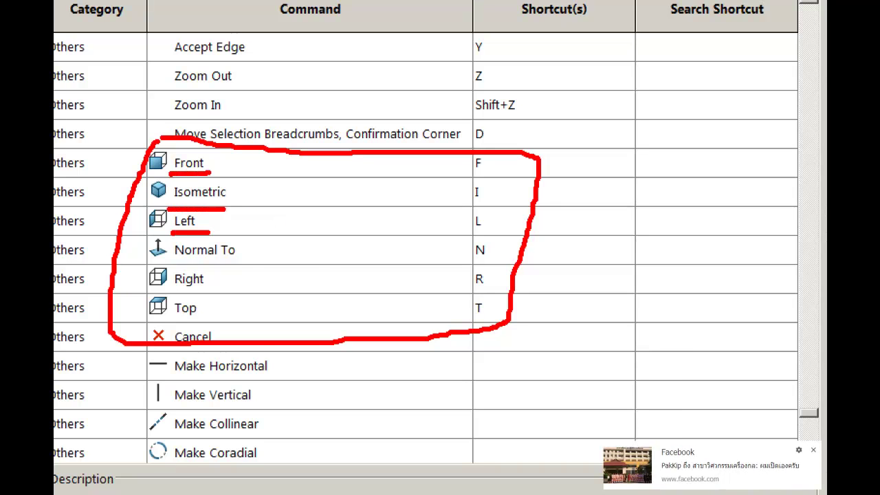
drag(176, 262, 246, 261)
drag(163, 296, 213, 291)
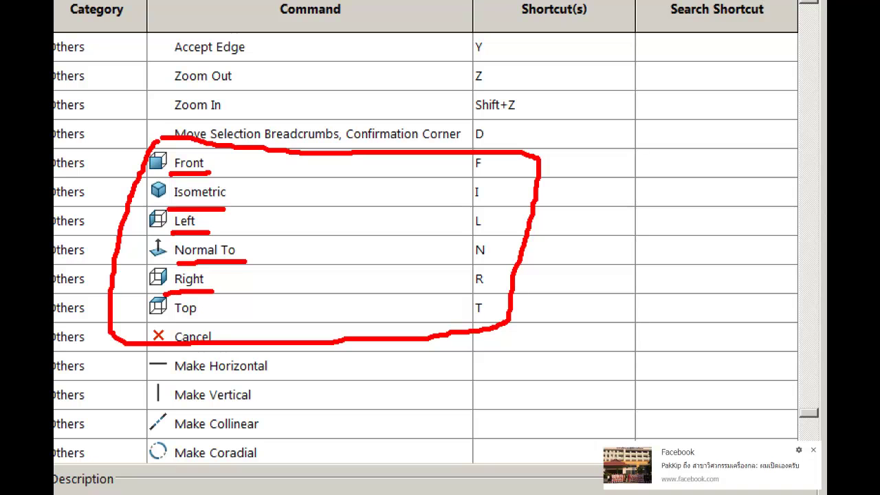
drag(172, 315, 202, 315)
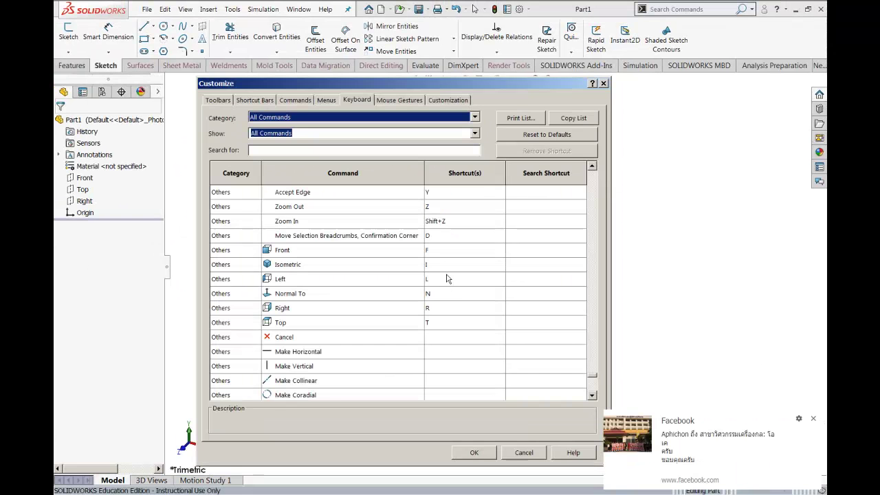
Step: Clear and reassign F as the Front view shortcut
click(481, 236)
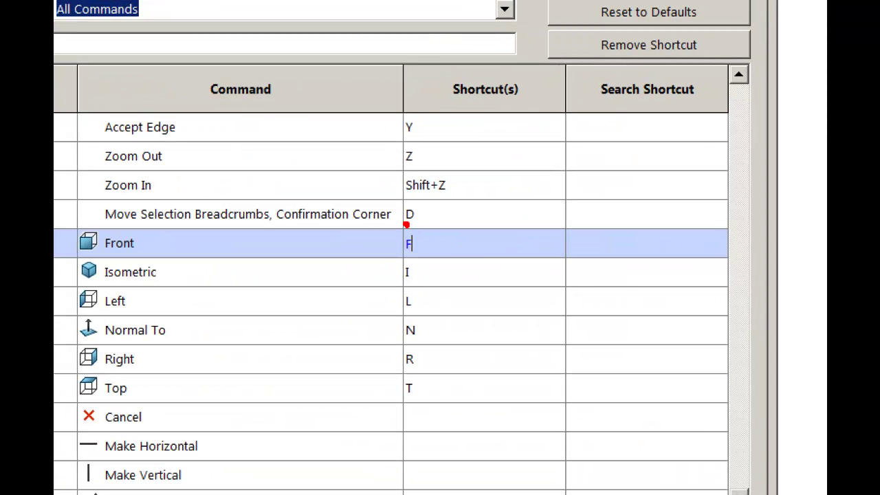
mouse_move(406, 225)
mouse_down()
mouse_move(380, 249)
mouse_move(423, 262)
mouse_move(406, 231)
mouse_up()
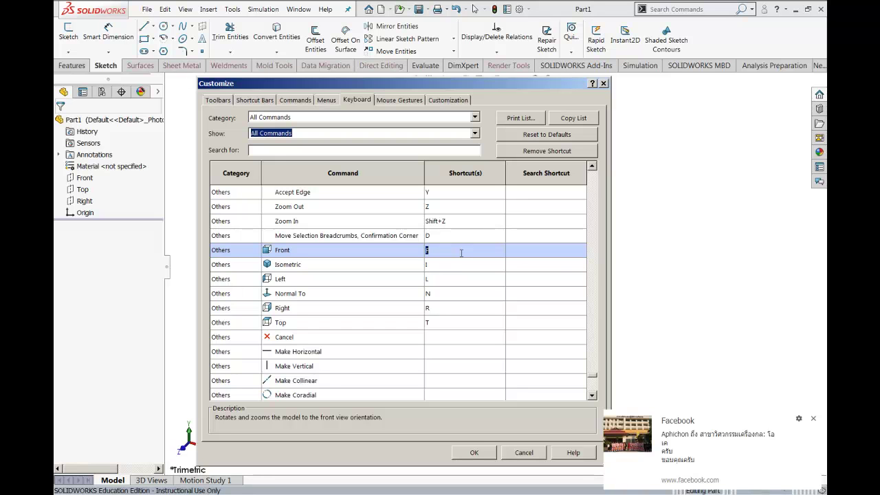
key(BackSpace)
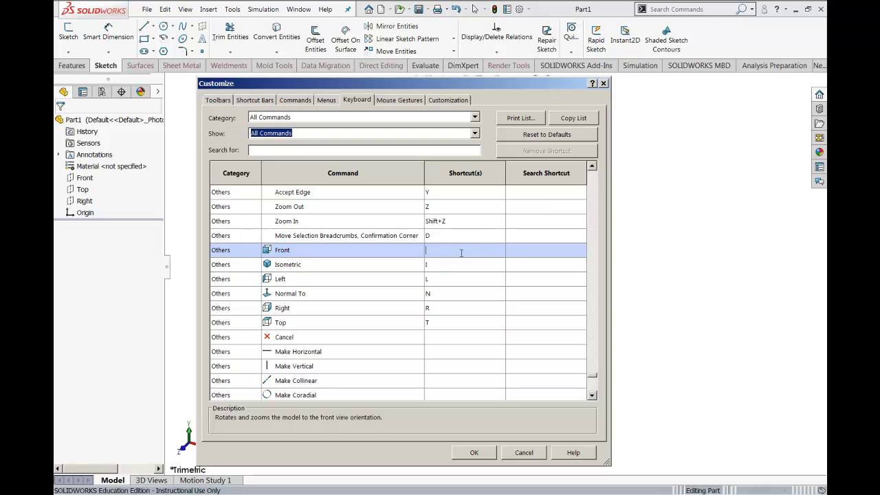
key(f)
Step: Clear and reassign I as the Isometric view shortcut
click(443, 265)
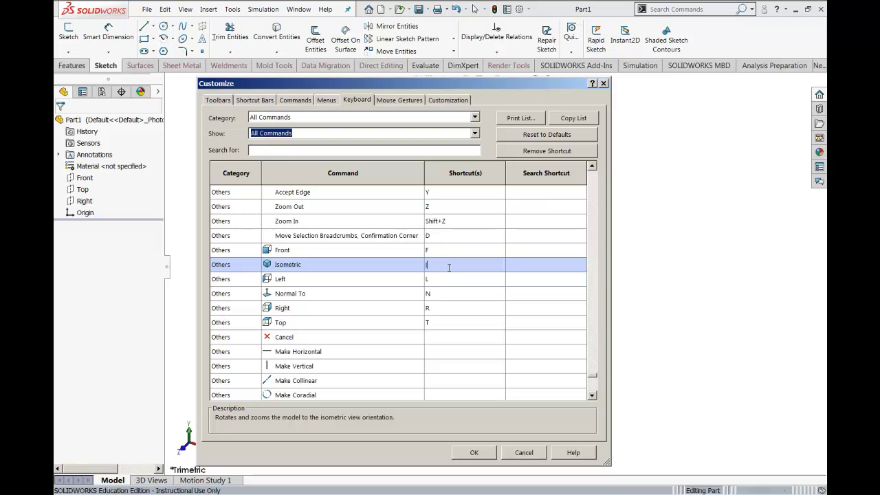
click(451, 266)
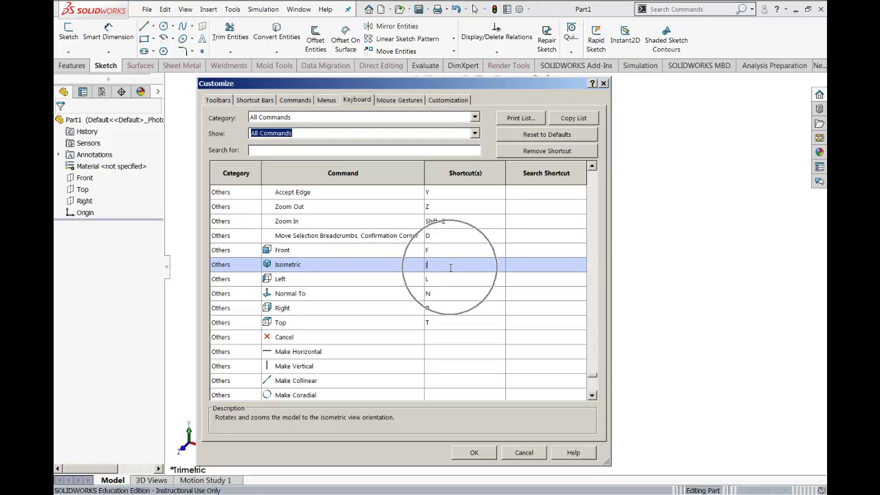
click(319, 265)
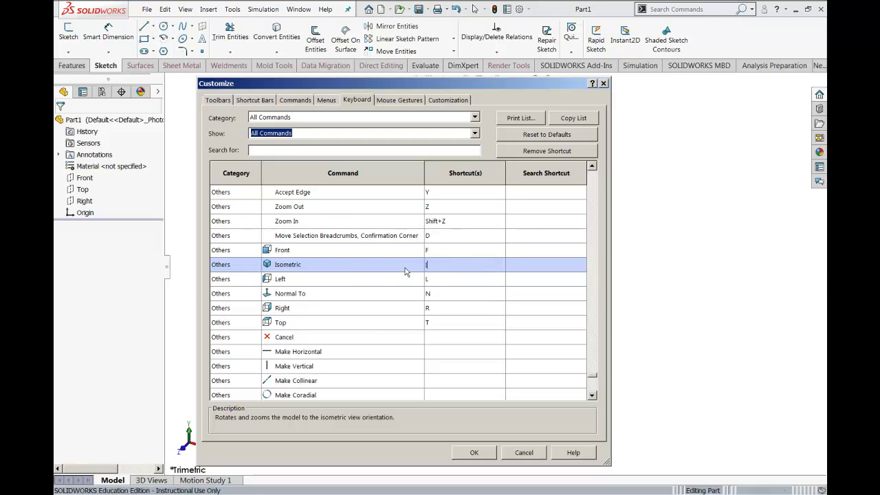
click(437, 267)
key(BackSpace)
key(i)
click(438, 267)
Step: Reassign L to the Left view and N to Normal To
click(452, 279)
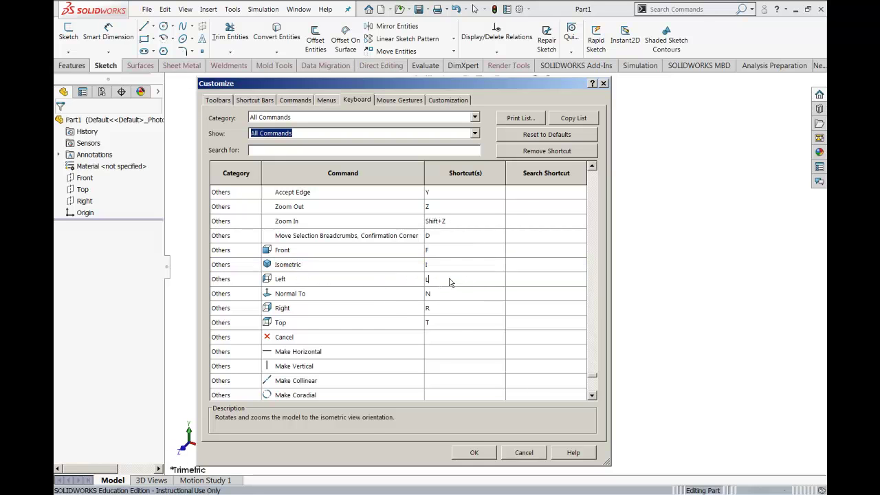
key(BackSpace)
text(l)
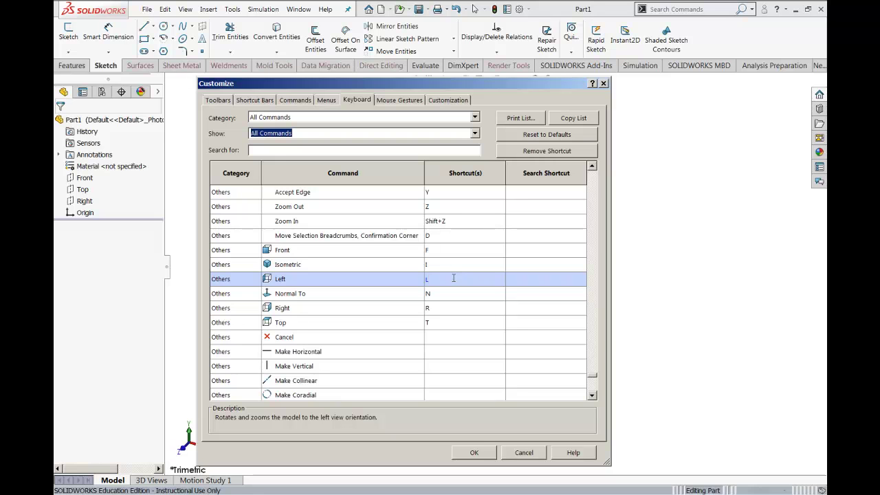
click(453, 295)
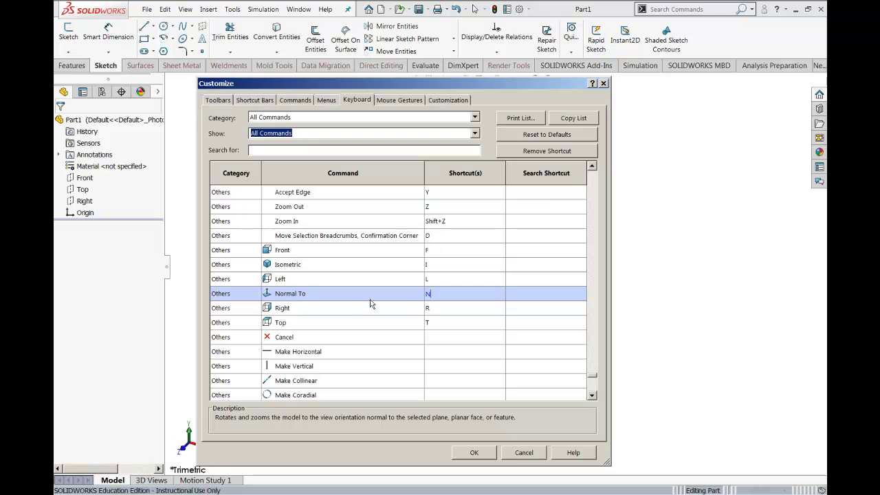
click(447, 294)
key(BackSpace)
key(n)
Step: Give Right the shortcut R and Top the shortcut T, accepting the T reassignment
click(441, 308)
key(BackSpace)
key(r)
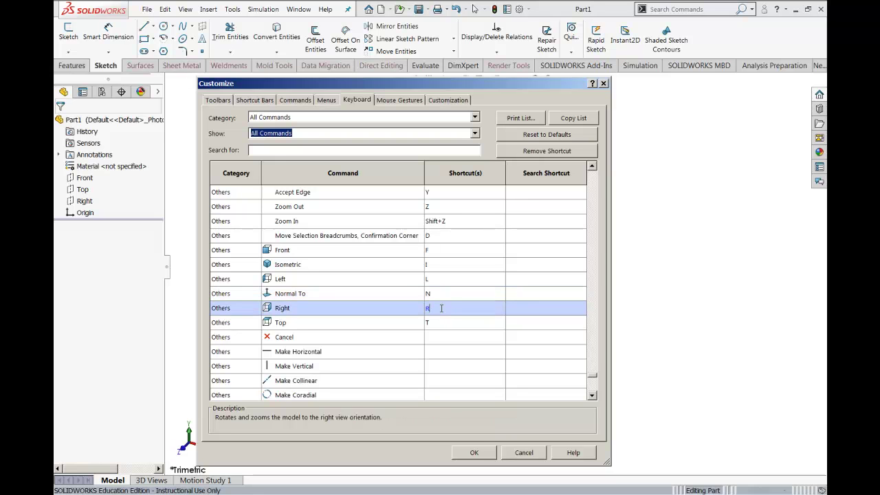
click(456, 323)
key(BackSpace)
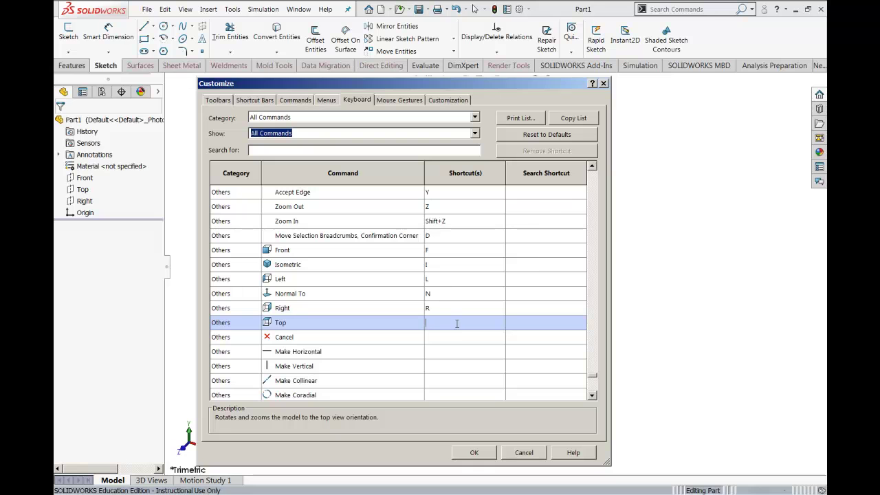
key(t)
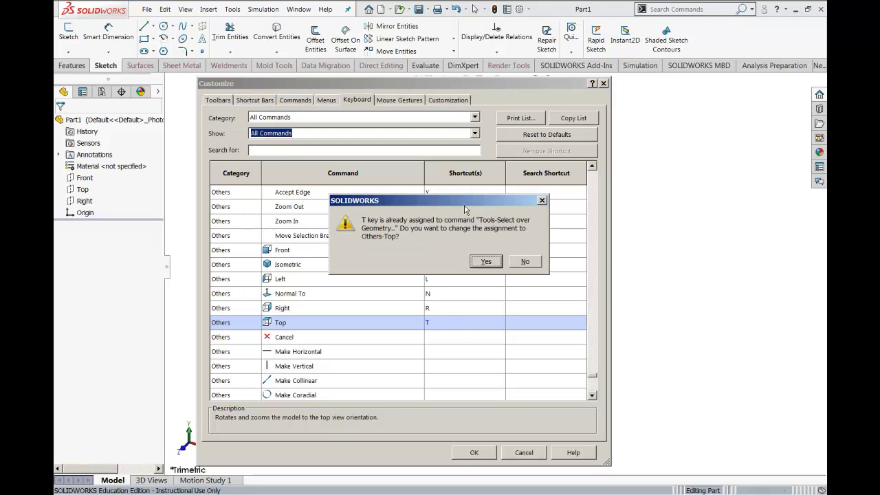
drag(466, 200, 451, 168)
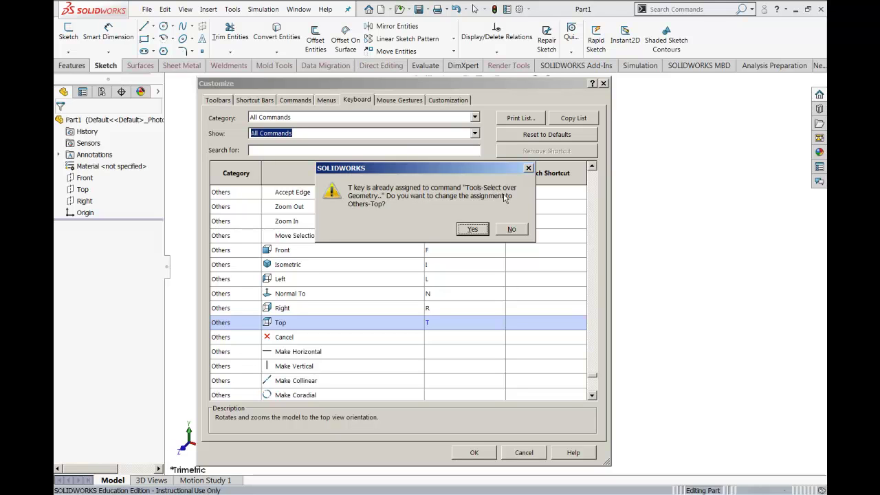
drag(490, 170, 472, 153)
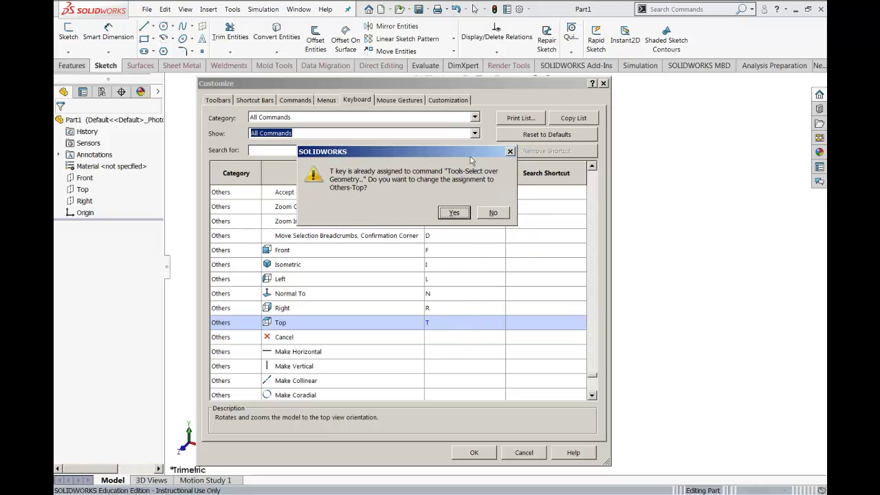
click(453, 213)
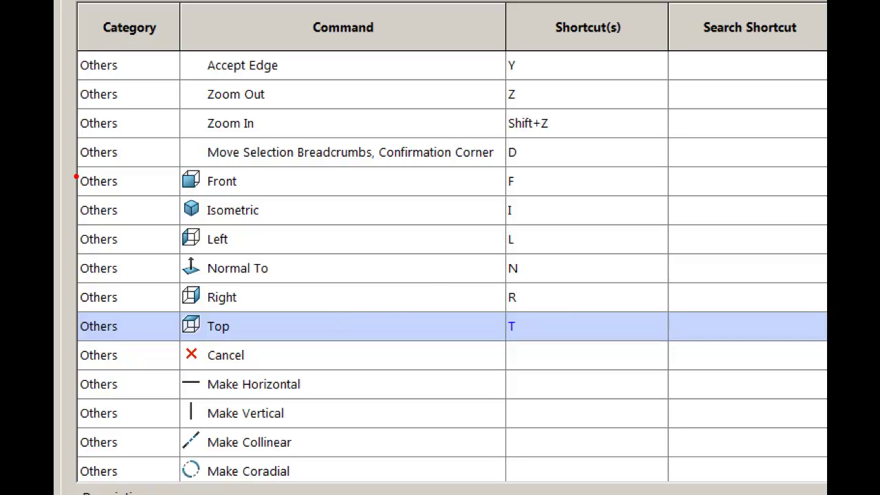
mouse_move(170, 164)
mouse_down()
mouse_move(148, 268)
mouse_move(149, 333)
mouse_move(205, 350)
mouse_move(501, 334)
mouse_move(551, 344)
mouse_move(567, 302)
mouse_move(575, 183)
mouse_up()
mouse_move(393, 165)
mouse_down()
mouse_move(262, 172)
mouse_move(165, 163)
mouse_up()
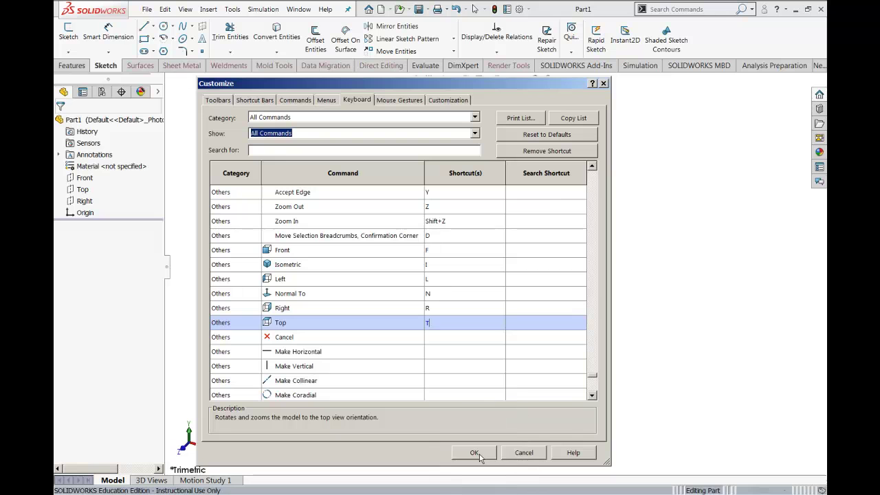
Step: Close Customize with OK, then test Front, Isometric, Top, Left and Right views, ending on Isometric
click(479, 455)
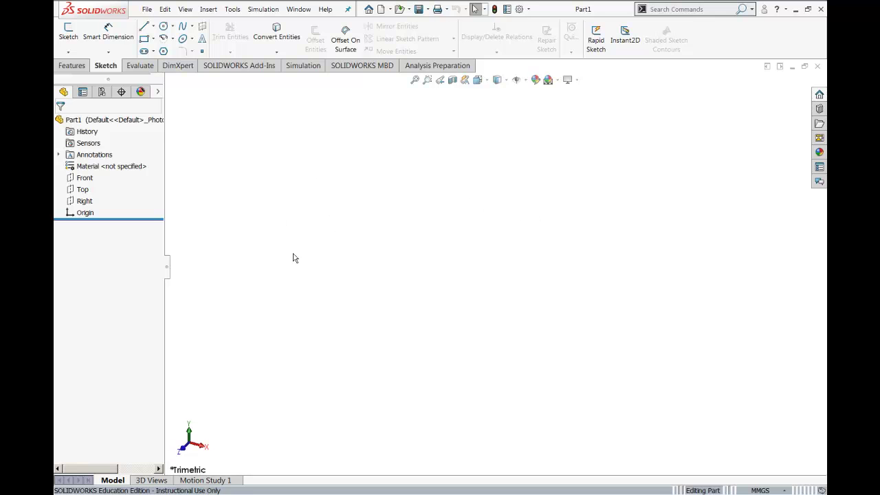
key(ctrl+1)
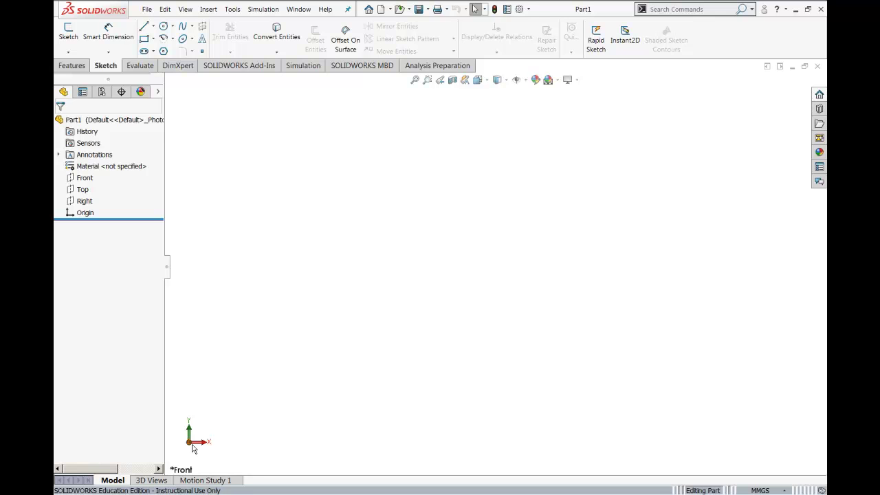
key(ctrl+7)
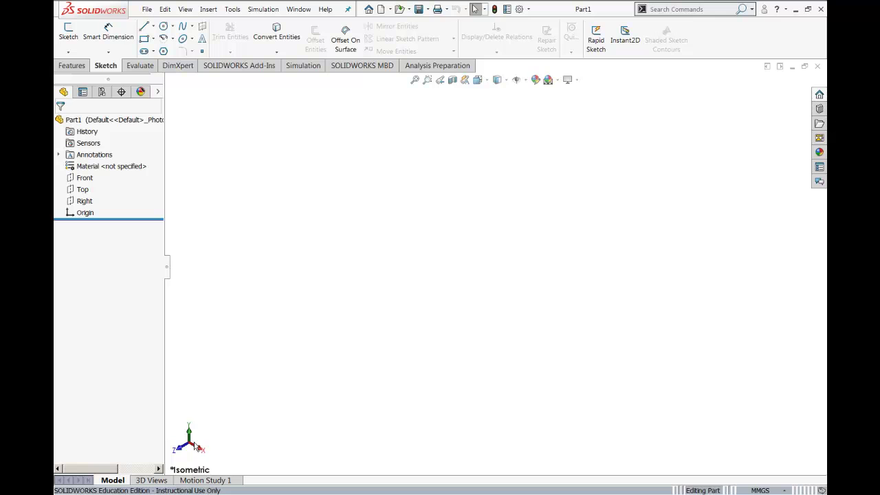
key(ctrl+5)
key(ctrl+3)
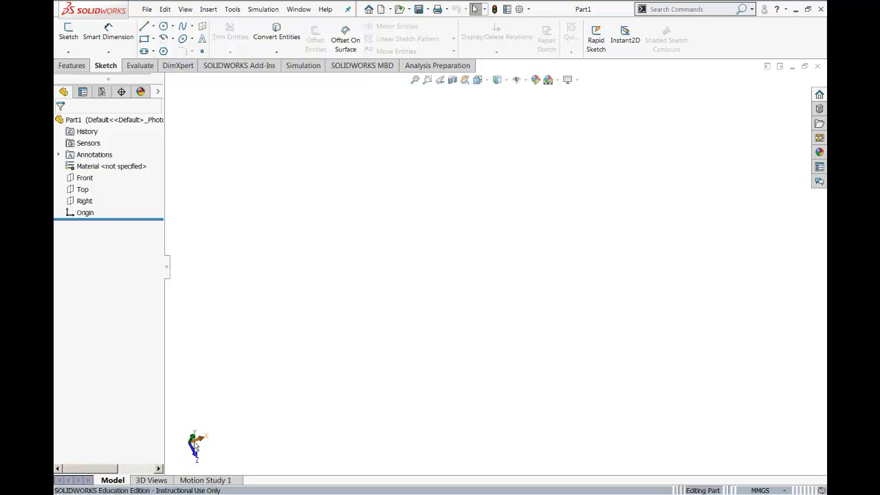
key(ctrl+4)
key(ctrl+7)
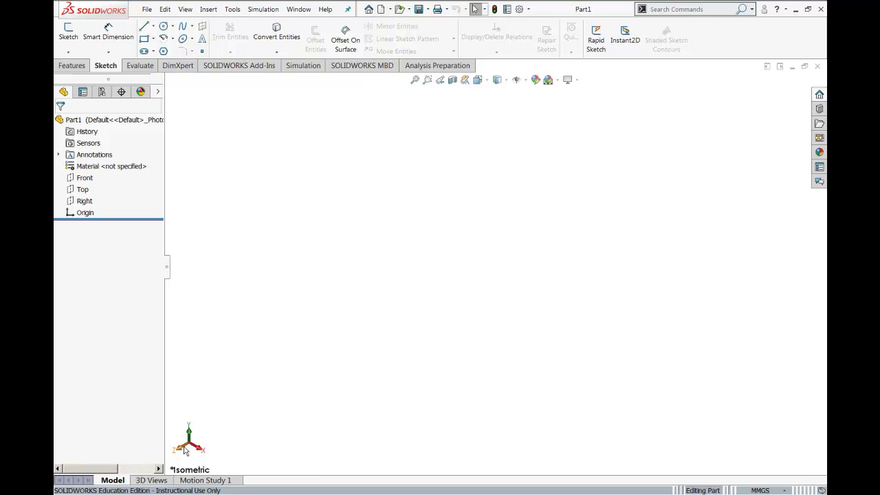
Step: Bring up the PDF notes and scroll down to section 1.4.2 on mouse zoom and rotate
key(alt+Tab)
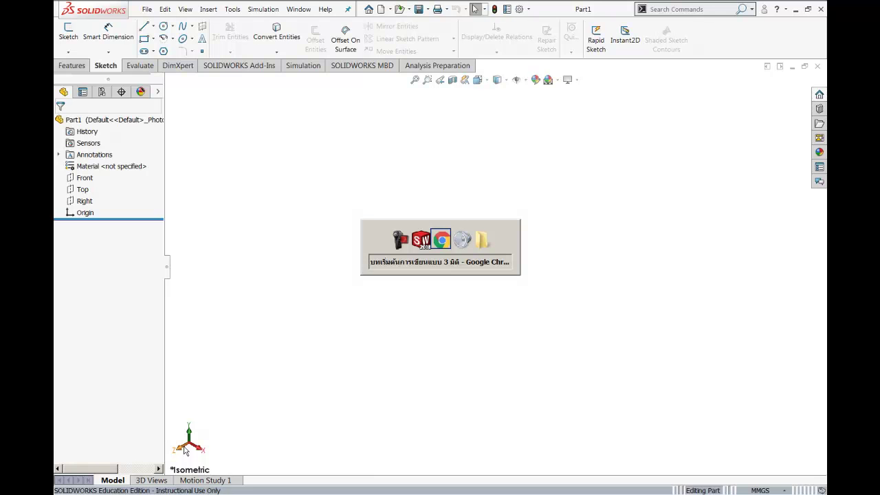
scroll(415, 361, down, 3)
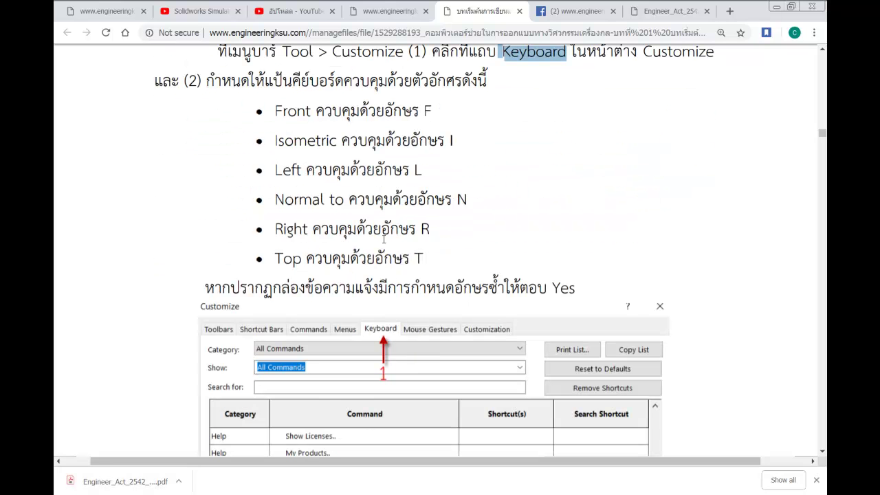
click(264, 110)
click(407, 109)
scroll(437, 174, down, 10)
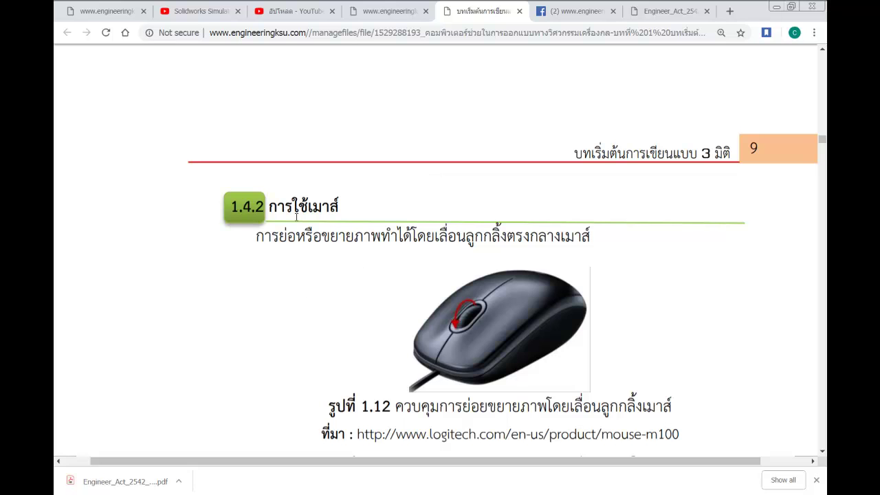
scroll(392, 219, down, 3)
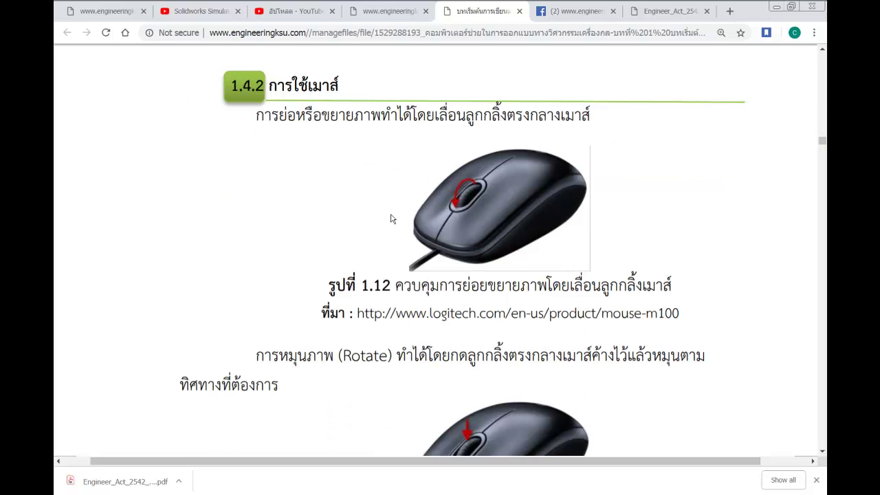
click(469, 204)
scroll(469, 204, down, 2)
click(471, 138)
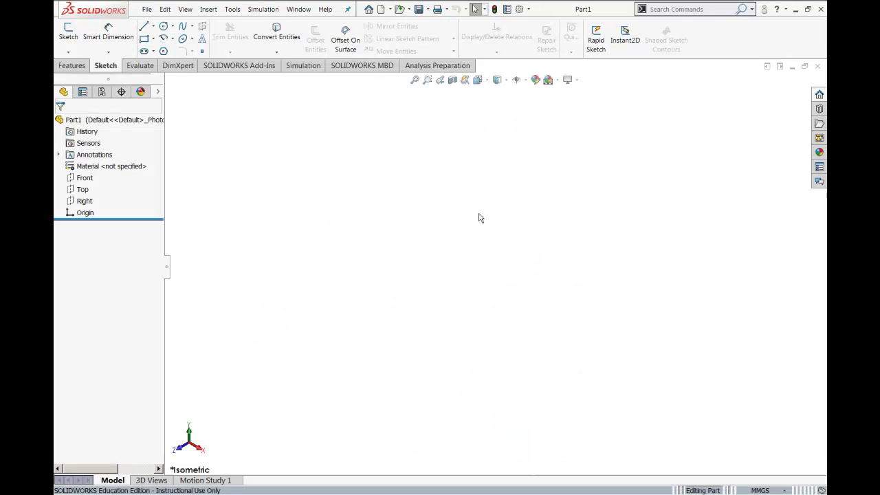
Step: Sketch a corner-rectangle square from the origin on the Front plane
click(79, 180)
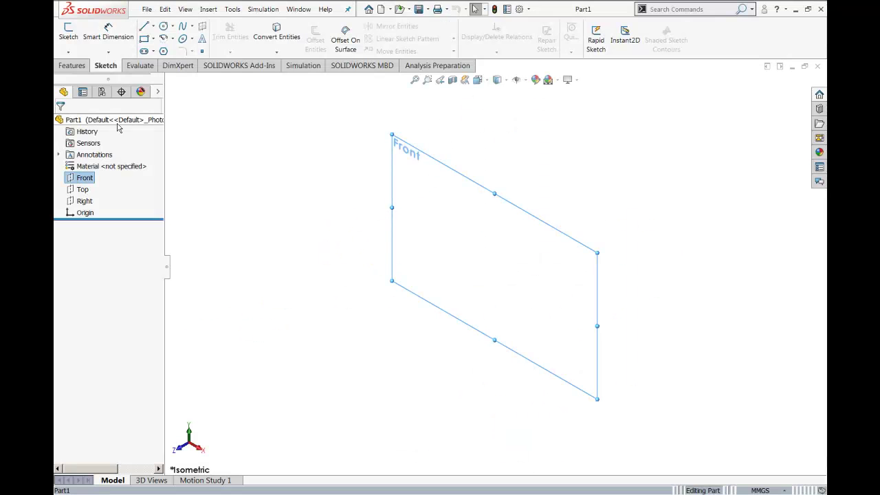
click(144, 38)
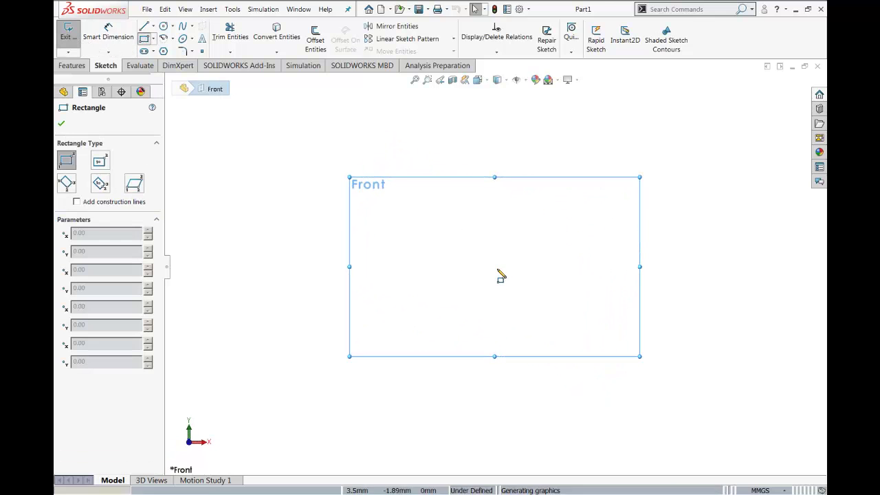
drag(494, 267, 566, 198)
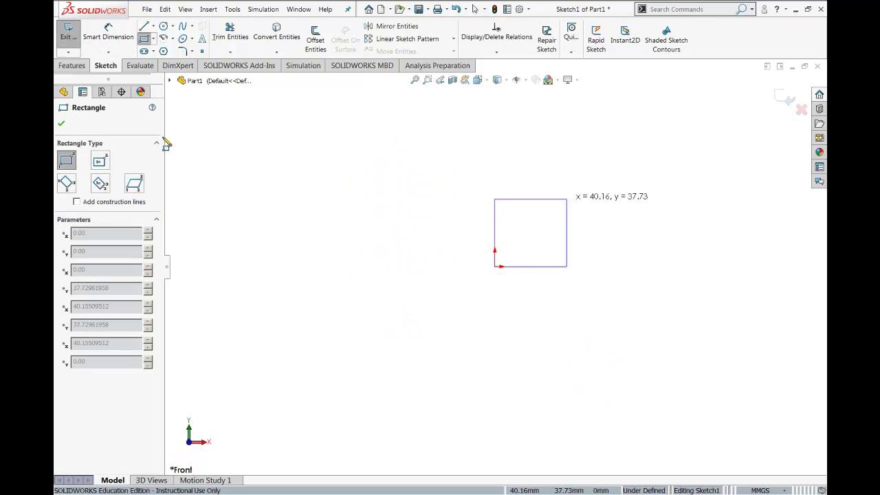
Step: Extrude the square 10.00mm into Boss-Extrude1
click(71, 65)
click(73, 40)
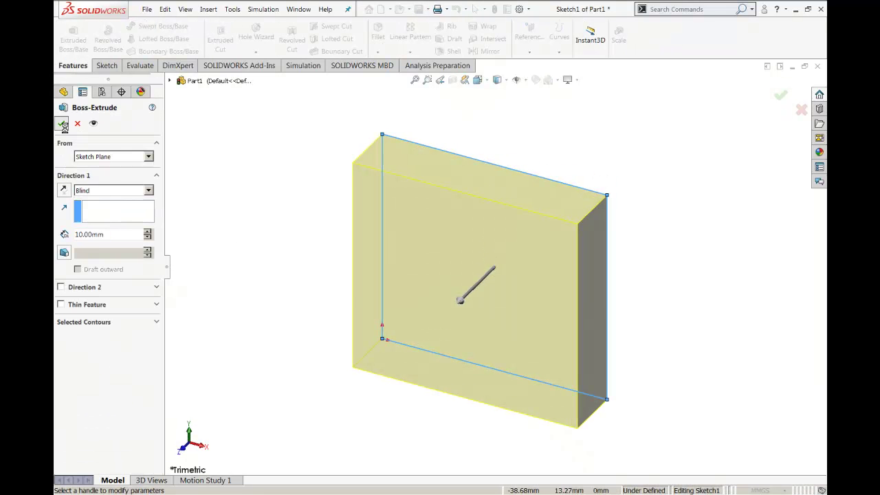
click(61, 123)
scroll(501, 316, up, 4)
Step: Zoom in and out on the block, then orbit it to a tilted view from above
scroll(499, 291, down, 6)
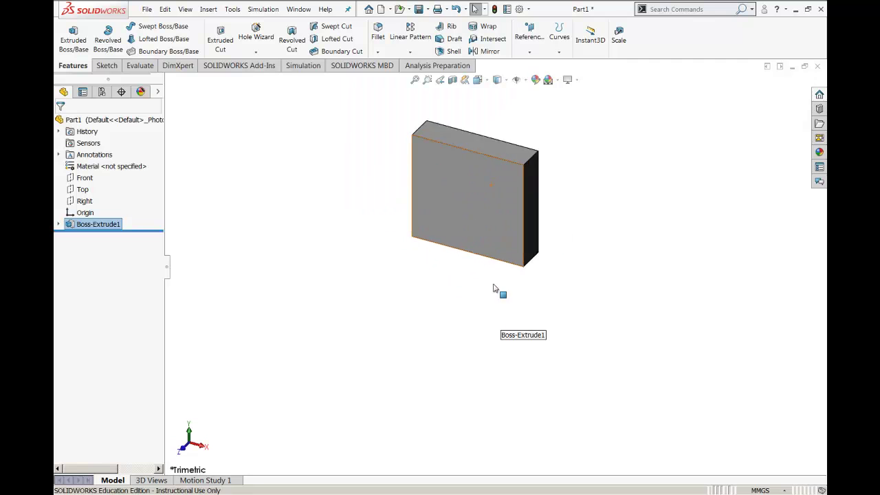
scroll(479, 287, up, 5)
scroll(527, 243, down, 5)
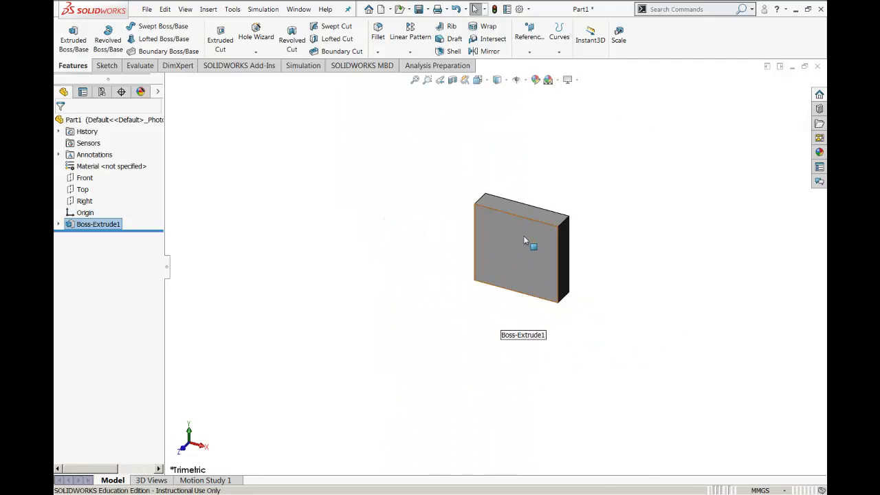
scroll(412, 271, up, 3)
scroll(440, 264, down, 4)
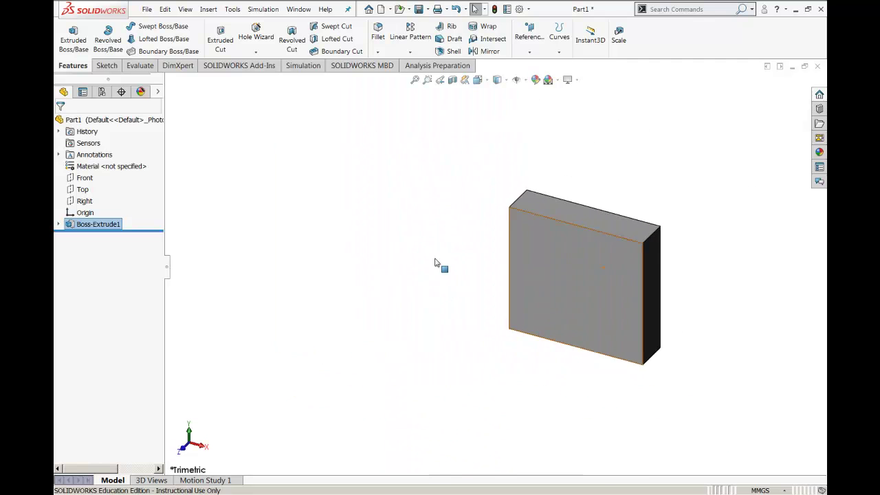
scroll(549, 286, up, 1)
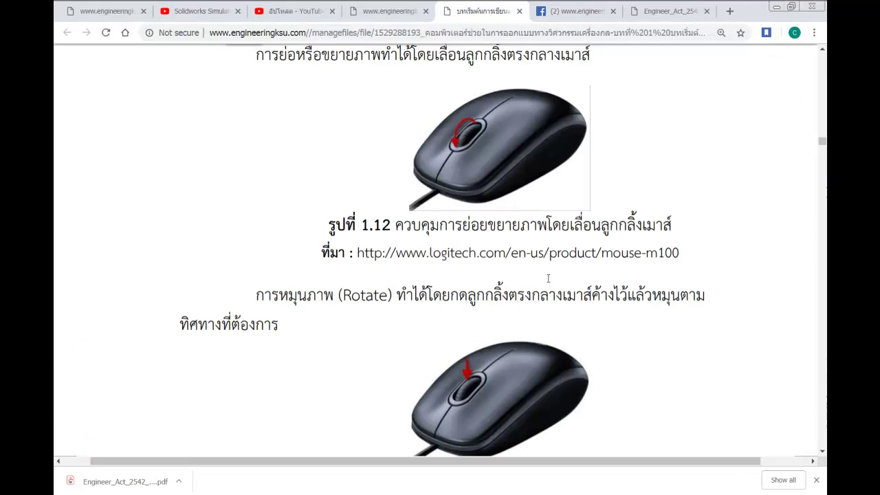
scroll(542, 309, down, 3)
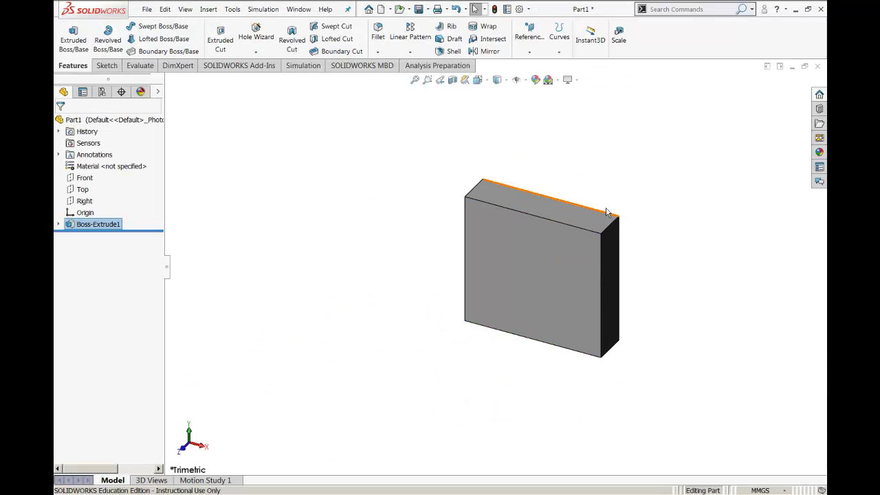
middle_drag(474, 186, 548, 276)
Step: Bring up the PDF notes at figure 1.14 on panning with Ctrl and the mouse wheel
key(alt+Tab)
scroll(491, 295, down, 4)
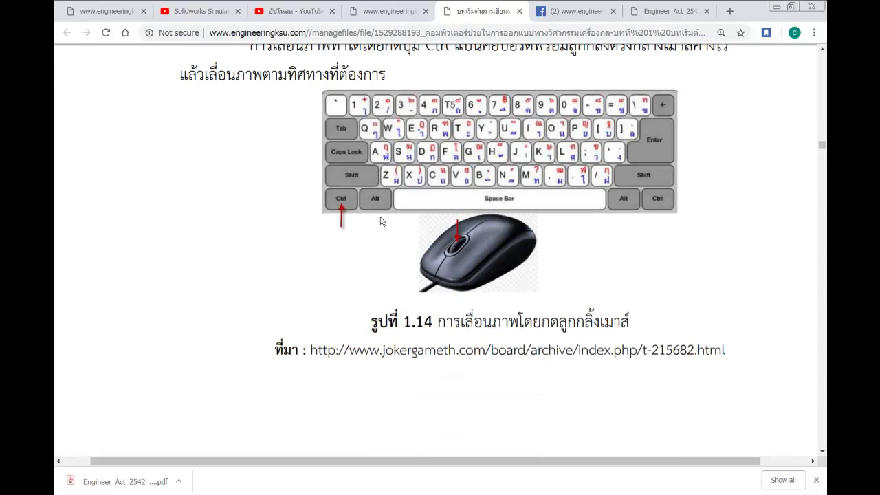
click(346, 211)
Step: Pan the block up the view with Ctrl+middle-drag, then scroll the PDF toward section 1.5
click(459, 246)
click(459, 245)
key(alt+Tab)
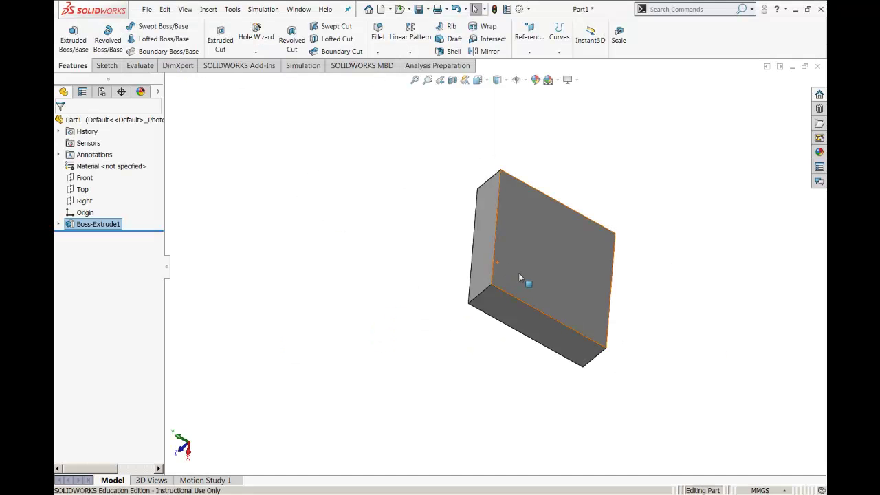
ctrl+middle_drag(589, 234, 575, 257)
key(alt+Tab)
scroll(571, 265, down, 9)
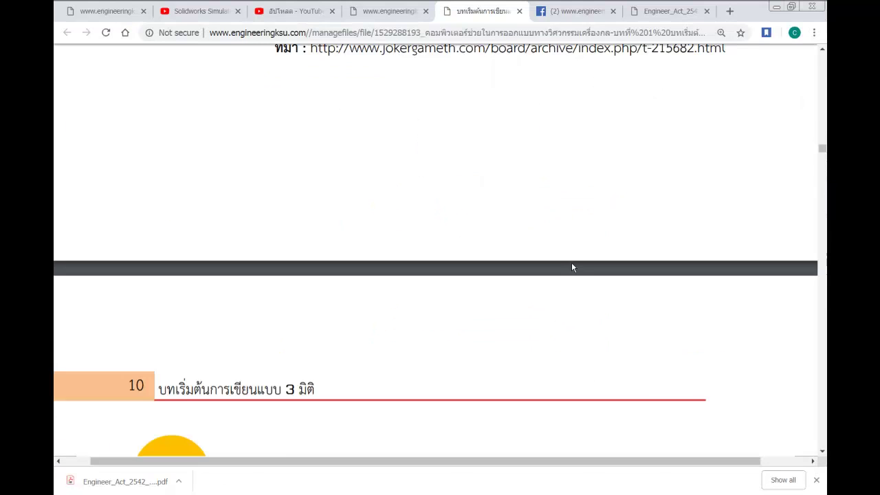